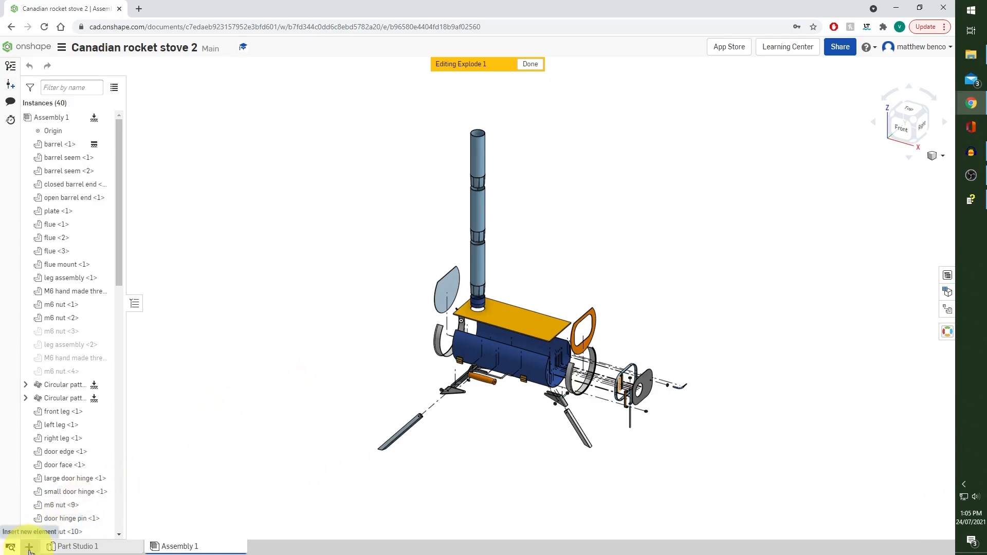
Create a new drawing from the ISO_A3.dwt template with no views, and dismiss the part and assembly picker
left_click(30, 548)
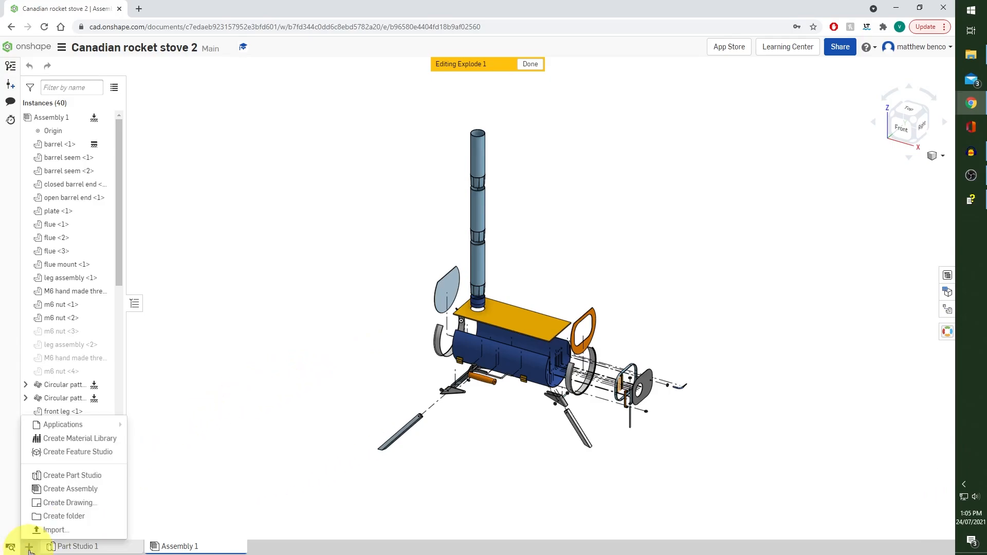
left_click(96, 504)
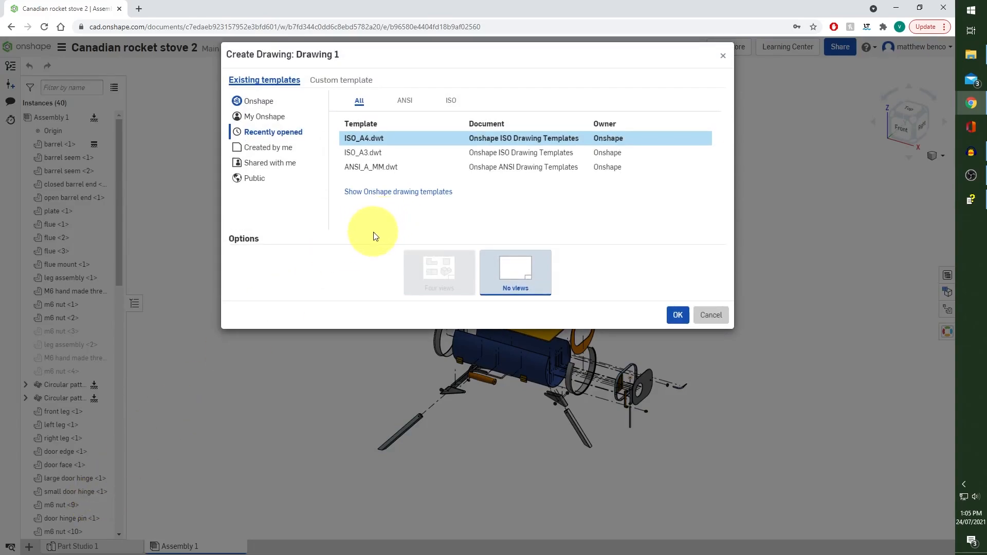
left_click(386, 154)
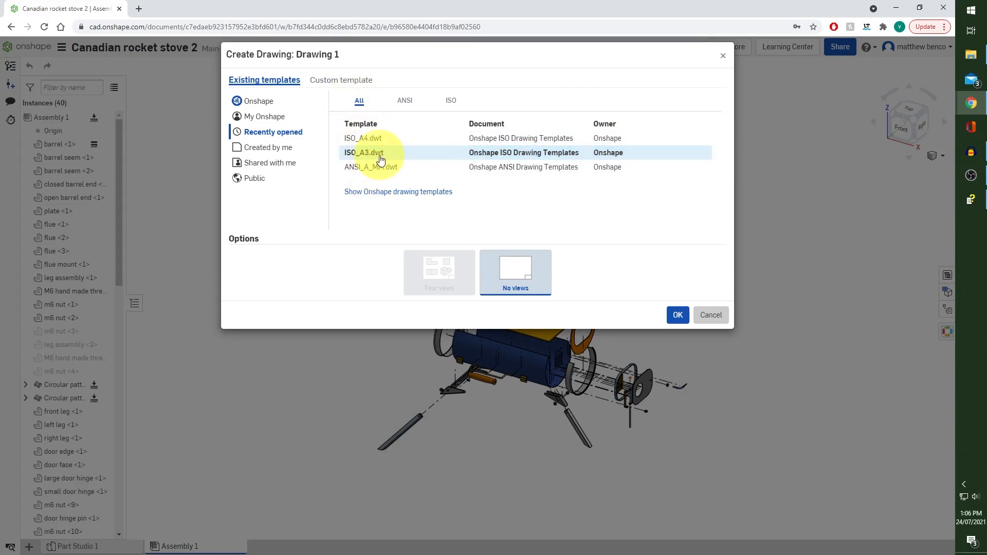
left_click(452, 104)
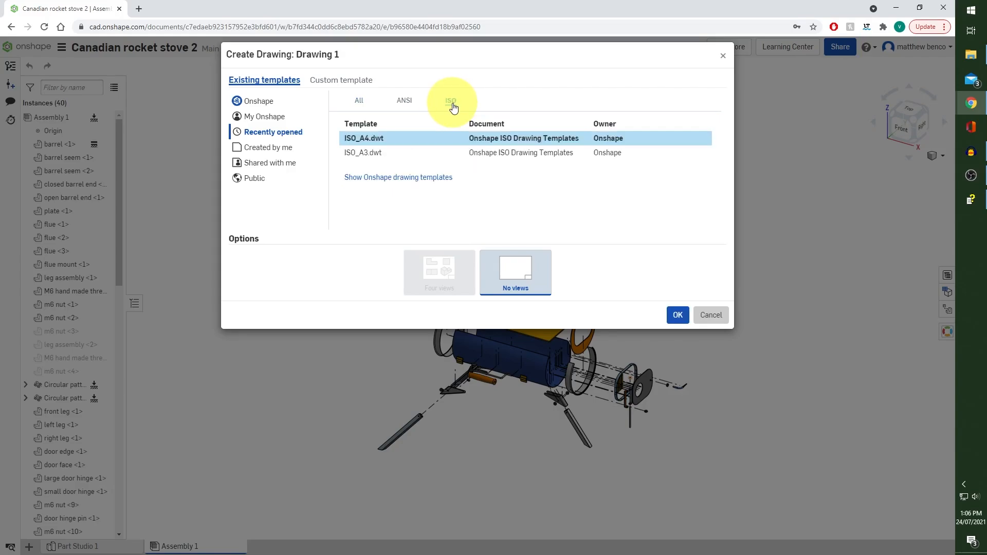
left_click(413, 178)
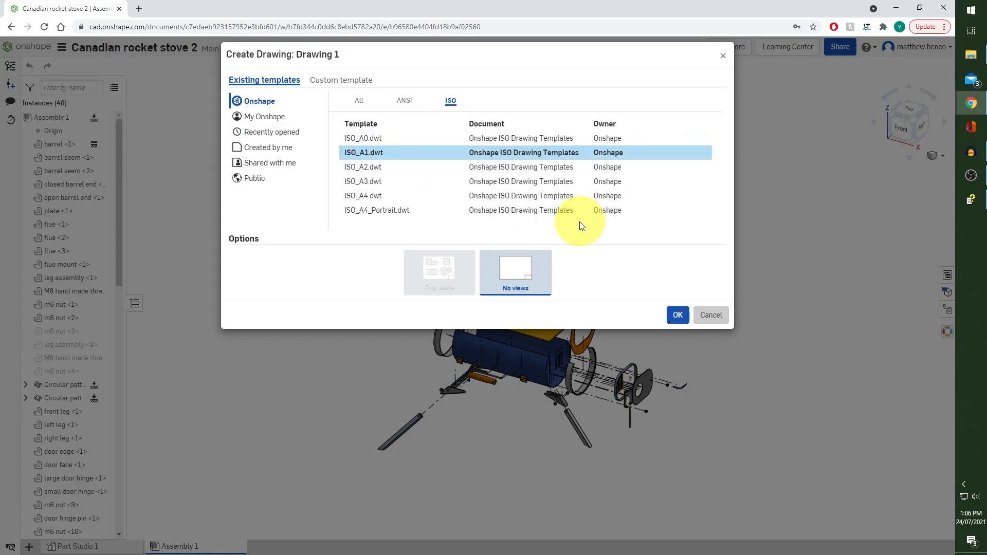
left_click(393, 182)
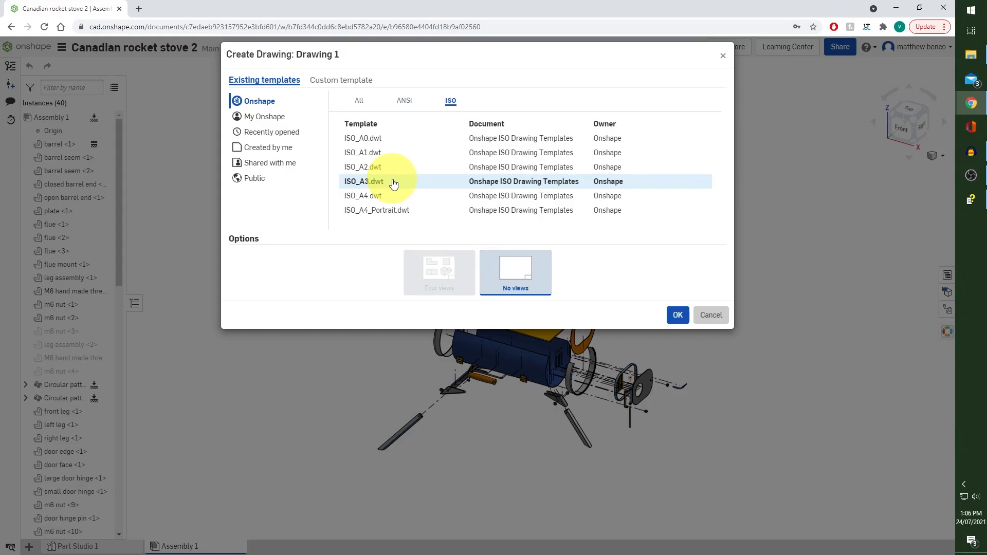
left_click(677, 315)
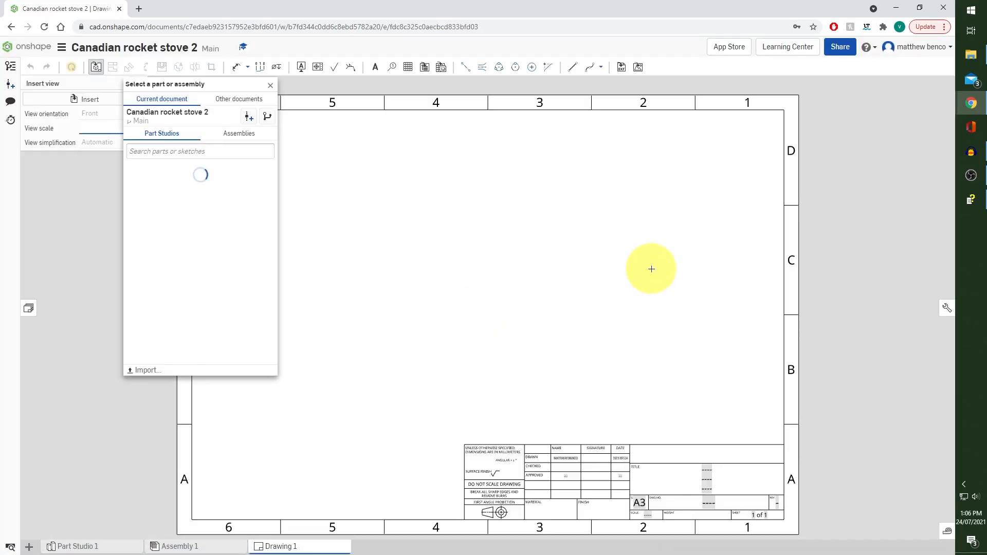
left_click(270, 86)
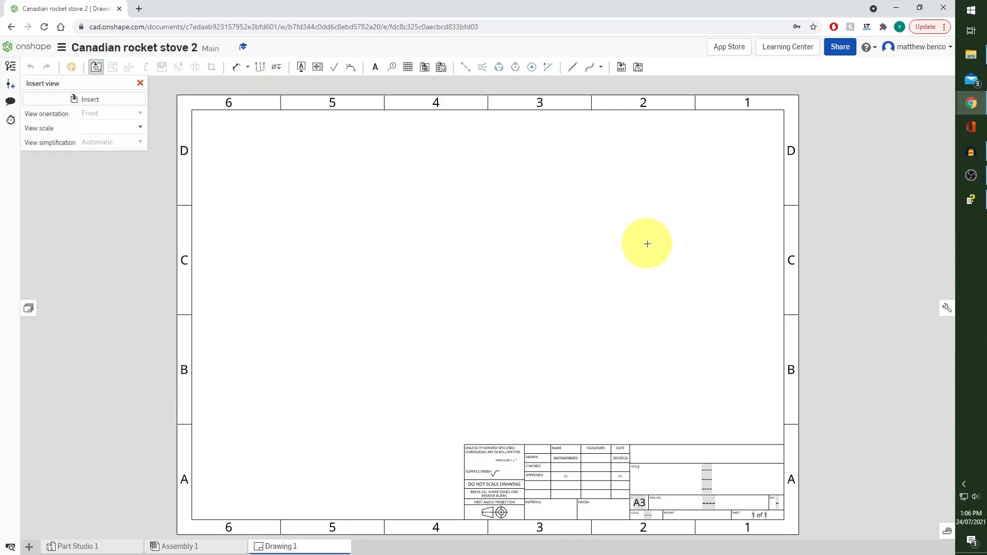
Set the projection angle for all views in the drawing properties to Third angle
left_click(945, 309)
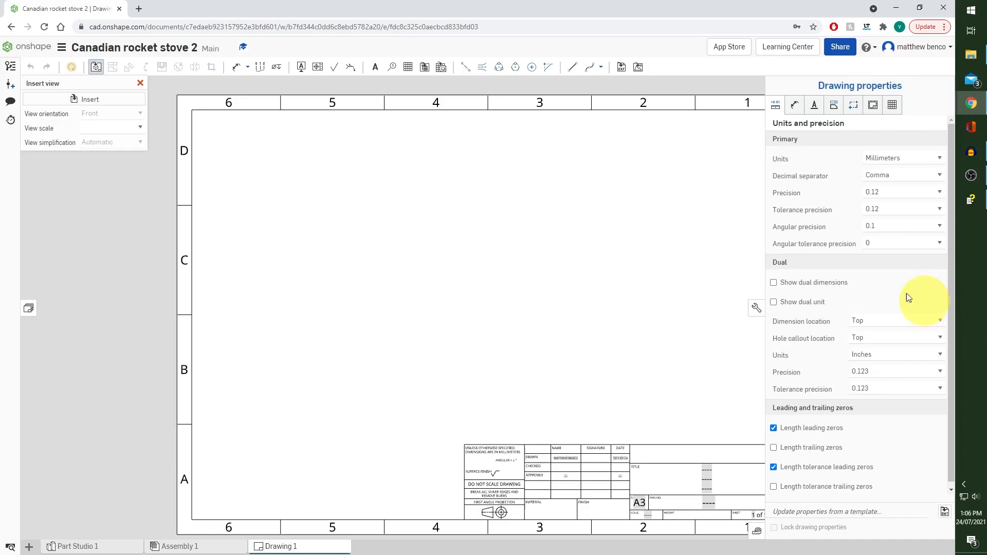
left_click(835, 106)
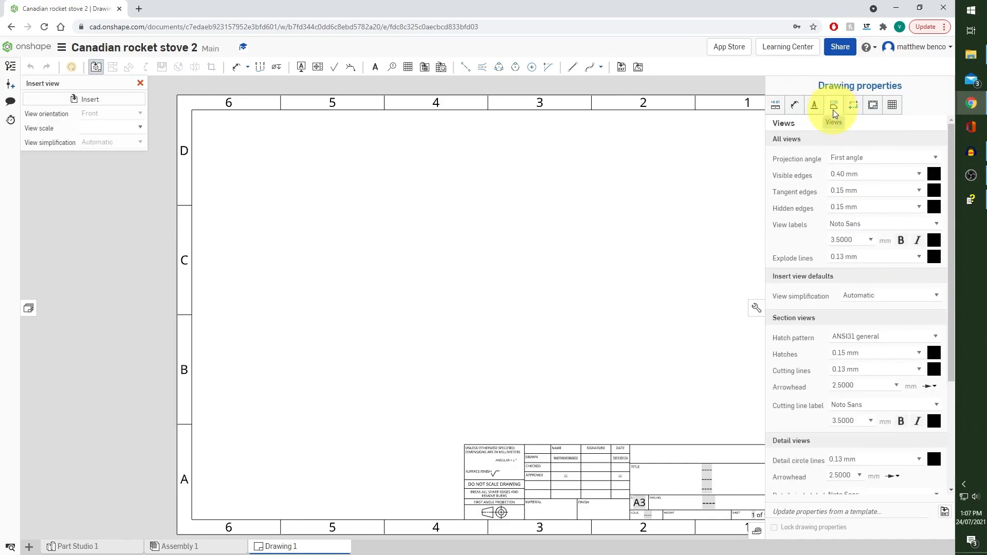
left_click(887, 158)
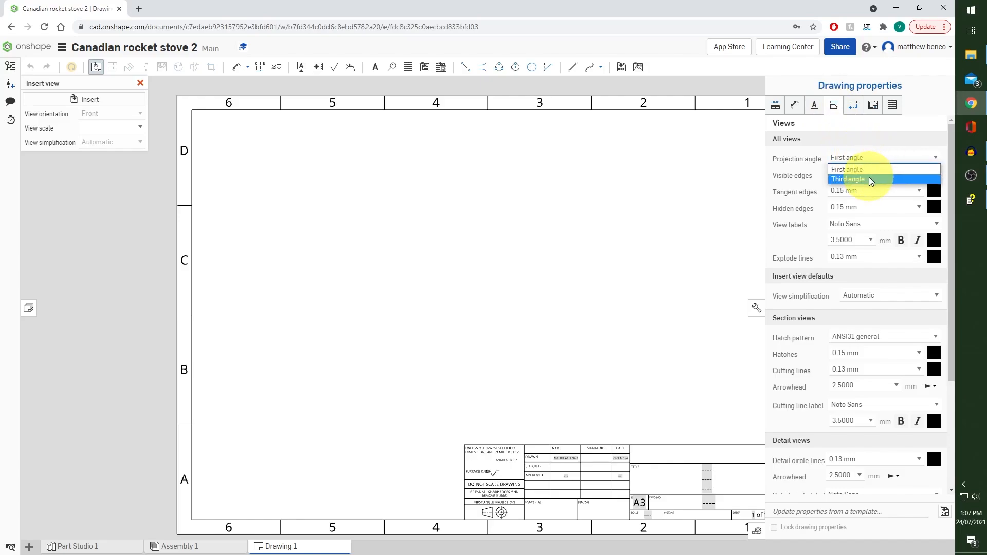
left_click(869, 178)
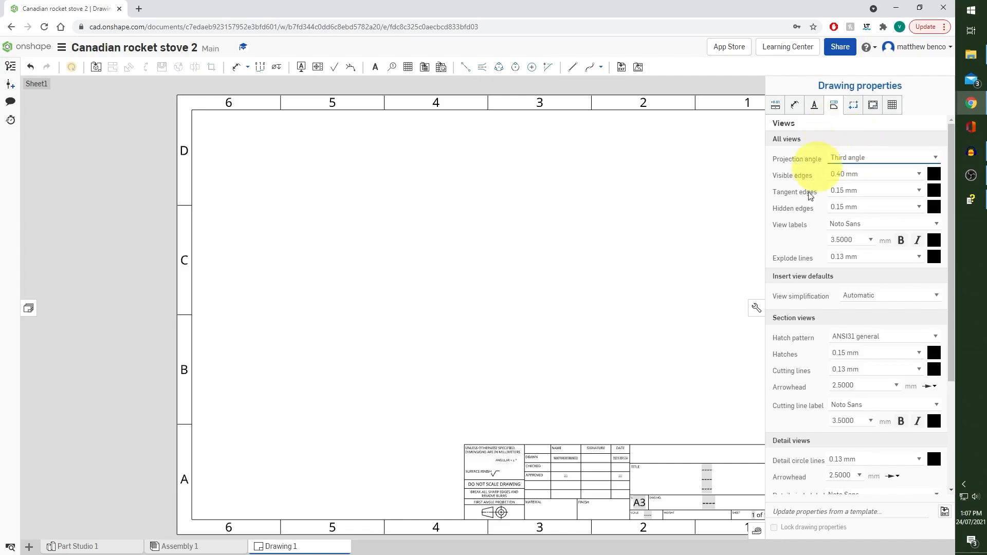
left_click(756, 308)
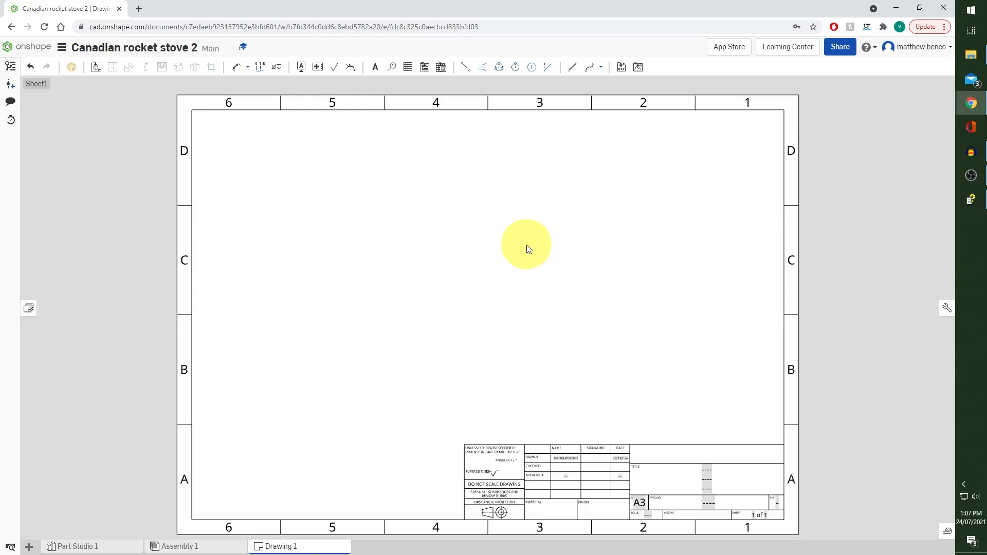
Insert an isometric view of Assembly 1 in the Explode 1 position on the left half of the sheet
left_click(96, 70)
left_click(98, 99)
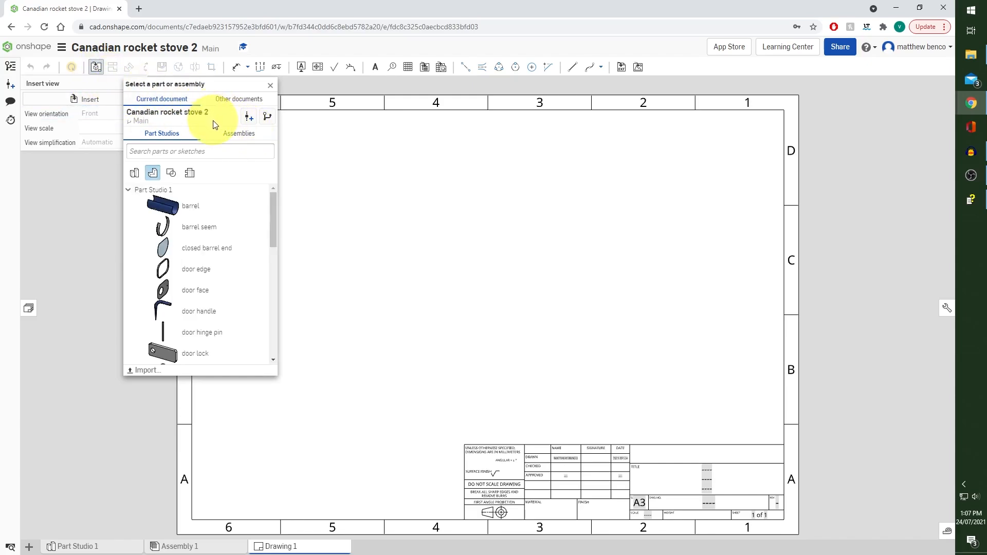
left_click(232, 137)
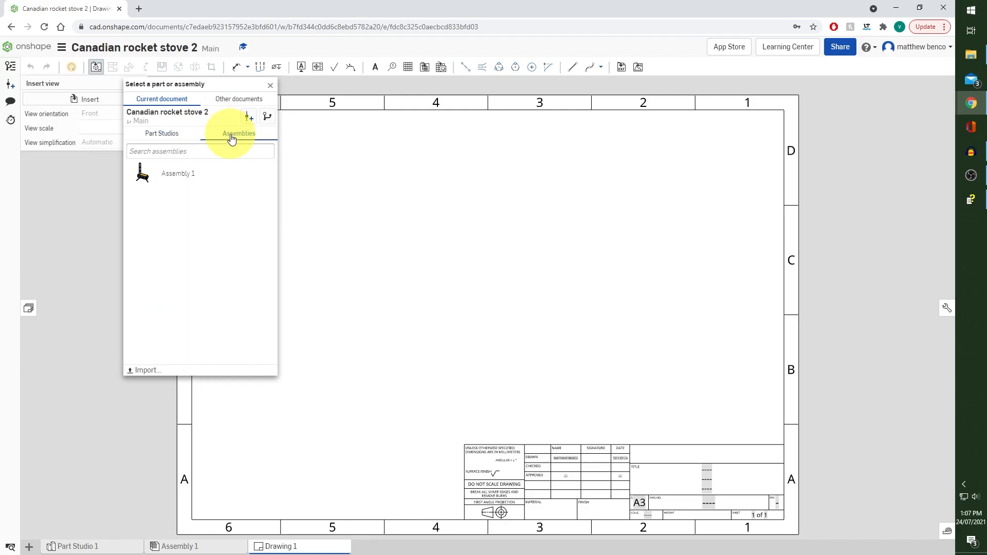
left_click(208, 175)
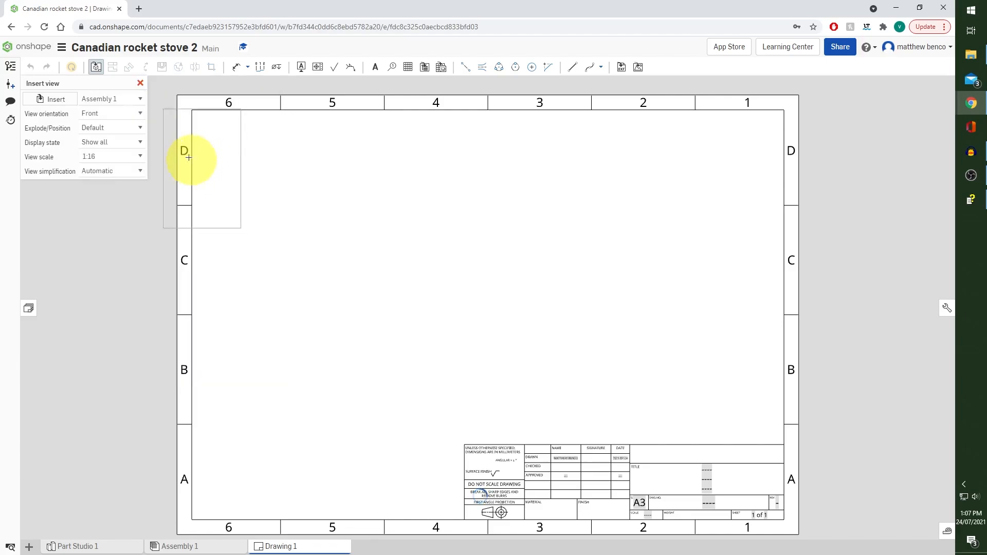
left_click(139, 114)
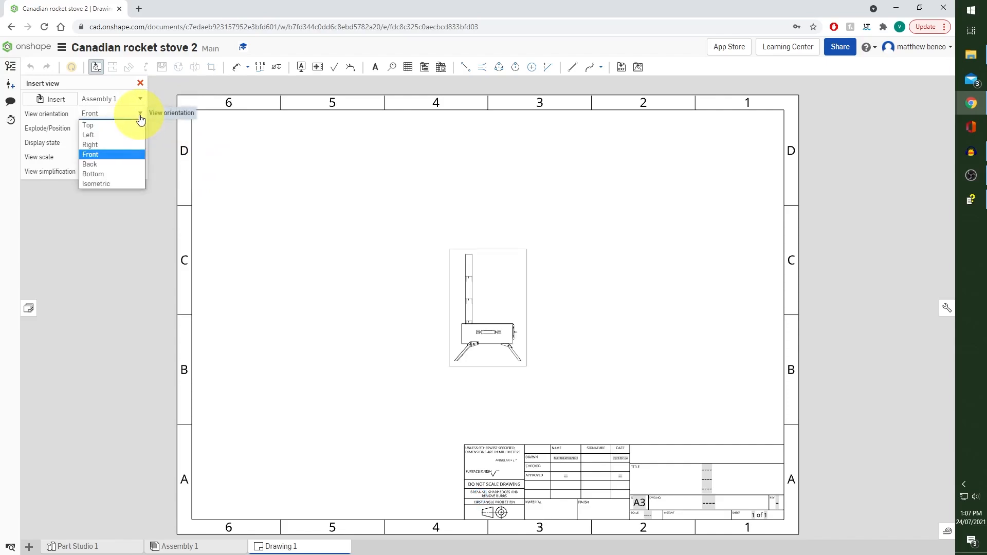
left_click(120, 180)
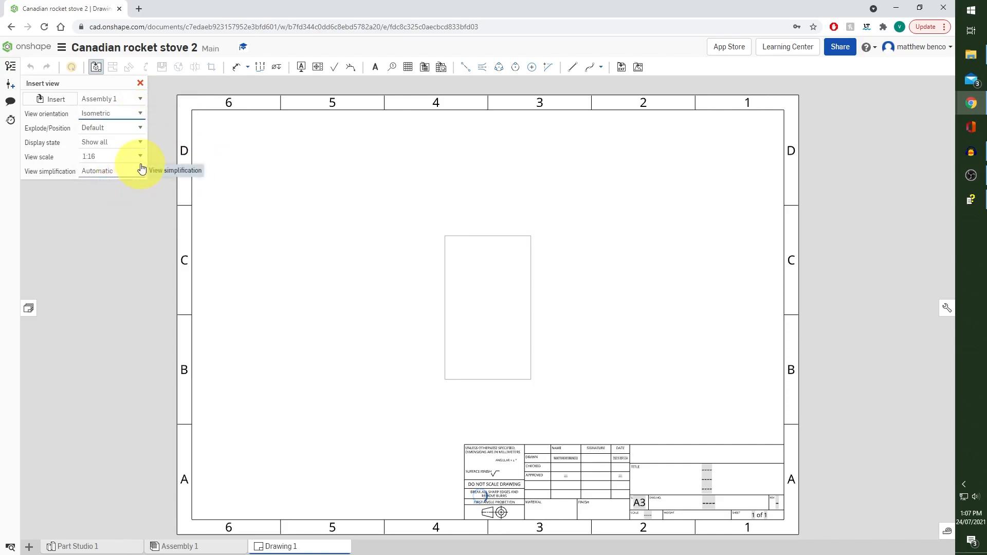
left_click(139, 128)
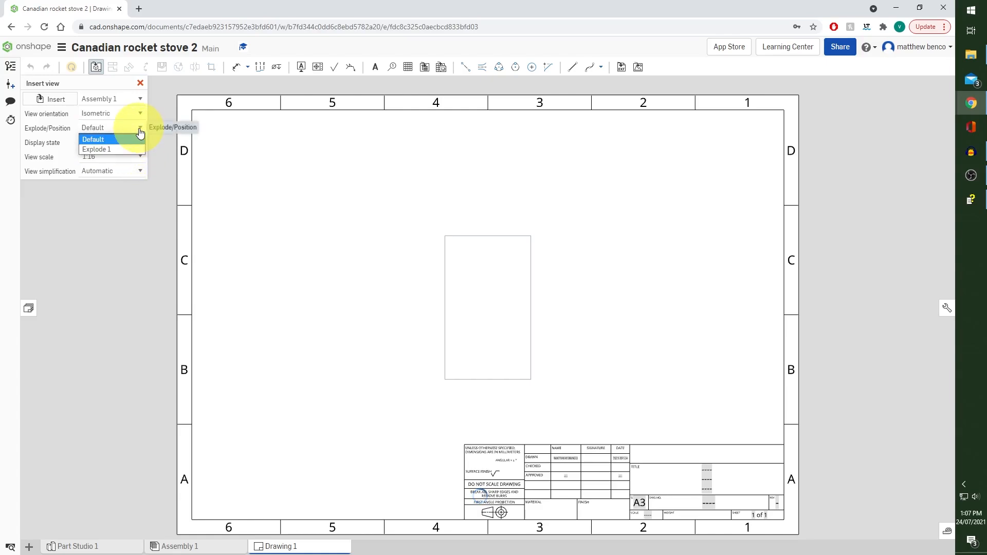
left_click(128, 149)
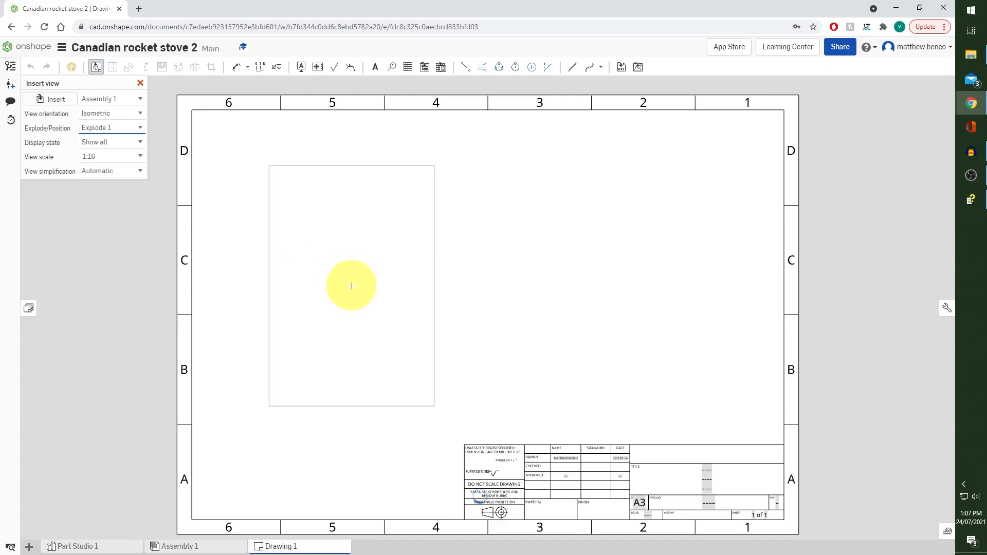
left_click(351, 286)
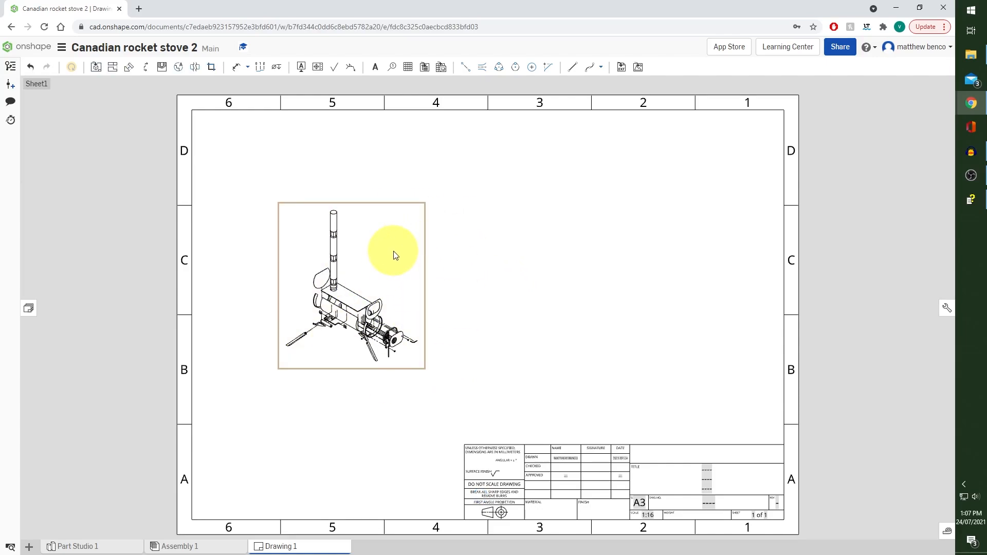
Set the sheet scale to 1:8 and move the exploded view slightly up and to the right within the frame
right_click(512, 256)
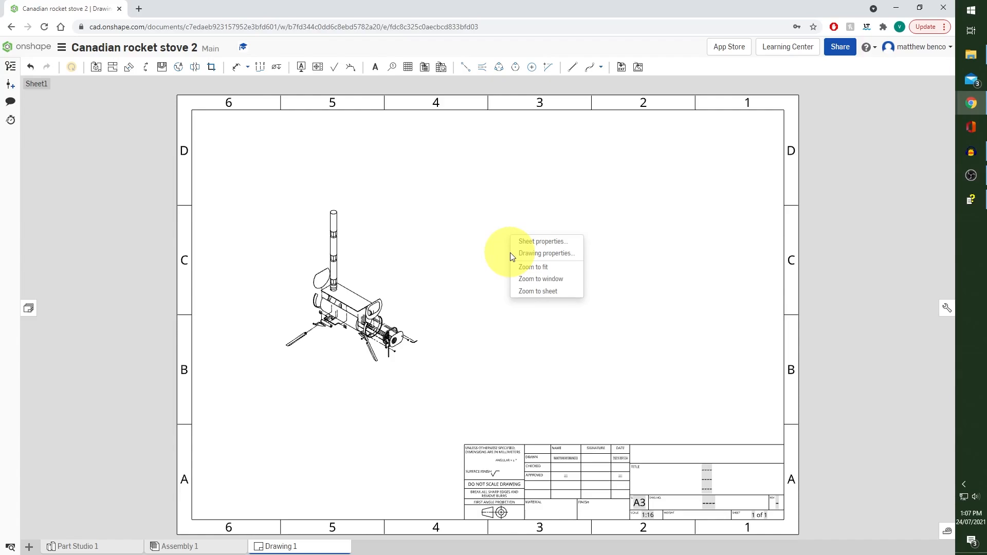
left_click(541, 246)
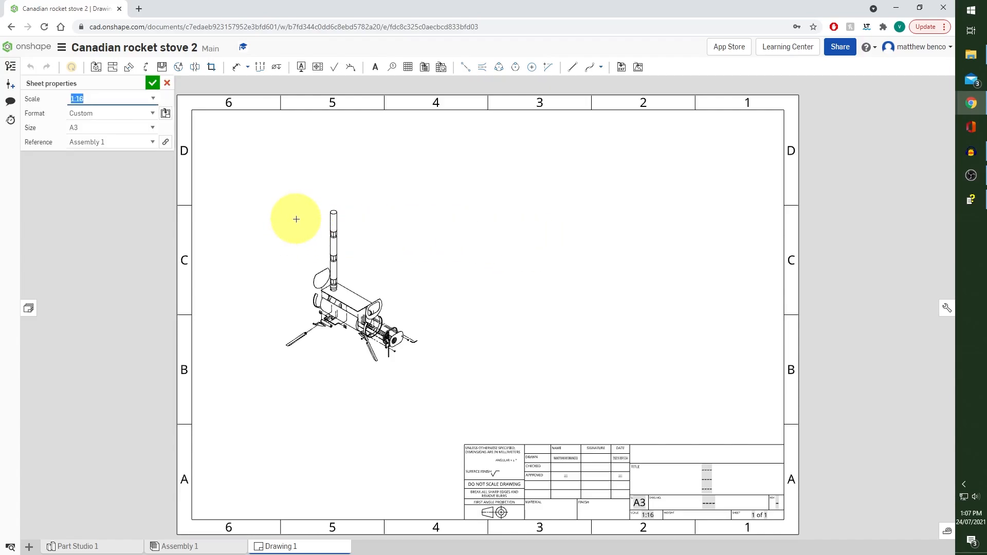
left_click(154, 98)
scroll(122, 149, "up", 2)
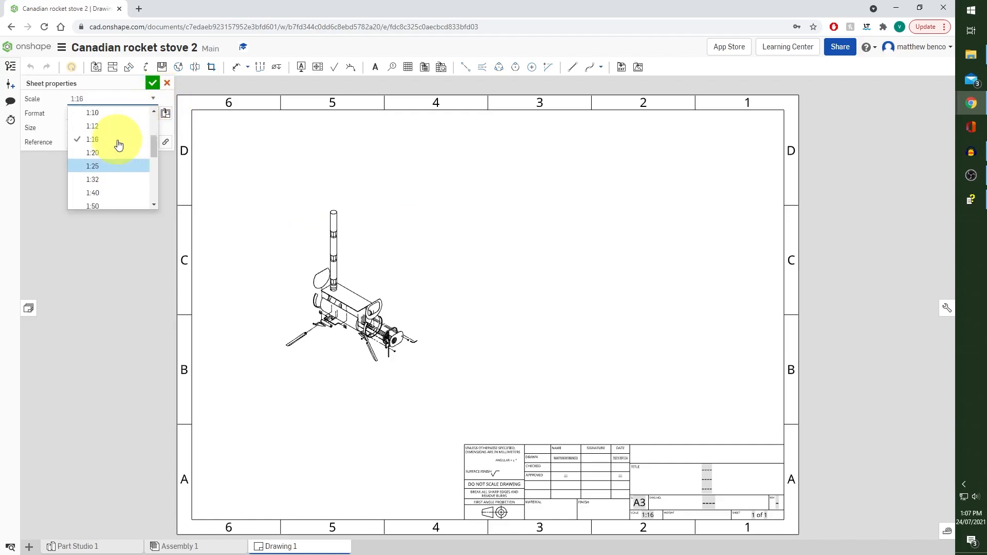
left_click(123, 138)
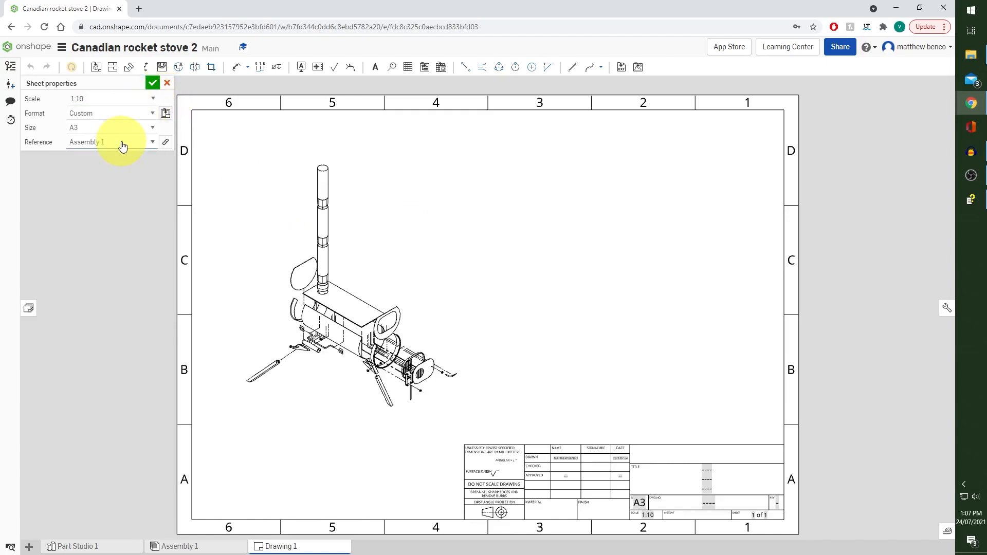
left_click(154, 98)
scroll(125, 144, "up", 2)
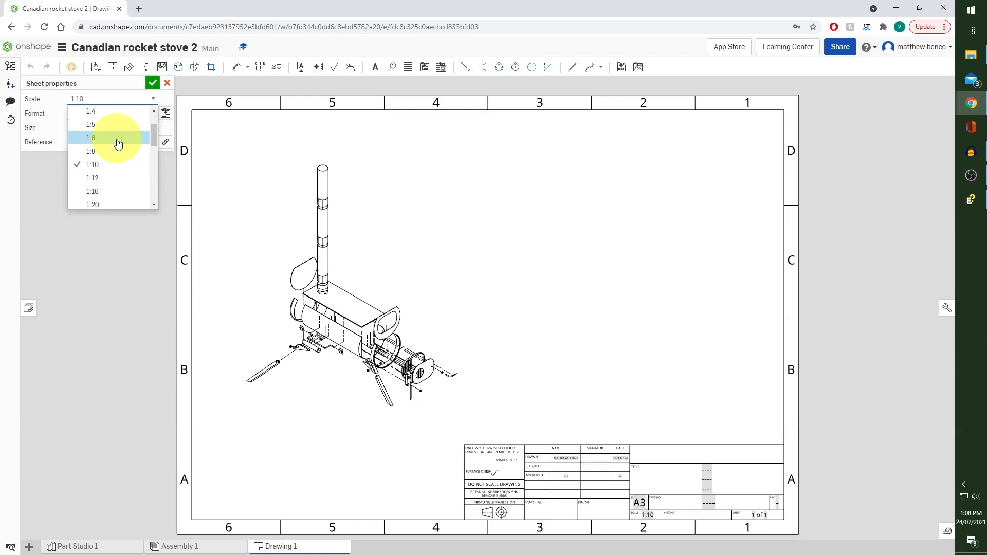
left_click(119, 138)
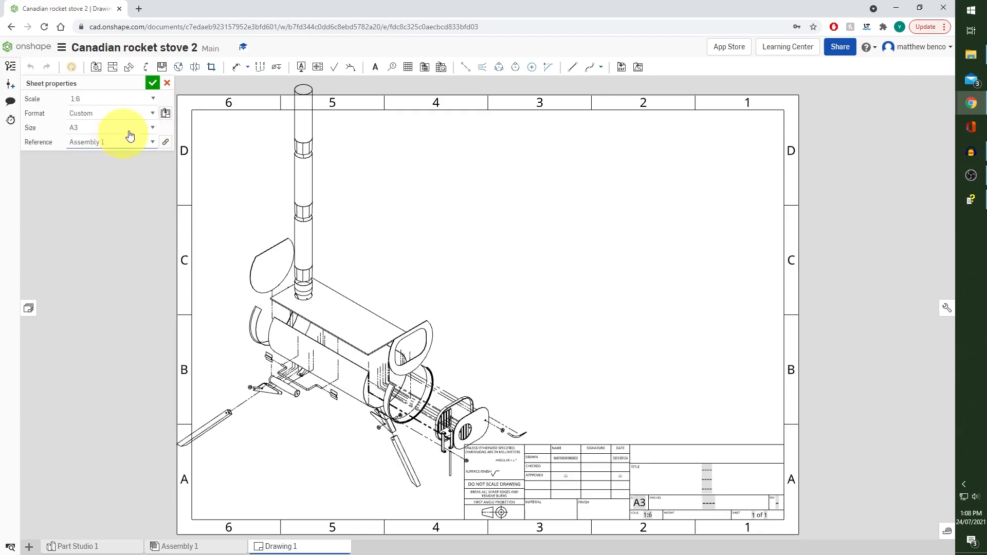
left_click(148, 99)
left_click(122, 126)
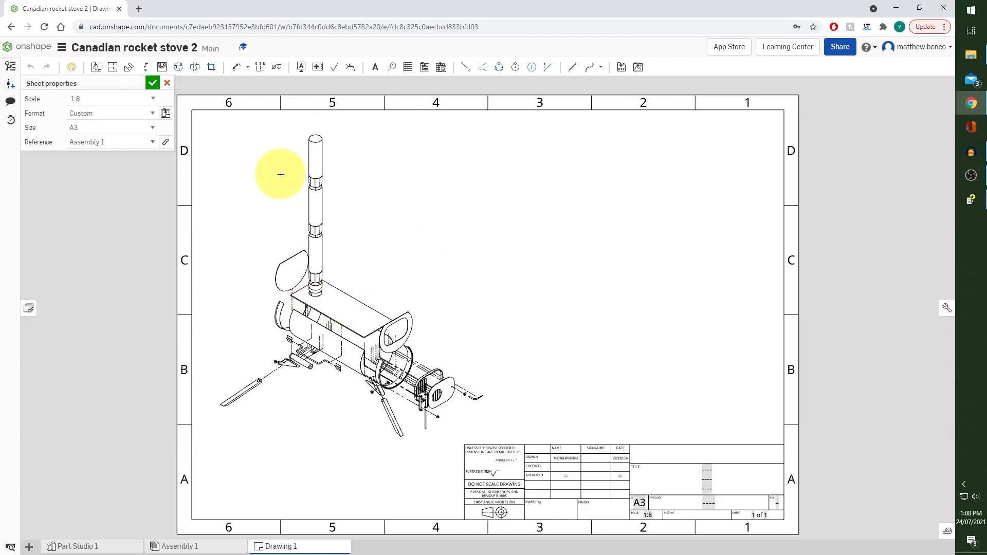
left_click(152, 84)
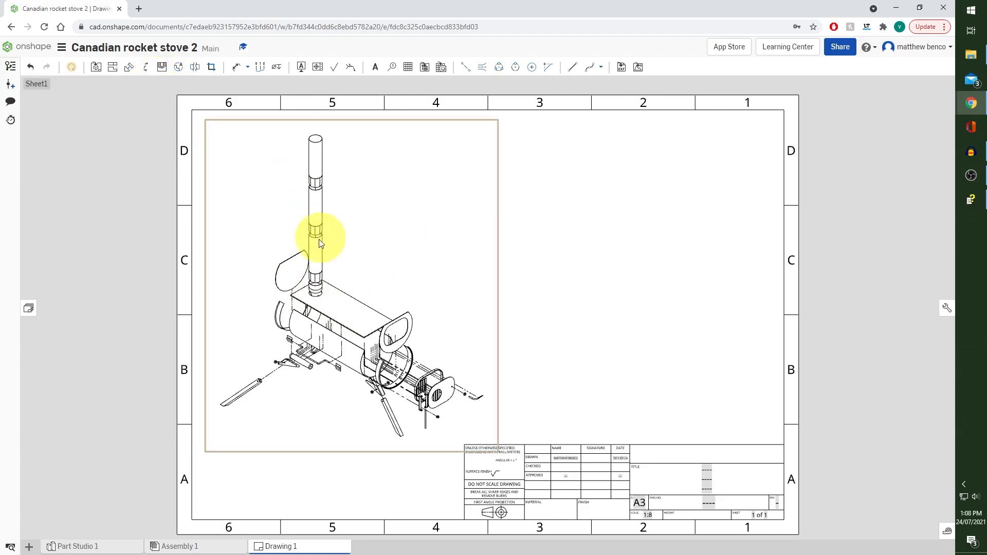
left_click_drag(346, 308, 387, 286)
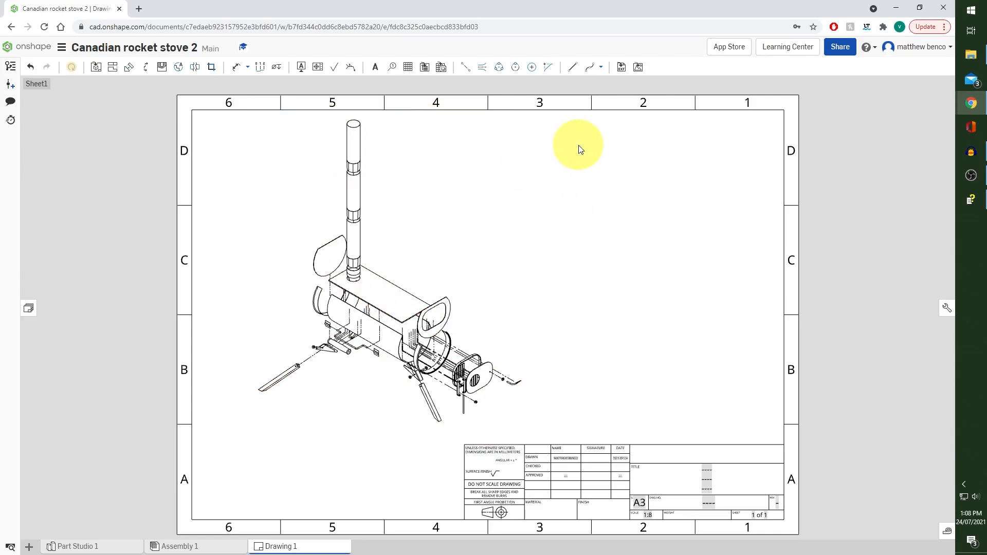
Insert a flattened, top-to-bottom BOM table of Assembly 1 at the frame's upper-right corner, then widen it and adjust its column widths
left_click(424, 68)
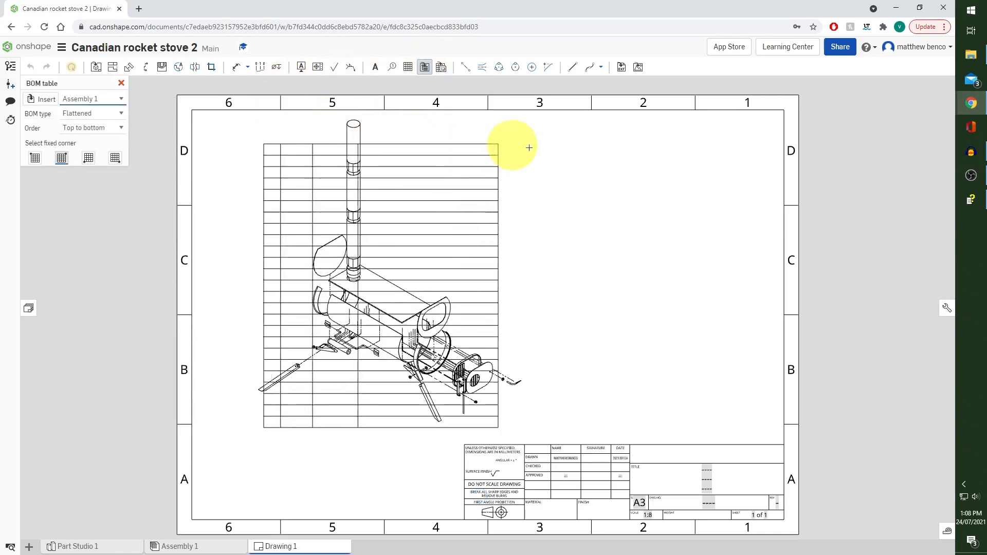
left_click(783, 111)
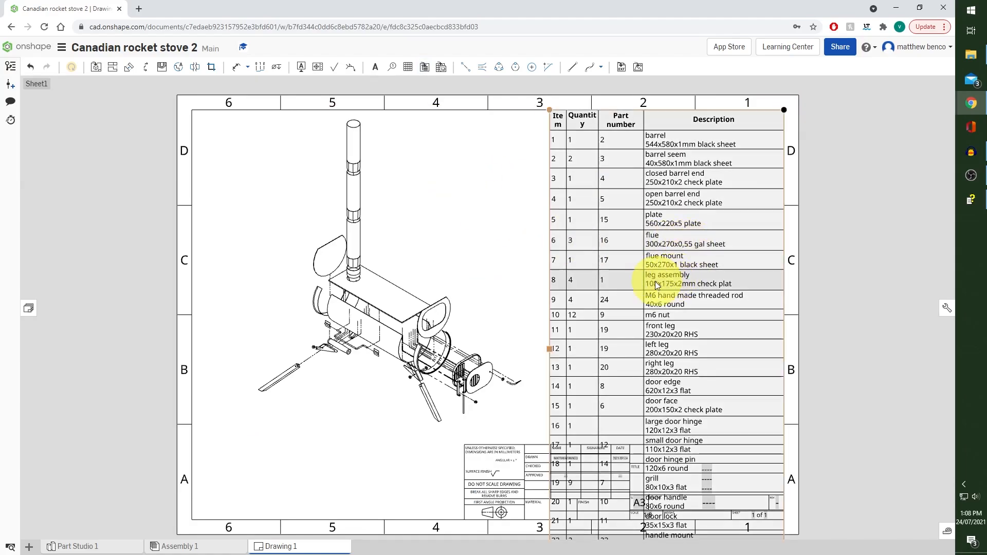
left_click_drag(554, 351, 494, 341)
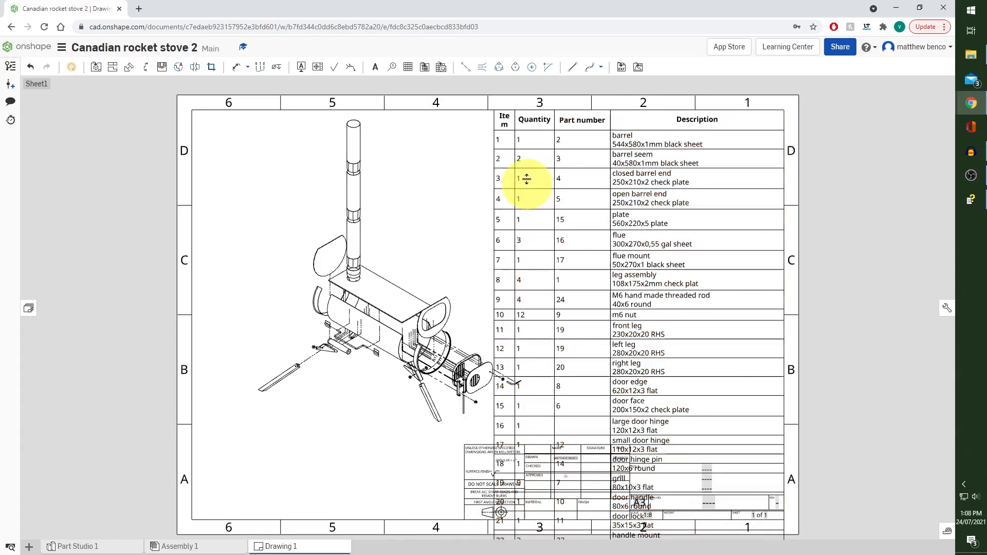
left_click_drag(514, 136, 539, 141)
left_click(554, 134)
Set the text height of the Description cells for items 1 to 3 in the BOM table to 2
scroll(611, 181, "down", 1)
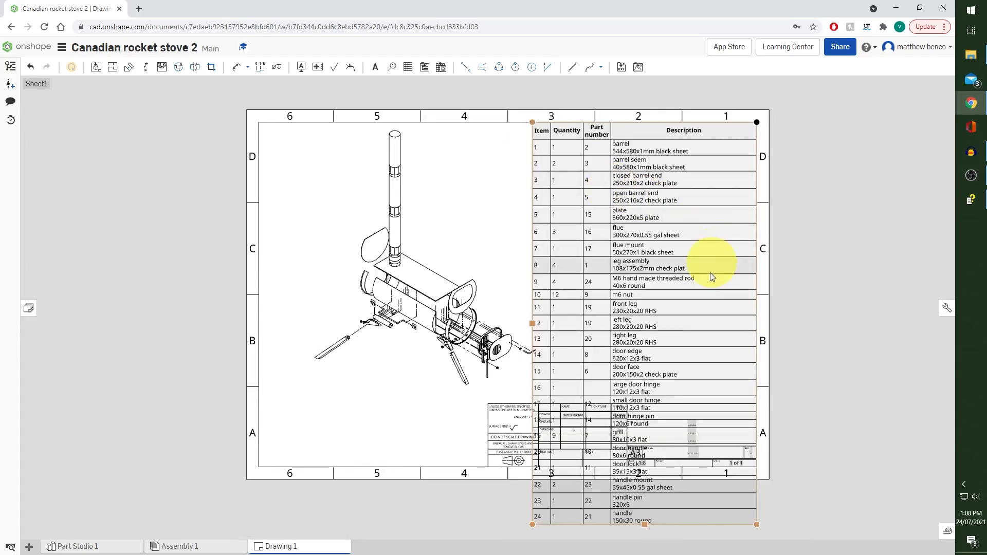
scroll(709, 290, "down", 1)
double_click(652, 483)
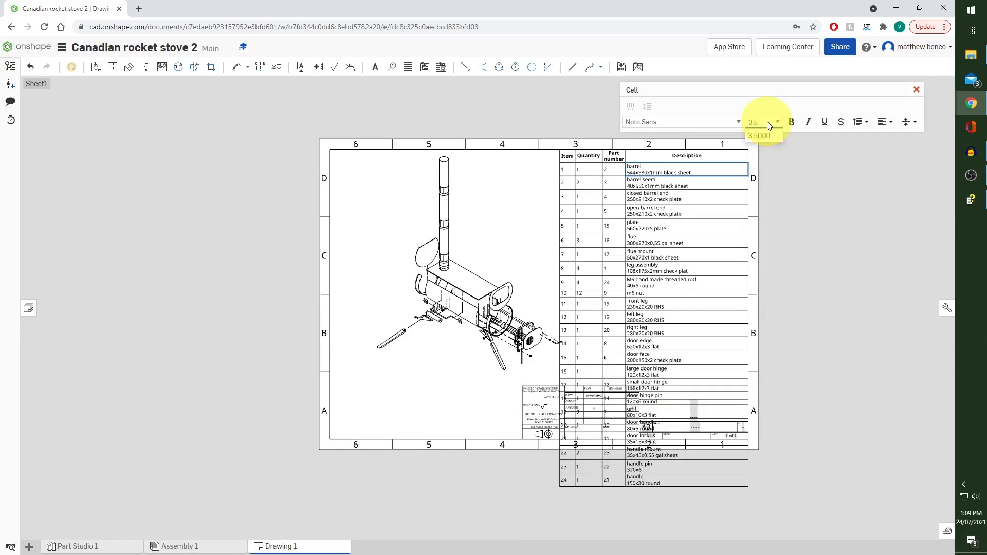
type("2")
key("Return")
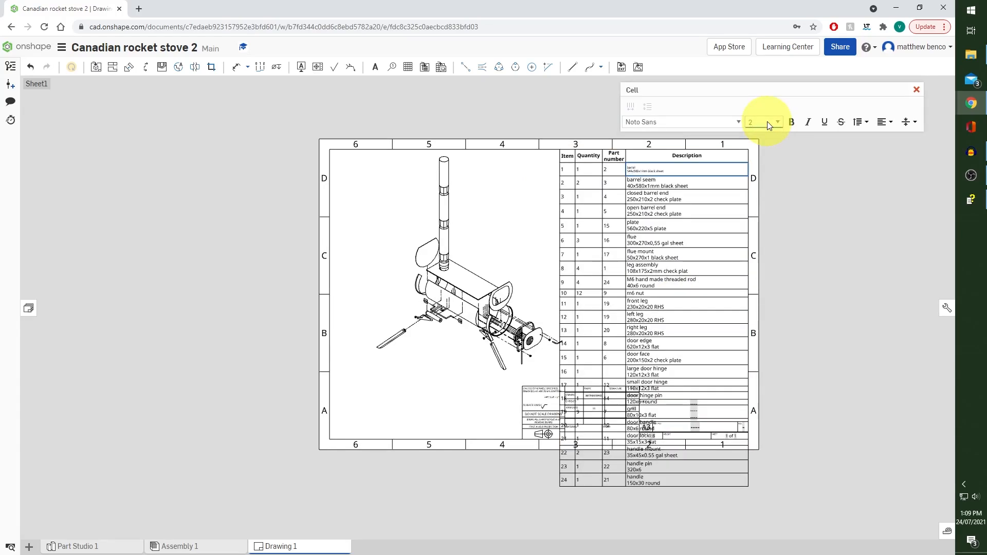
left_click(696, 185)
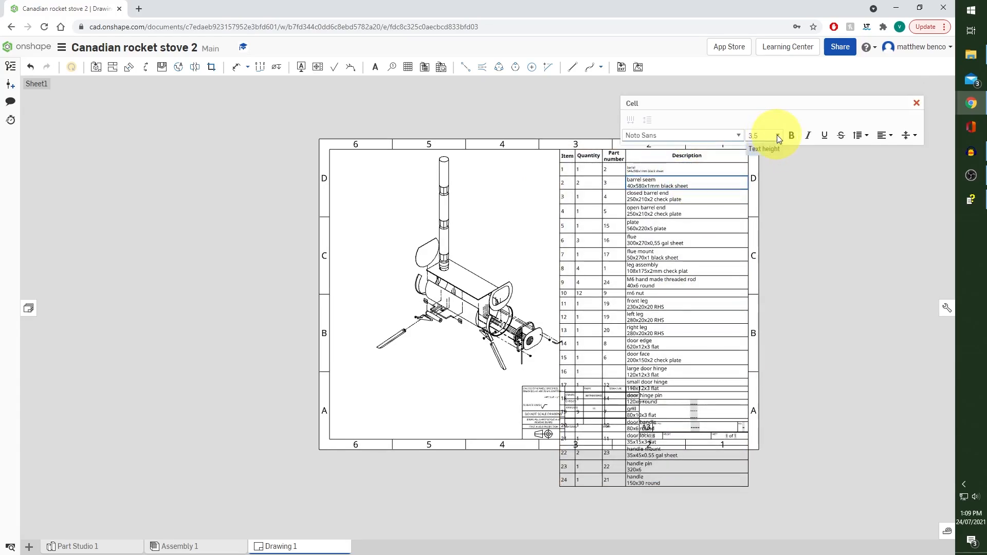
left_click(776, 135)
left_click(773, 159)
left_click(689, 198)
left_click(776, 135)
left_click(771, 161)
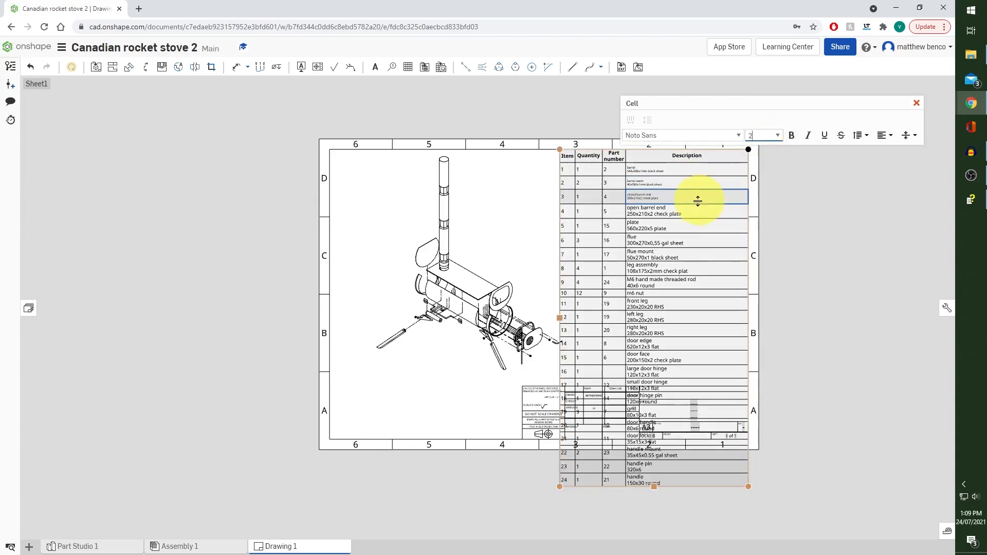
Set the Description text height to 2 for BOM items 4 to 7, from the open barrel end to the flue mount
left_click(696, 211)
left_click(776, 135)
left_click(770, 161)
left_click(715, 225)
left_click(777, 135)
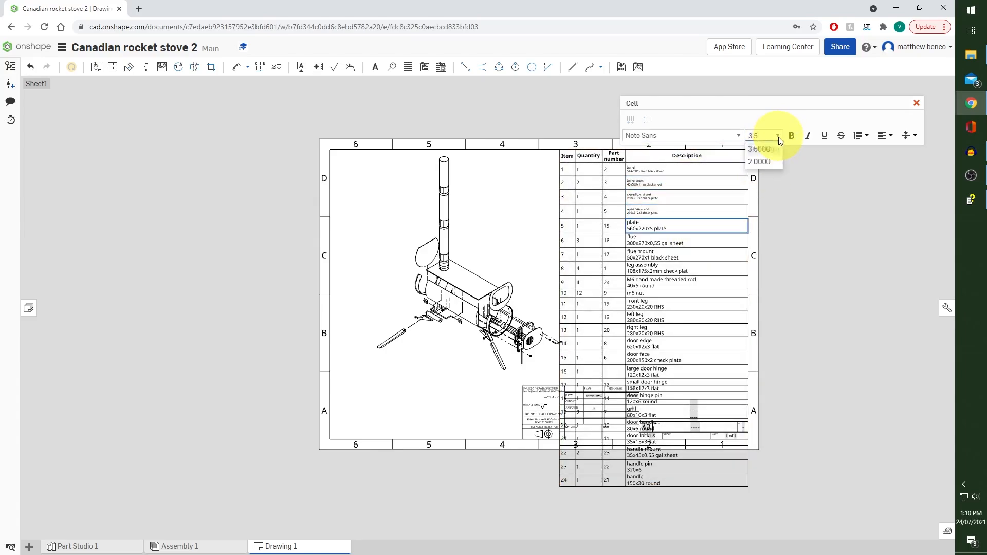
left_click(771, 162)
left_click(690, 240)
left_click(777, 135)
left_click(771, 162)
left_click(730, 254)
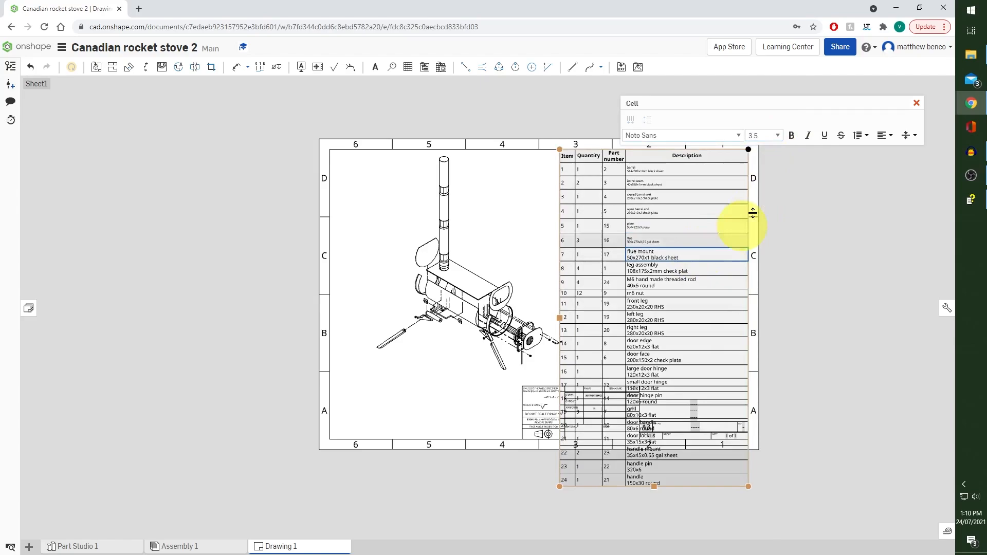
left_click(777, 135)
left_click(771, 161)
Set the Description text height to 2 for BOM items 8 to 10: leg assembly, M6 threaded rod and m6 nut
left_click(688, 267)
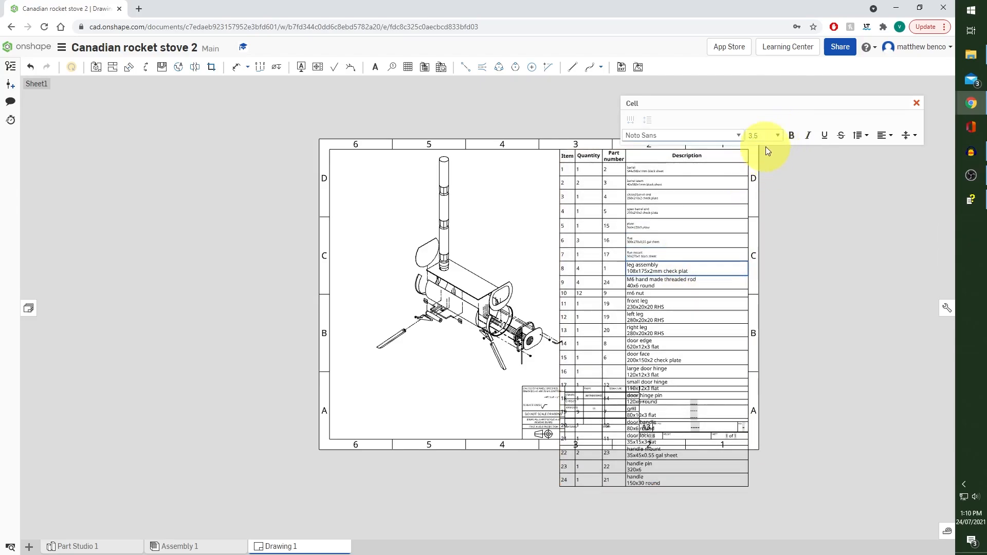
left_click(777, 135)
left_click(771, 162)
left_click(701, 282)
left_click(777, 136)
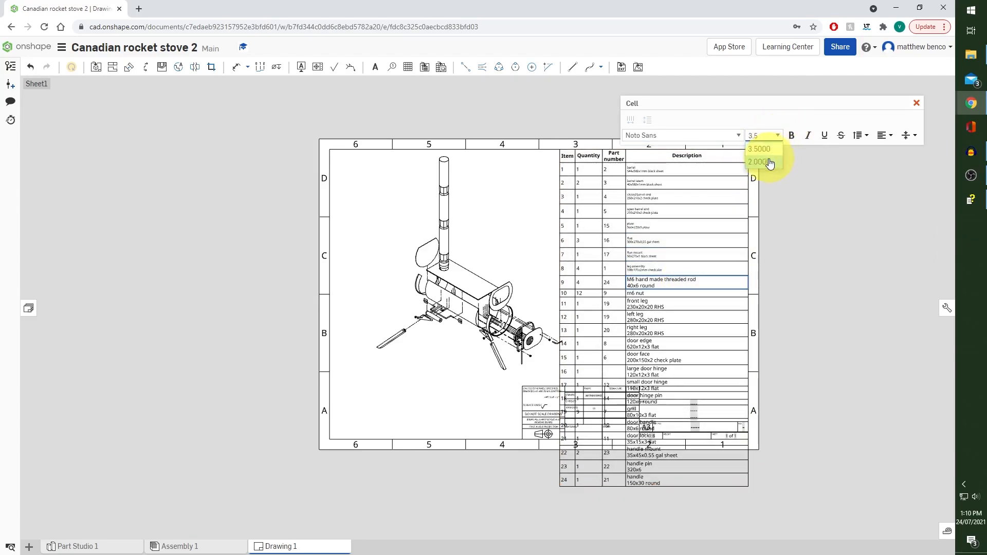
left_click(770, 162)
left_click(671, 294)
left_click(778, 135)
left_click(771, 161)
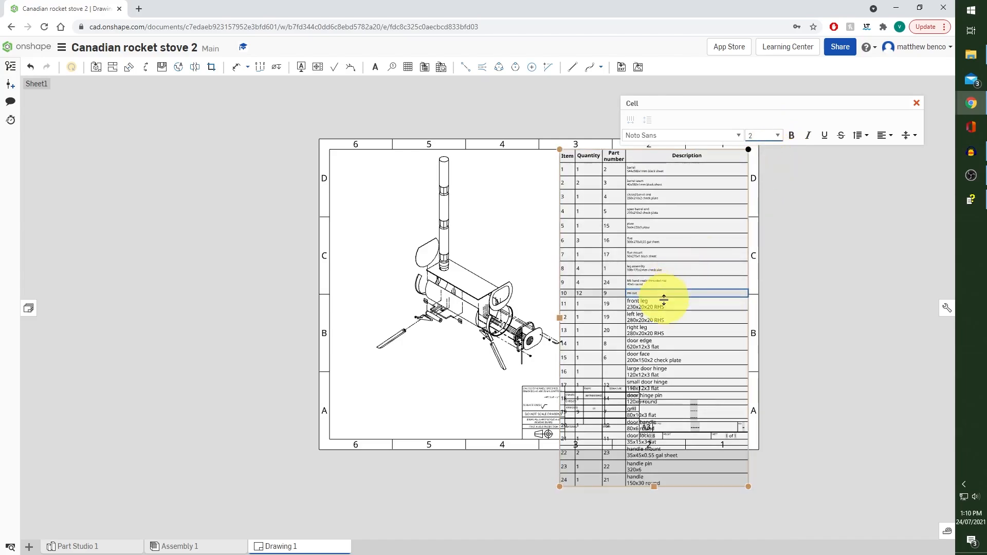
Set the Description text height to 2 for BOM items 11 to 14, from the front leg to the door edge
left_click(682, 303)
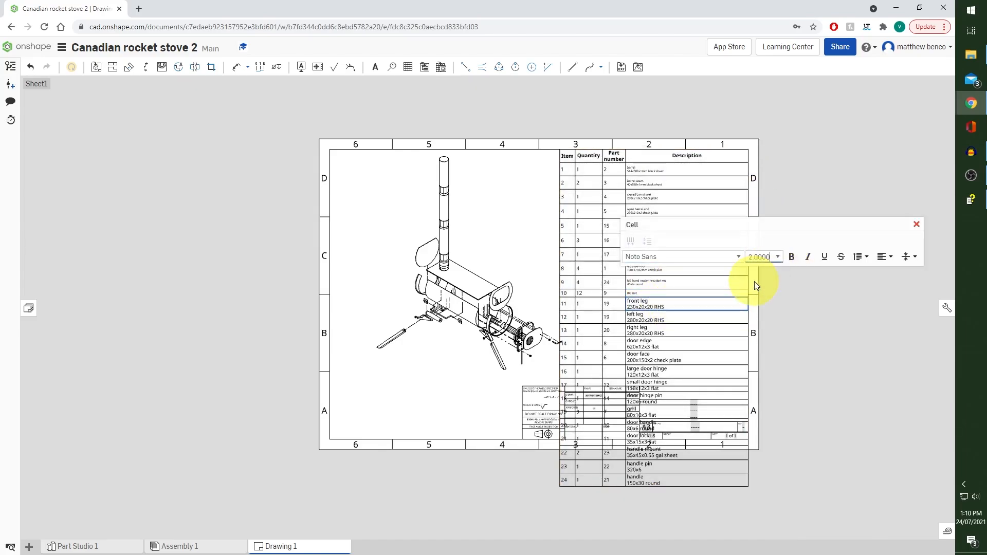
left_click(667, 319)
left_click(777, 259)
left_click(765, 283)
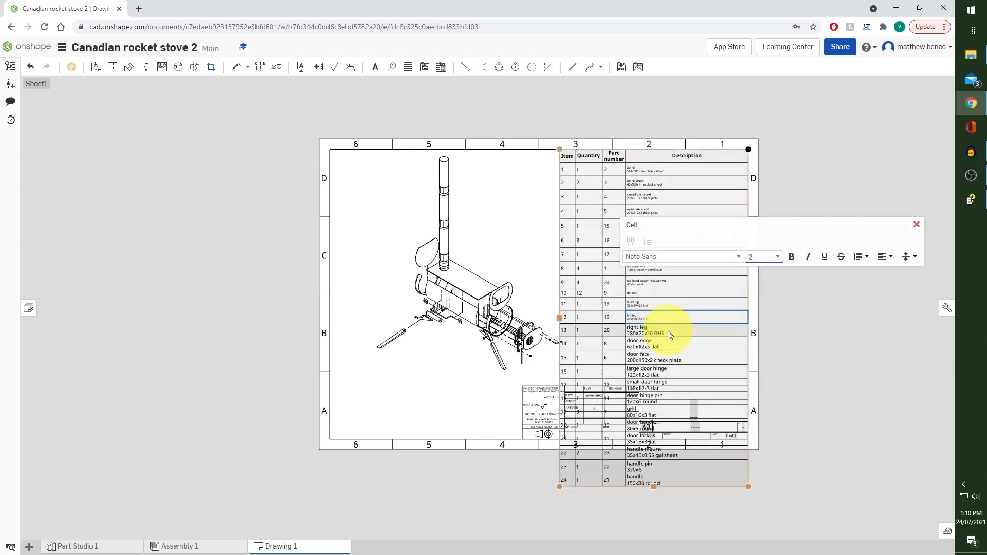
left_click(669, 331)
left_click(775, 260)
left_click(765, 283)
left_click(681, 344)
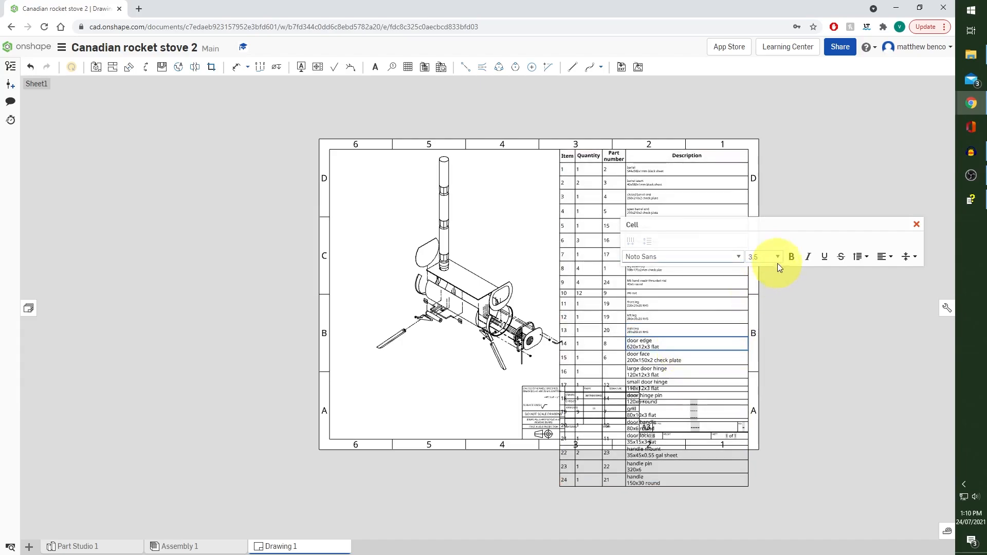
left_click(777, 260)
left_click(765, 282)
Set the Description text height to 2 for BOM items 15 to 17: door face, large door hinge and small door hinge
left_click(683, 355)
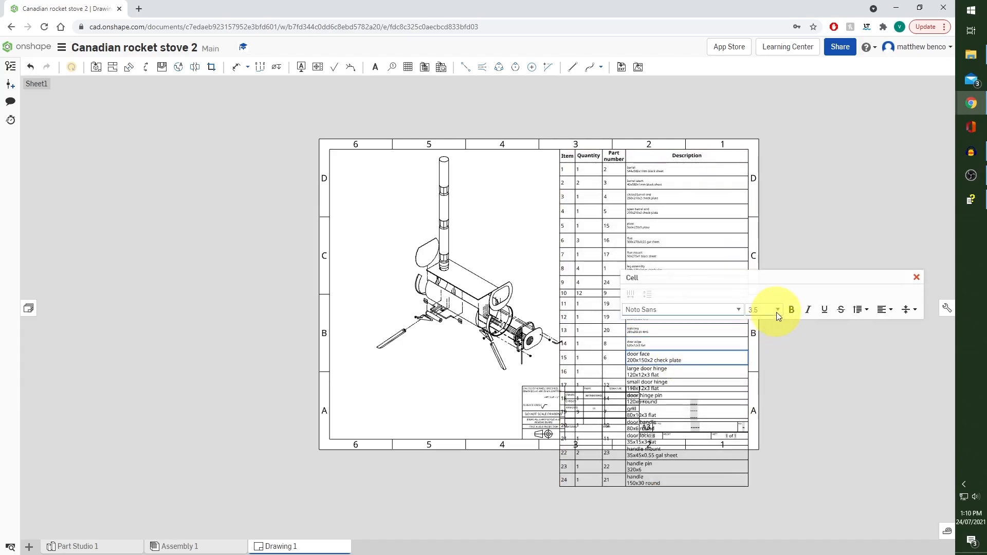
left_click(777, 311)
left_click(759, 335)
left_click(669, 371)
left_click(777, 309)
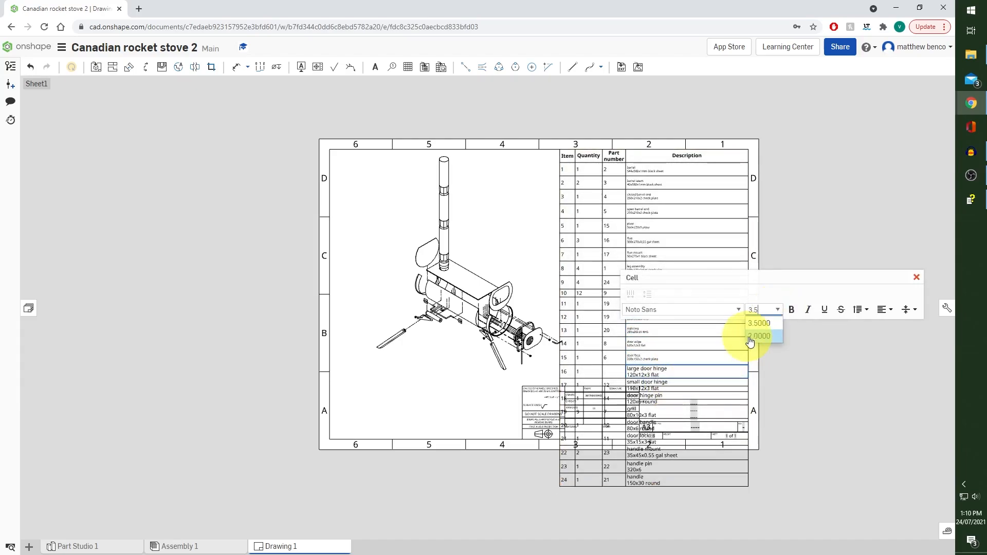
left_click(759, 336)
left_click(668, 382)
left_click(777, 309)
left_click(759, 336)
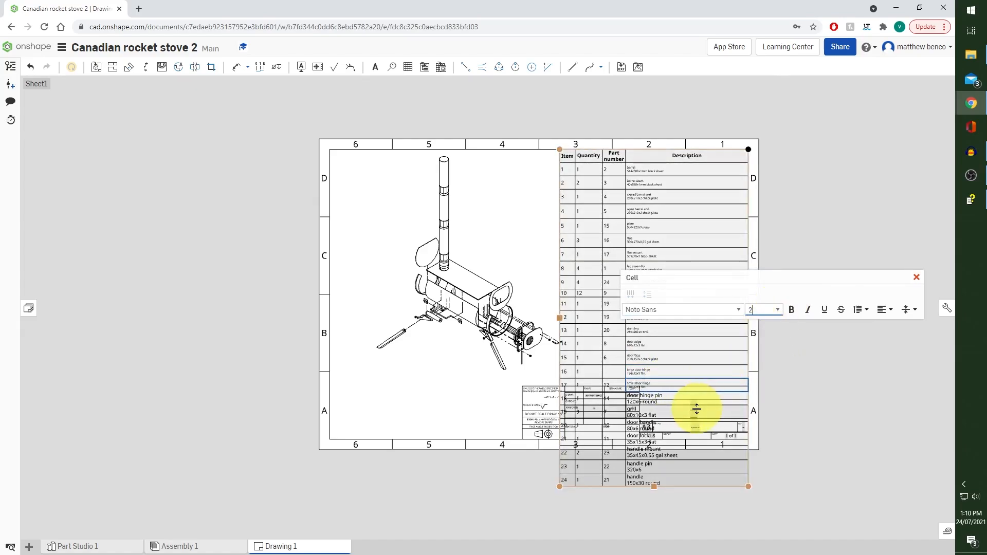
Set the Description text height to 2 for BOM items 18 to 21, from the door hinge pin to the door lock
scroll(697, 408, "up", 5)
left_click(645, 387)
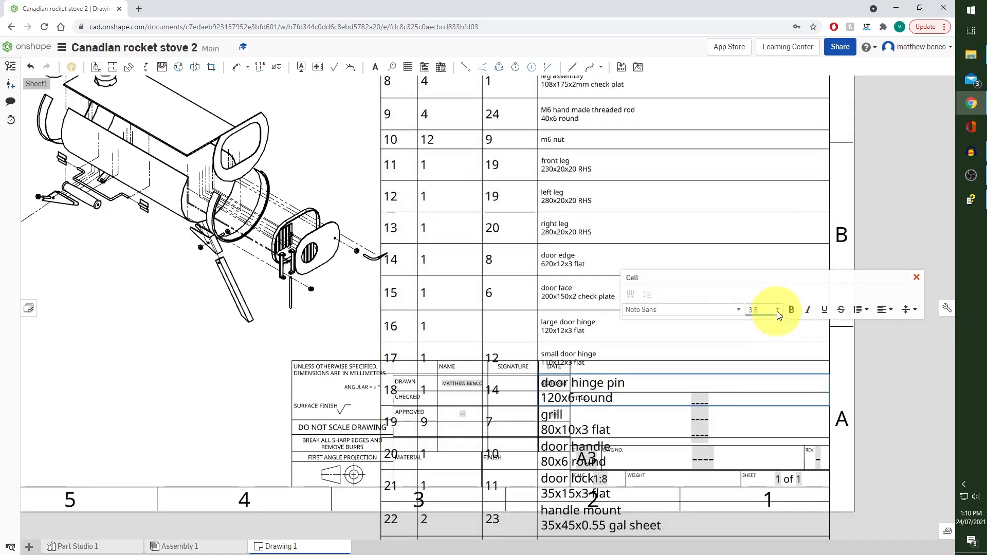
left_click(777, 310)
left_click(759, 336)
left_click(667, 412)
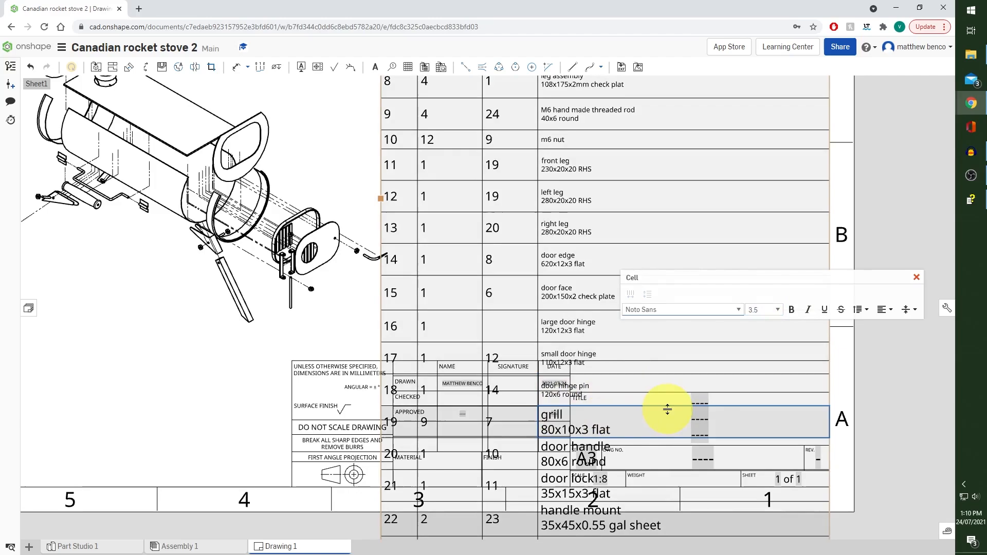
left_click(760, 310)
left_click(760, 335)
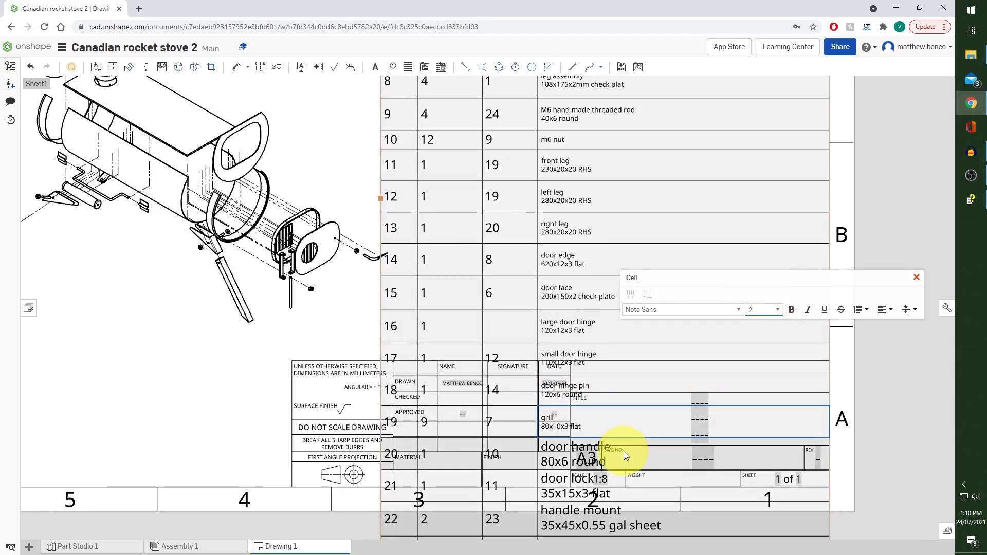
left_click(626, 456)
left_click(777, 310)
left_click(759, 335)
left_click(626, 476)
left_click(777, 310)
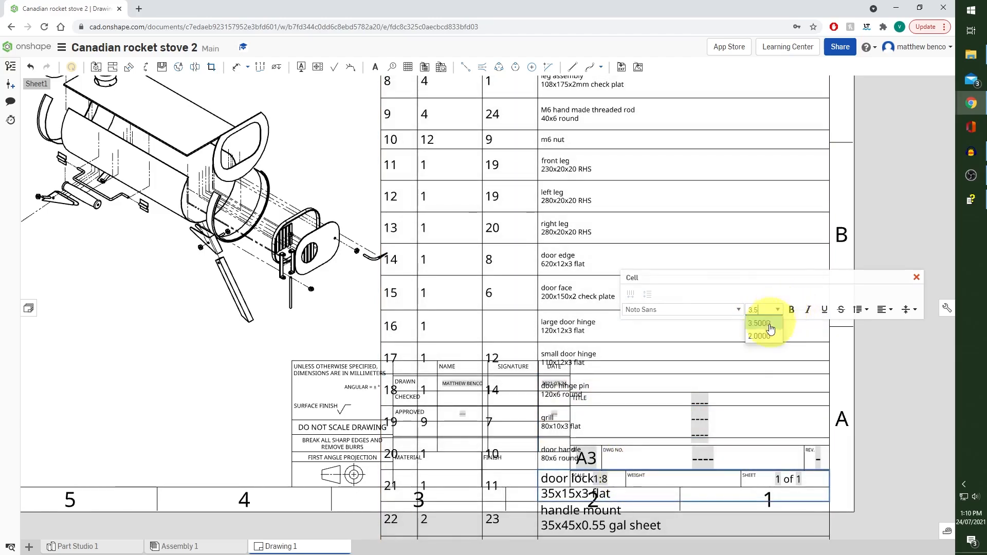
left_click(760, 335)
Set the Description text height to 2 for BOM items 22 to 24: handle mount, handle pin and handle
scroll(678, 389, "down", 5)
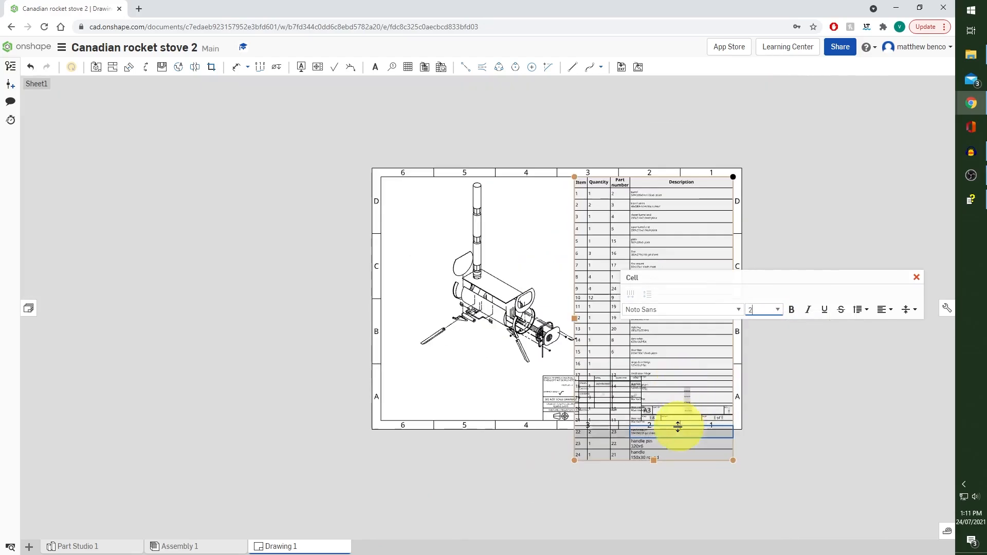
left_click(678, 443)
left_click(777, 310)
left_click(760, 336)
left_click(674, 455)
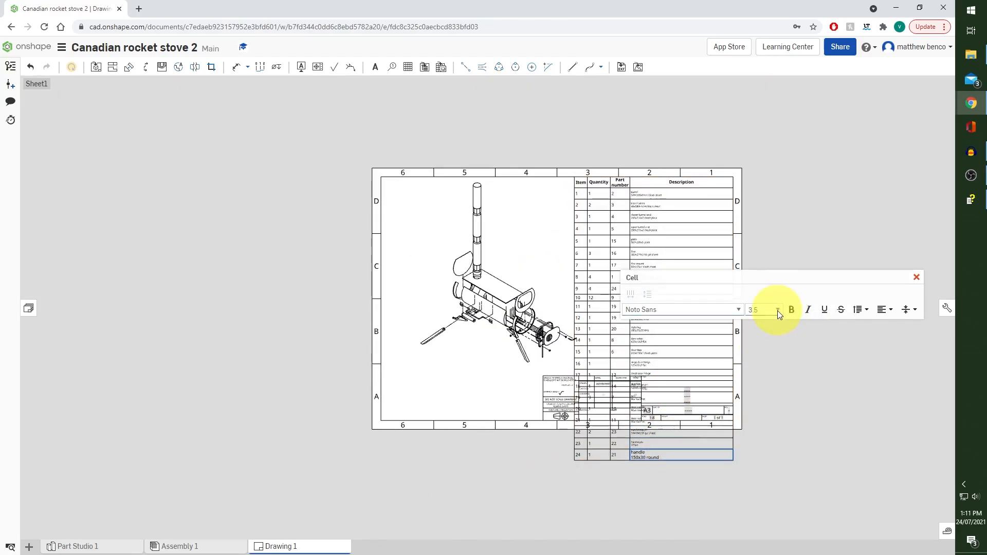
left_click(777, 310)
left_click(759, 335)
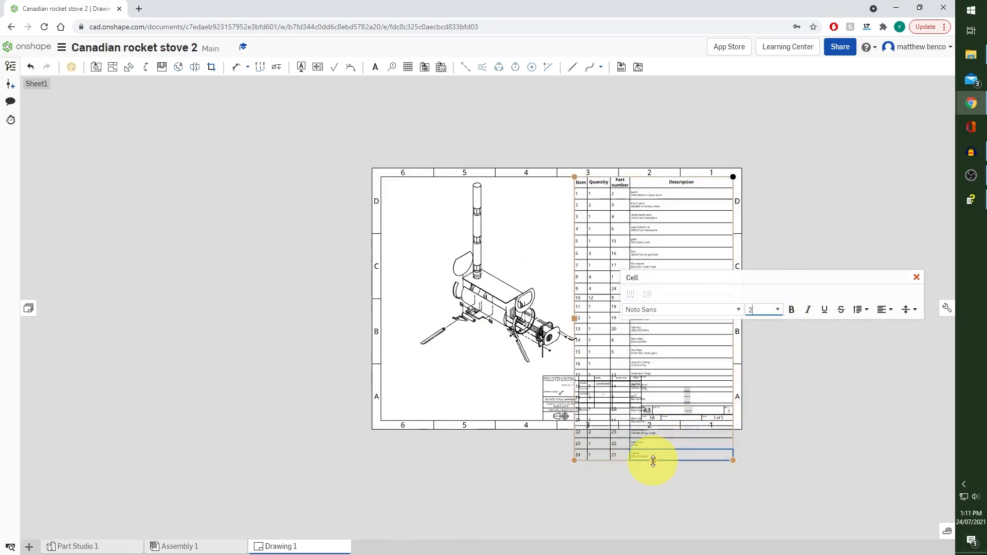
Shorten the BOM table so it ends just above the title block, and move the exploded view slightly down and to the left
left_click_drag(653, 461, 660, 351)
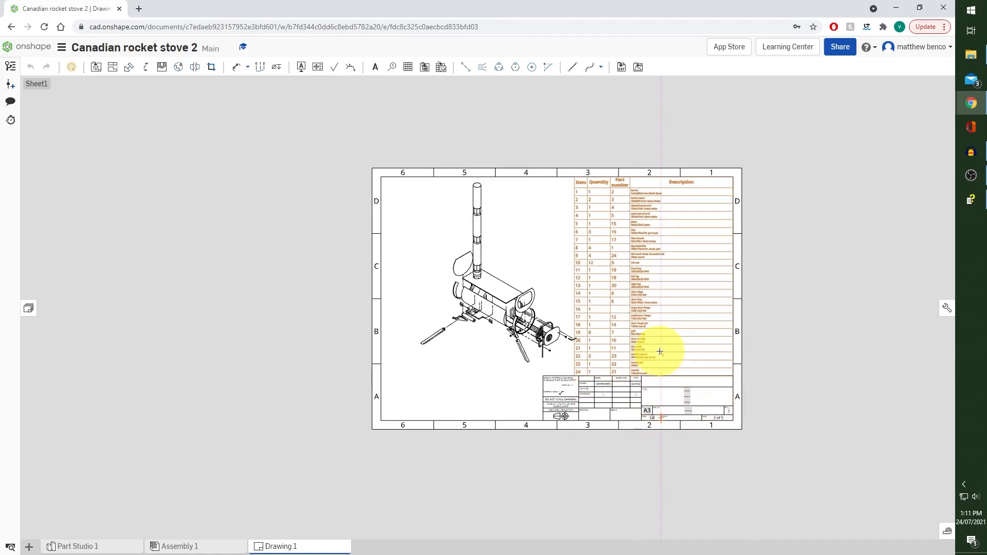
left_click(793, 315)
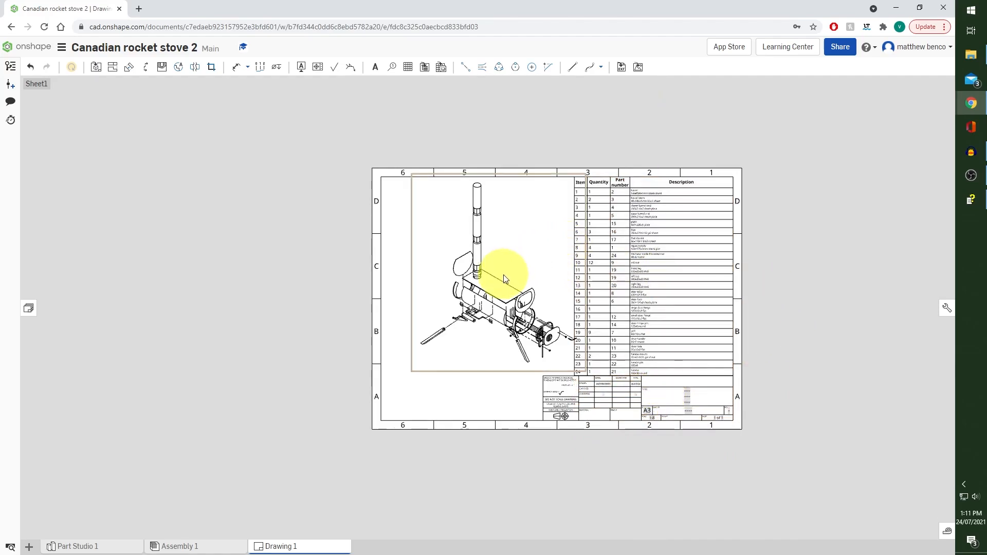
left_click_drag(503, 274, 485, 289)
Add circular item-number callouts for the top flue section (6) and the flat plate (5), aligned in a column beside the BOM table
scroll(461, 261, "up", 5)
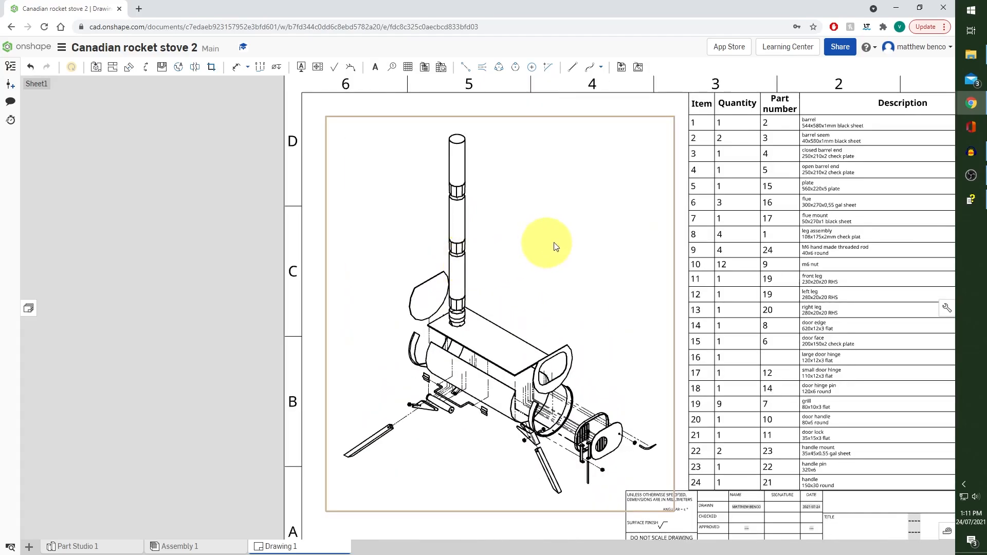
left_click(392, 69)
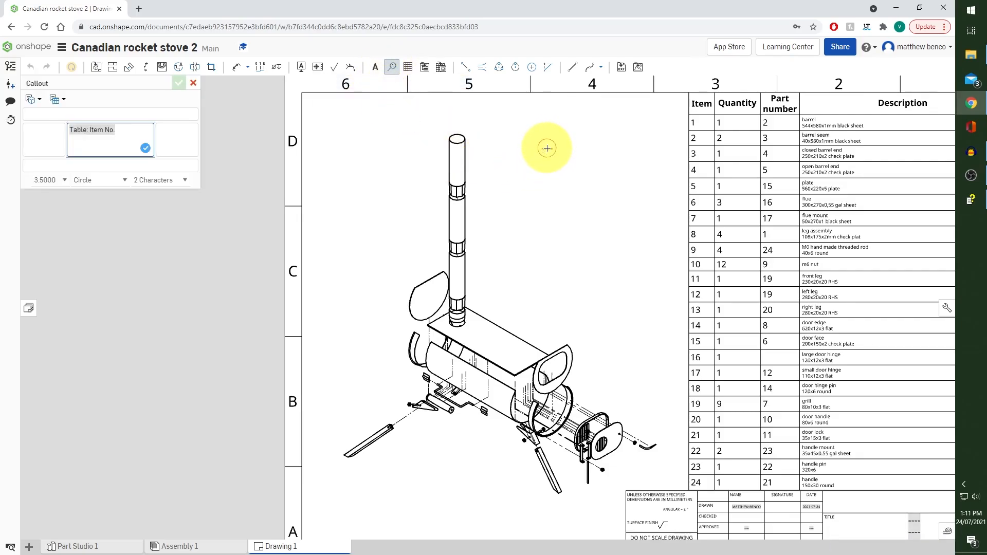
left_click(466, 160)
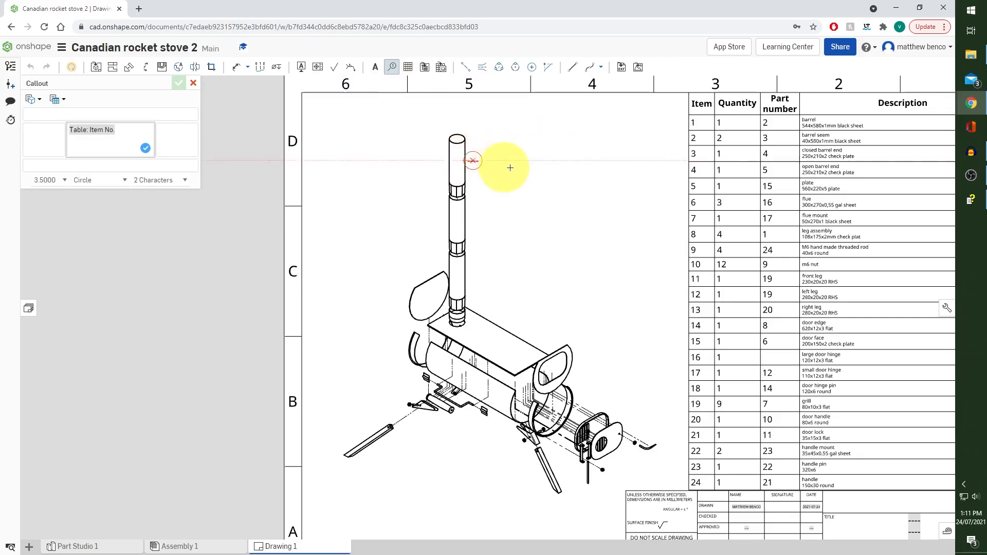
left_click(648, 138)
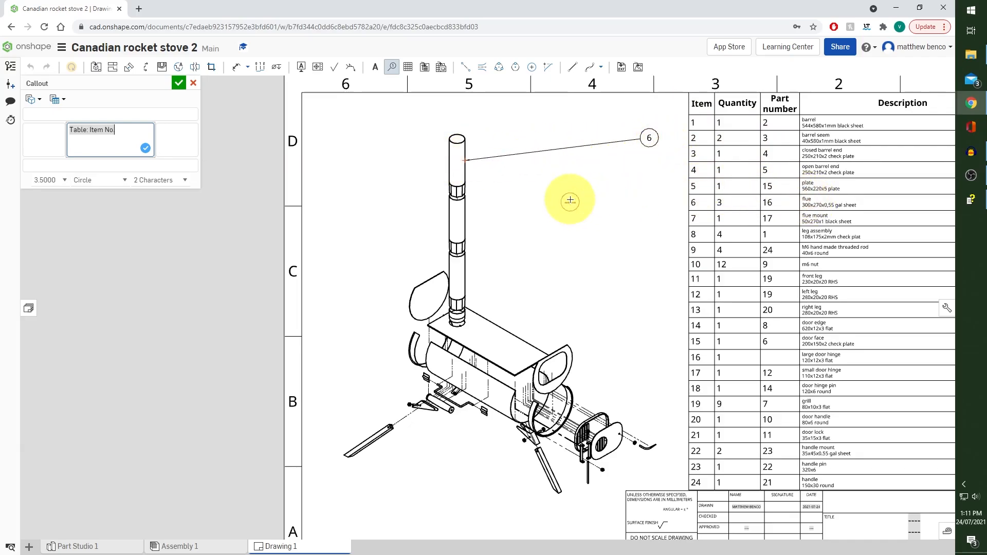
left_click(501, 326)
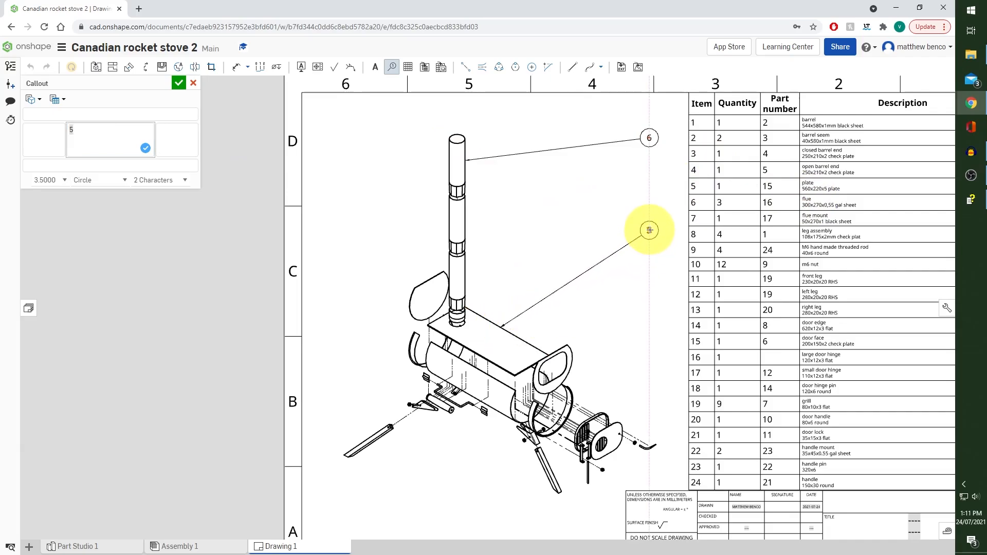
left_click(650, 230)
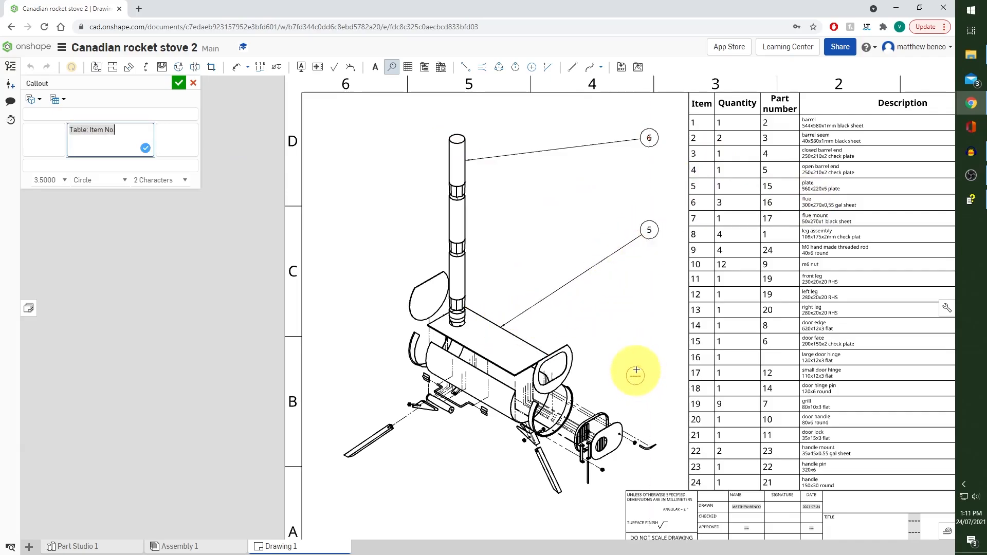
Add item-number callouts for the open barrel end (4) and the barrel seem ring (2), below callout 5 in the same column
left_click(573, 352)
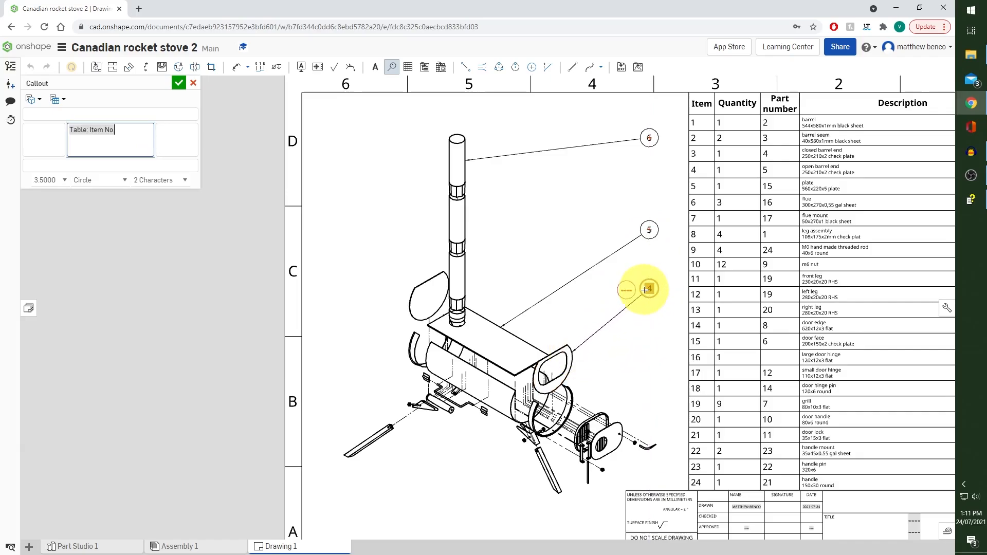
left_click(646, 289)
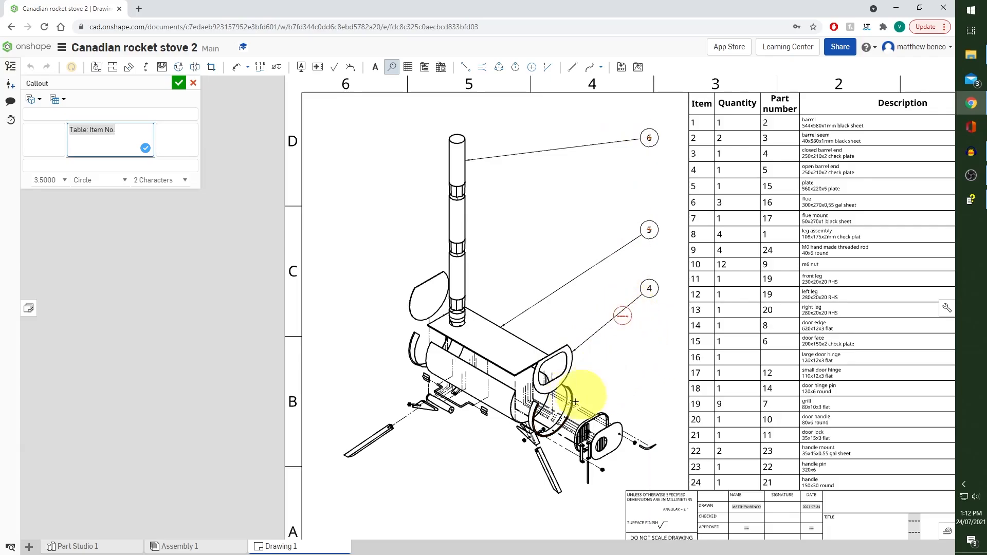
left_click(568, 391)
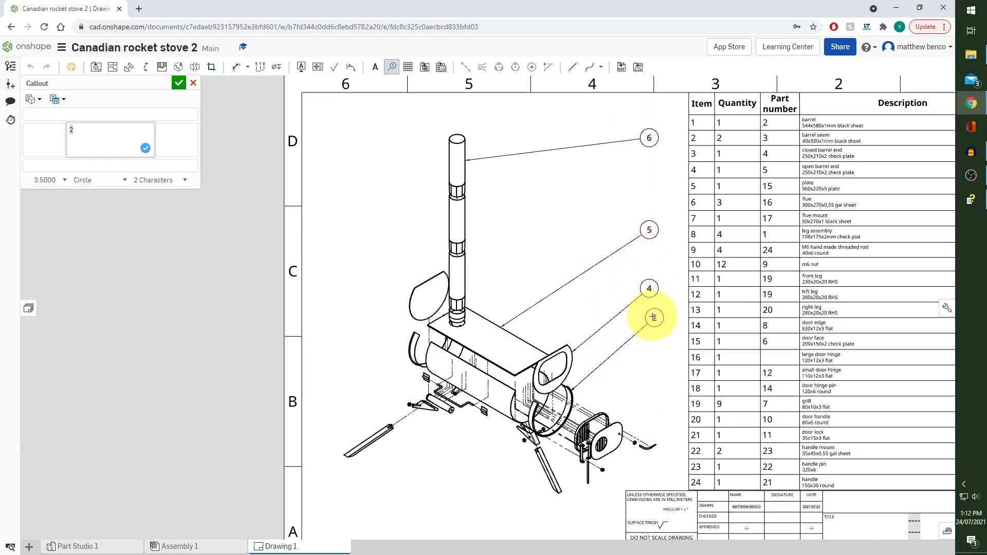
left_click(649, 315)
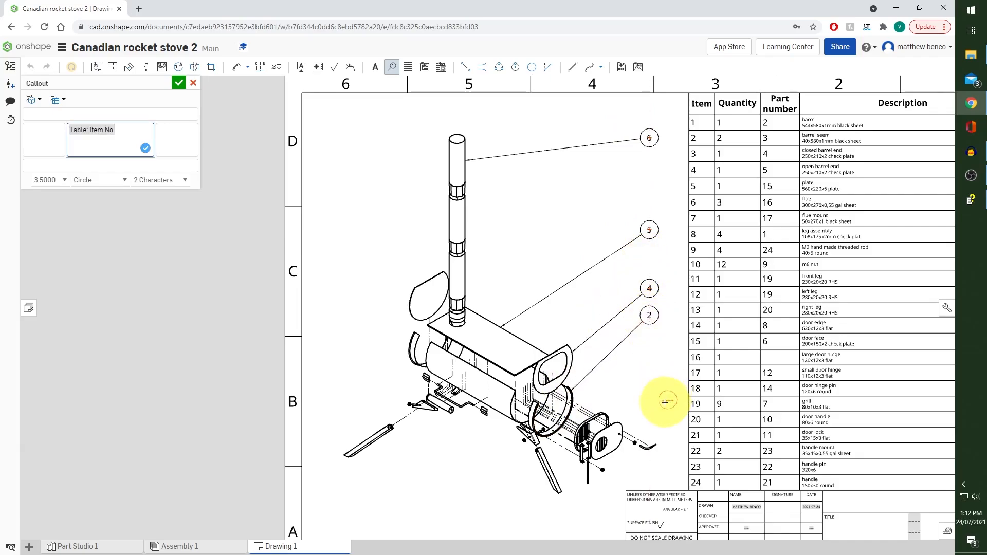
Add item-number callouts for the door edge (14), door face (15) and door handle (20), continuing the column beside the BOM table
left_click(608, 415)
left_click(649, 355)
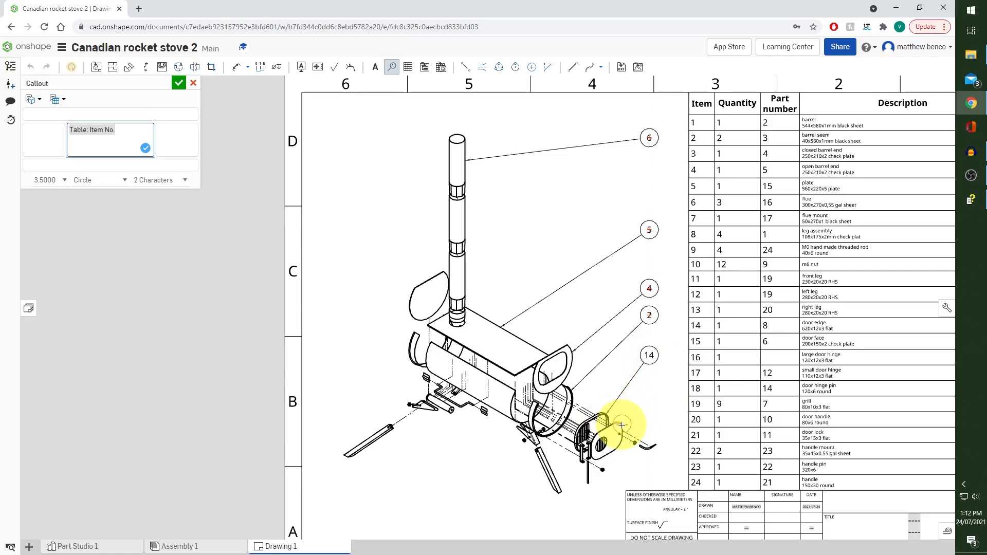
left_click(621, 423)
left_click(650, 383)
left_click(639, 429)
left_click(649, 411)
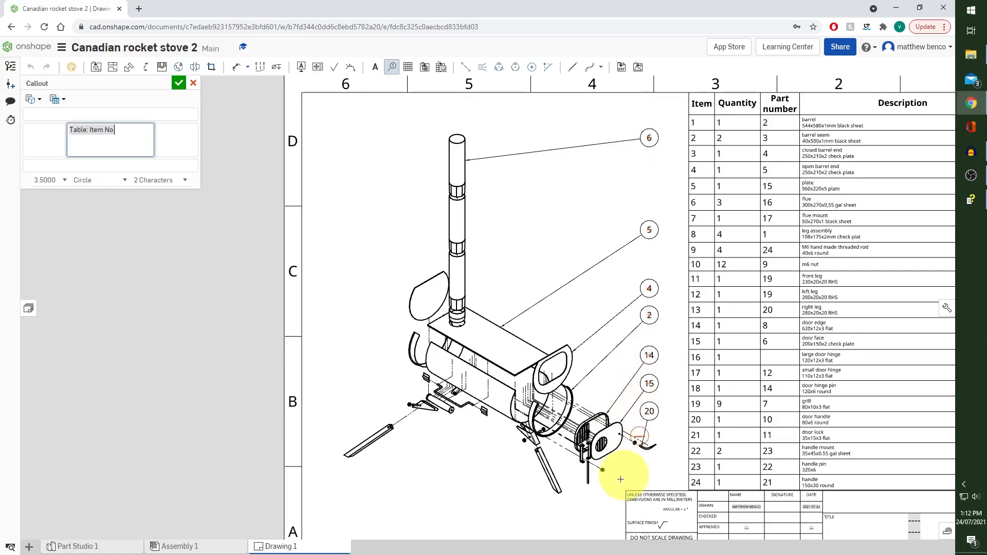
Add item-number callouts for the closed barrel end (3), rear barrel seem (2) and handle mount (22), aligned in a column left of the stove
left_click(413, 291)
left_click(346, 246)
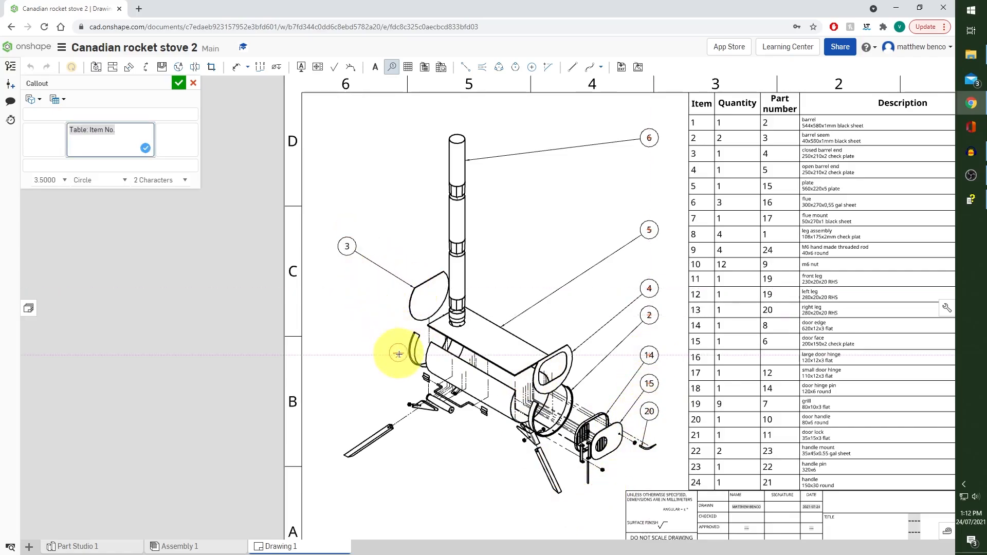
left_click(425, 368)
left_click(347, 390)
left_click(419, 378)
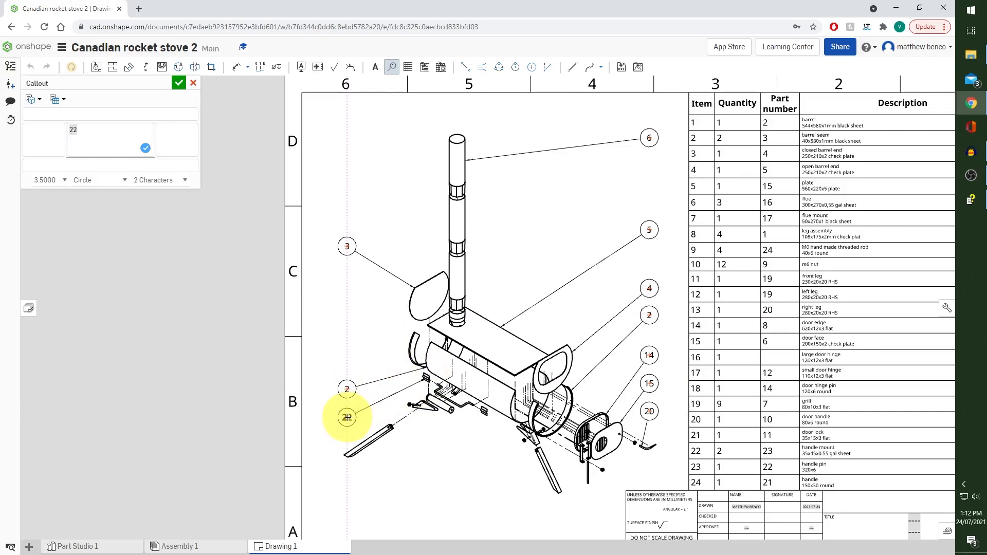
left_click(347, 417)
Add item-number callouts for the door hinge pin (18), front leg (11) and leg assembly (8), aligned in a row below the exploded view
scroll(418, 454, "up", 3)
mouse_move(419, 453)
middle_mouse_down()
mouse_move(456, 372)
mouse_move(524, 280)
mouse_move(503, 334)
middle_mouse_up()
left_click(785, 377)
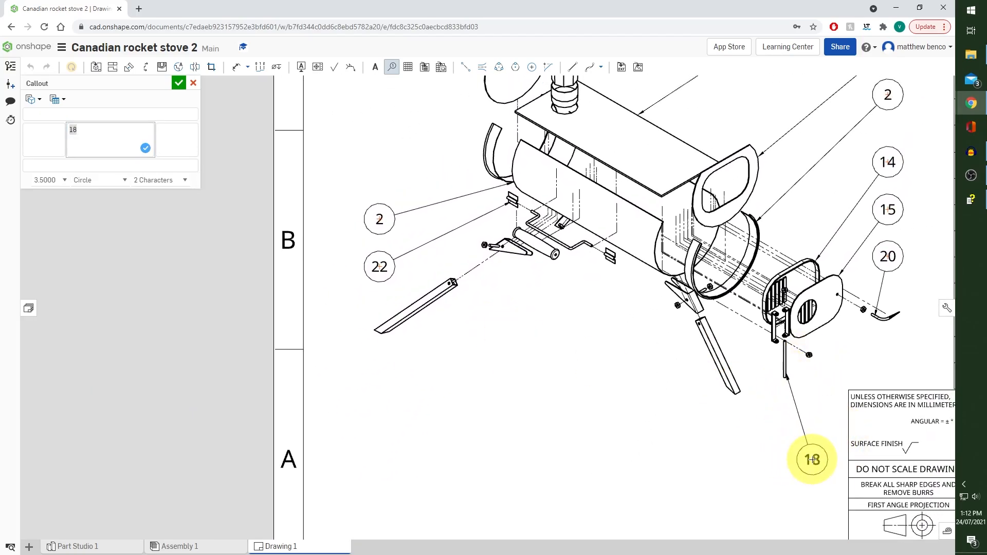
left_click(812, 459)
left_click(737, 393)
left_click(755, 459)
left_click(690, 308)
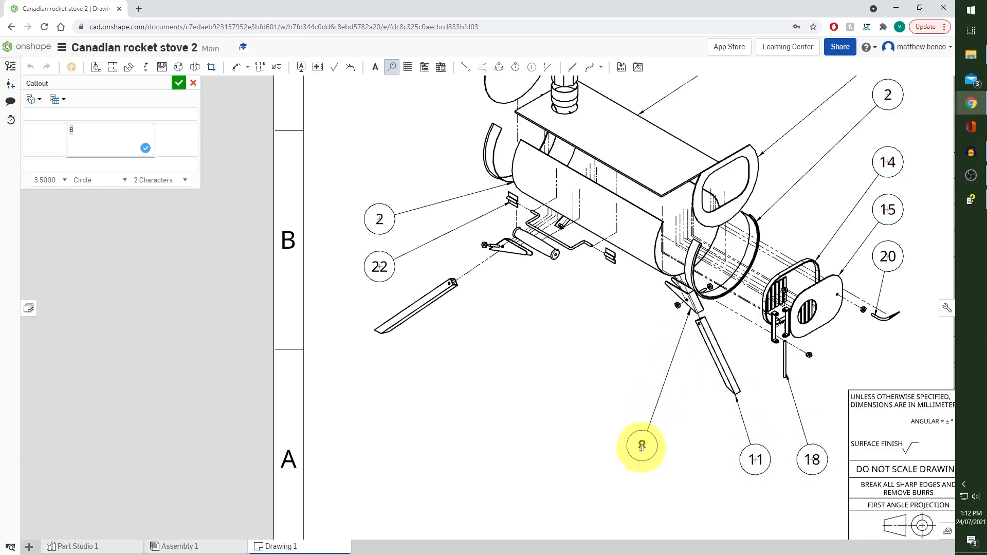
left_click(639, 459)
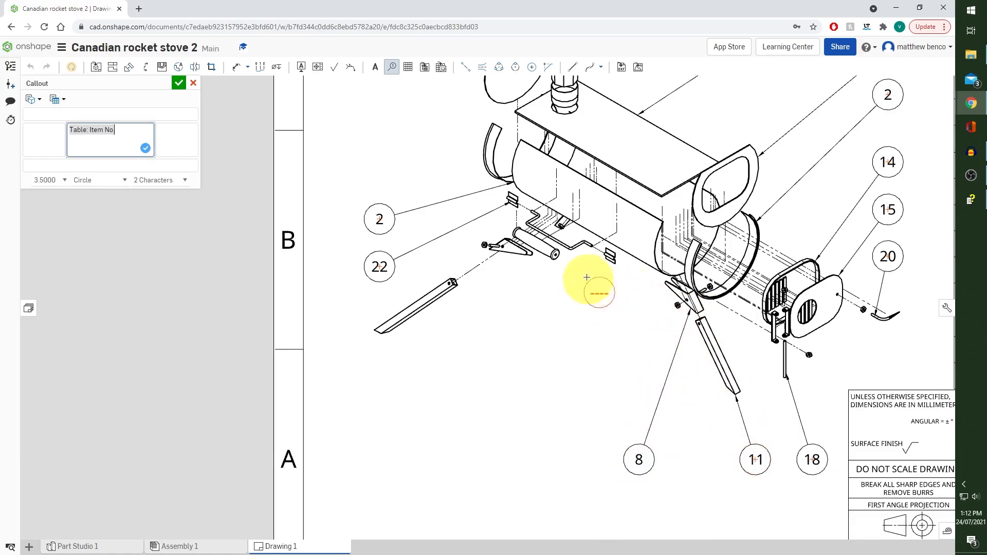
Add item-number callouts for the handle pin (23), handle (24) and right leg (13) in the same row, and finish the Callout command
left_click(572, 252)
left_click(567, 460)
left_click(553, 255)
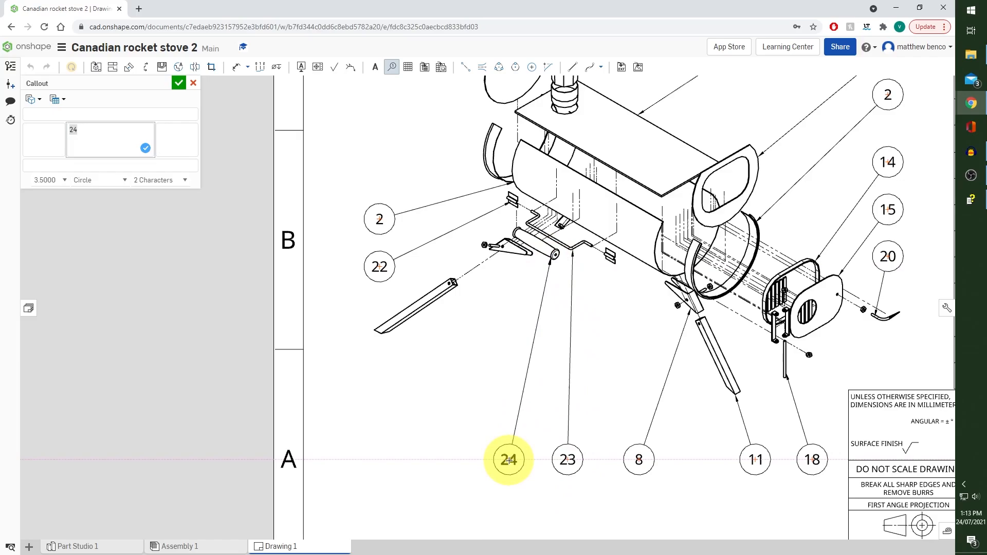
left_click(509, 459)
left_click(424, 311)
left_click(428, 460)
scroll(499, 332, "down", 5)
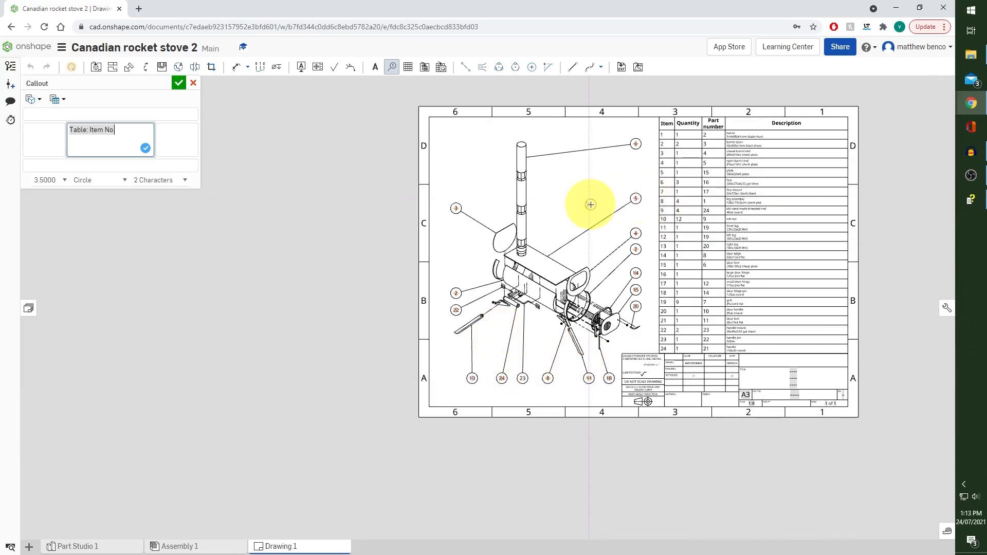
left_click(389, 67)
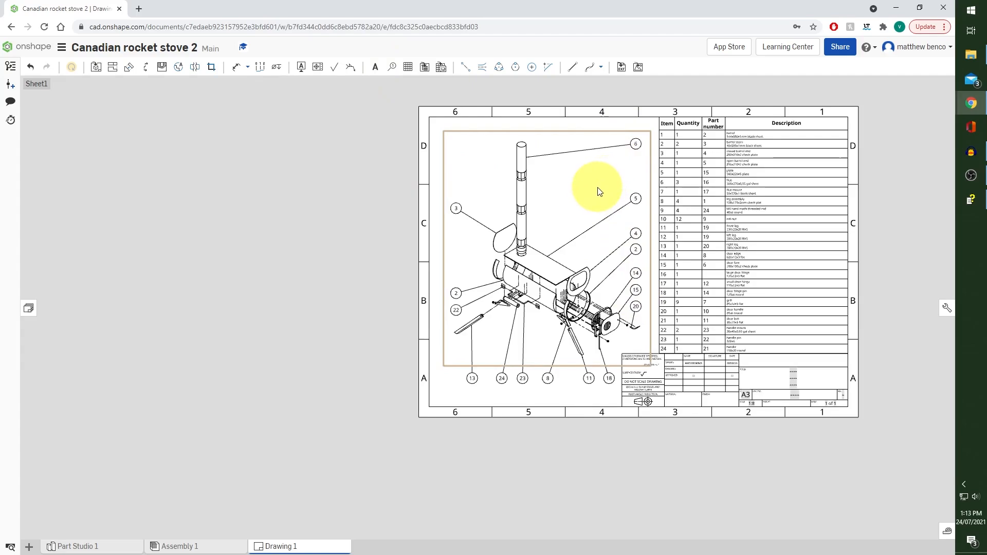
Replace the placeholder on the first title line of the title block with "Canadian rocket stove"
mouse_move(598, 191)
middle_mouse_down()
mouse_move(502, 209)
mouse_move(465, 205)
middle_mouse_up()
middle_click_drag(599, 265, 555, 228)
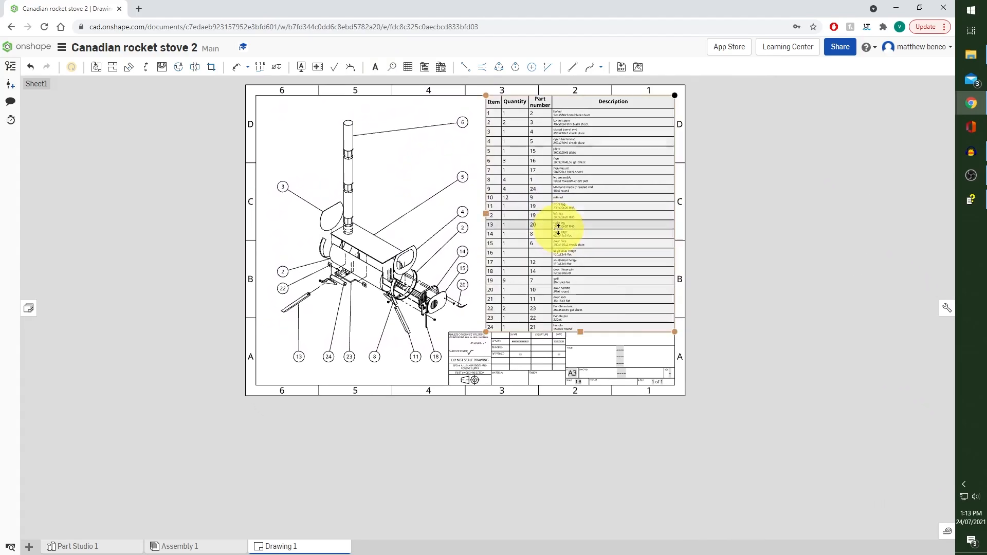
scroll(631, 362, "up", 3)
scroll(611, 353, "up", 5)
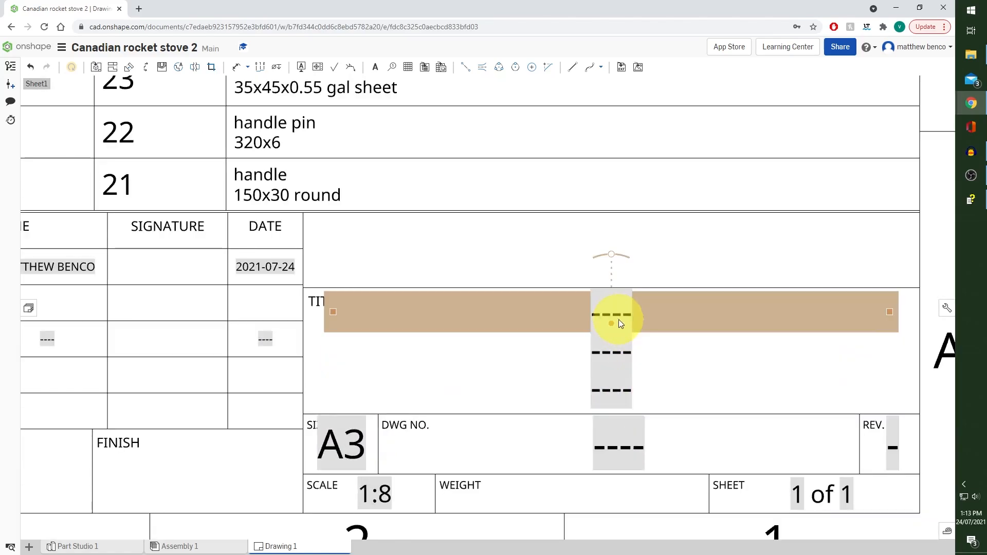
double_click(622, 312)
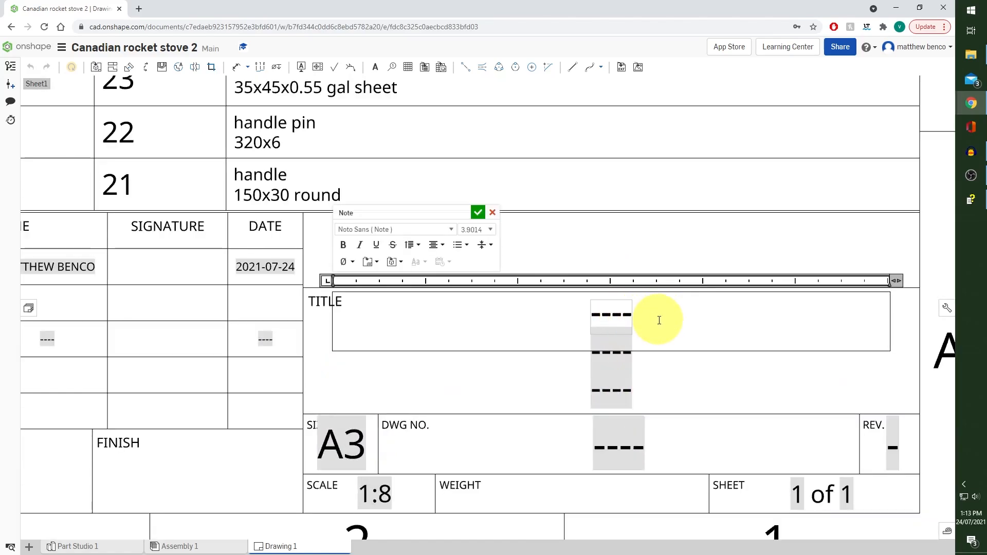
key("BackSpace")
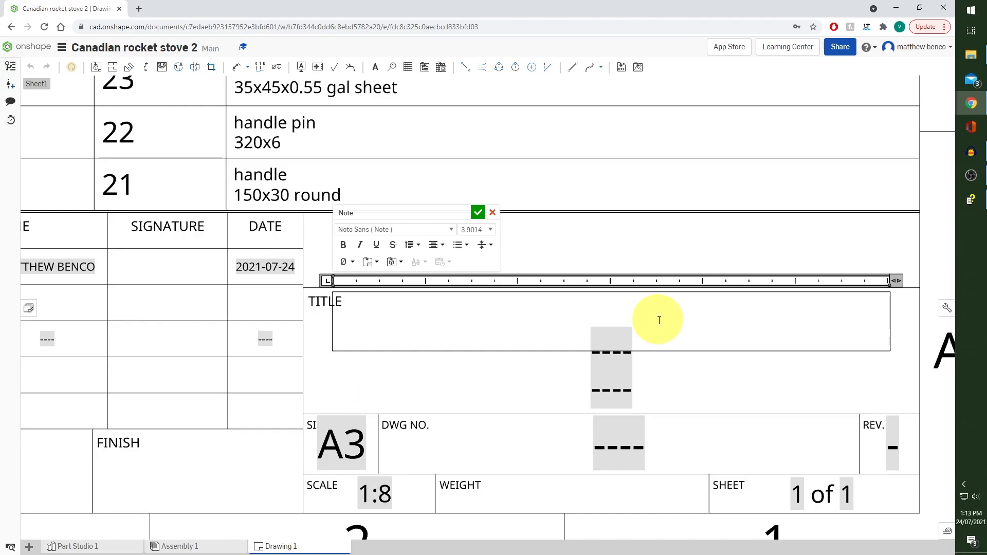
type("Ca")
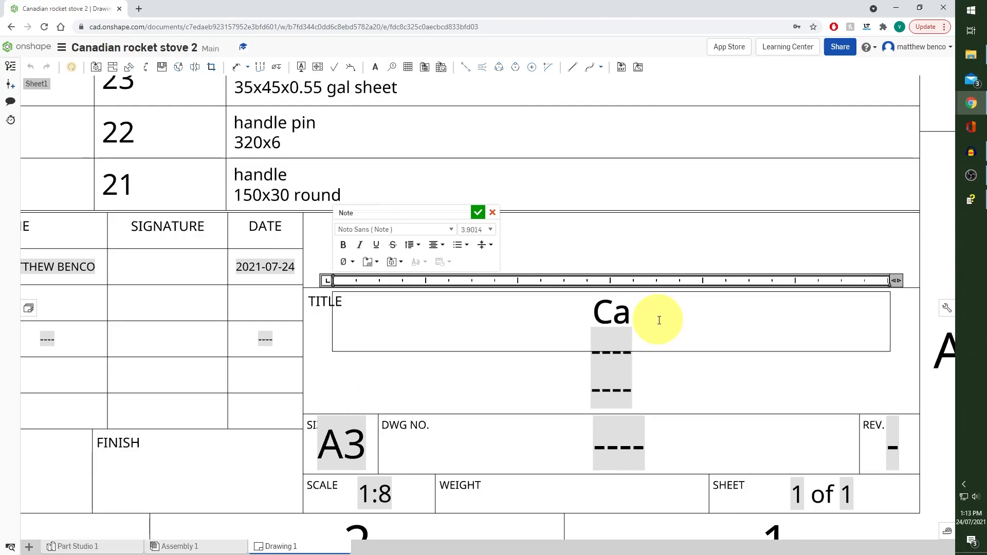
type("nadian")
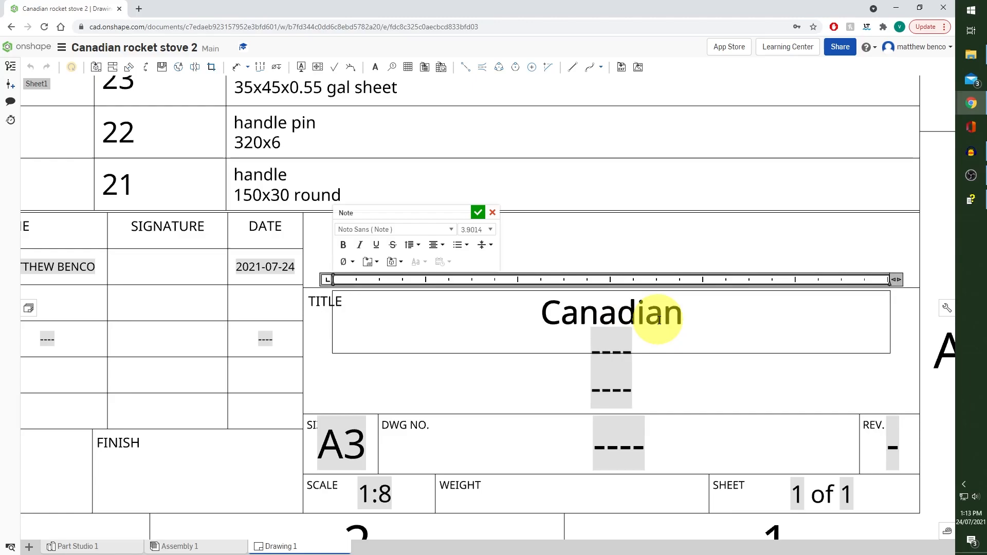
type(" rocket")
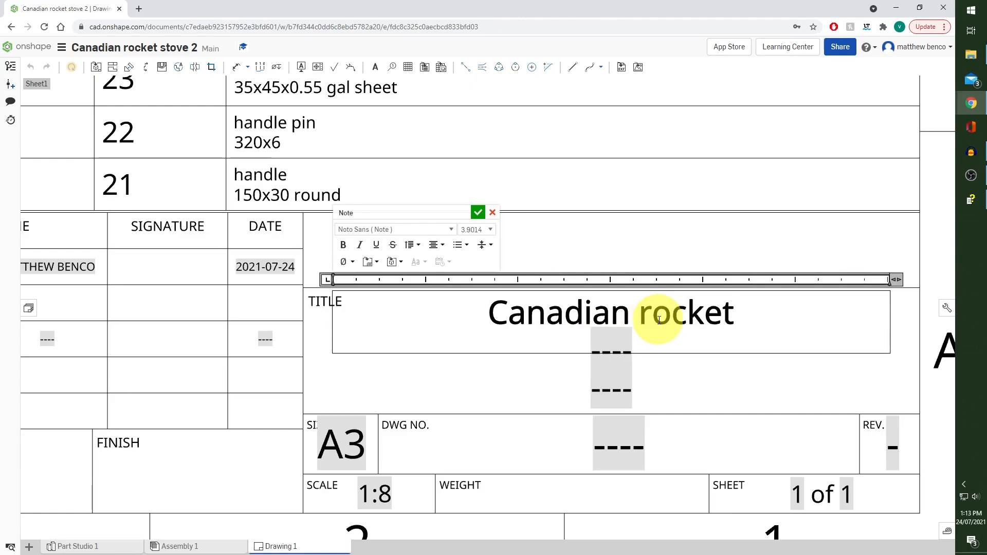
type(" stove")
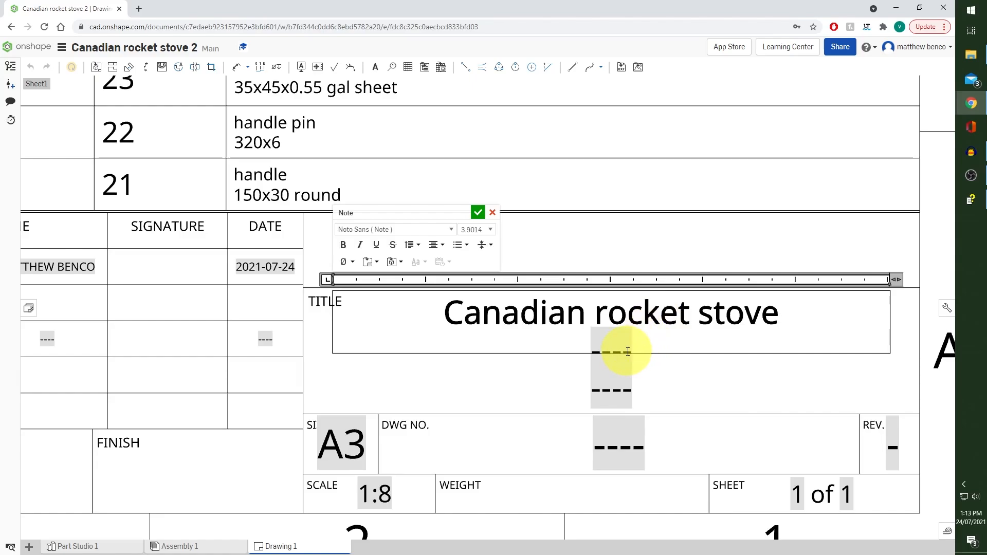
Replace the placeholder on the third title line of the title block with "Gundagai High School"
double_click(631, 333)
double_click(621, 388)
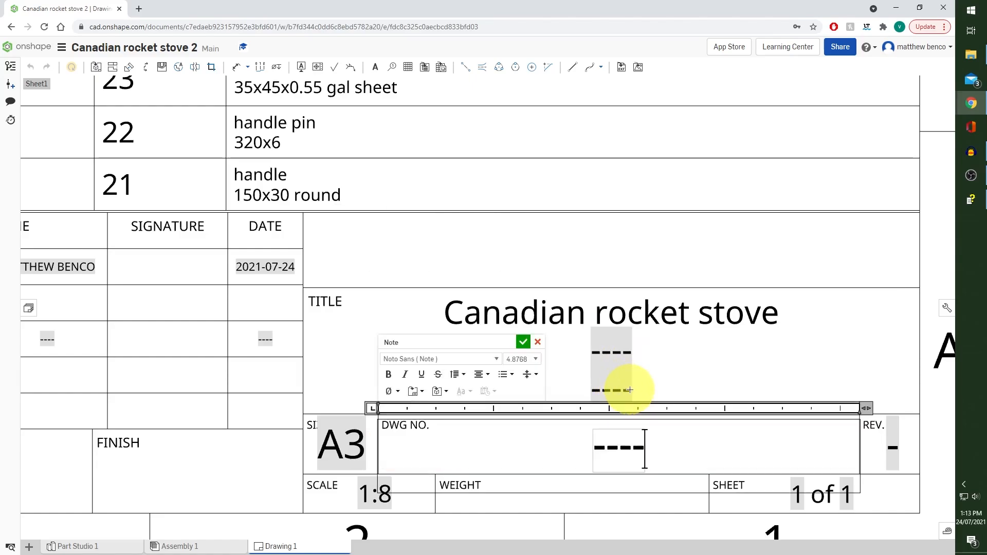
double_click(631, 384)
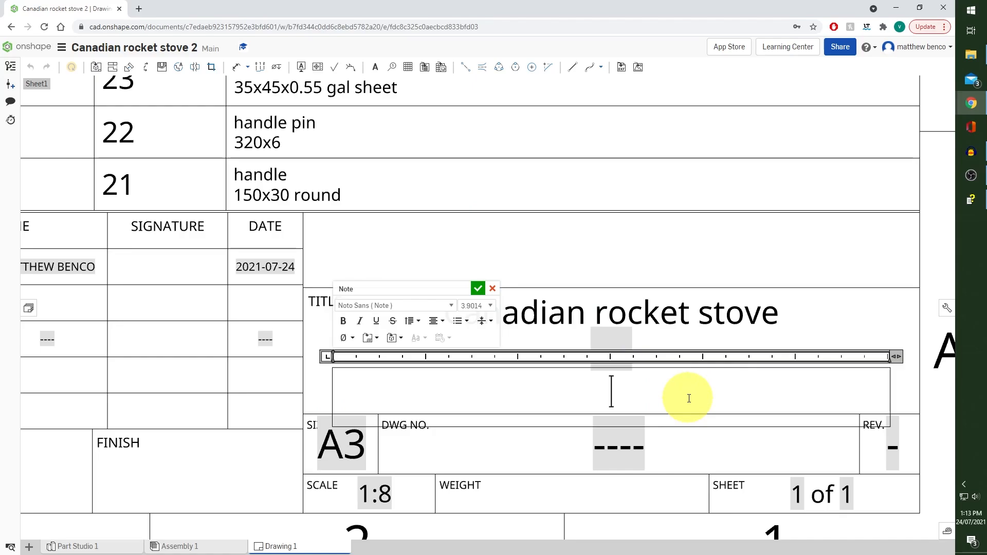
type("Gu")
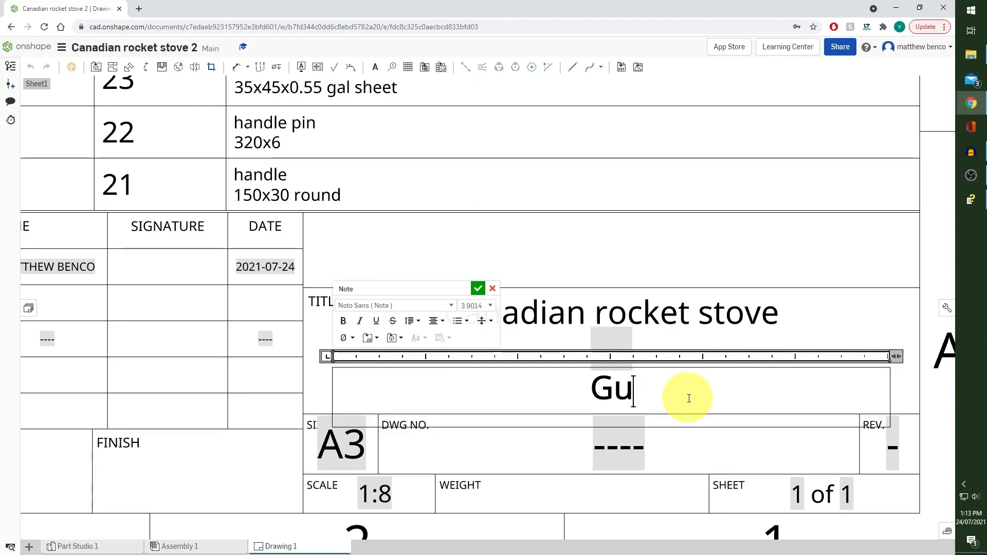
type("ndagai")
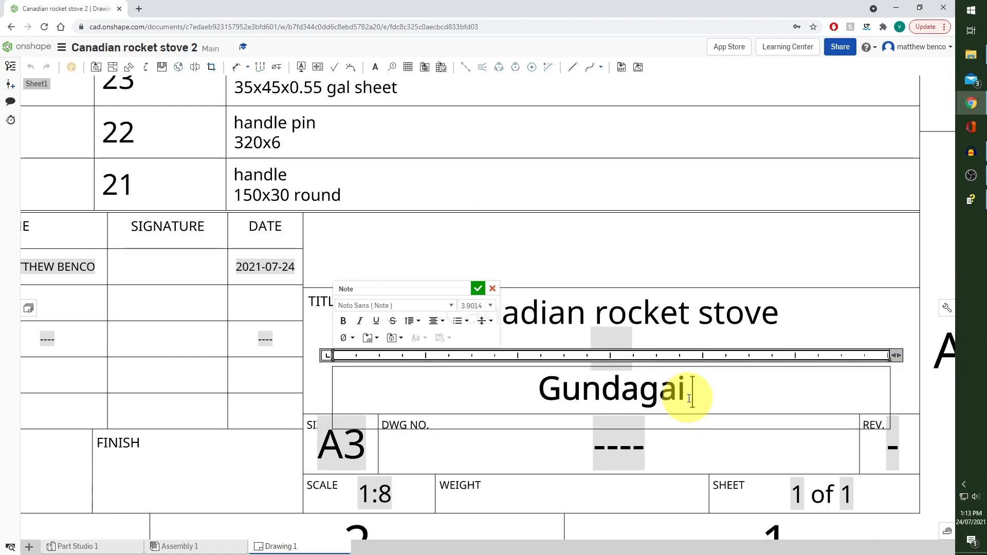
type(" High S")
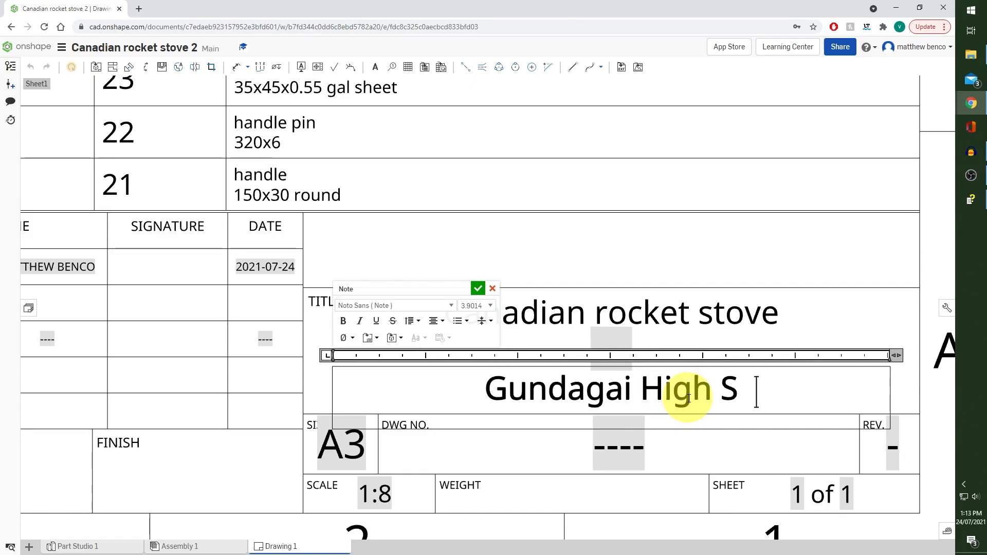
type("chool")
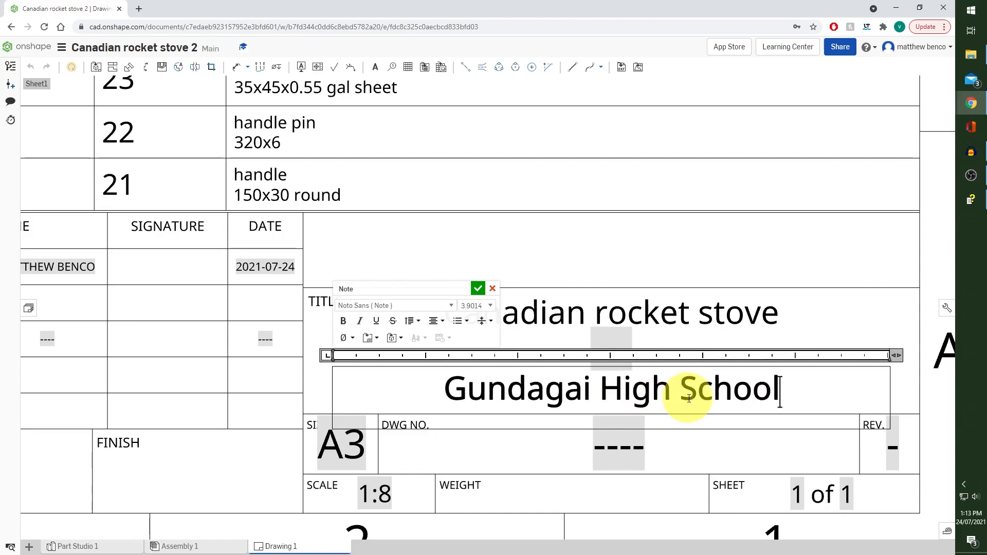
scroll(680, 352, "down", 3)
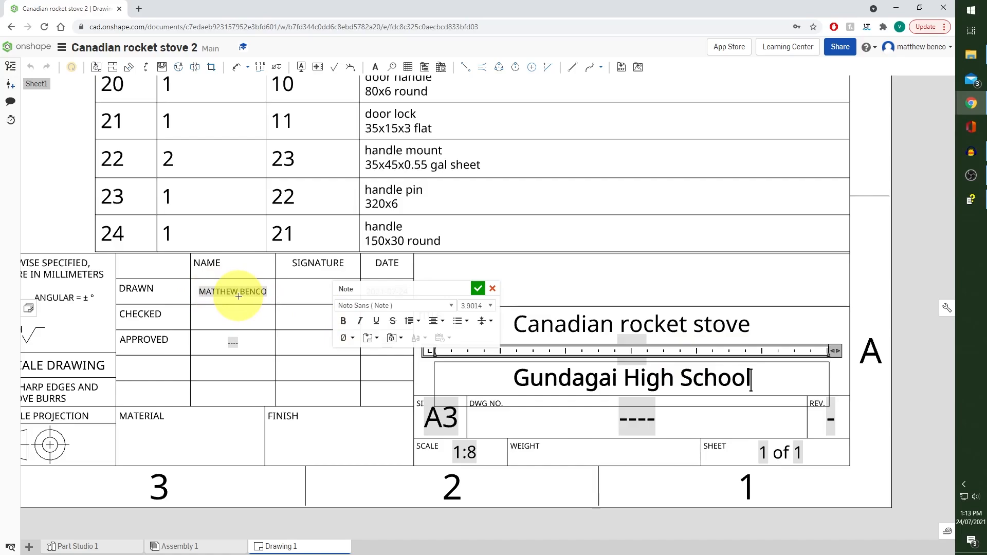
scroll(242, 293, "down", 2)
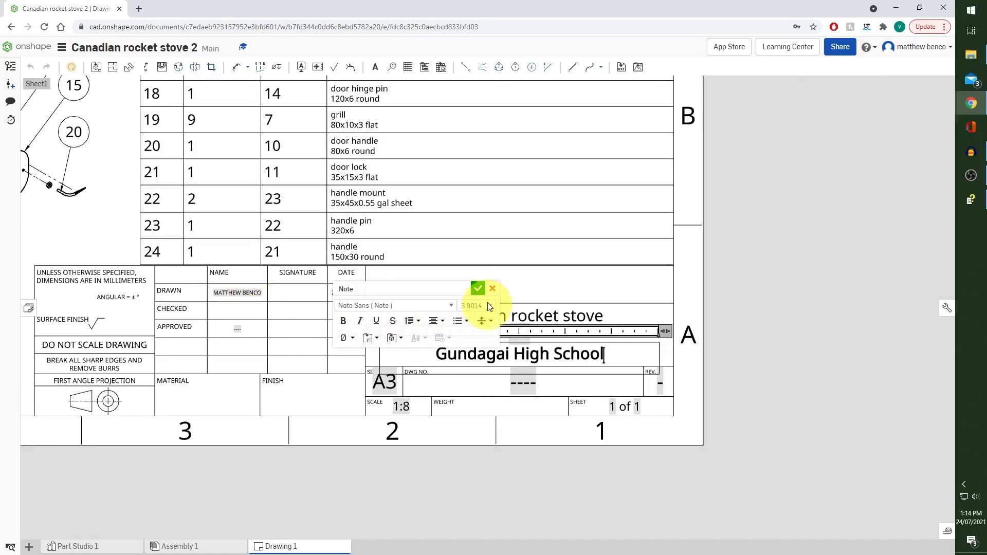
left_click(477, 288)
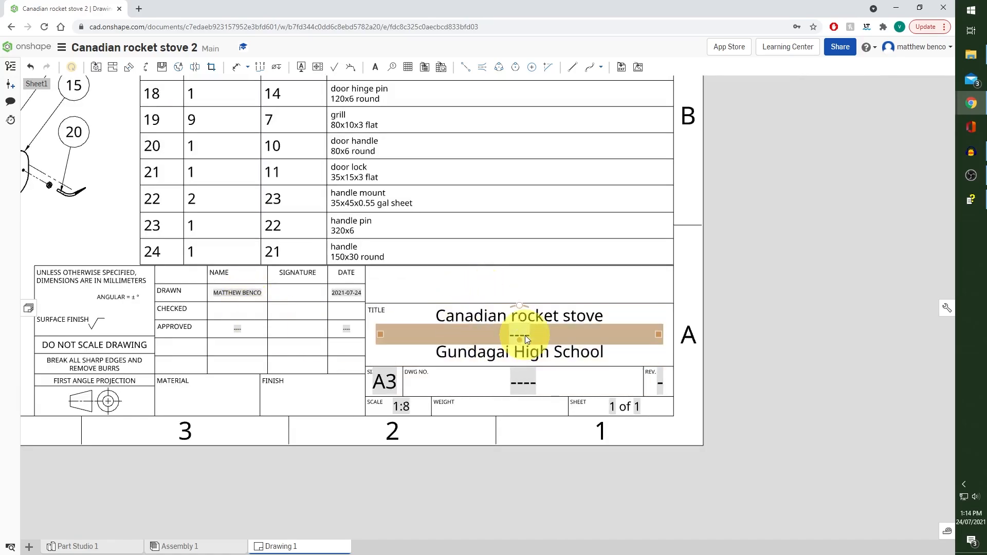
Set both the drawing number and the revision in the title block to 1
double_click(535, 377)
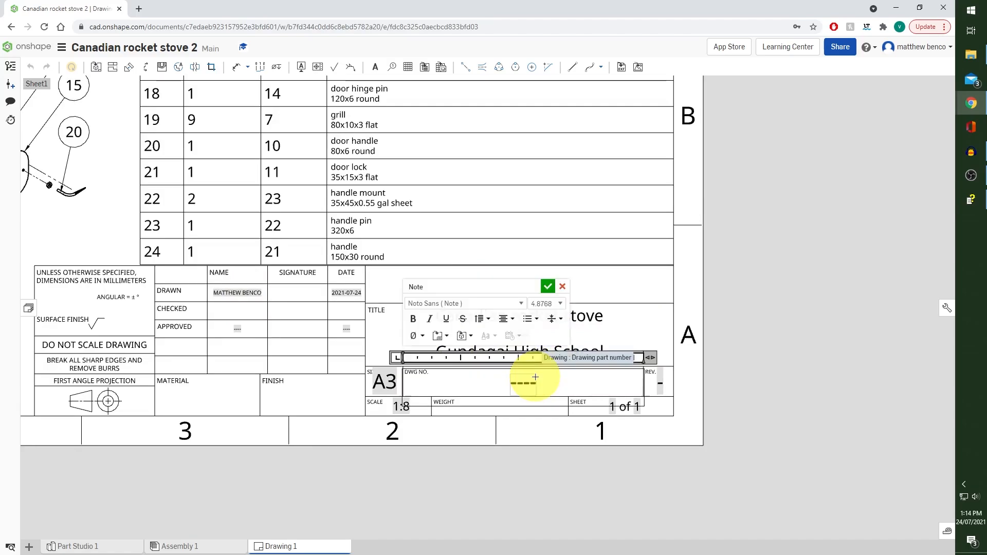
type("1")
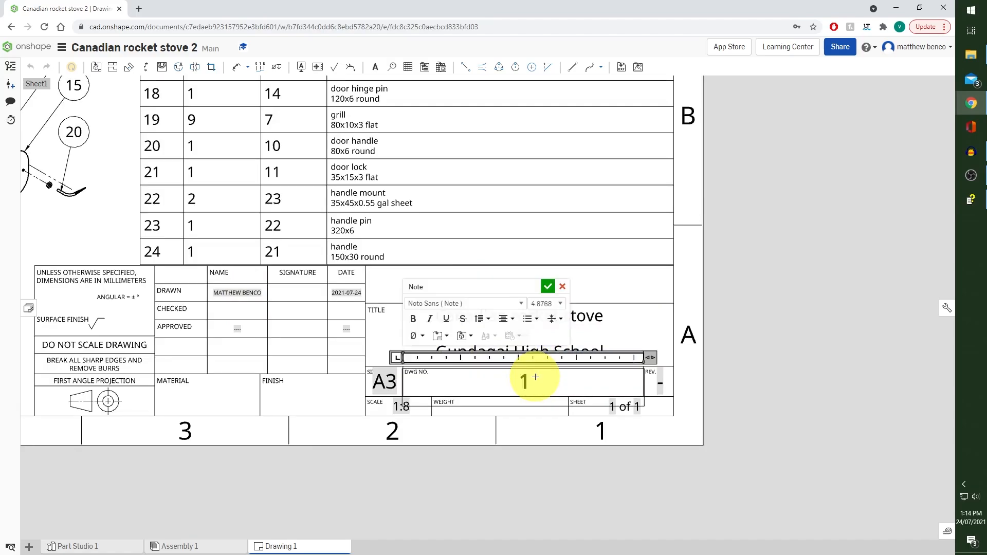
double_click(662, 381)
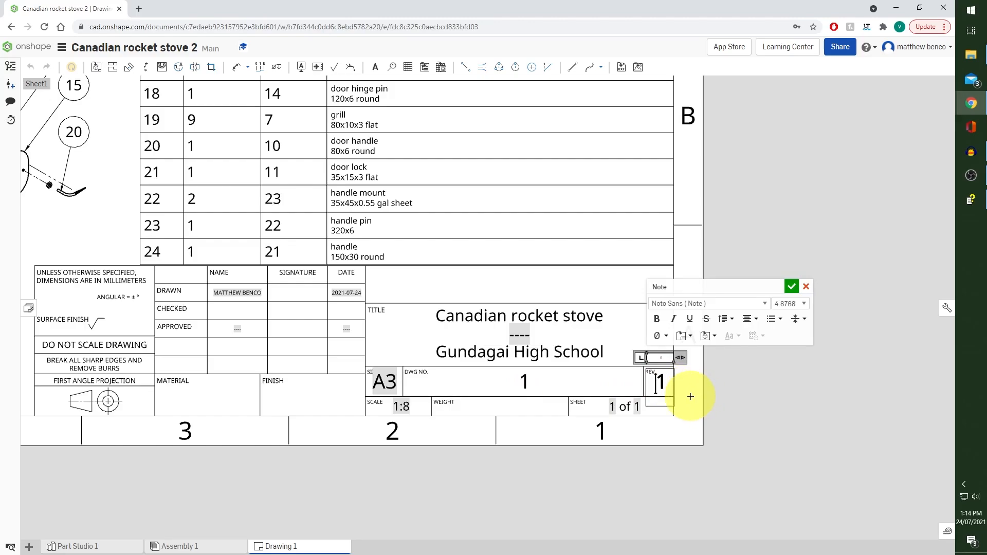
left_click(792, 286)
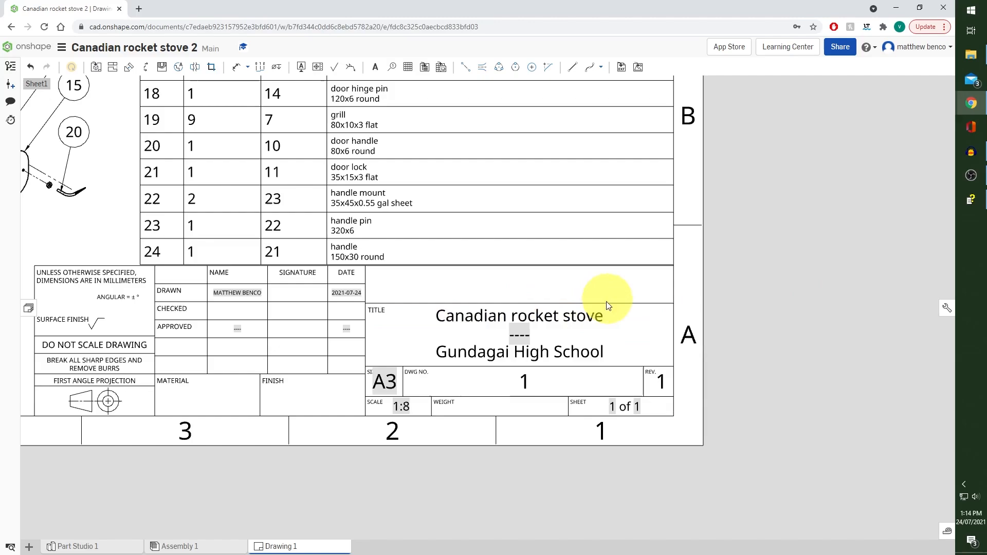
Show the drawing's sheet list and add a second A3 sheet
mouse_move(484, 280)
middle_mouse_down()
mouse_move(568, 288)
mouse_move(701, 346)
middle_mouse_up()
scroll(699, 344, "down", 5)
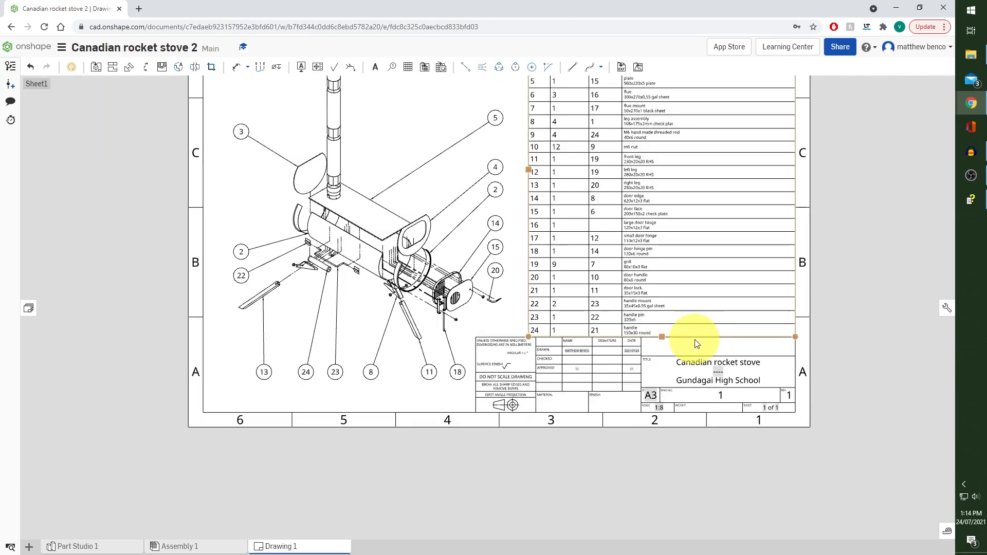
scroll(696, 343, "down", 3)
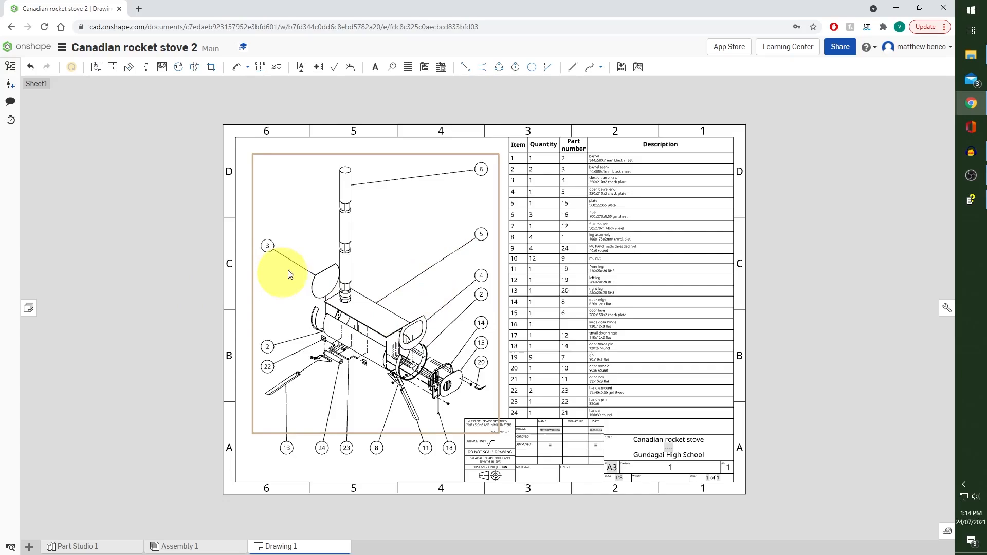
left_click(29, 309)
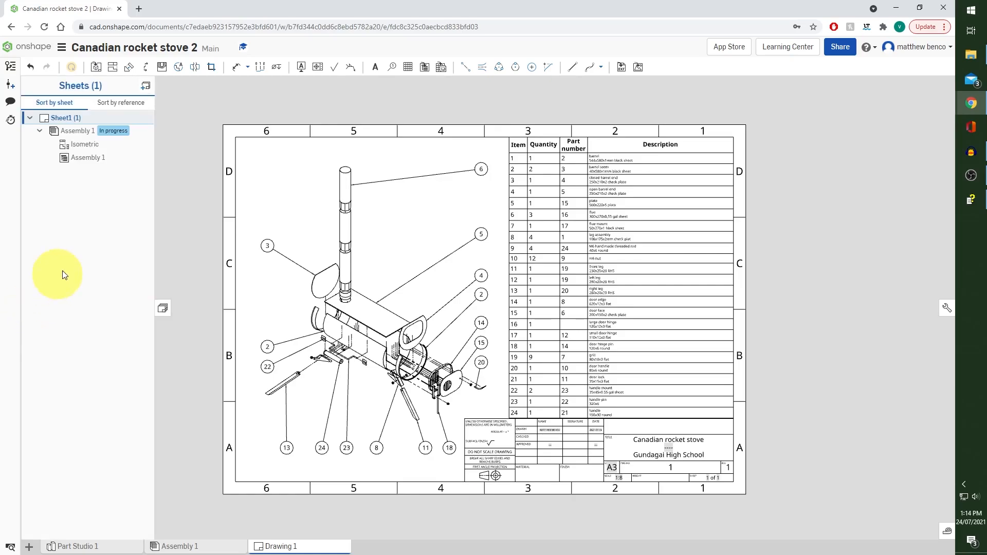
left_click(146, 87)
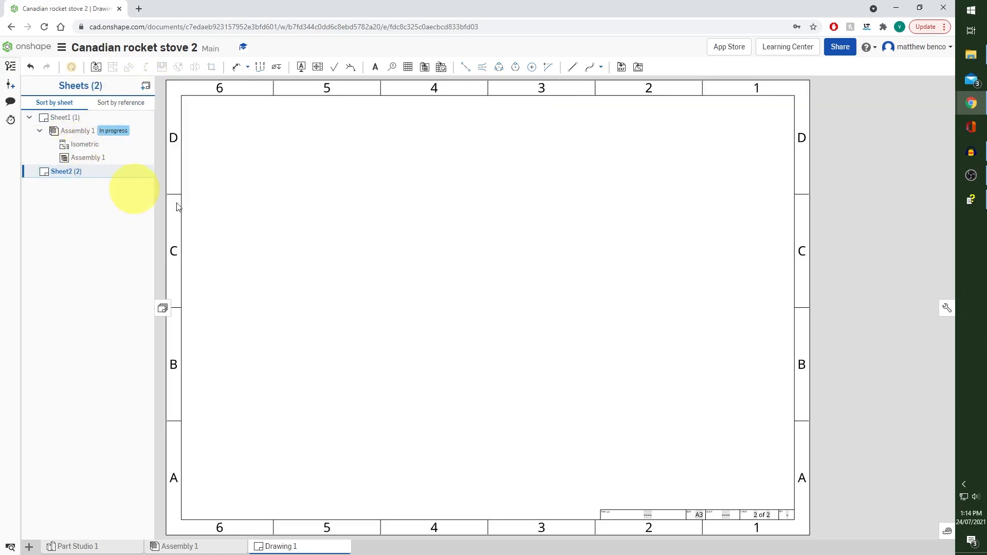
Start inserting a drawing view on the second sheet, using the open barrel end part as its reference
left_click(96, 69)
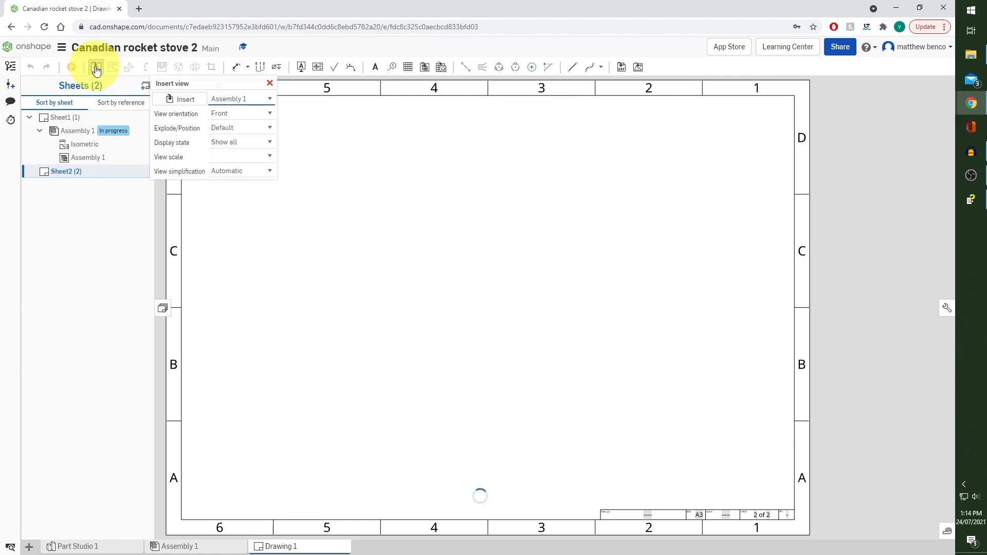
left_click(195, 100)
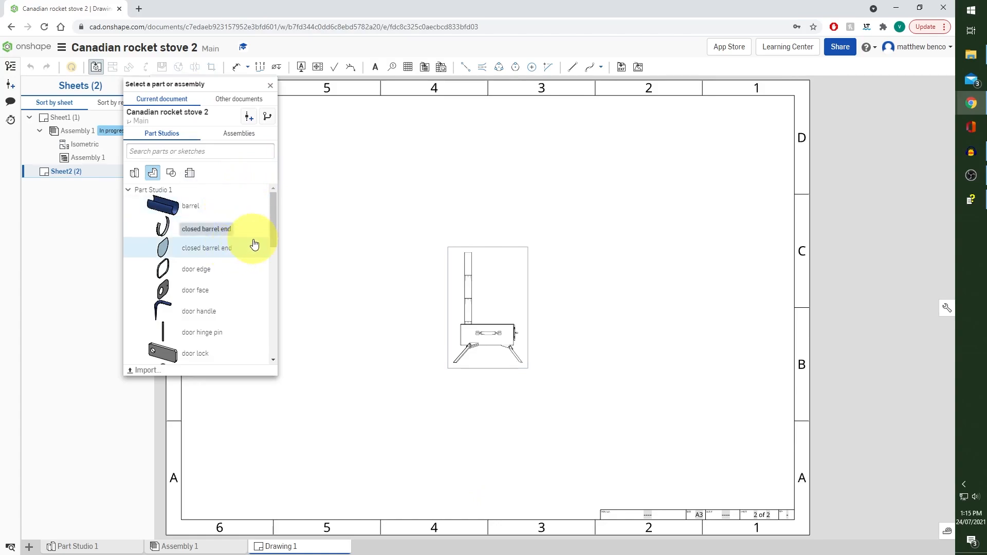
scroll(246, 242, "down", 6)
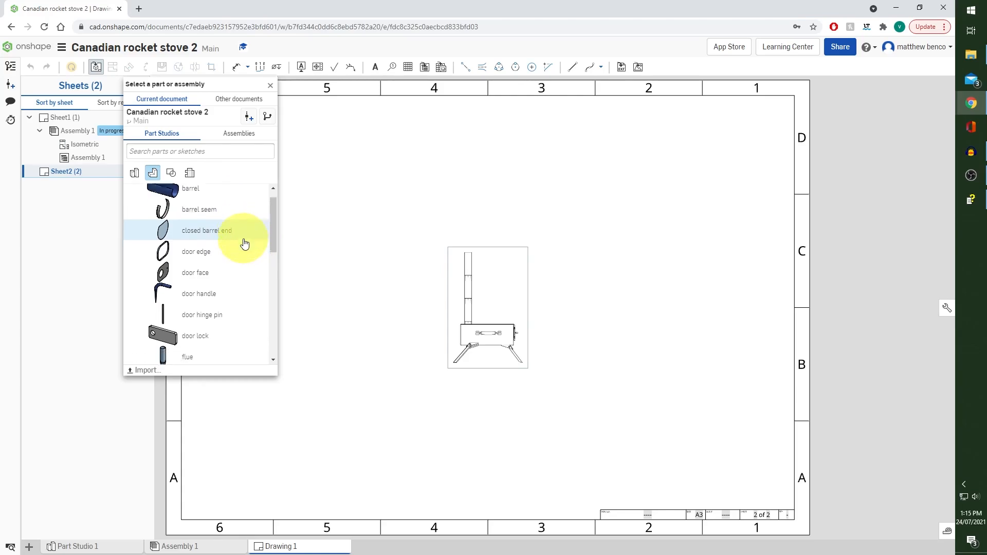
scroll(241, 242, "down", 2)
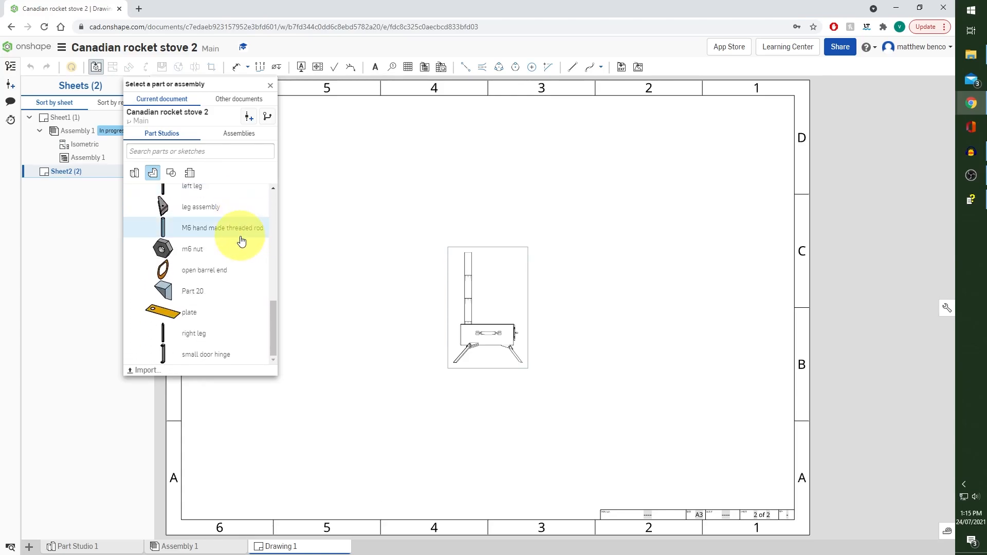
left_click(230, 271)
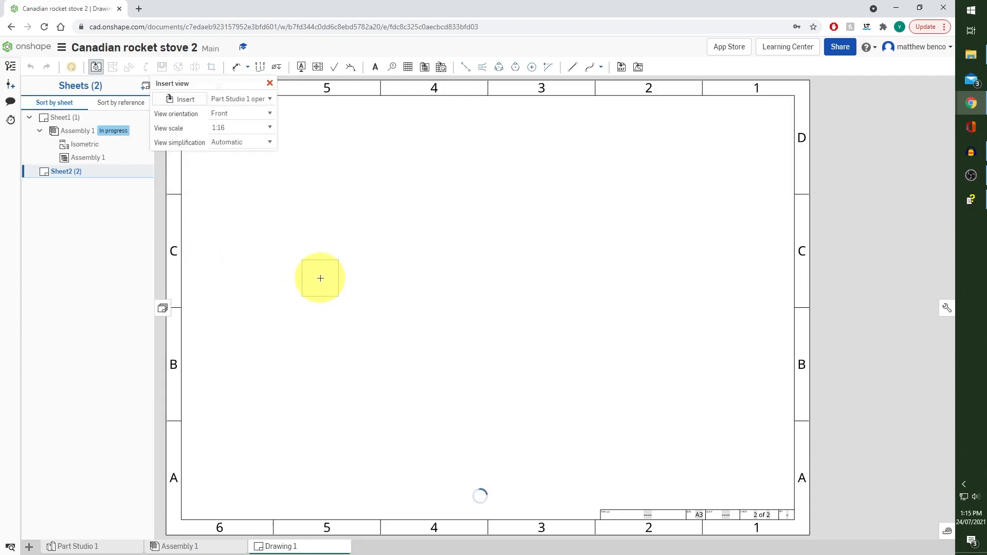
Place a Right view of the open barrel end at 1:3 scale around zone D5 of the sheet, without projected views
left_click(271, 129)
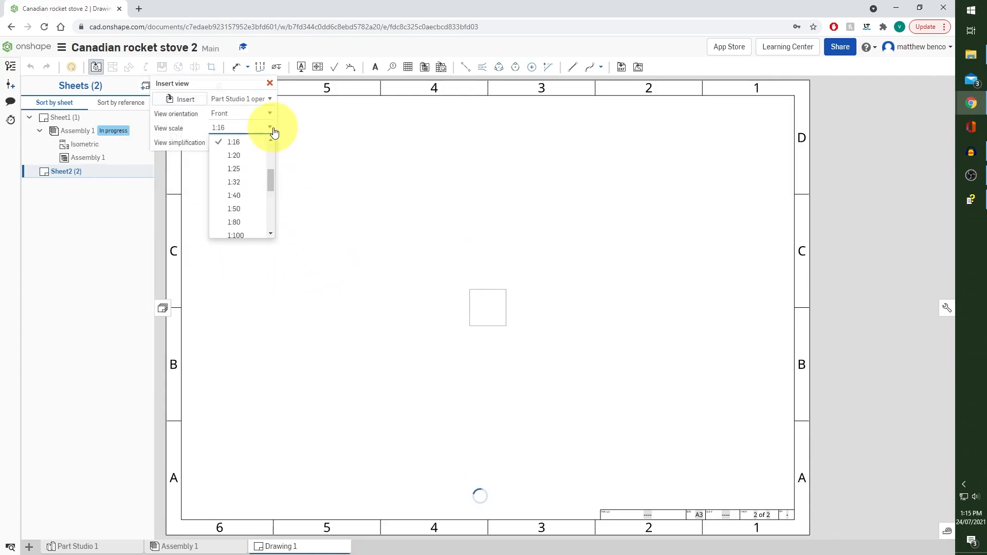
scroll(262, 180, "up", 3)
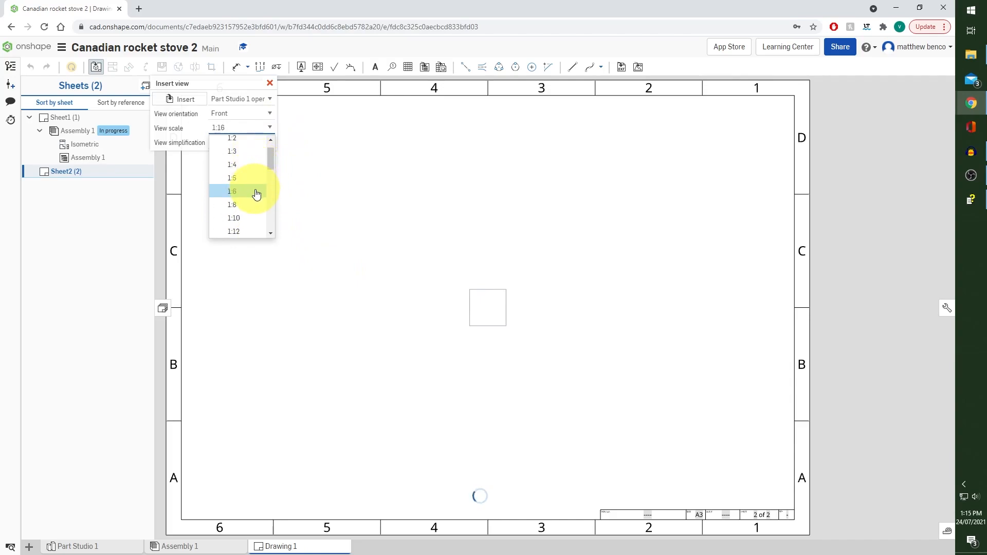
left_click(256, 192)
left_click(266, 114)
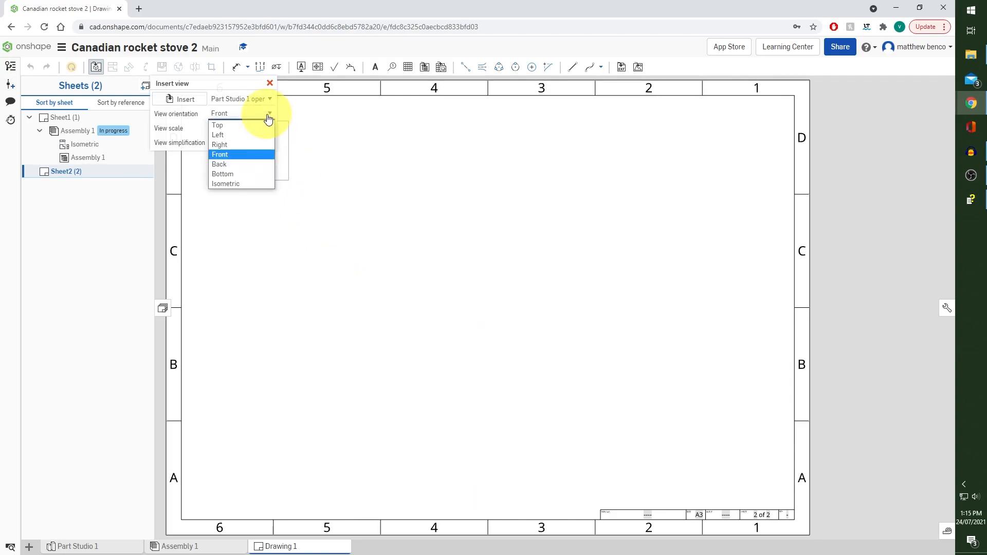
left_click(256, 145)
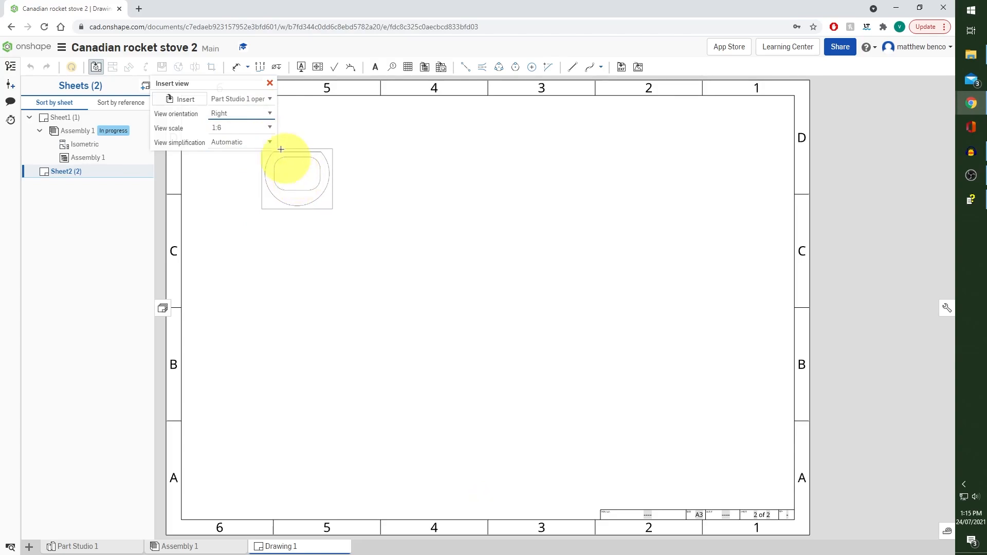
left_click(268, 128)
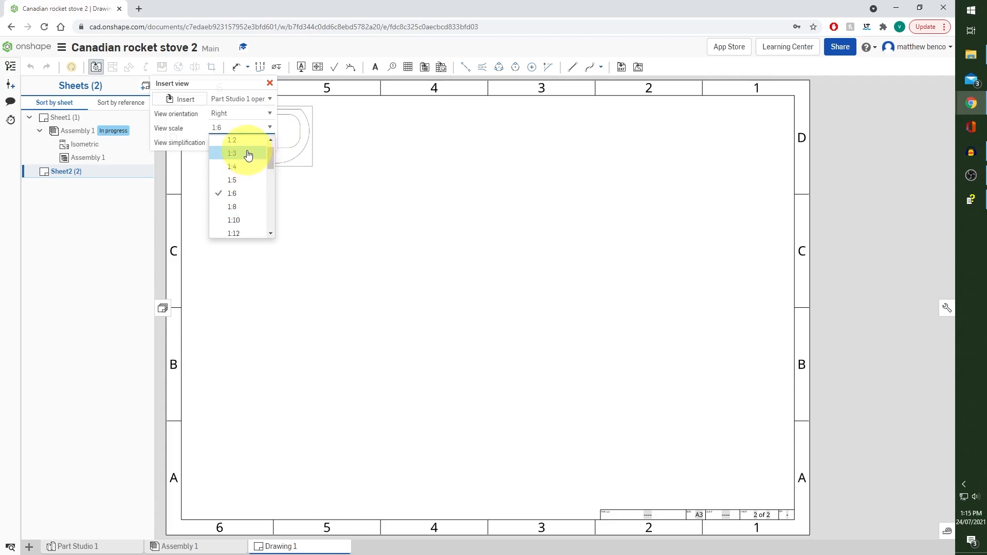
left_click(247, 153)
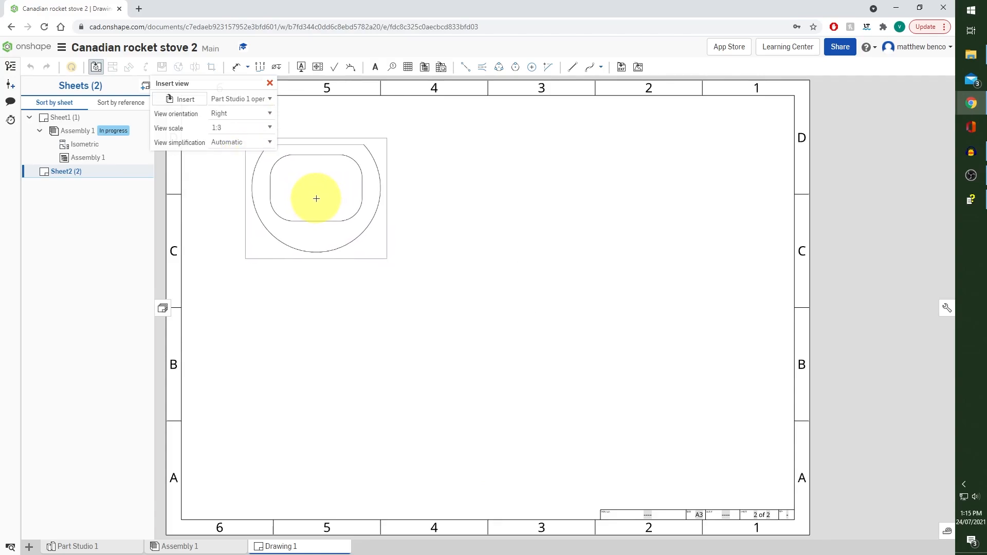
left_click(316, 199)
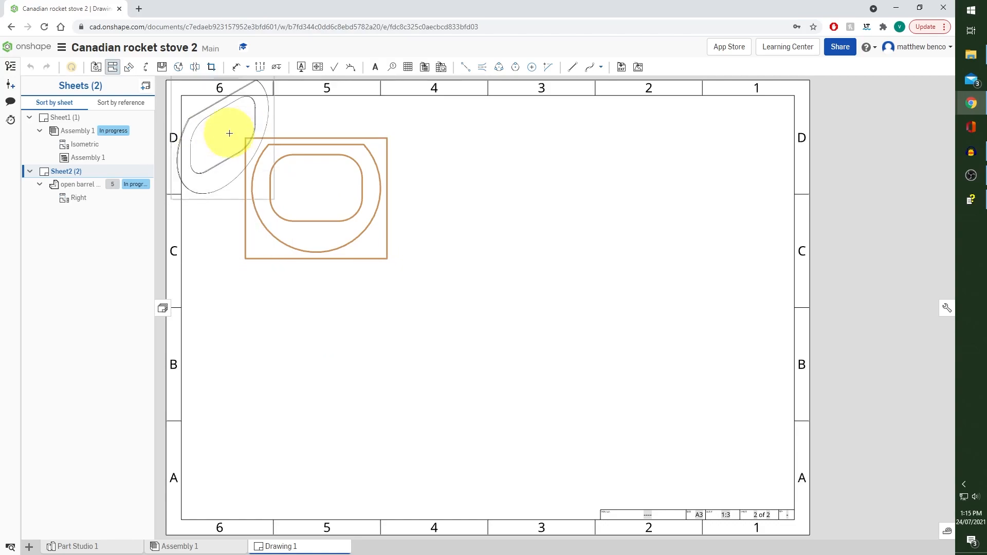
left_click(113, 68)
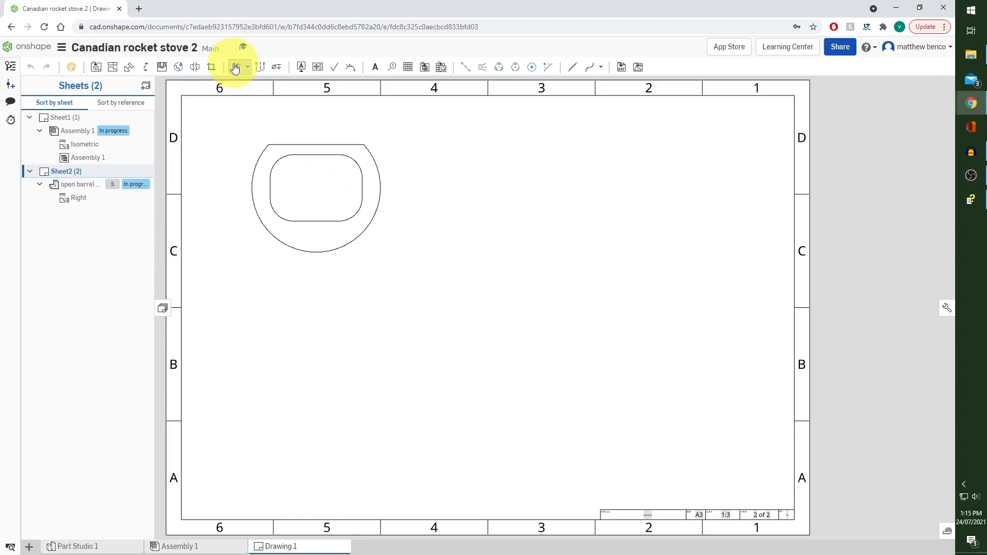
Dimension the radius of the barrel end's outer arc, with the text inside the profile
left_click(235, 69)
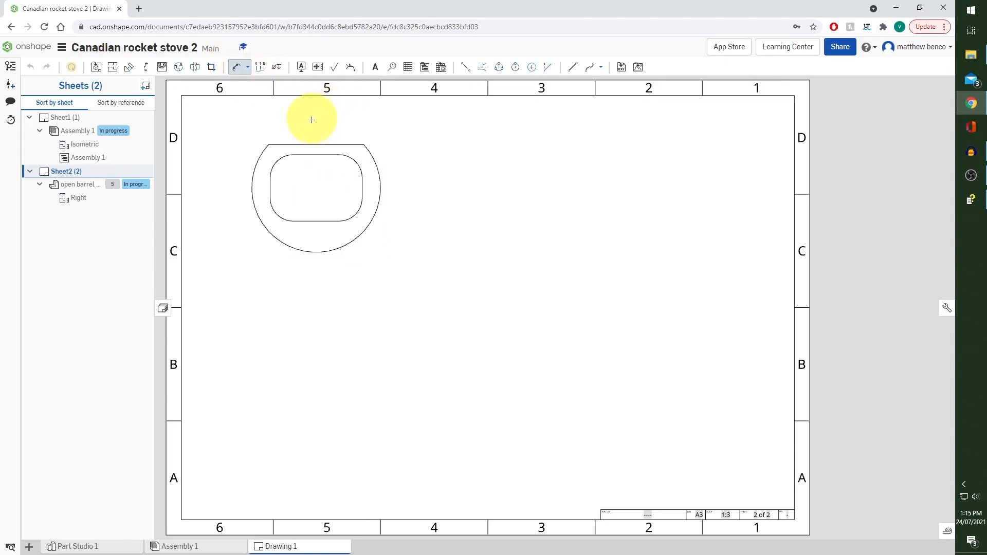
scroll(322, 122, "up", 6)
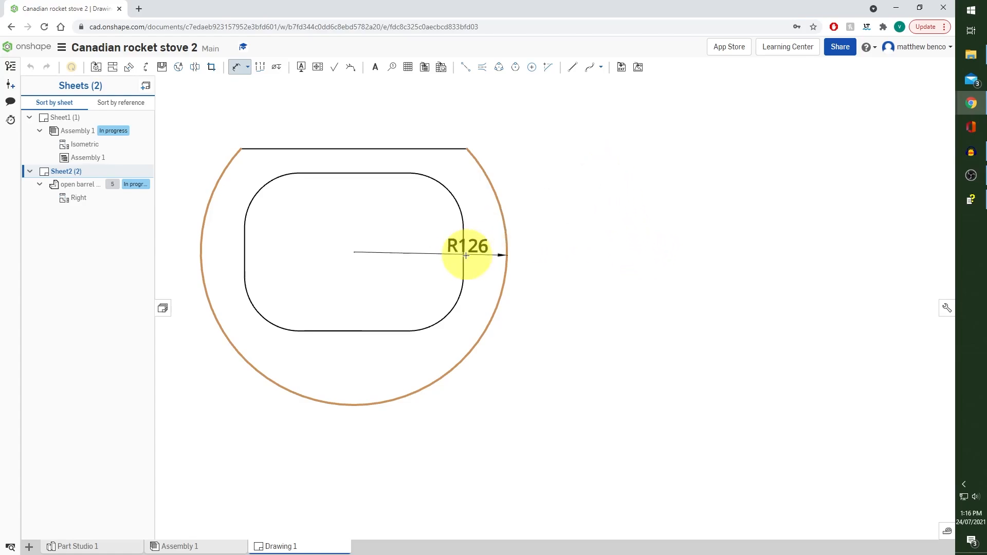
left_click(422, 251)
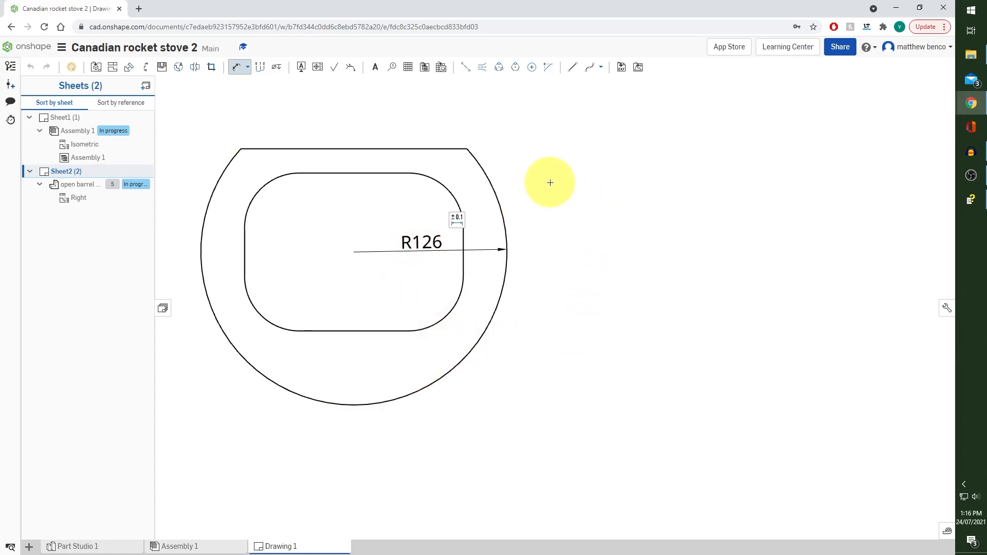
Dimension the rounded opening's width below the barrel end view and its height beside the view
left_click(244, 248)
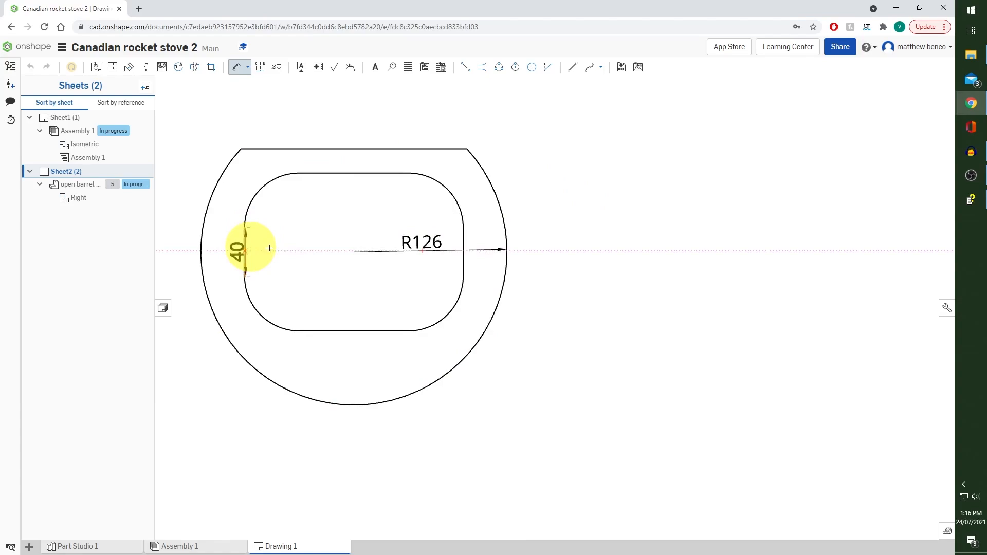
left_click(464, 242)
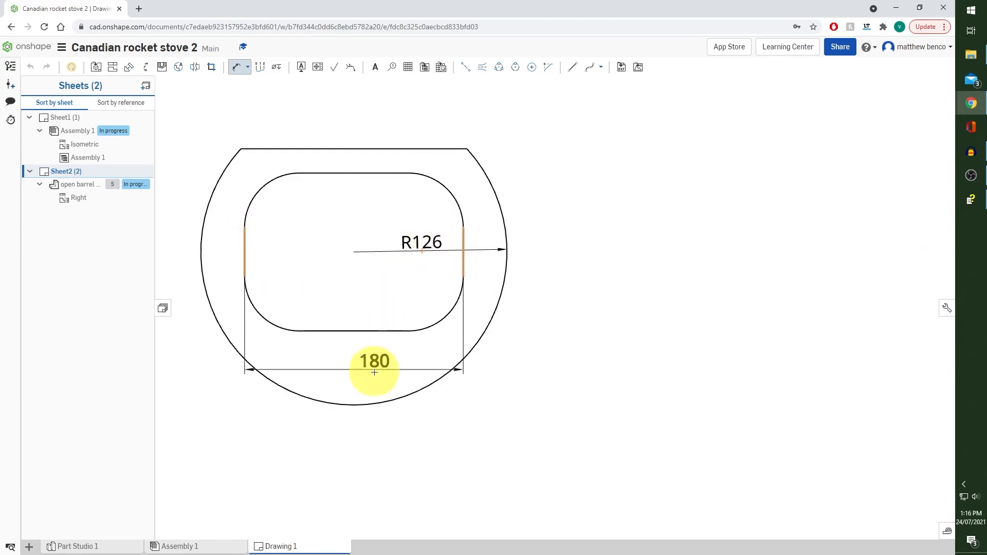
left_click(350, 453)
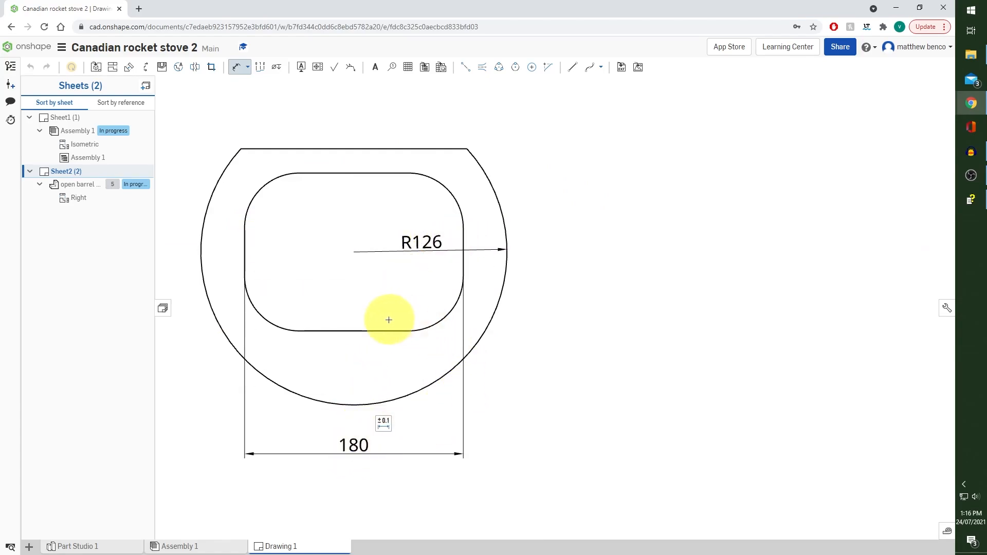
left_click(357, 330)
left_click(332, 173)
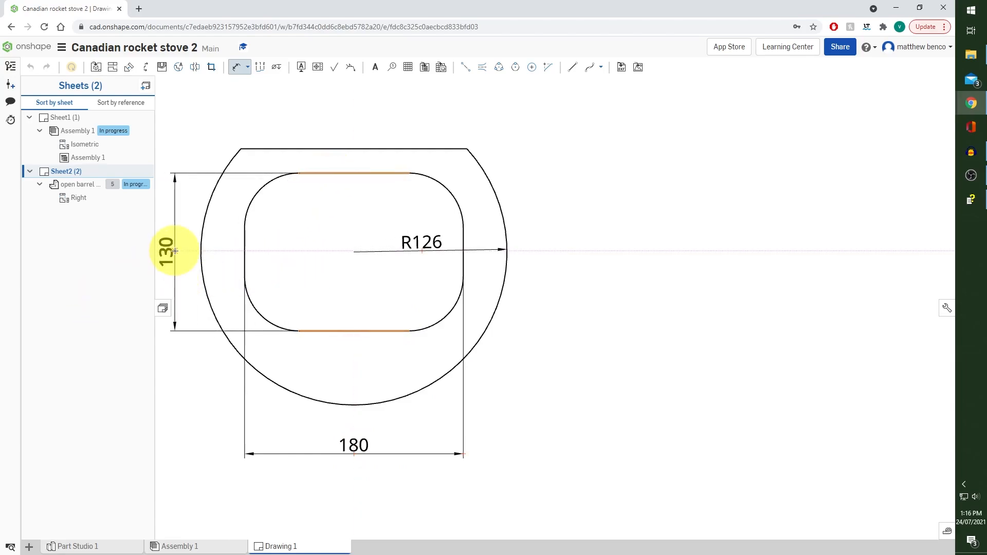
left_click(175, 251)
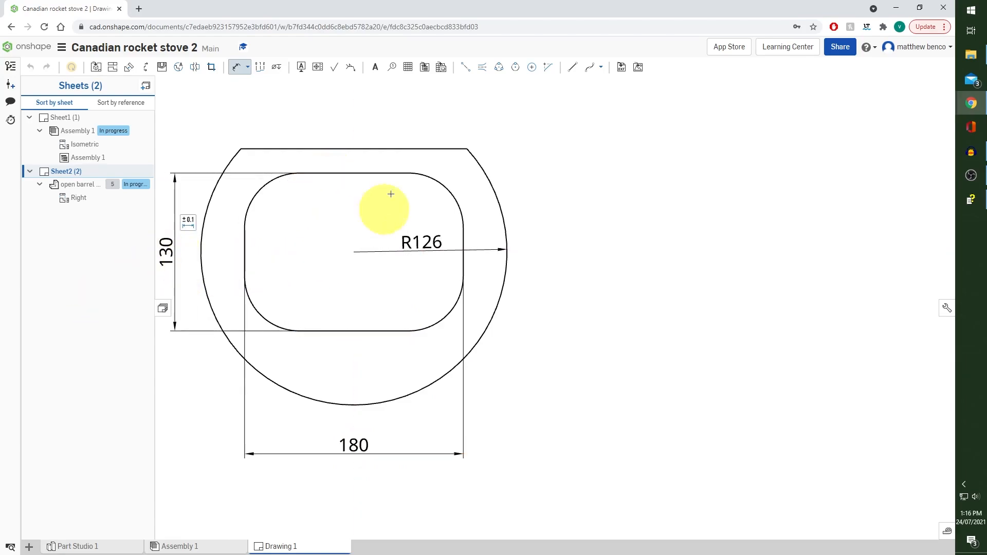
left_click(359, 149)
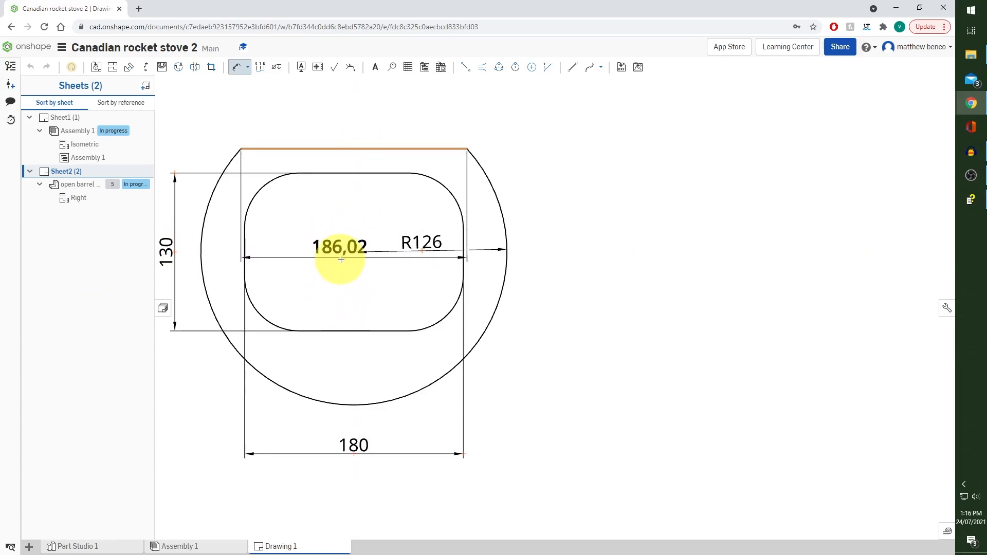
Add centermarks to the four corner arcs of the opening and to the barrel end's outer arc
left_click(531, 67)
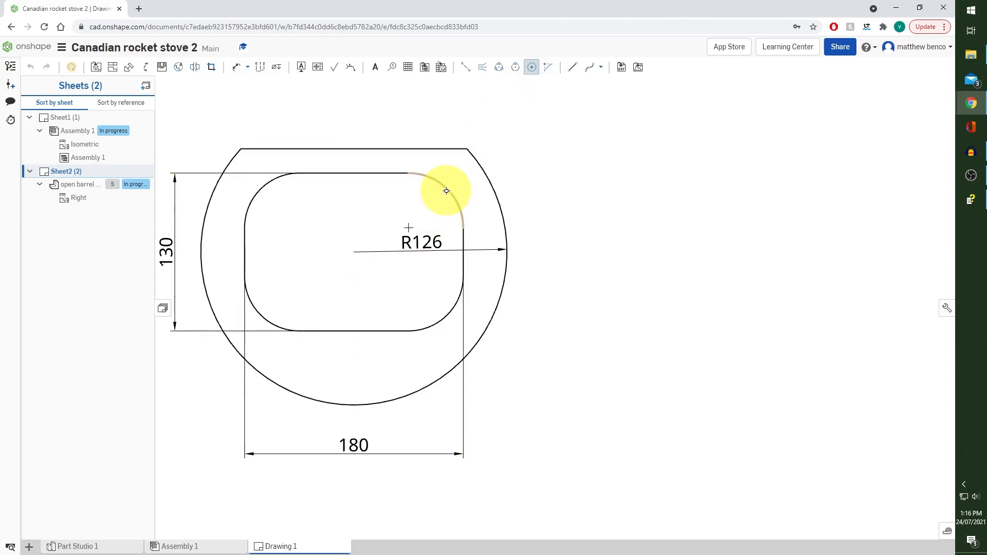
left_click(445, 319)
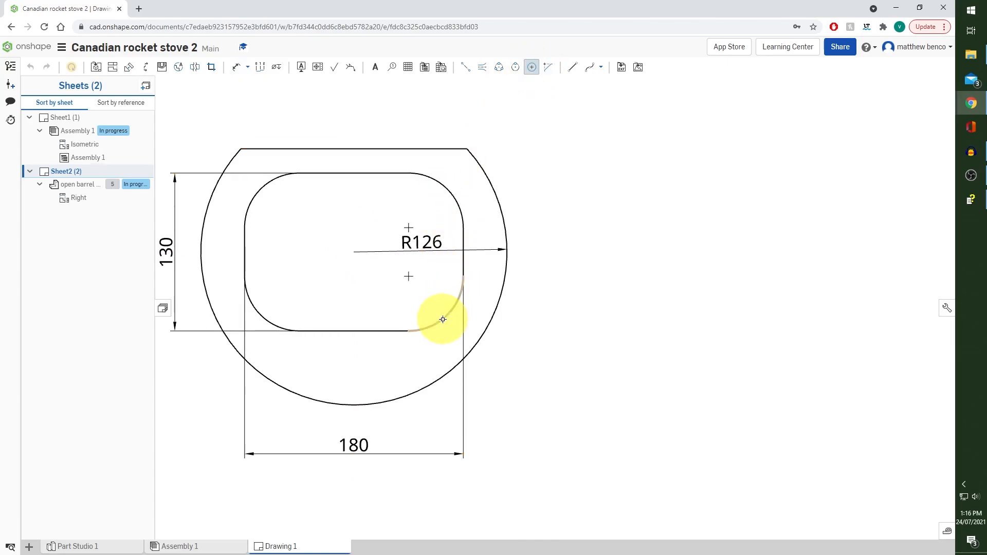
left_click(264, 321)
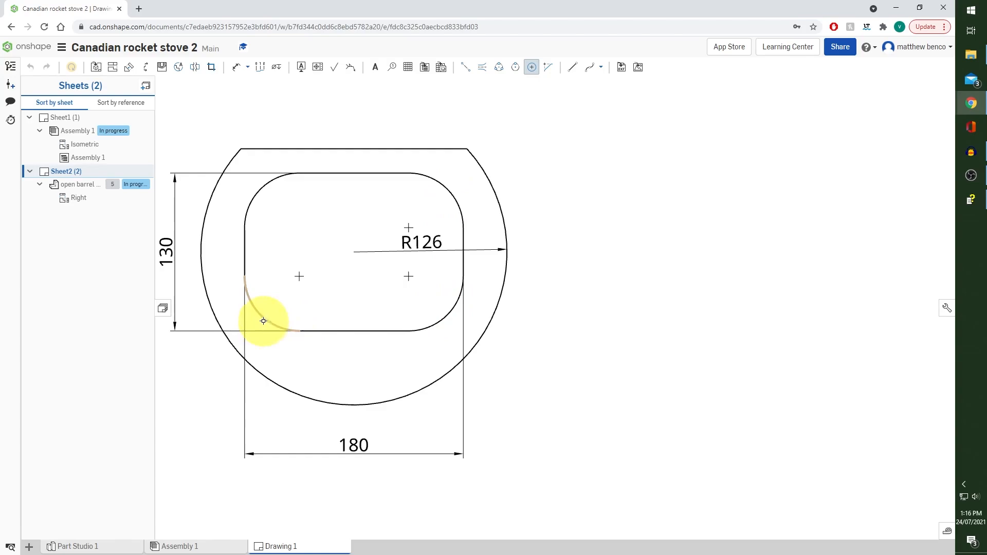
left_click(260, 193)
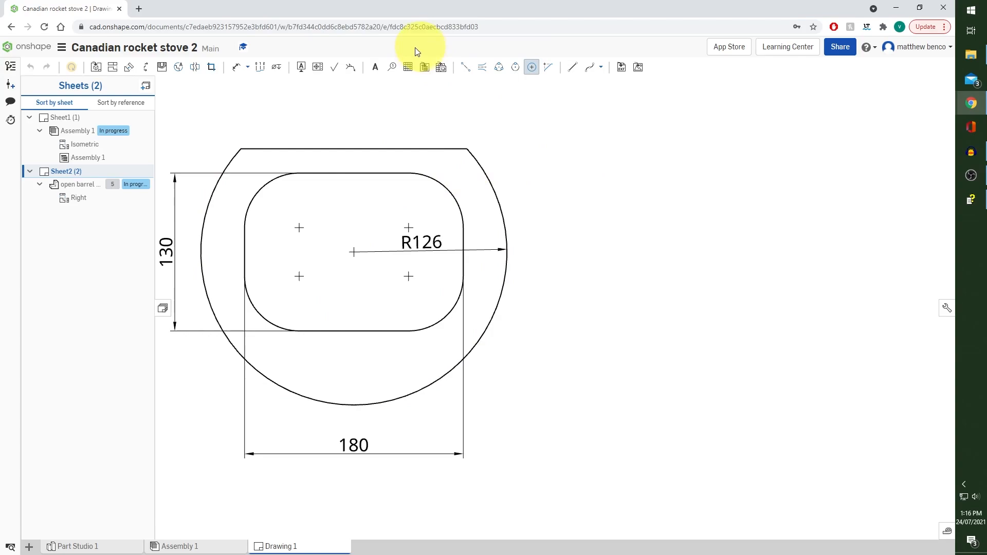
left_click(236, 67)
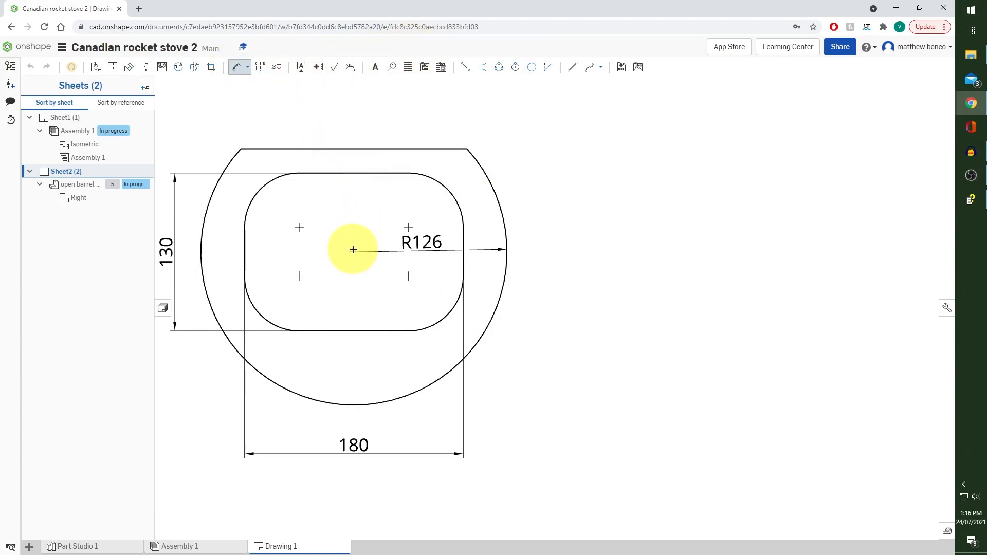
left_click(362, 149)
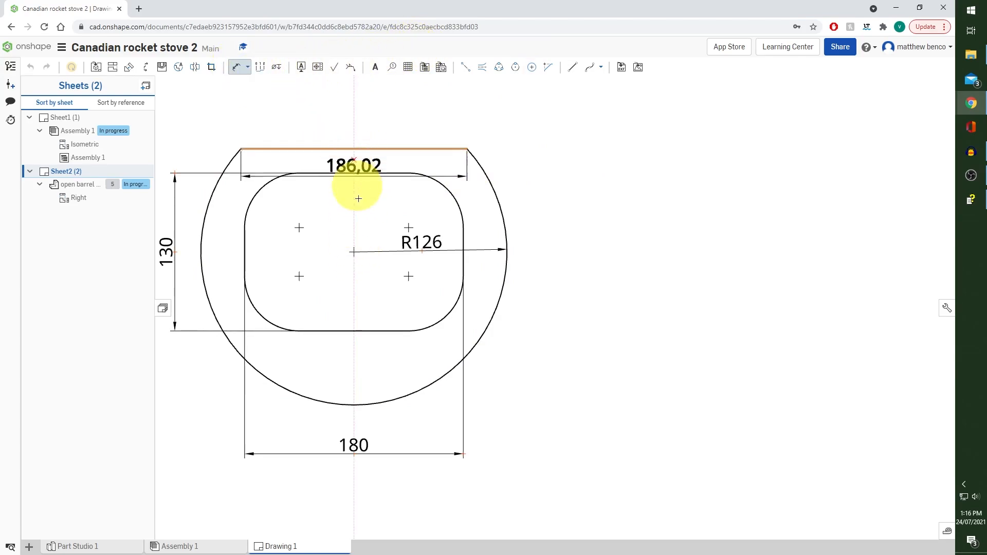
left_click(352, 251)
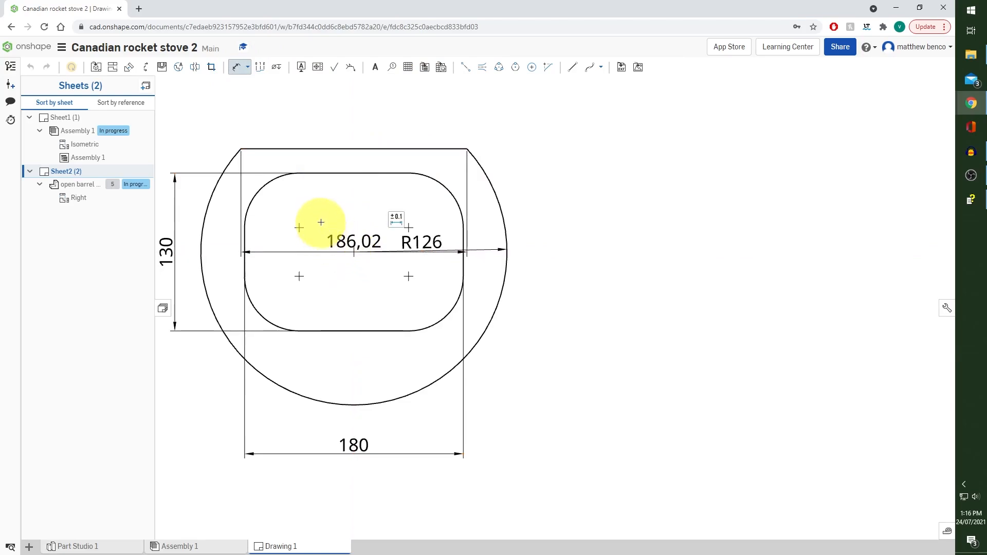
left_click(236, 67)
left_click(327, 244)
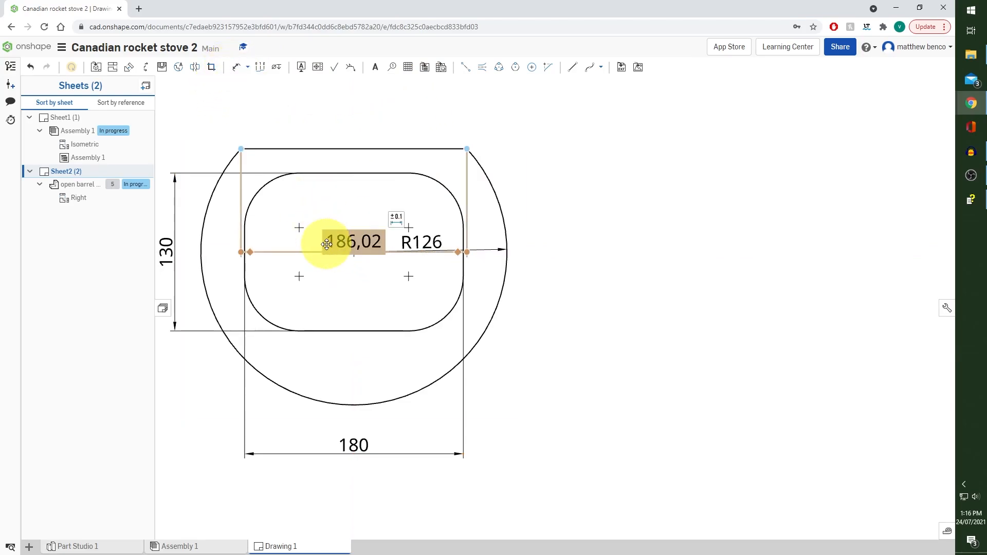
key("Delete")
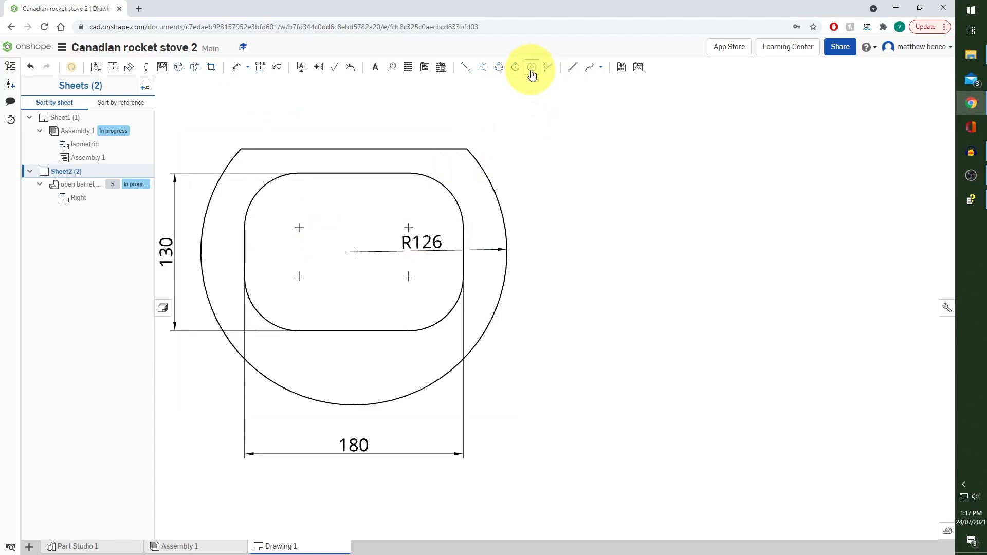
Dimension the vertical distance from the barrel end's flat top edge to the outer arc's centre
left_click(236, 67)
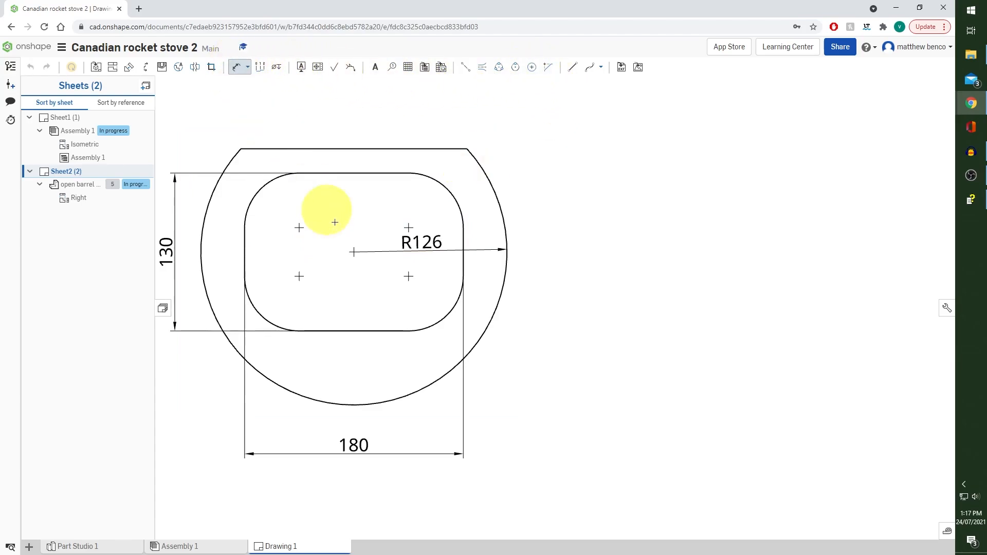
left_click(355, 149)
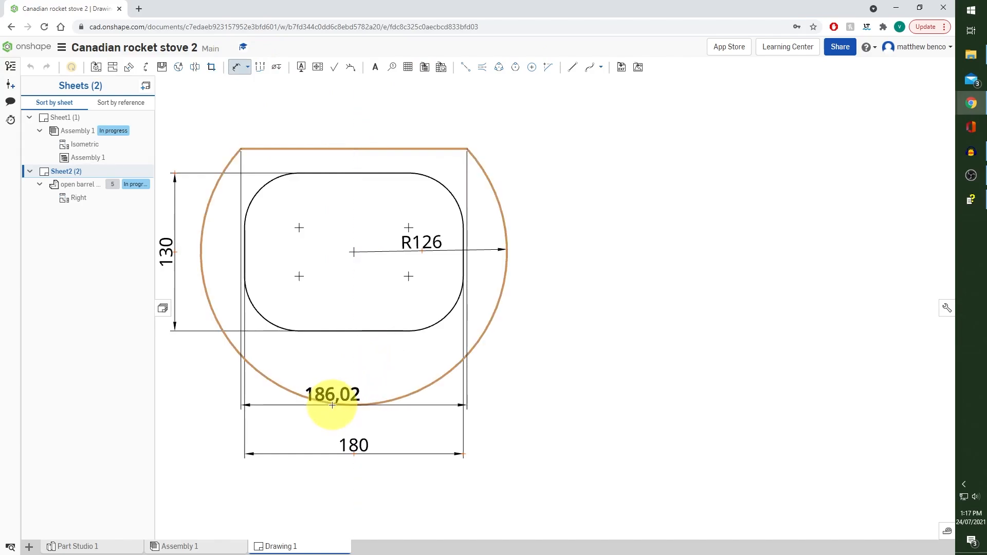
left_click(332, 403)
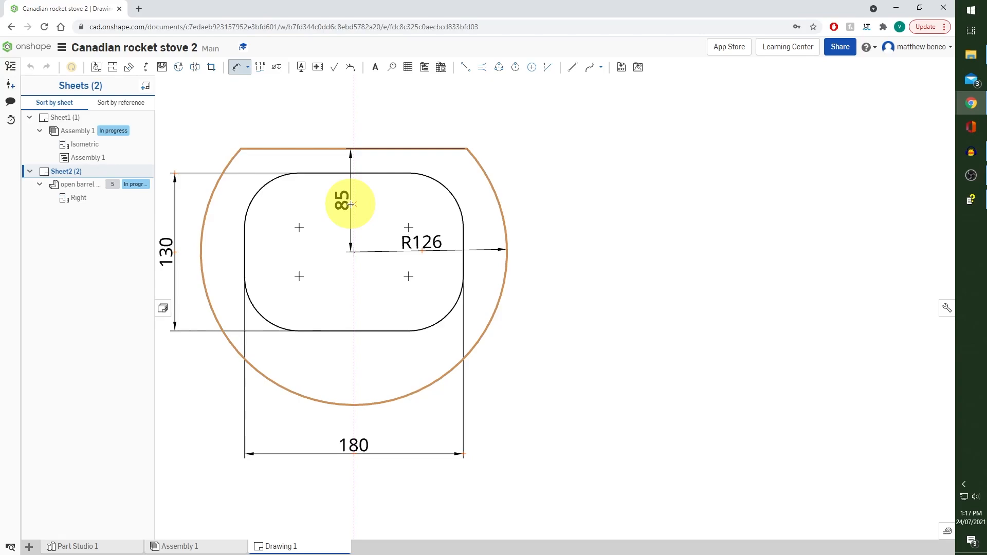
scroll(589, 198, "down", 3)
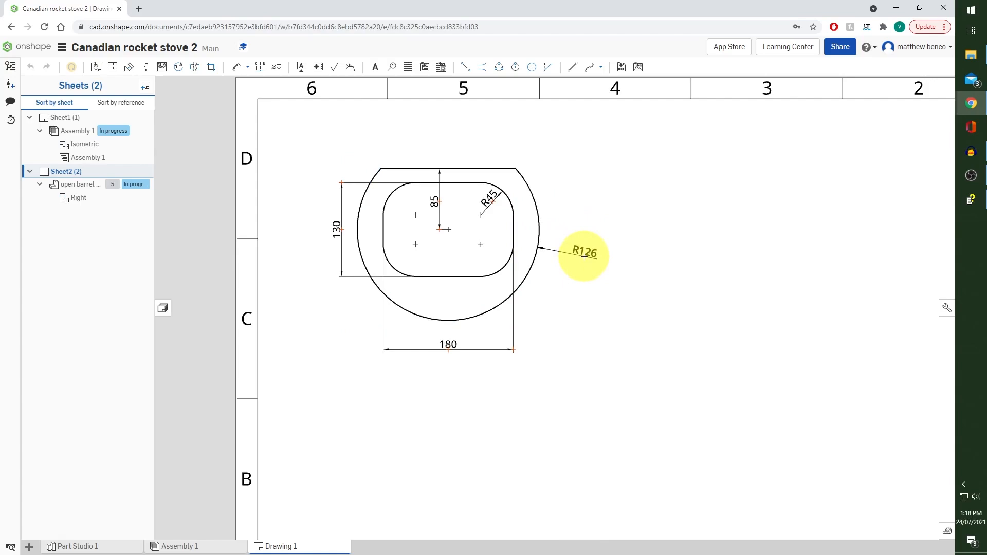
Dimension one corner radius of the barrel end's opening and move the outer arc's radius text outside the profile
left_click_drag(588, 252, 591, 264)
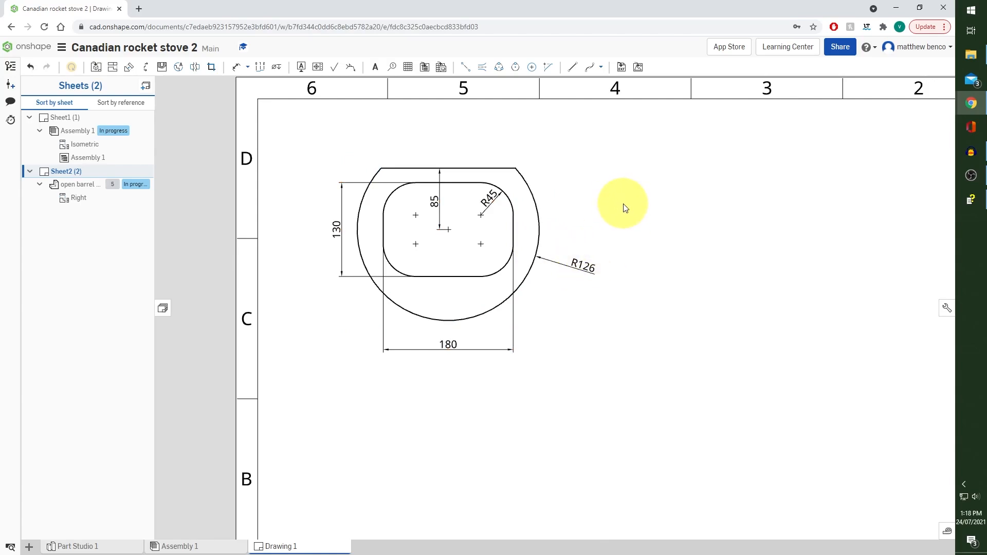
scroll(632, 202, "down", 1)
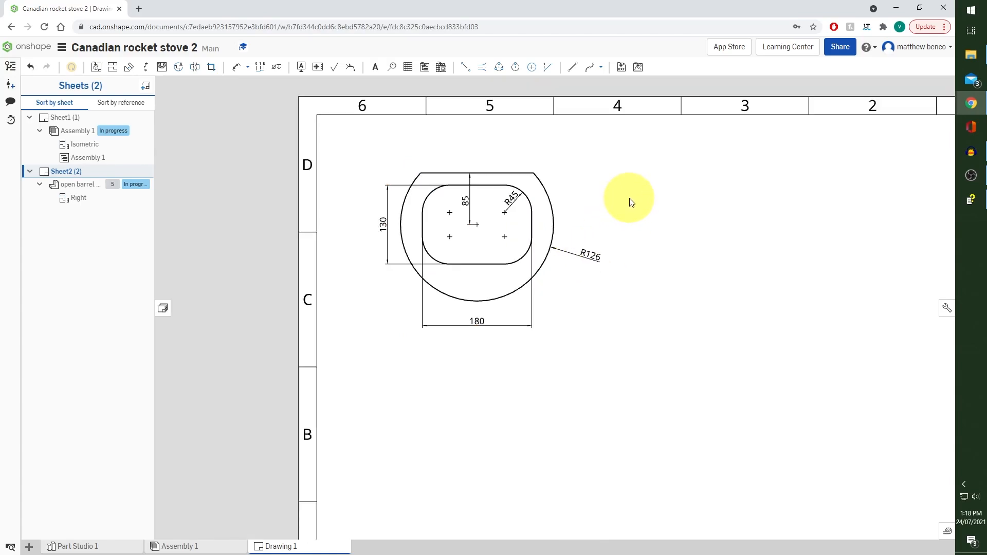
scroll(632, 202, "down", 2)
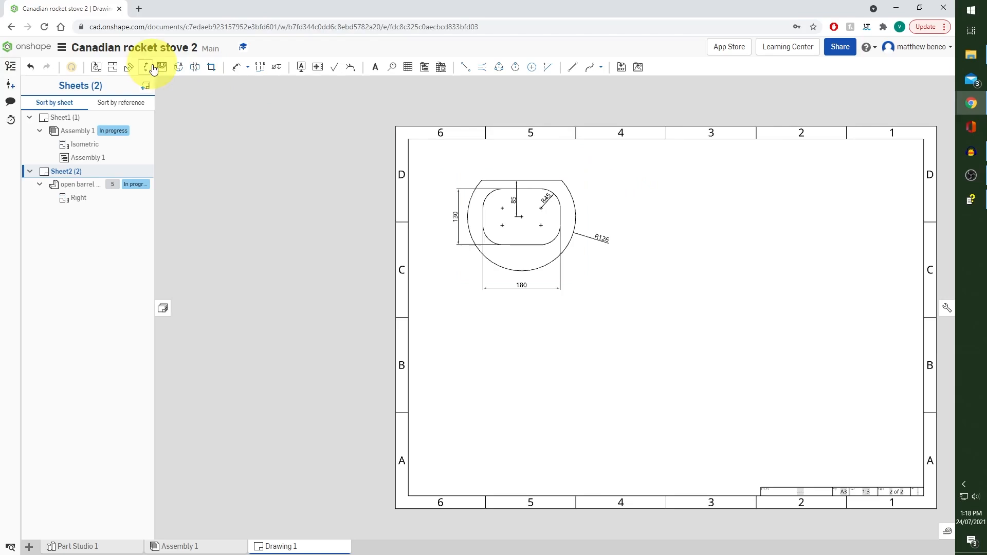
Insert a Right view of the door face part at the 1:3 sheet scale below the barrel end view
left_click(96, 67)
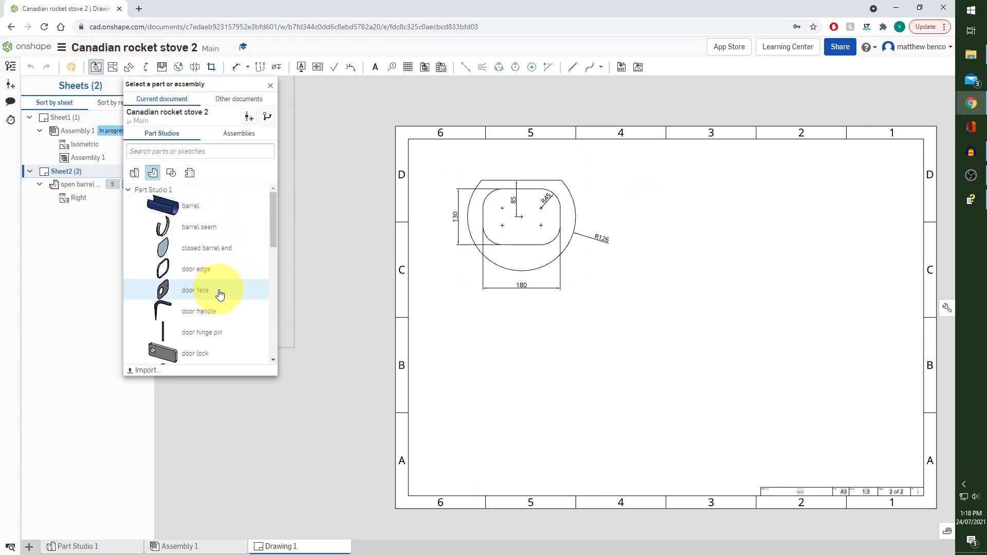
left_click(220, 292)
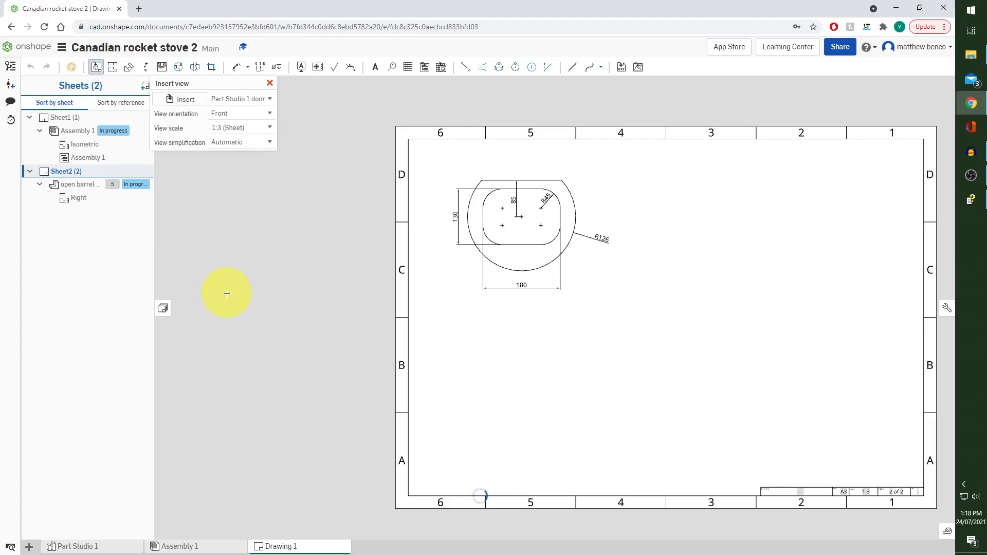
left_click(268, 114)
left_click(249, 145)
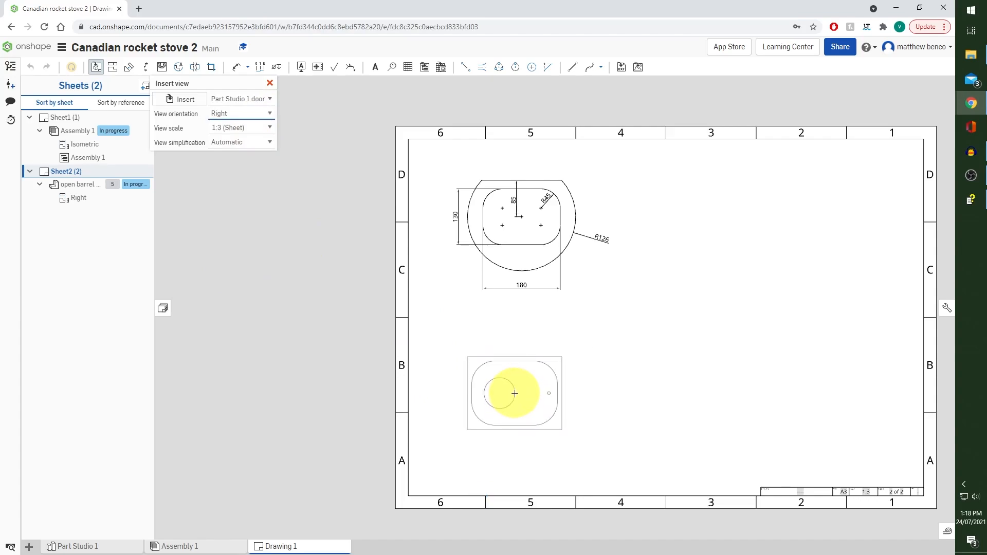
left_click(514, 393)
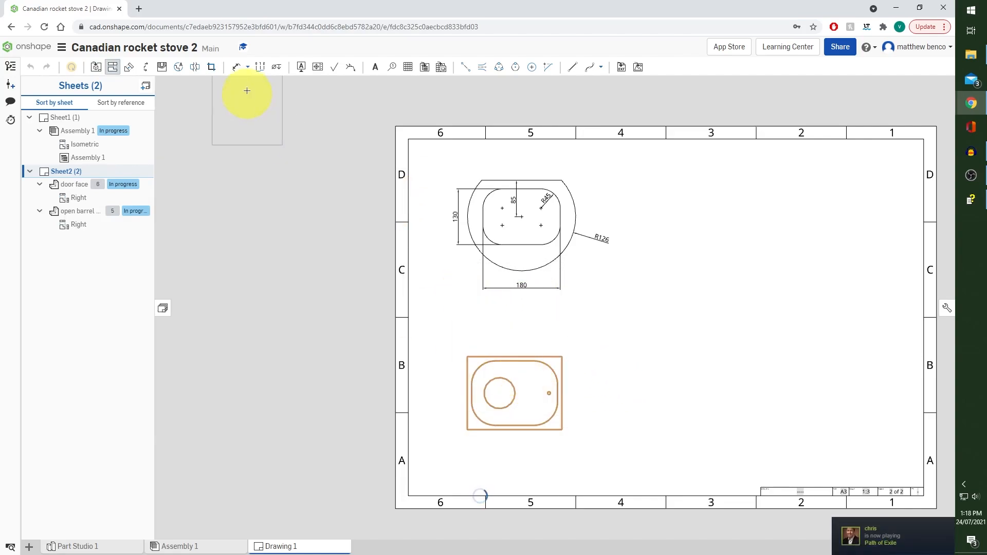
Dimension the door face's overall width below its view and its overall height beside the view
left_click(236, 68)
scroll(545, 423, "up", 6)
scroll(514, 405, "down", 2)
left_click(330, 326)
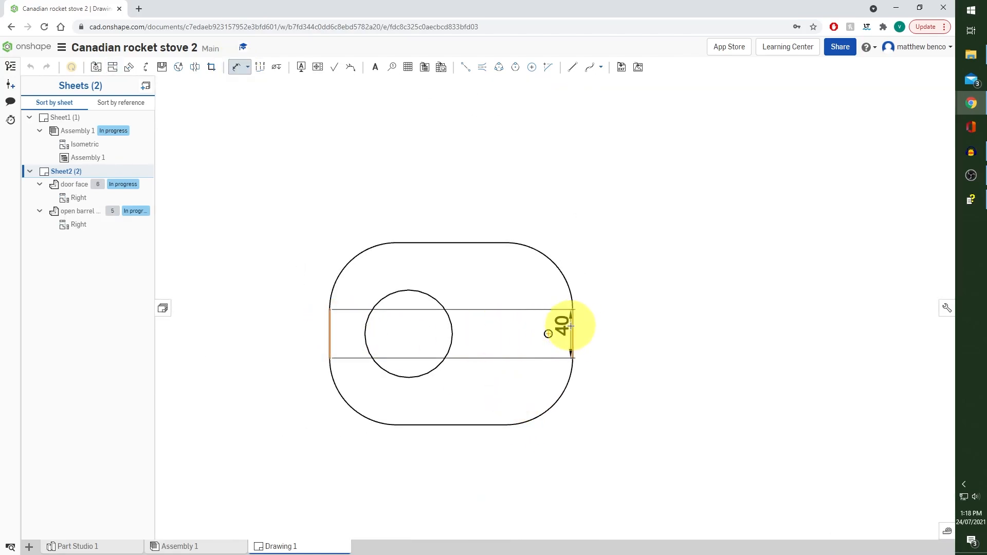
left_click(570, 326)
left_click(440, 488)
left_click(442, 424)
left_click(452, 242)
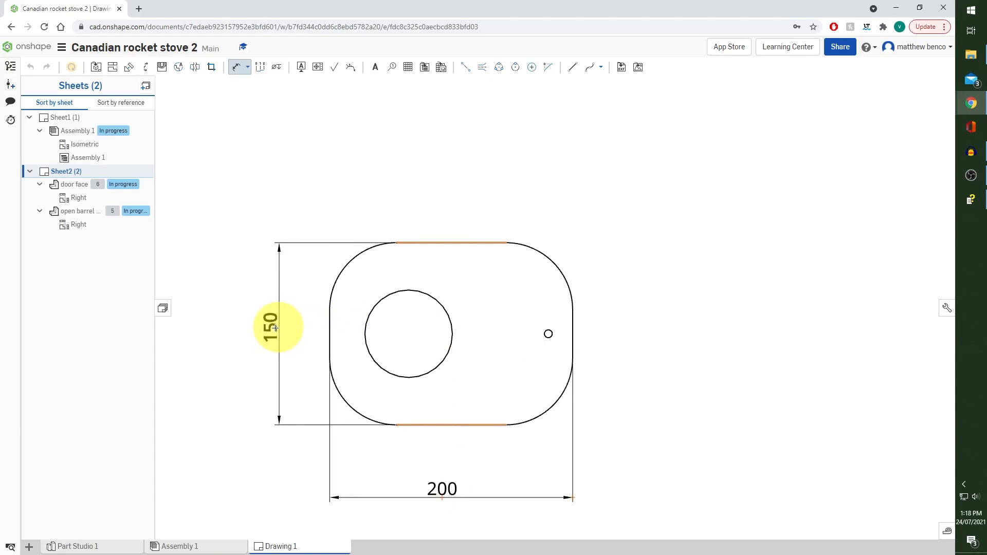
left_click(274, 328)
Dimension the door face's large hole diameter and add centermarks to the large and small holes
left_click(451, 323)
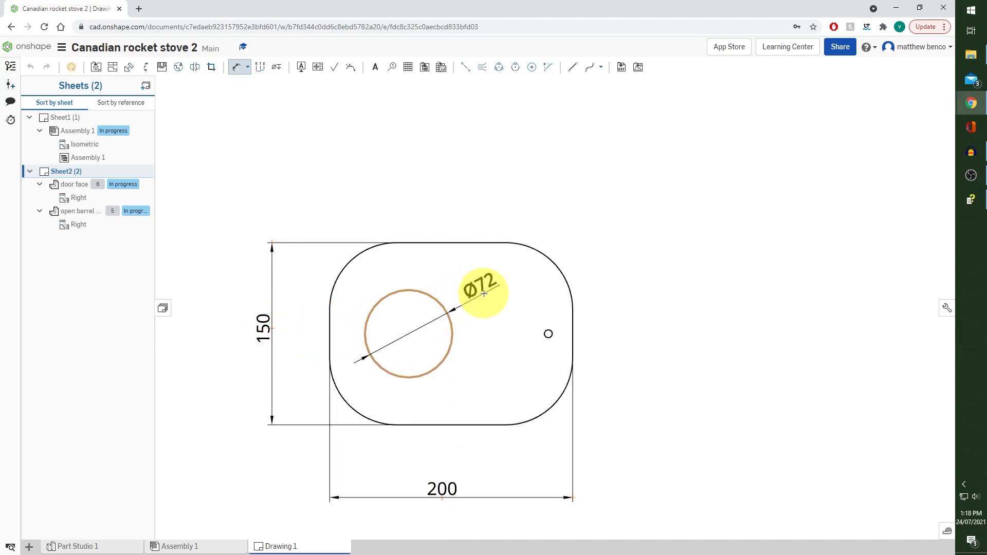
left_click(484, 294)
left_click(531, 66)
left_click(440, 302)
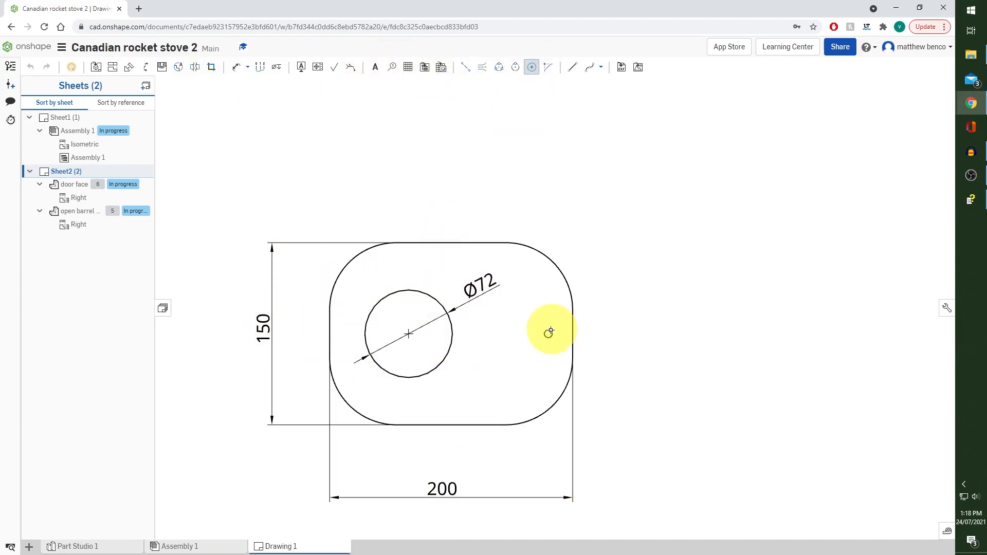
Dimension the horizontal distance from the large hole's centre to the door face's nearer side edge, above the width dimension
left_click(236, 66)
left_click(409, 334)
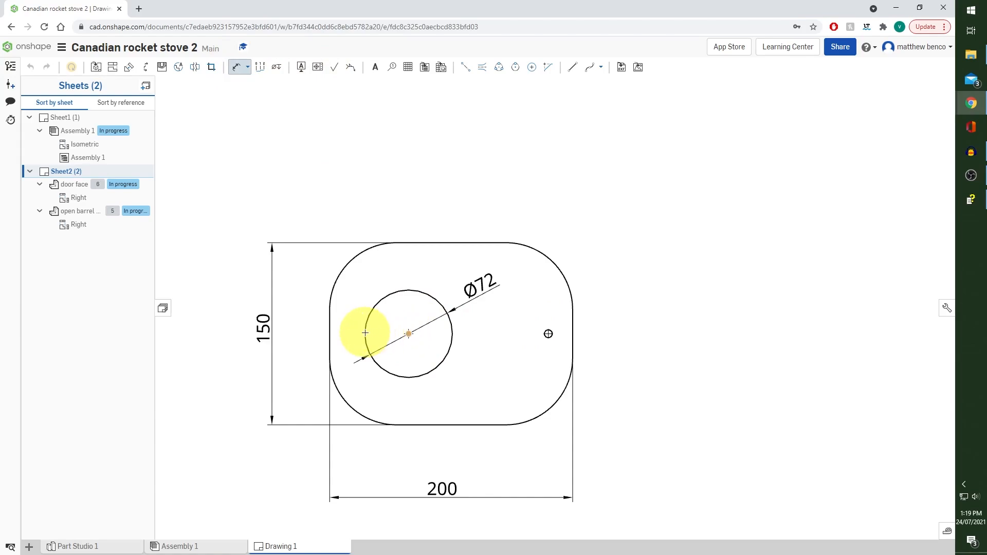
left_click(329, 332)
left_click(386, 452)
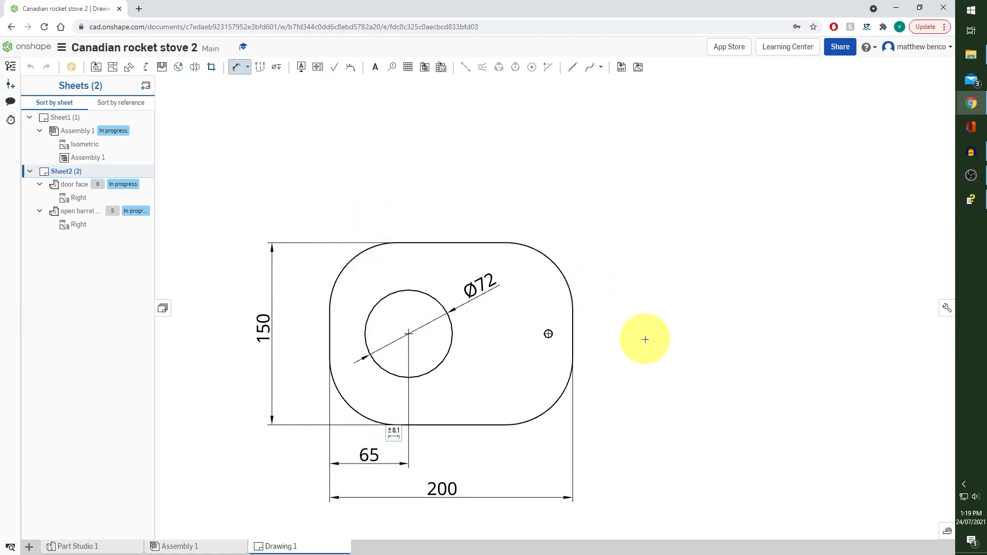
Dimension the horizontal distance from the small hole's centre to the door face's nearer side edge, below the profile
scroll(546, 331, "up", 5)
left_click(628, 325)
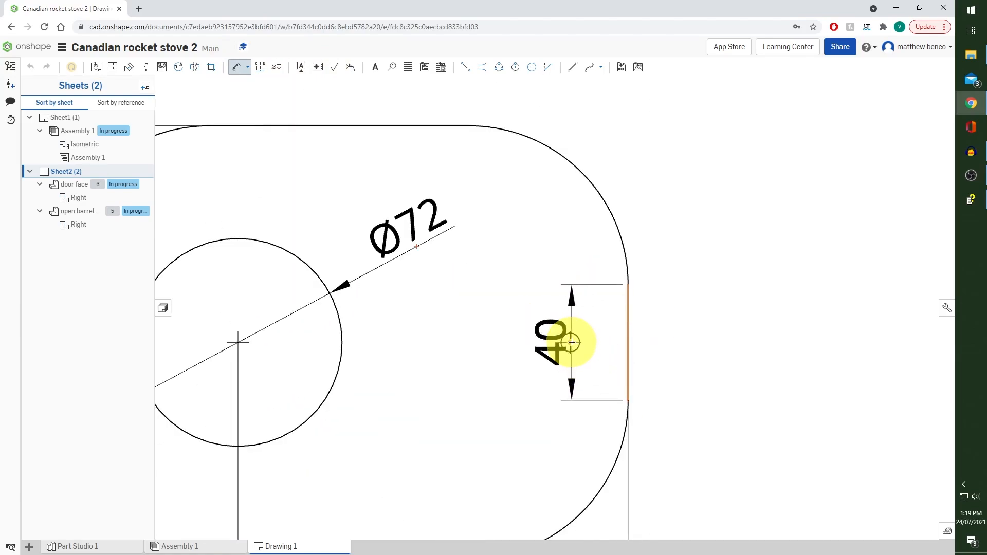
left_click(571, 342)
scroll(594, 411, "down", 5)
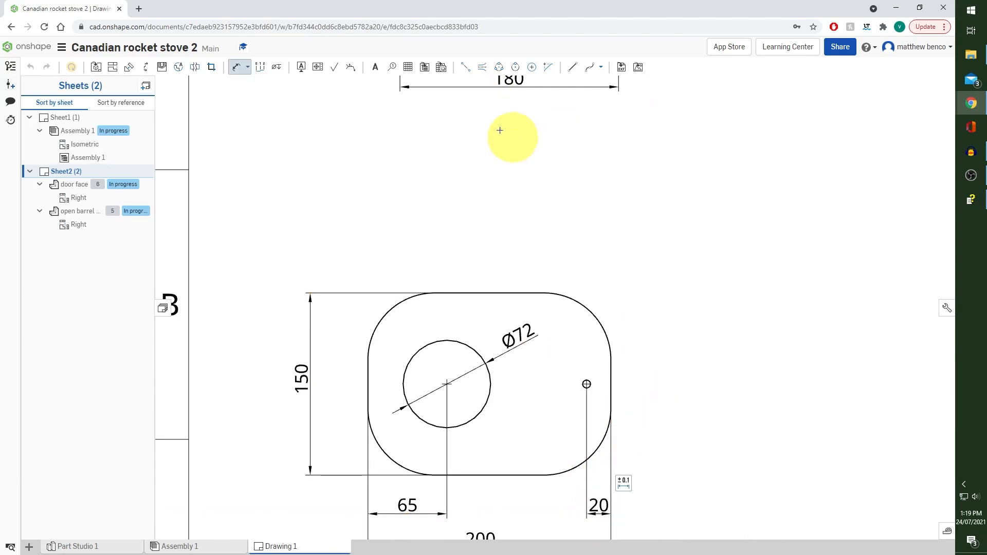
left_click(236, 68)
left_click_drag(595, 505, 601, 512)
Insert a Front view of the door handle part at 1:1 scale in the sheet's upper area, without projected views
scroll(653, 475, "down", 5)
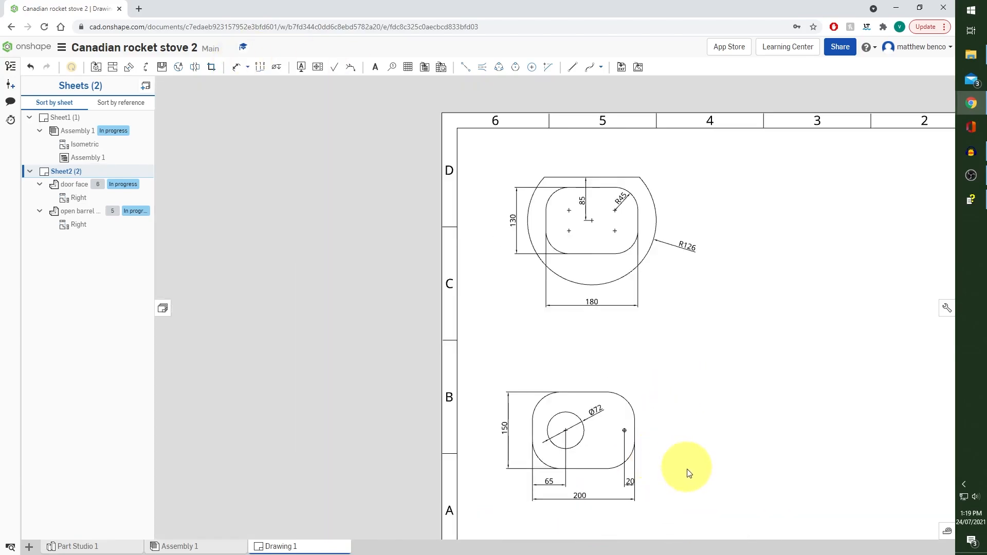
scroll(687, 469, "up", 1)
mouse_move(716, 371)
middle_mouse_down()
mouse_move(672, 329)
mouse_move(549, 320)
middle_mouse_up()
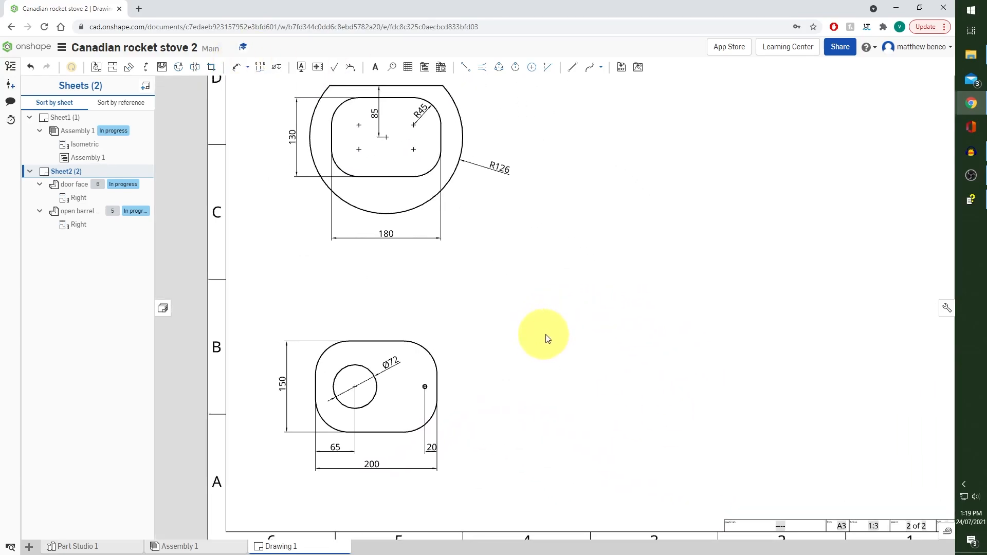
key("f")
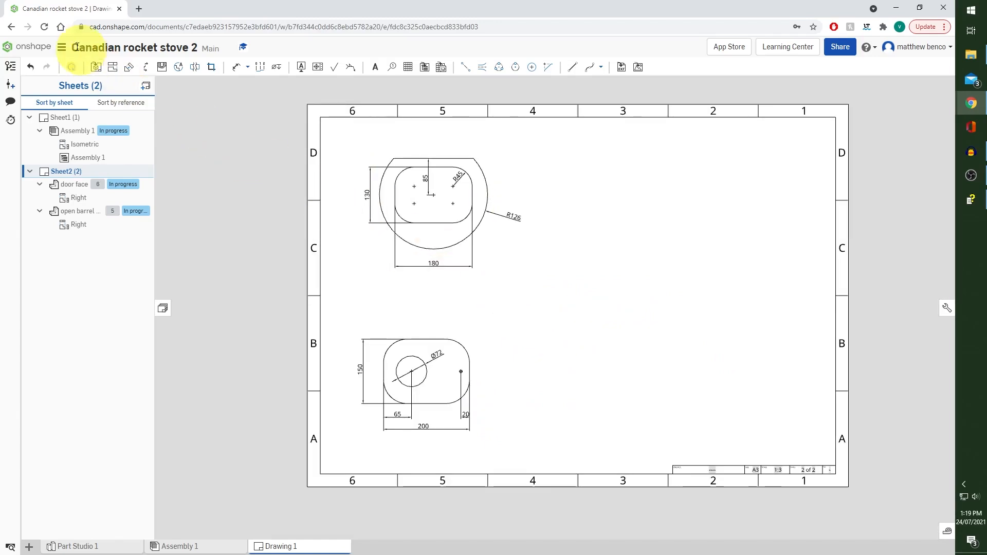
left_click(96, 67)
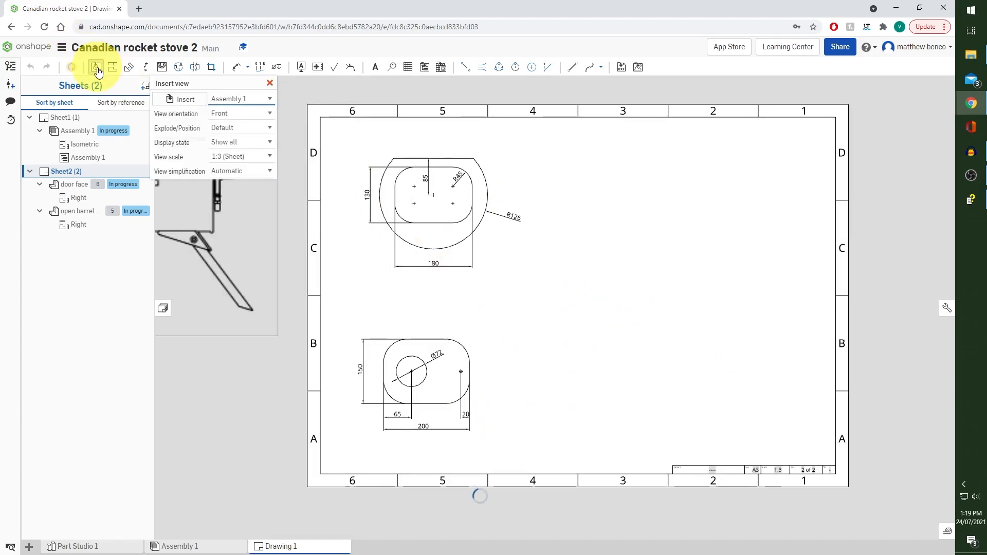
left_click(187, 101)
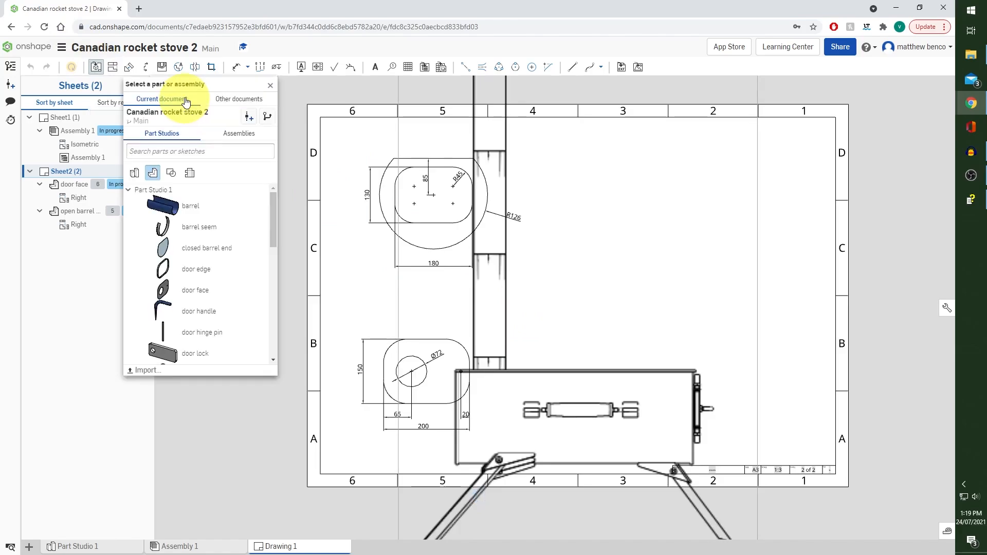
left_click(220, 312)
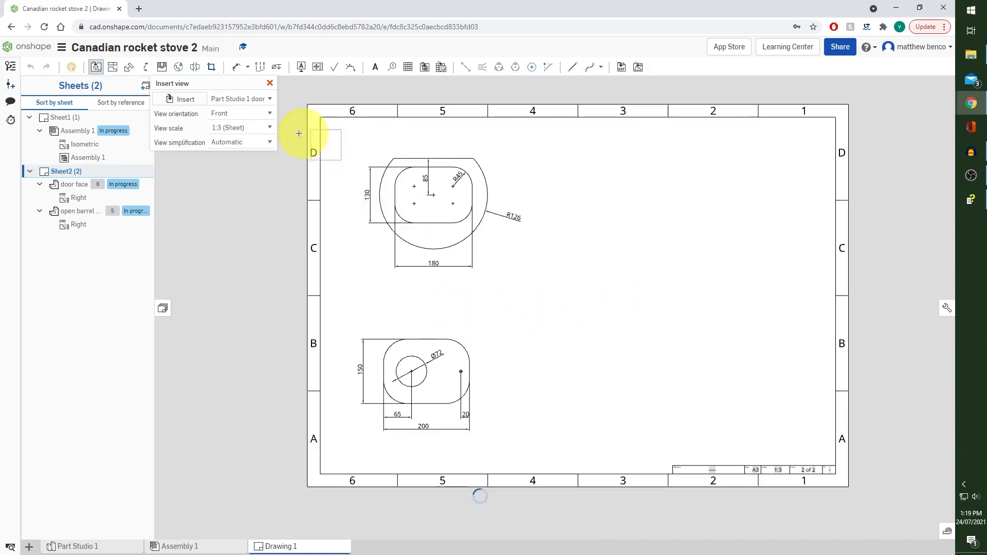
left_click(271, 134)
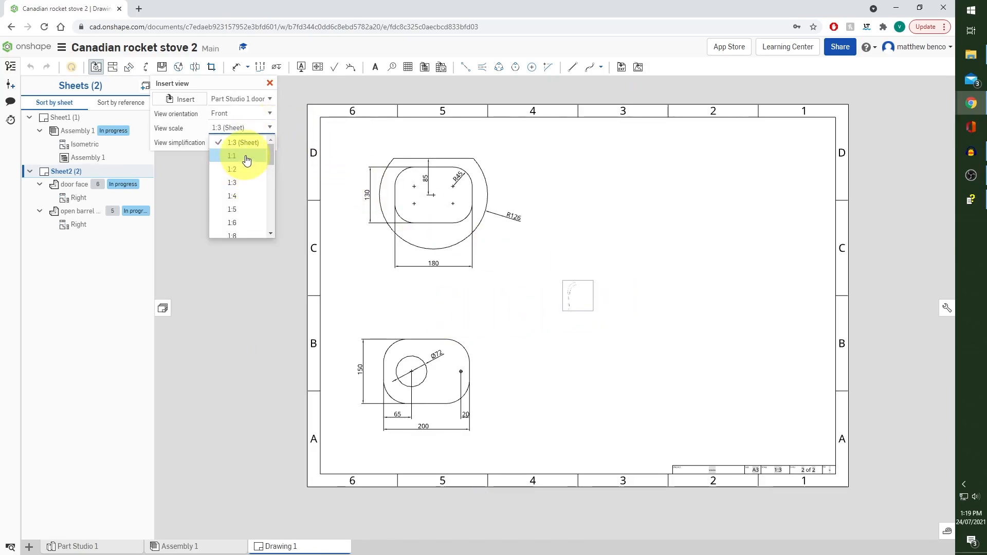
left_click(242, 153)
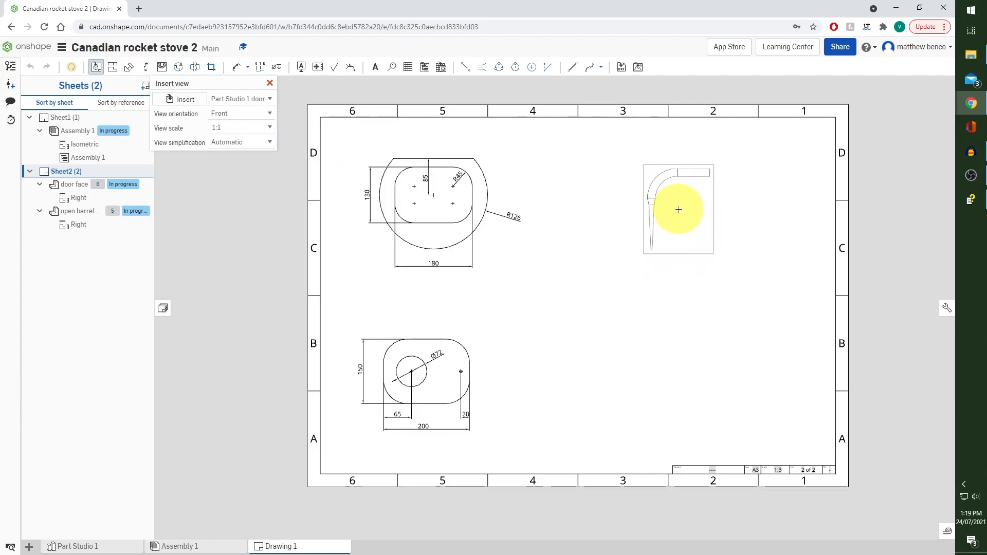
left_click(678, 210)
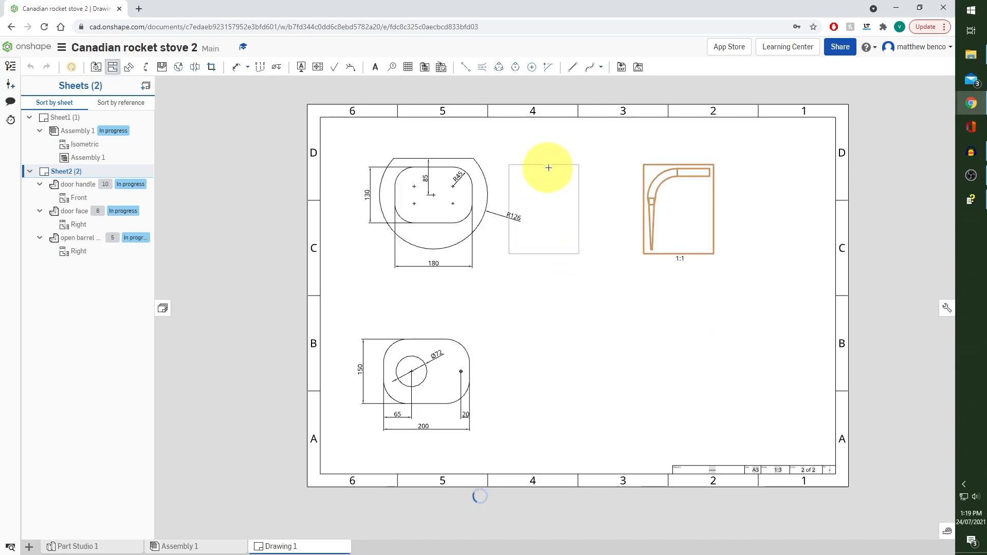
key("Escape")
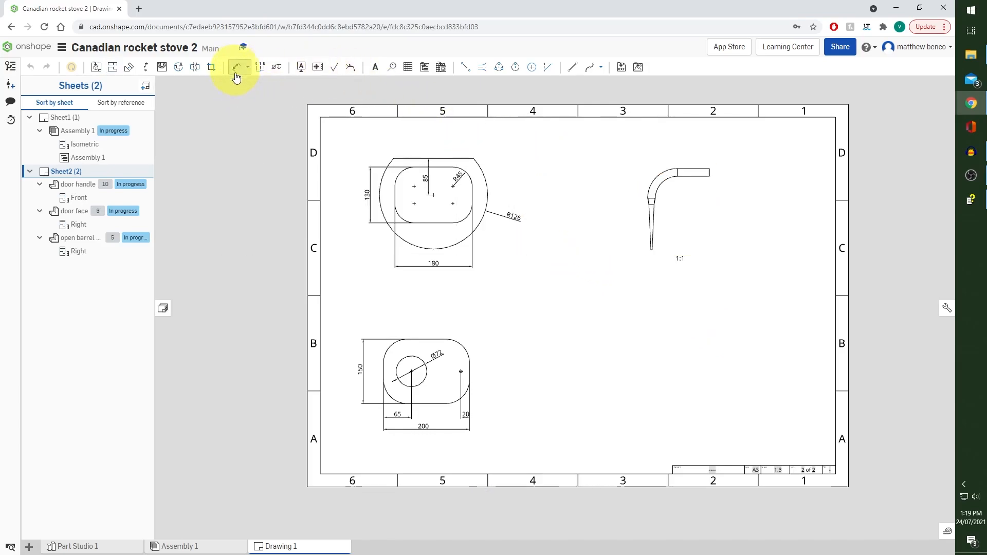
Dimension the length of the door handle's straight end above the view and the height of its tapered end beside it
left_click(235, 76)
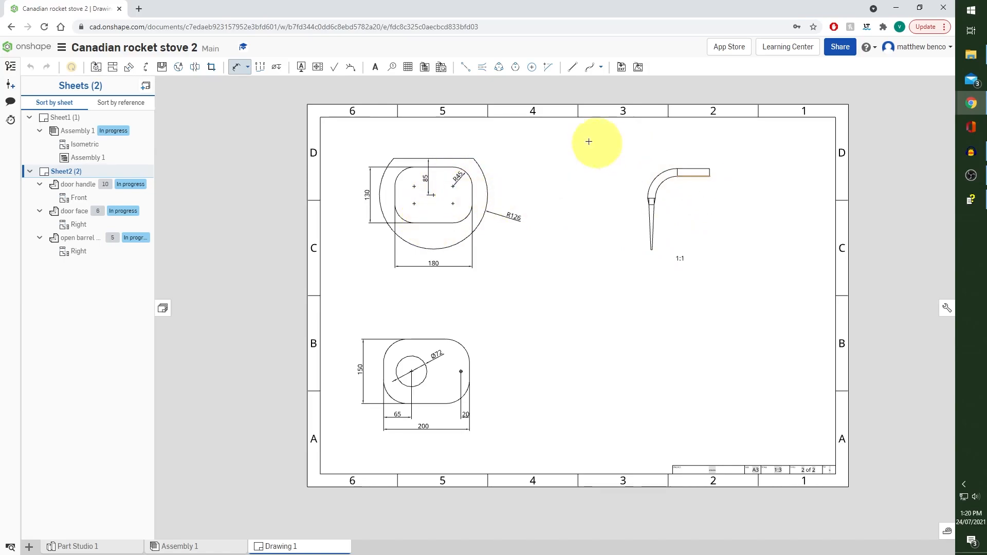
scroll(700, 171, "up", 5)
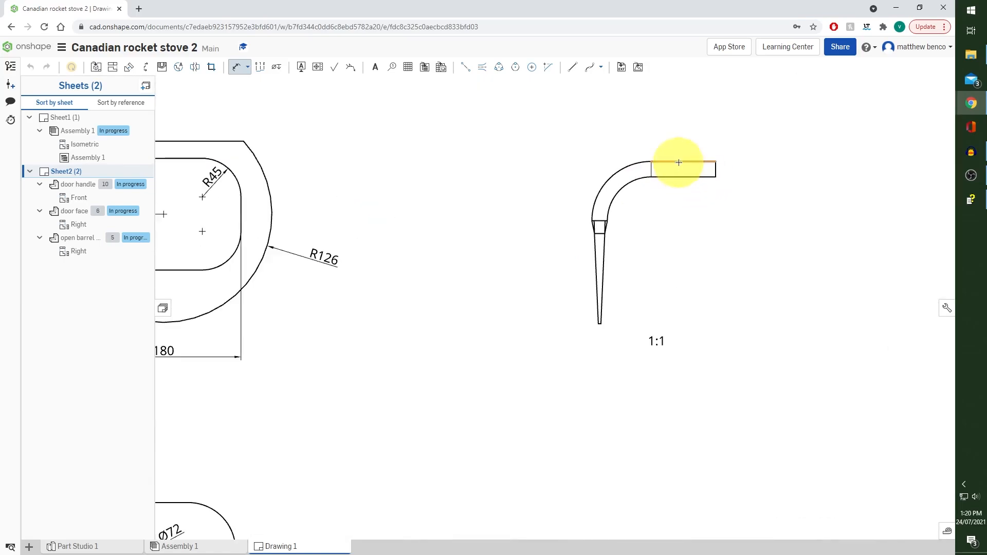
left_click(678, 159)
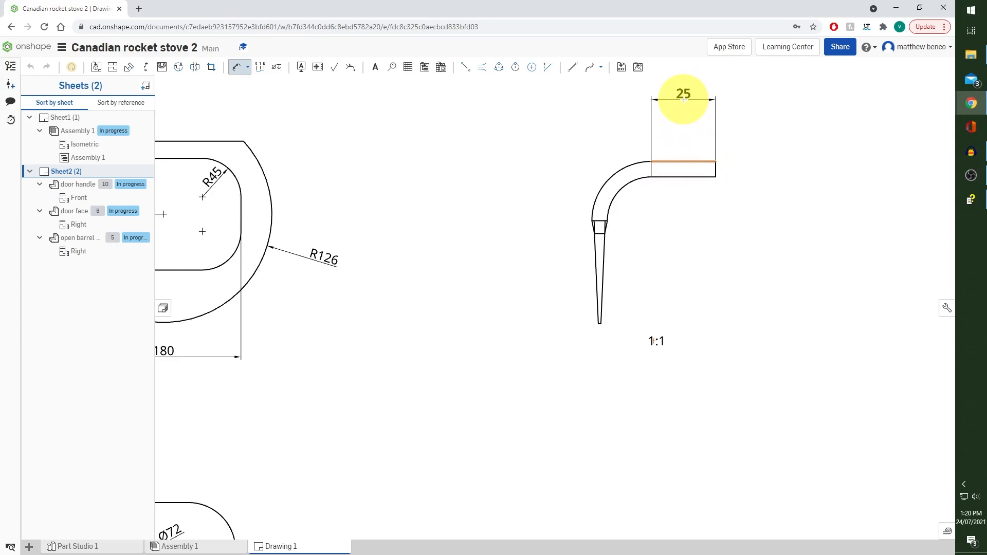
left_click(677, 110)
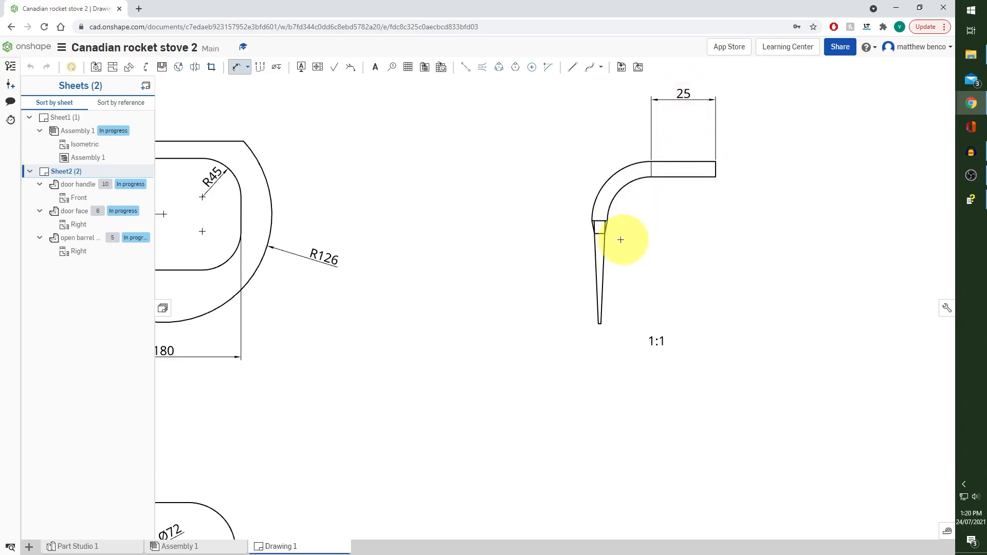
left_click(594, 221)
left_click(598, 323)
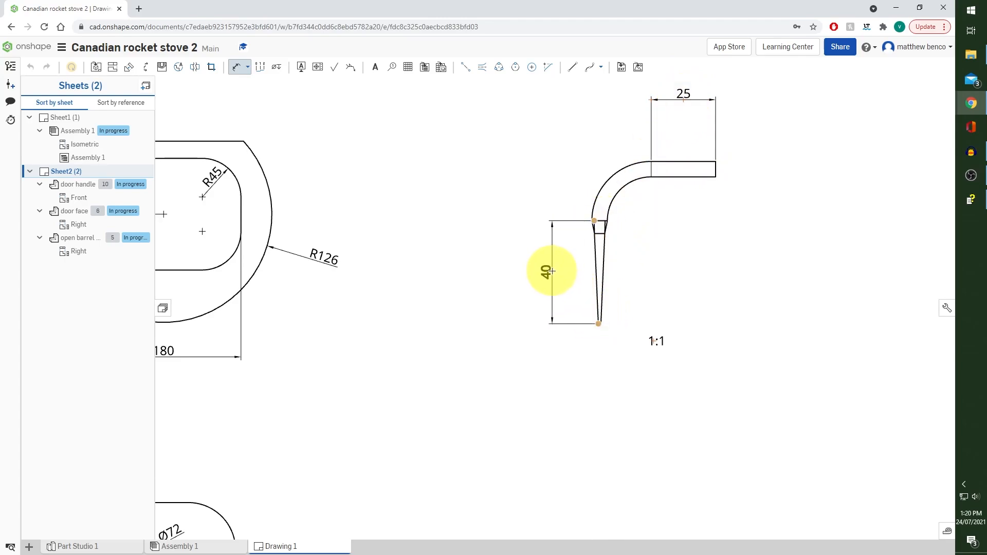
left_click(535, 270)
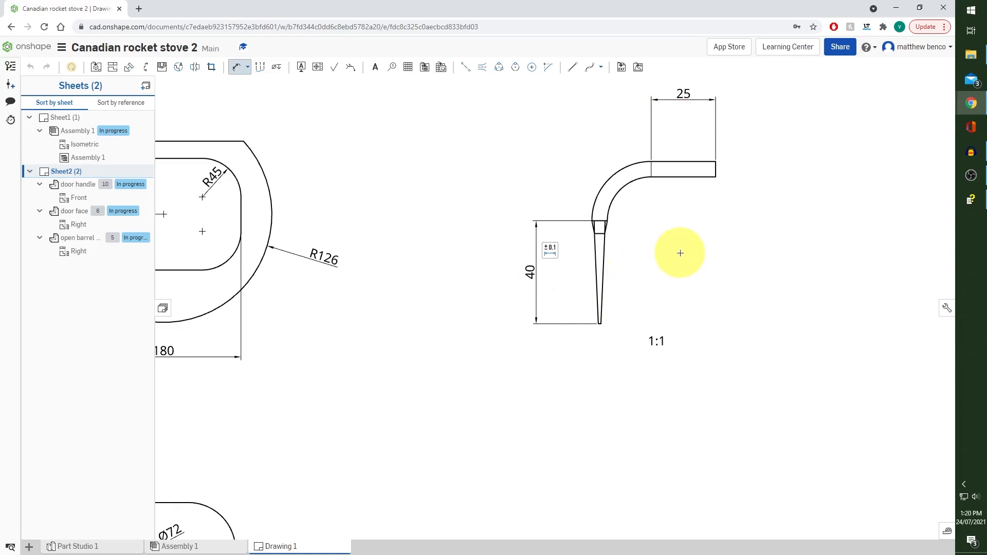
scroll(680, 251, "down", 3)
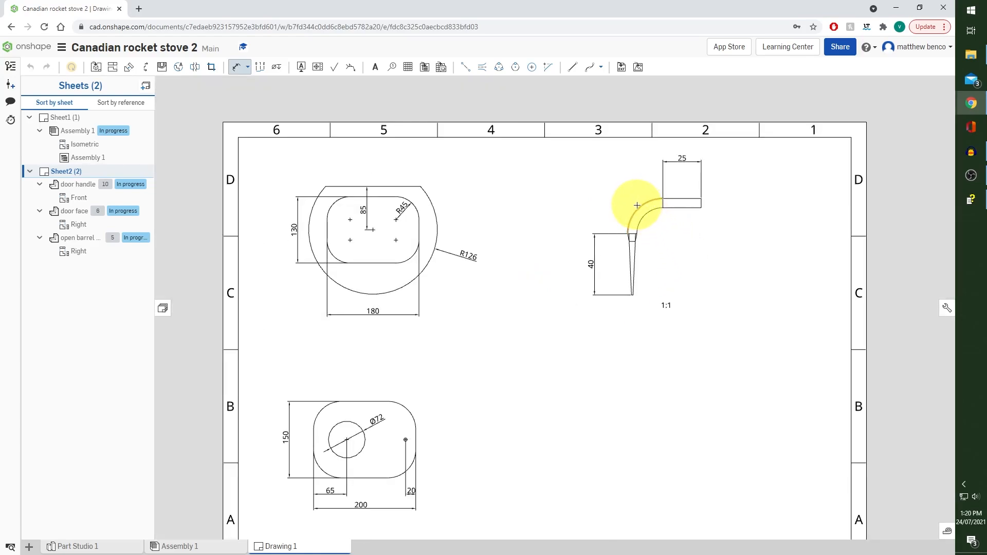
left_click(636, 205)
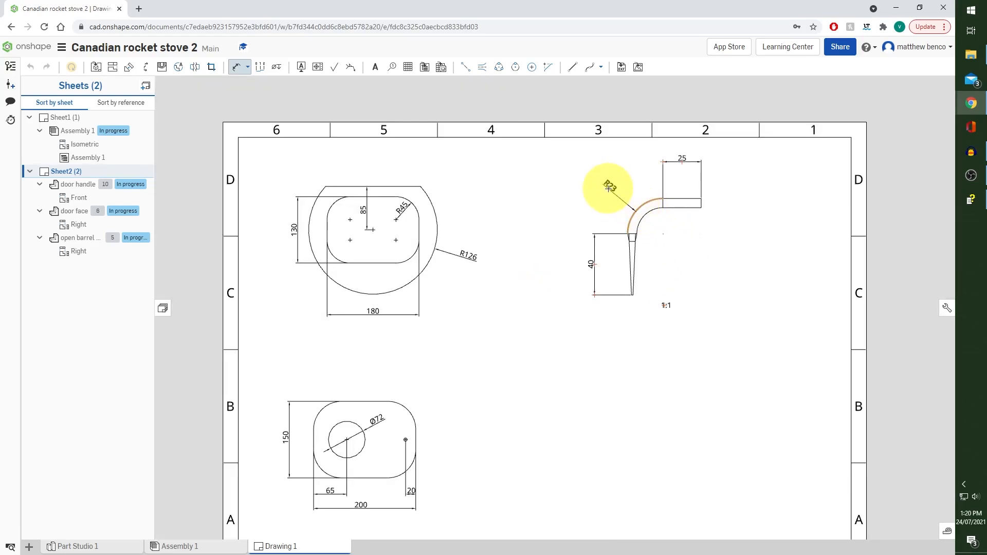
left_click(238, 74)
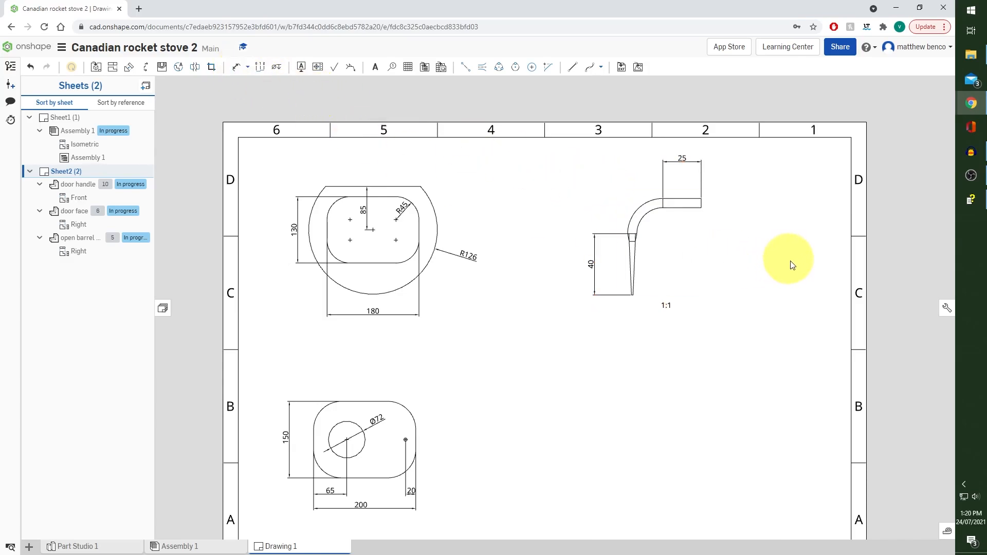
Add a leader note reading "m6 tap" to the free end of the door handle's straight section
left_click(701, 207)
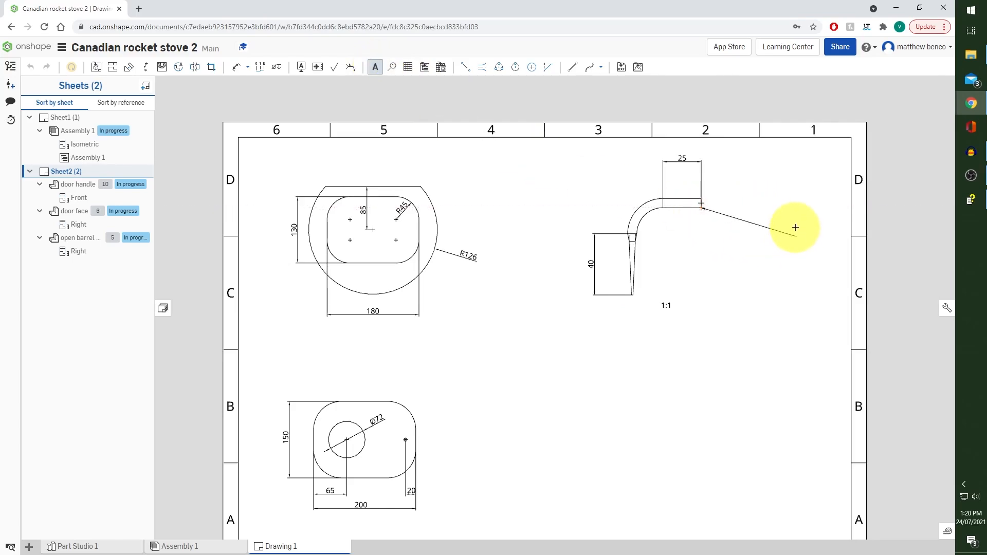
left_click(739, 232)
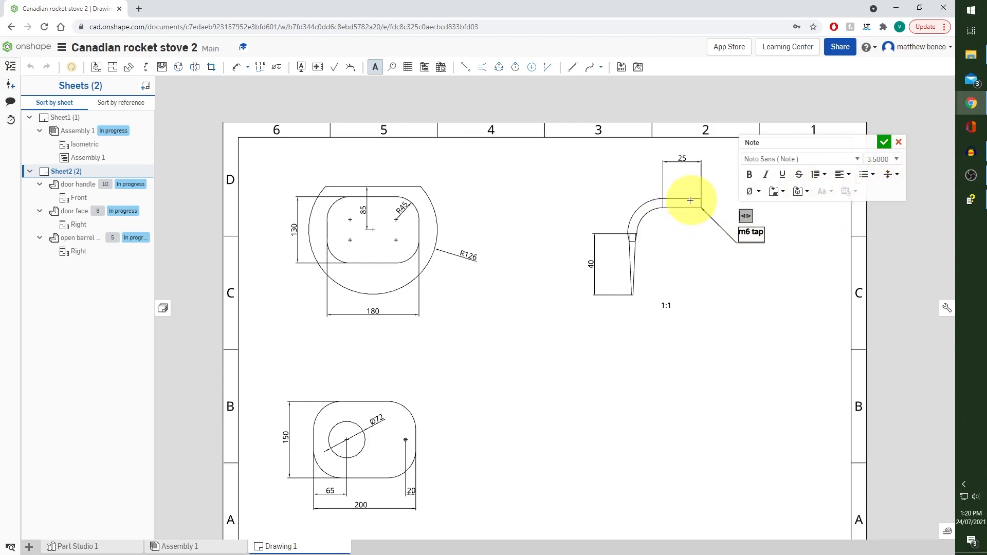
left_click(884, 142)
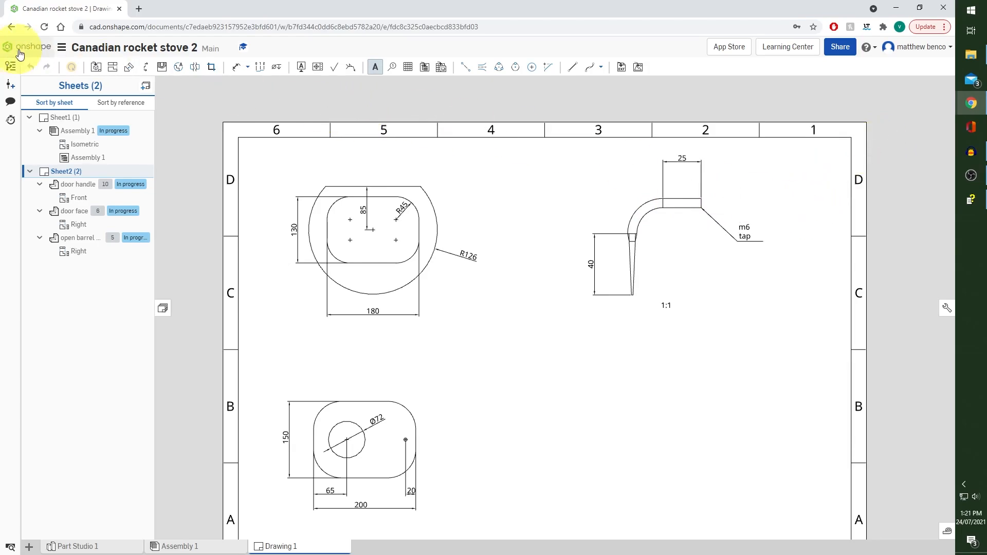
Insert a Front view of the door lock part at 1:1 scale below the door handle view
left_click(96, 68)
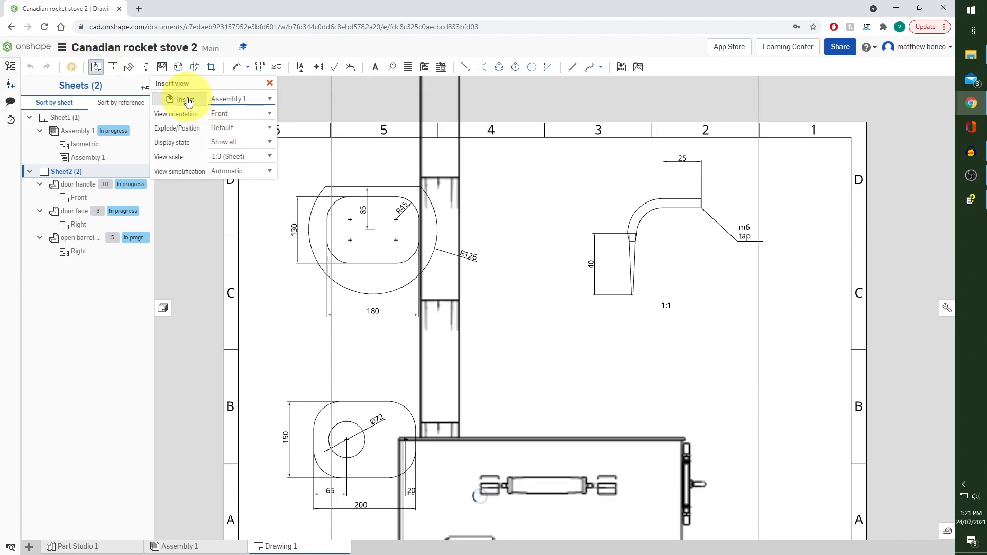
left_click(234, 98)
scroll(238, 243, "down", 2)
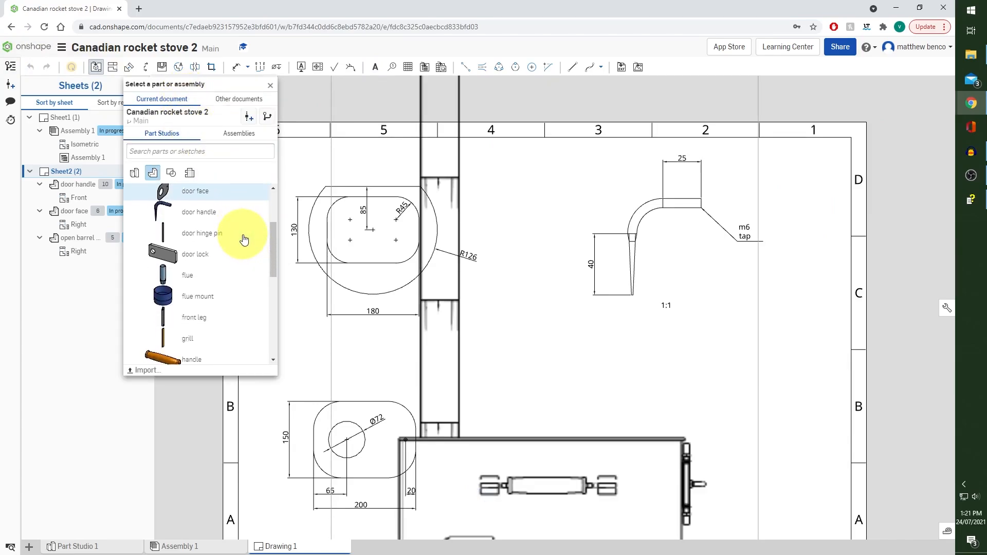
left_click(210, 252)
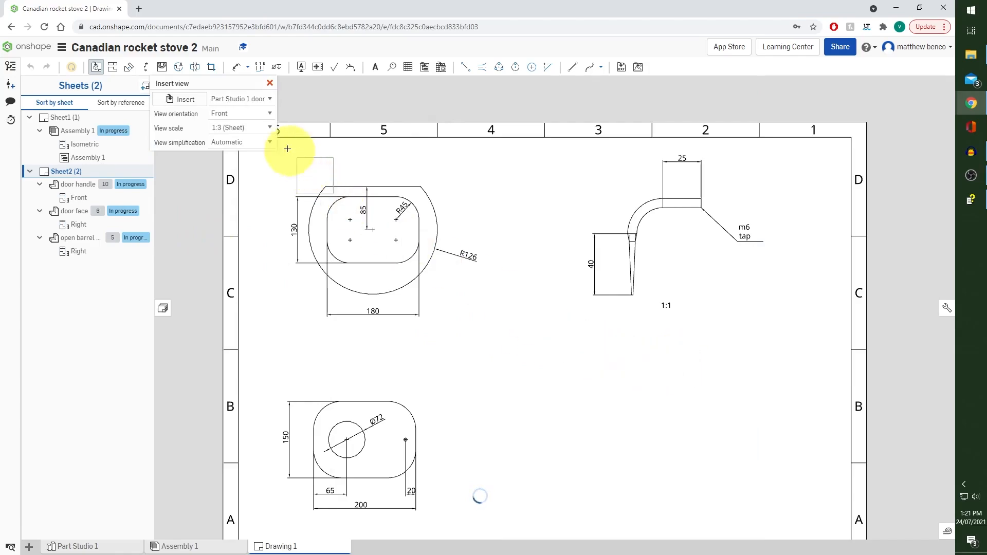
left_click(267, 127)
left_click(247, 156)
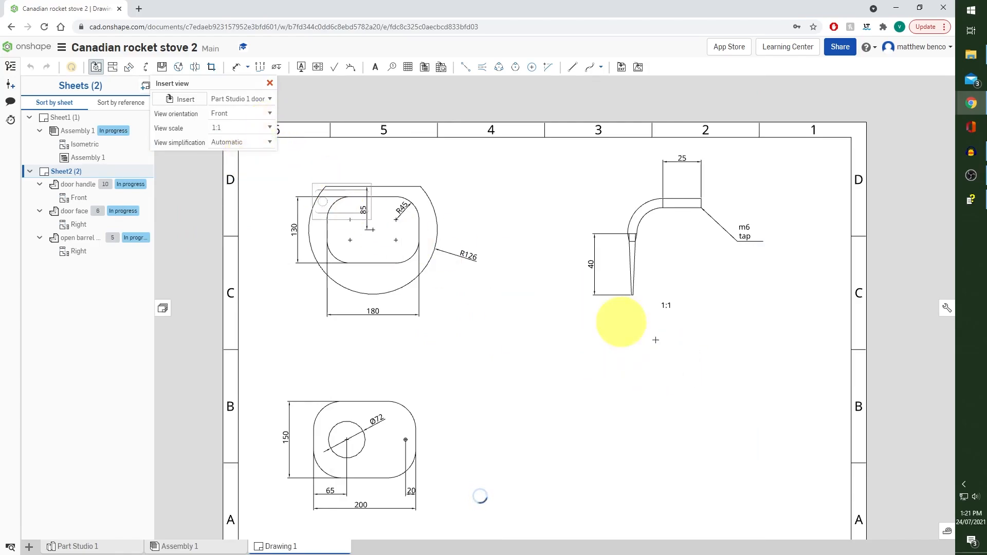
left_click(674, 381)
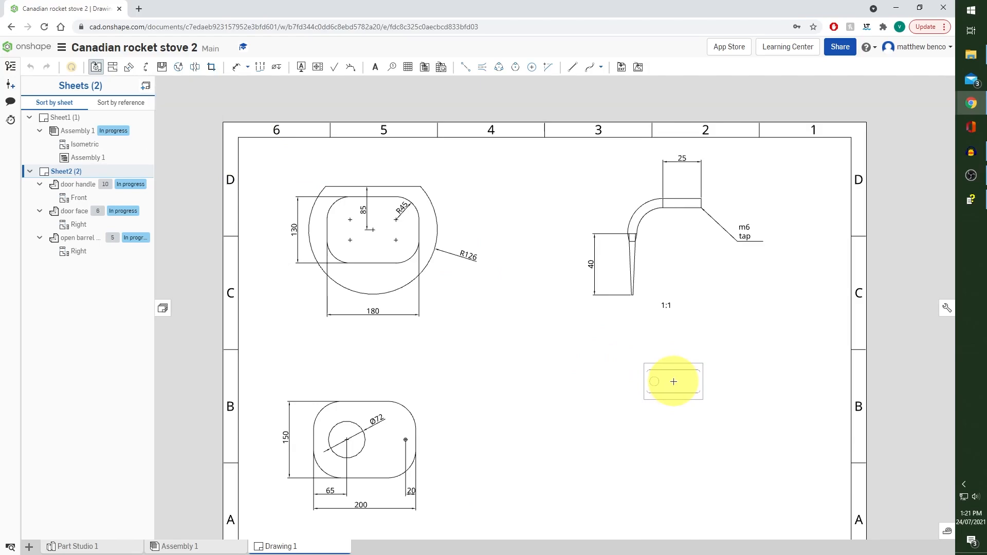
Dimension the door lock's overall length above the view and its height beside the end nearest the hole
left_click(236, 72)
scroll(719, 378, "up", 4)
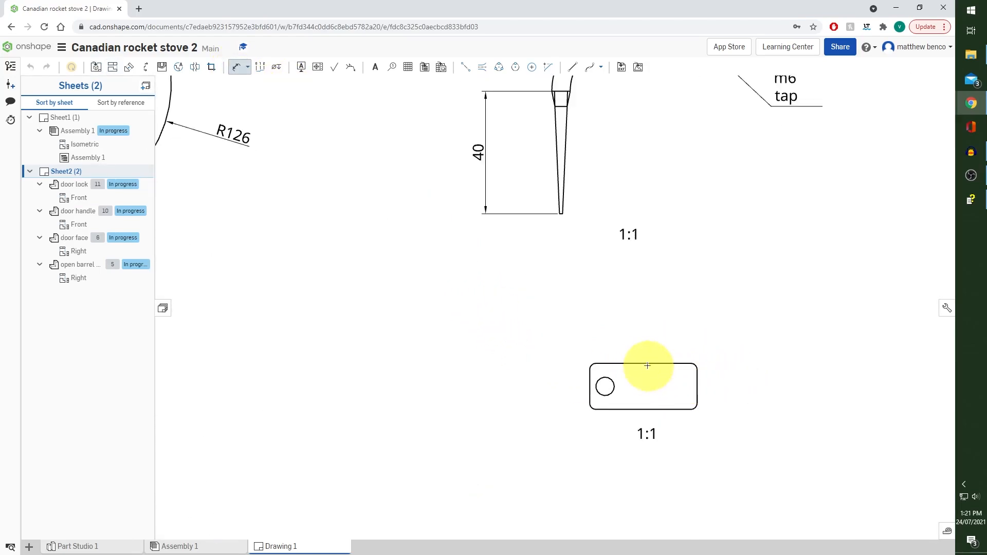
left_click(590, 385)
left_click(697, 385)
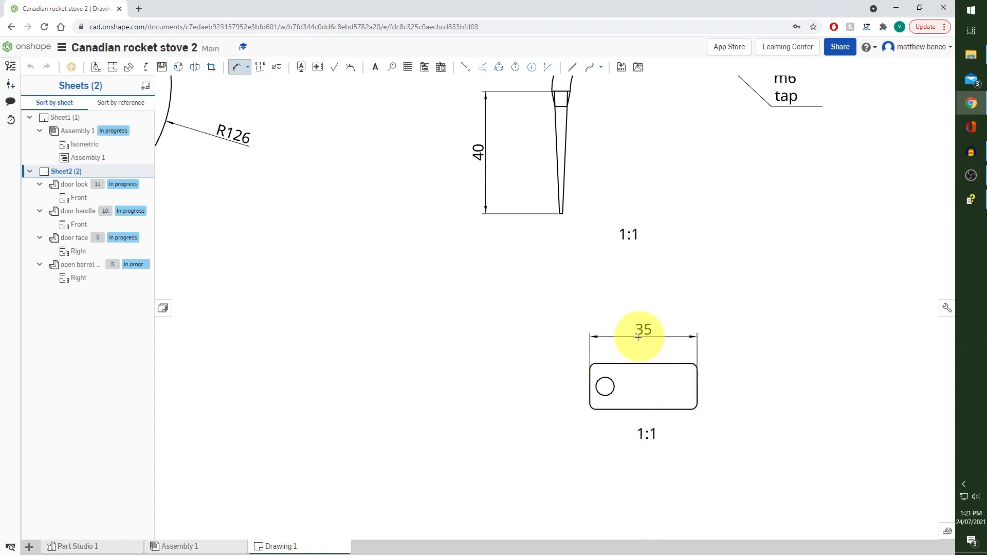
left_click(642, 327)
left_click(637, 363)
left_click(617, 409)
left_click(551, 385)
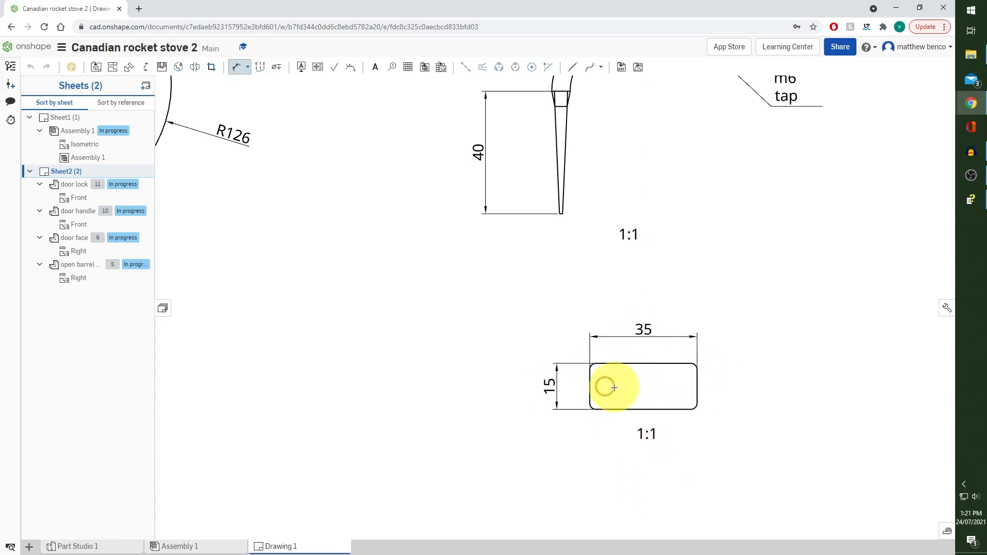
Dimension the diameter of the door lock's hole and add a centre mark to it
left_click(610, 393)
left_click(659, 391)
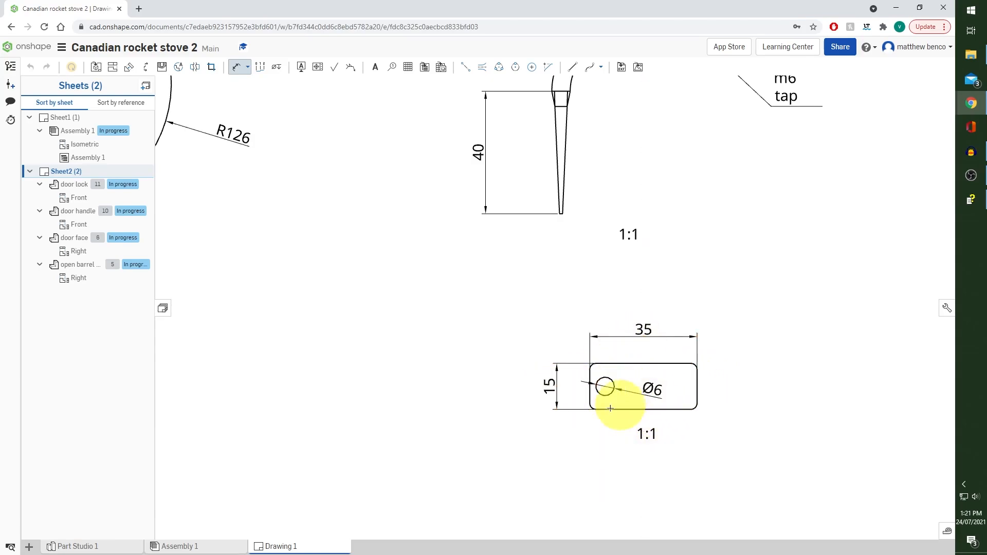
left_click(531, 67)
left_click(605, 386)
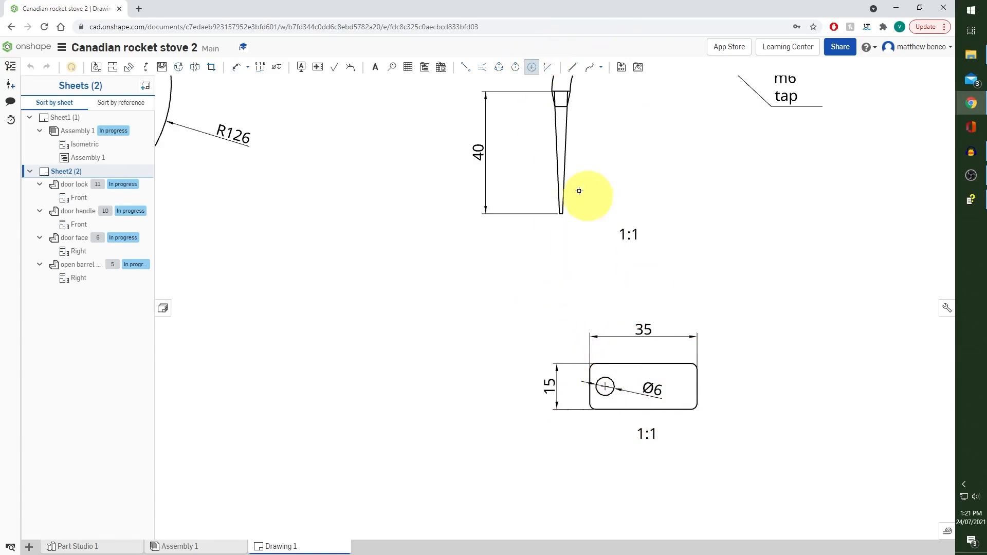
Dimension the horizontal distance from the door lock hole's centre to the nearer side edge, between the profile and the length dimension
left_click(236, 67)
left_click(605, 387)
left_click(591, 390)
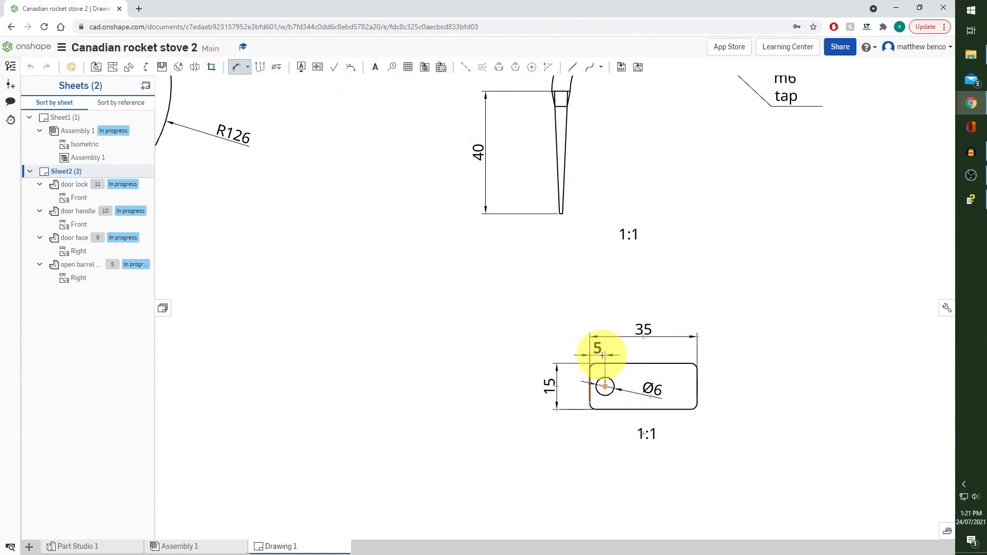
left_click(599, 351)
Move the door lock view lower on the sheet, level with the door face view
scroll(660, 278, "down", 3)
scroll(661, 278, "down", 3)
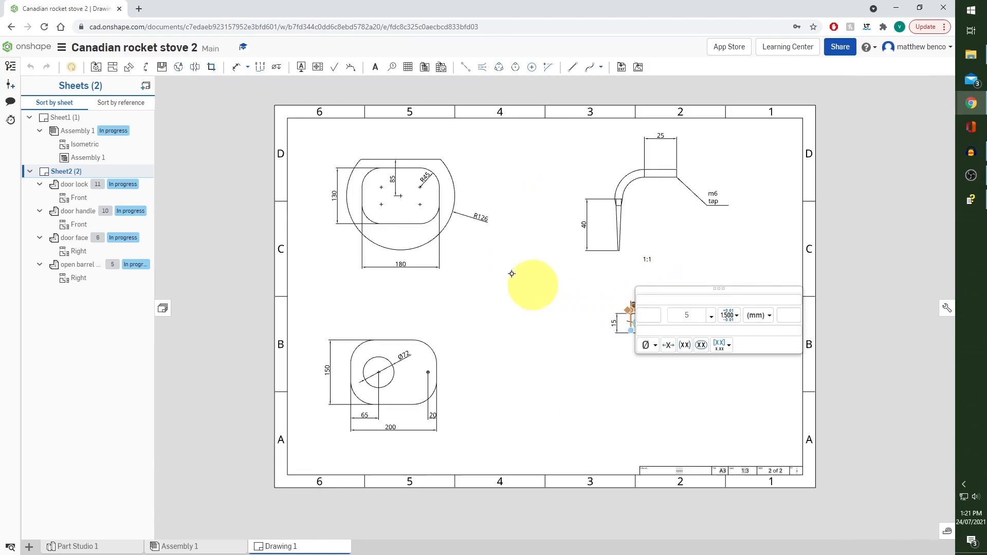
left_click(96, 68)
key("Escape")
left_click_drag(664, 317, 663, 383)
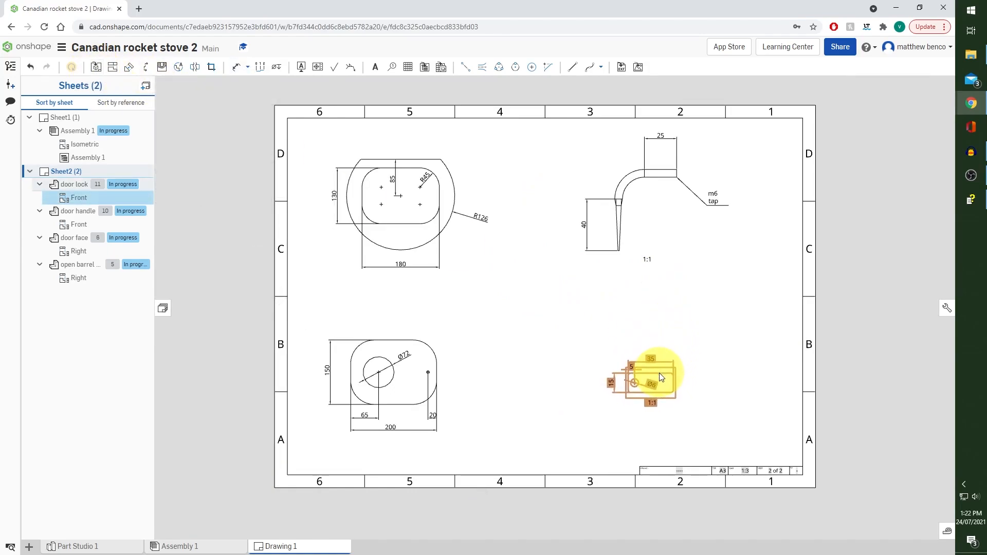
left_click(708, 338)
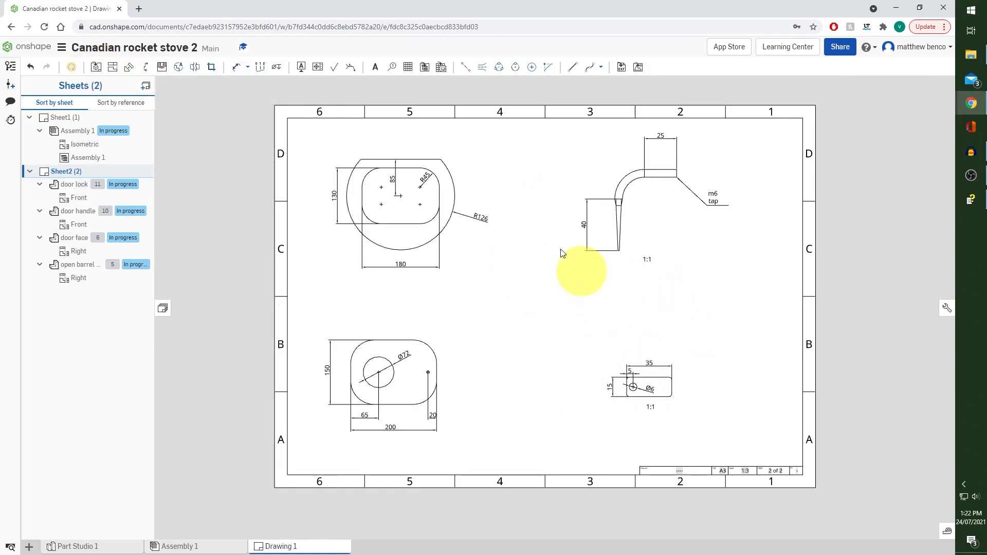
Draw a vertical dividing line between zones 3 and 4, from the sheet's upper inner border to the lower one
left_click(571, 68)
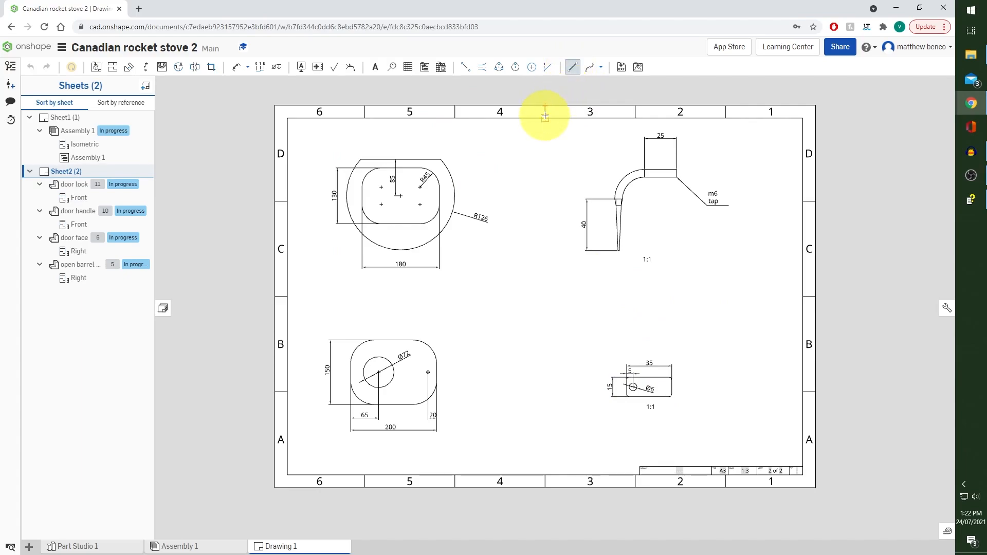
left_click(545, 118)
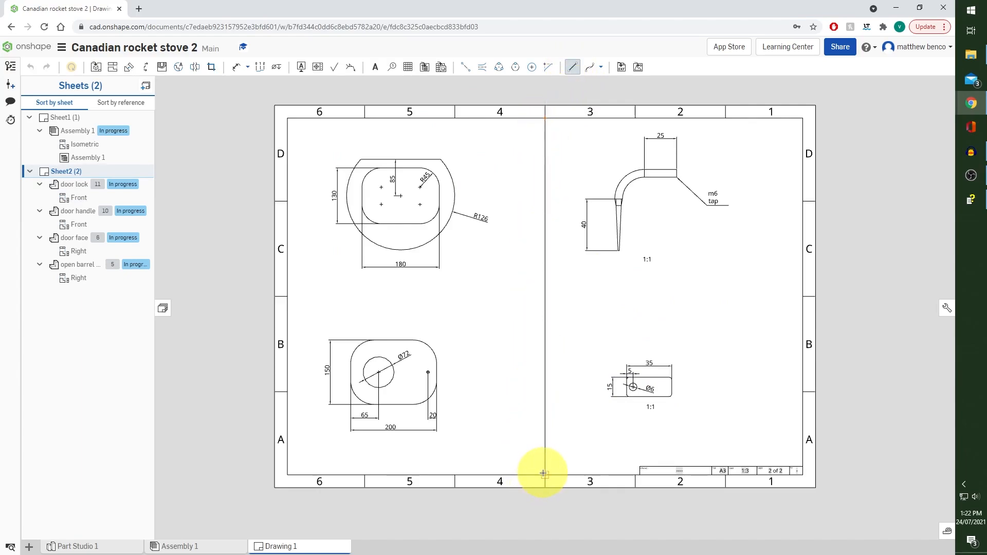
left_click(543, 473)
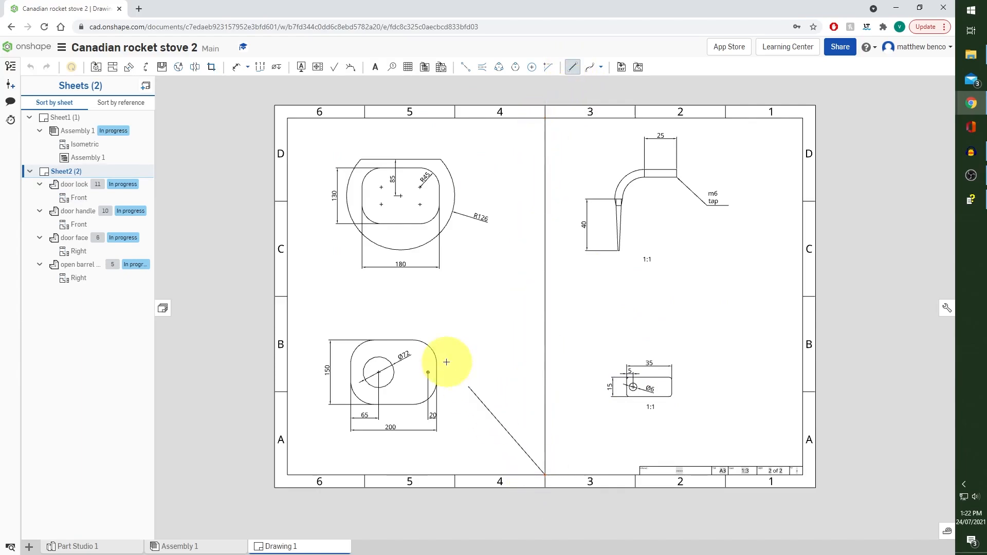
left_click(573, 69)
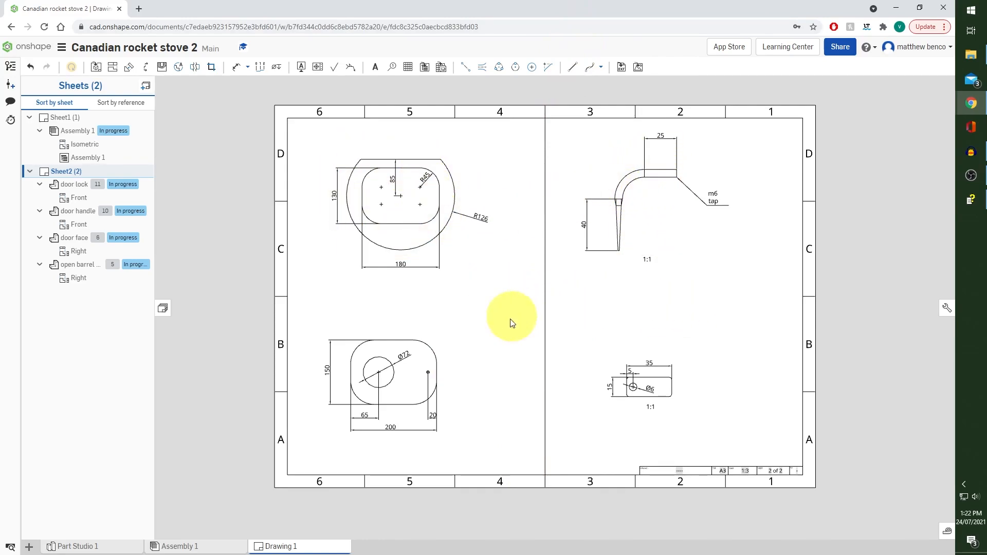
Set the drawing number in Sheet2's title block to 1
scroll(699, 483, "up", 5)
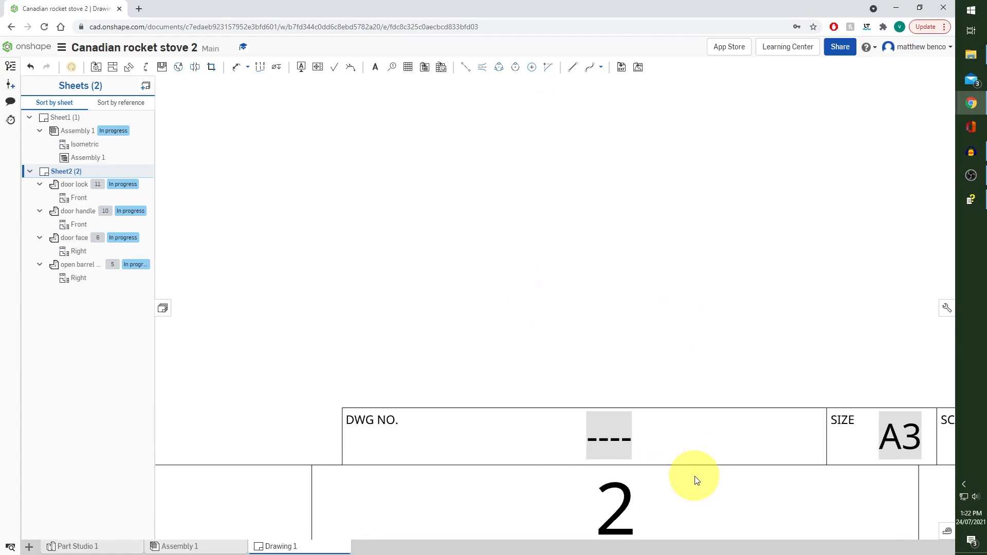
left_click(683, 439)
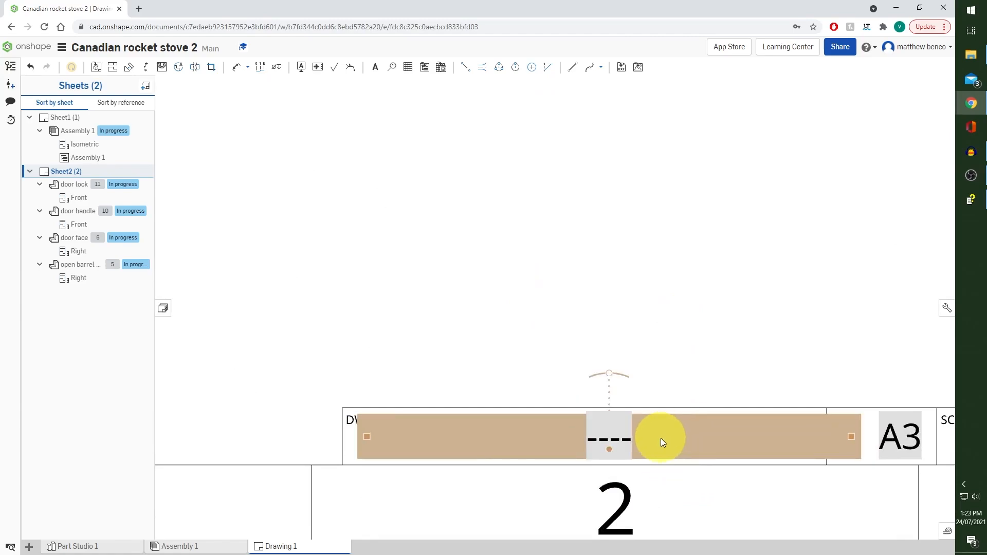
double_click(661, 438)
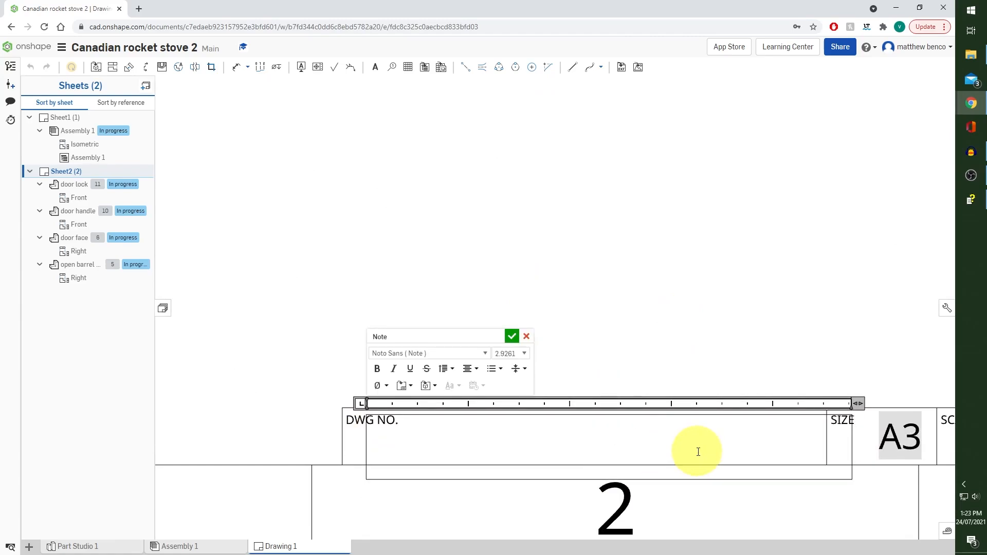
type("1")
scroll(698, 437, "down", 10)
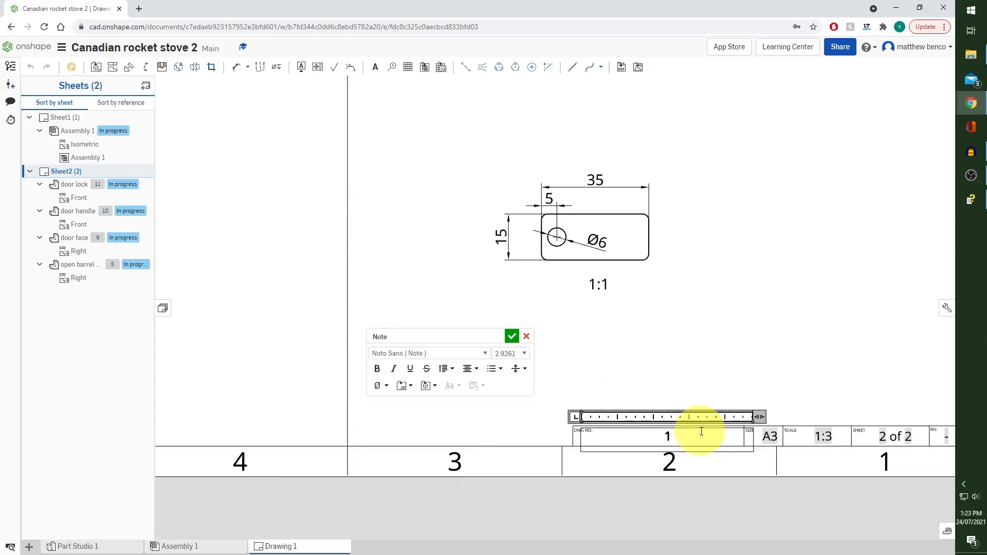
left_click(511, 336)
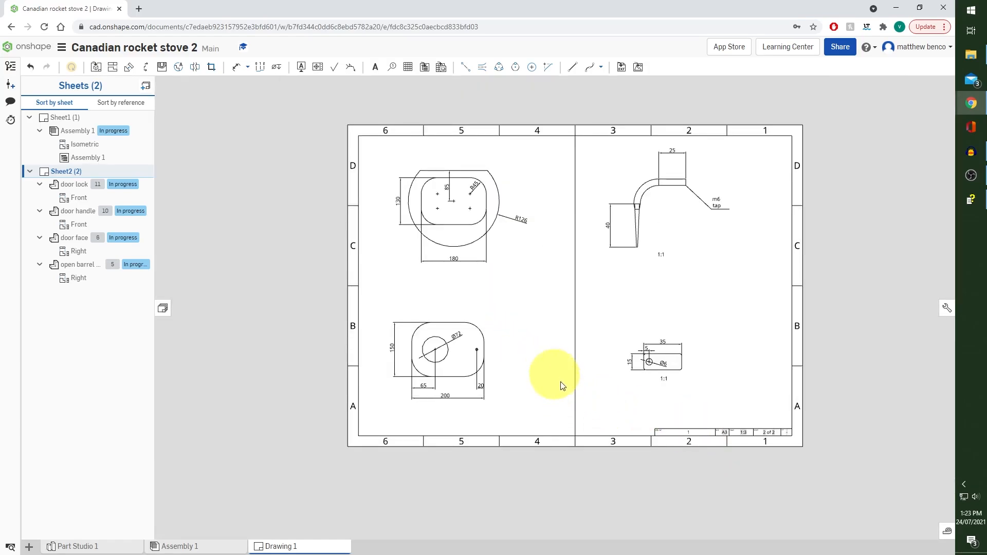
Add a third sheet and insert a Top view of the plate part at 1:4 scale in its upper area, across zones 5 and 4
left_click(146, 86)
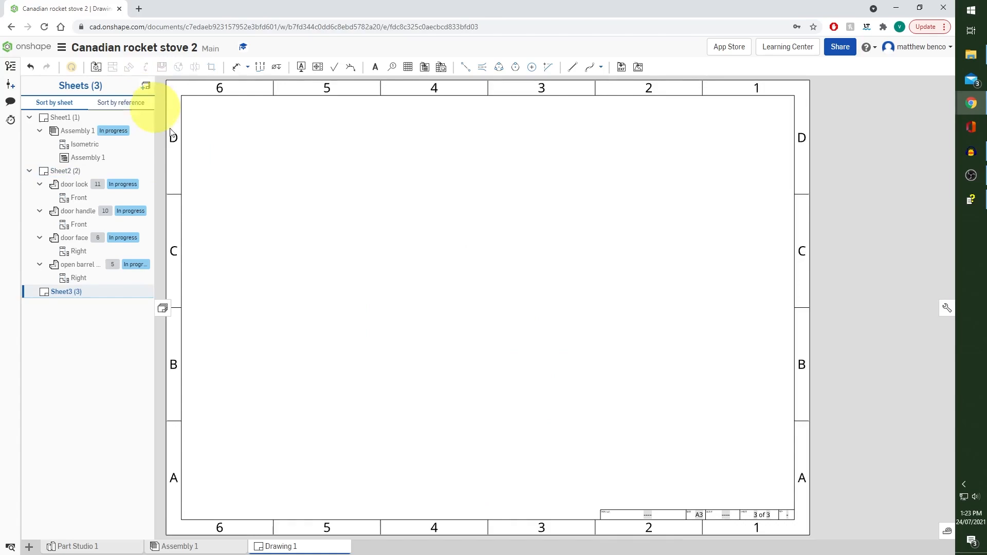
left_click(97, 68)
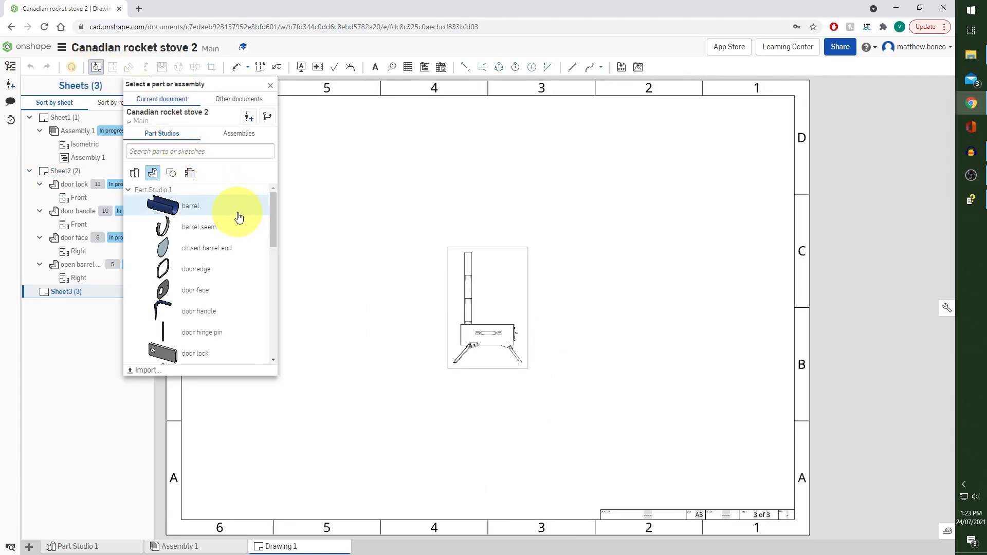
scroll(239, 217, "down", 4)
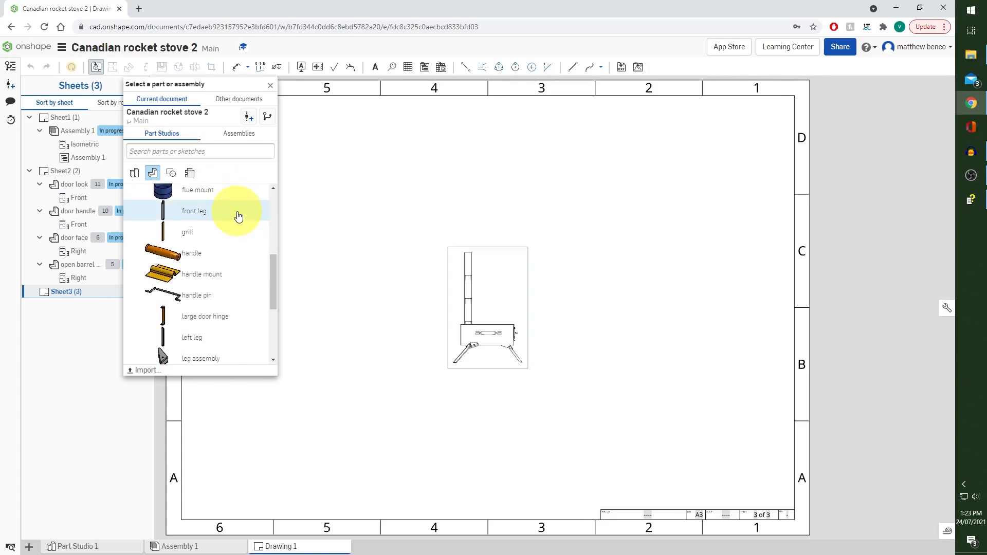
scroll(236, 214, "down", 3)
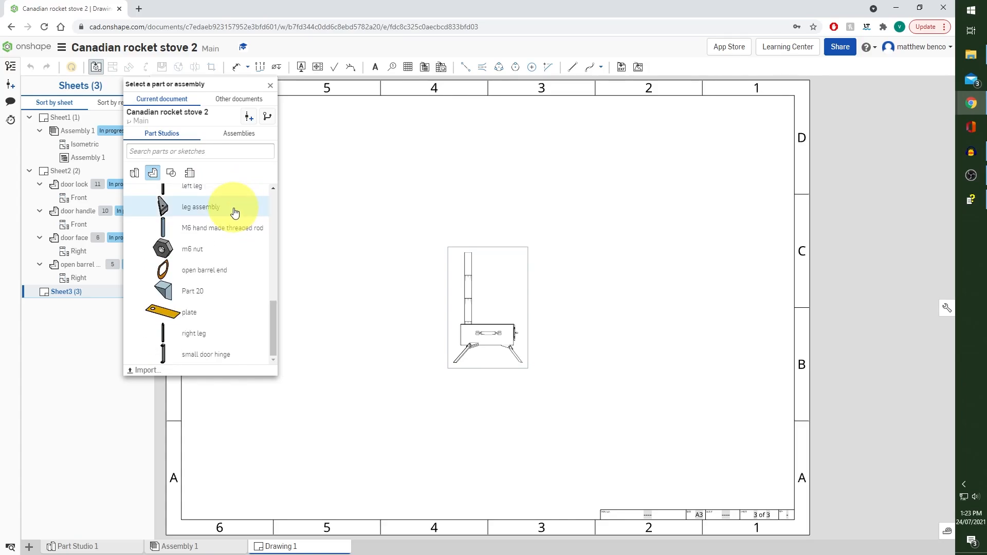
left_click(218, 313)
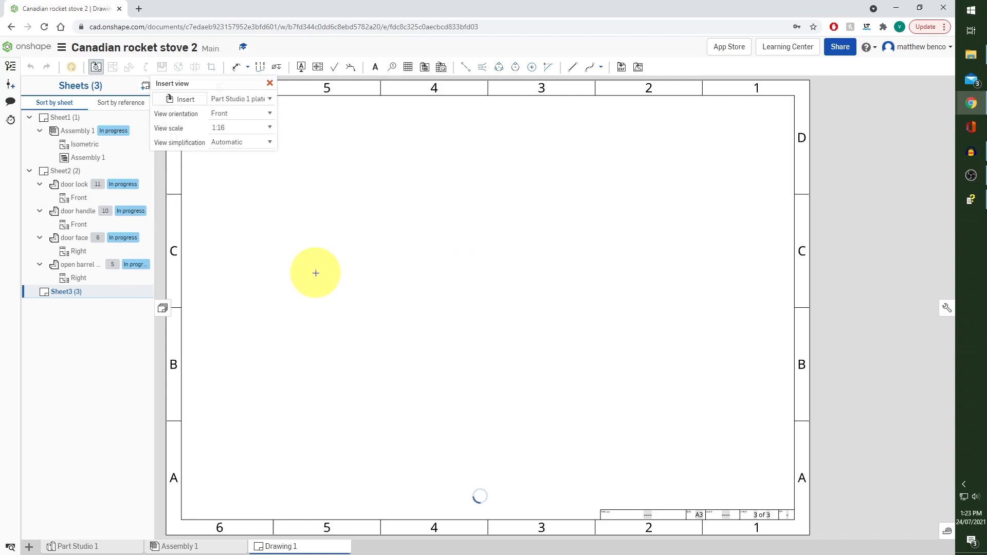
left_click(270, 132)
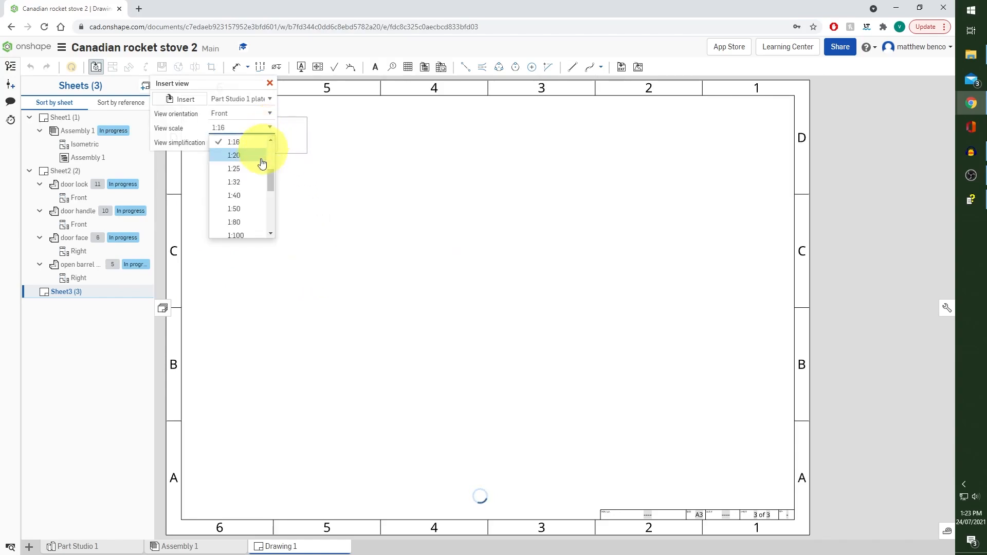
scroll(249, 164, "up", 1)
left_click(246, 181)
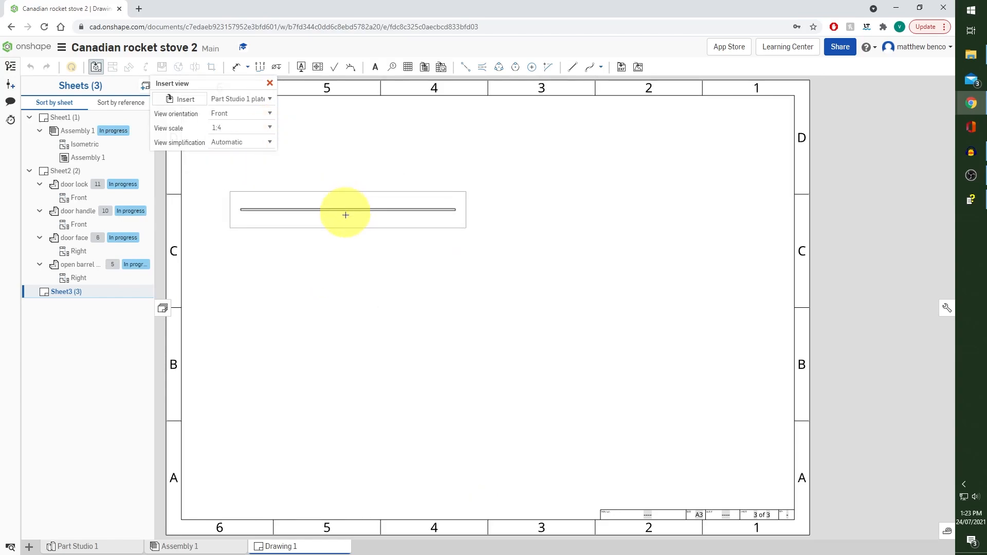
left_click(270, 113)
left_click(244, 125)
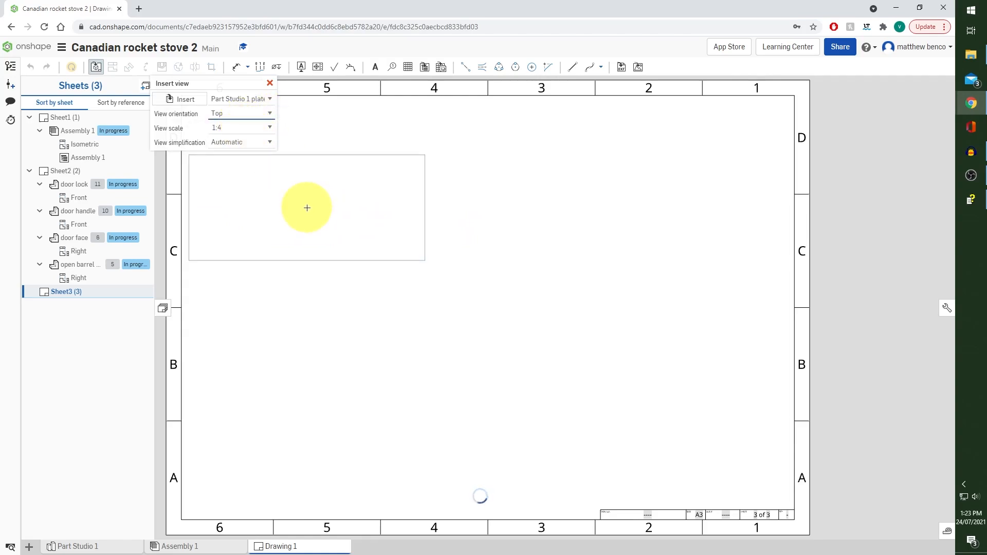
left_click(344, 190)
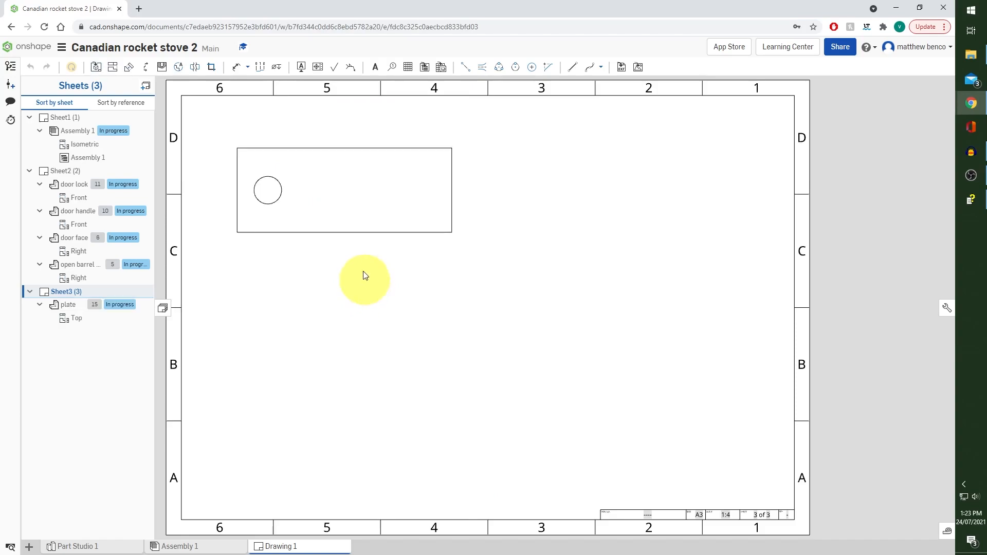
Set the plate view's rotation angle to 90 and move the view into rows C and B, mostly within zone 5
left_click(366, 188)
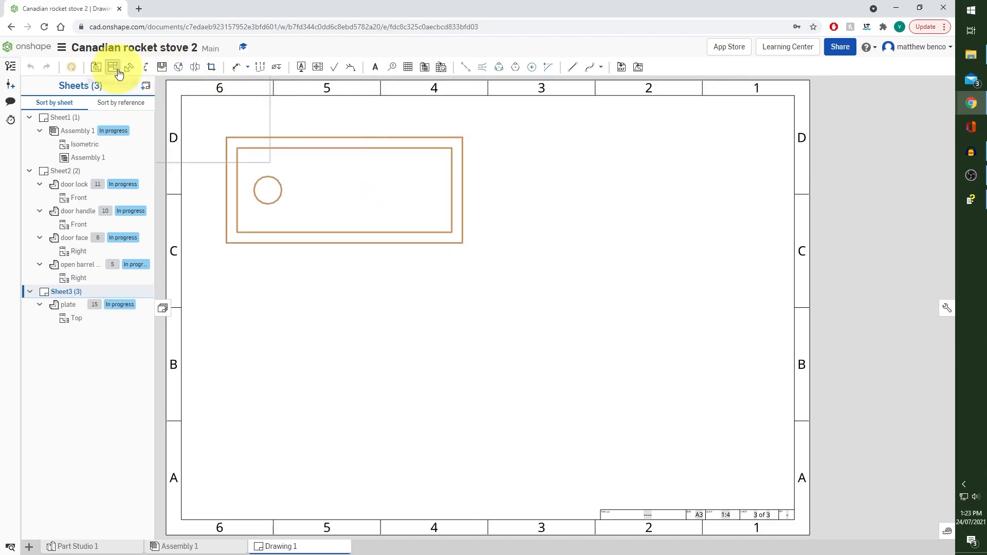
right_click(359, 166)
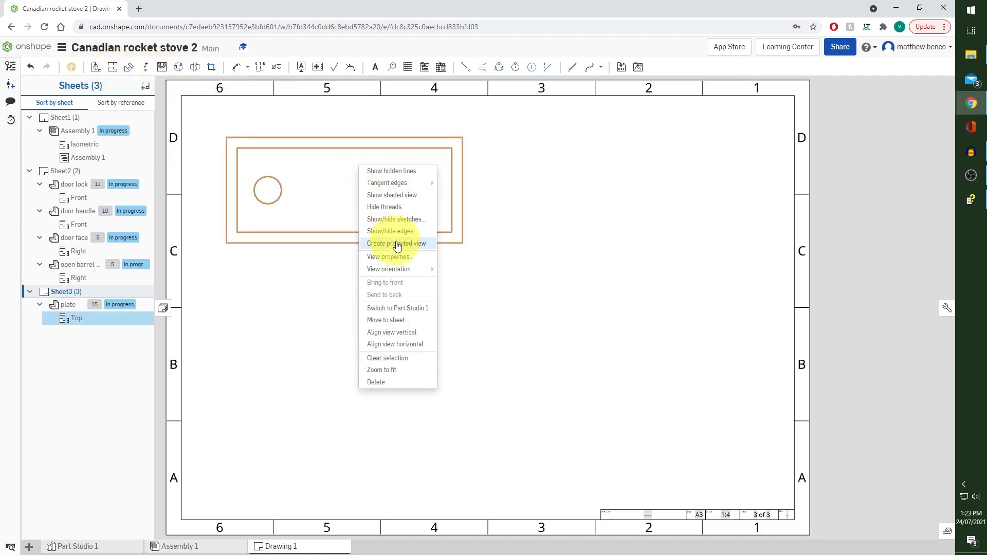
left_click(418, 257)
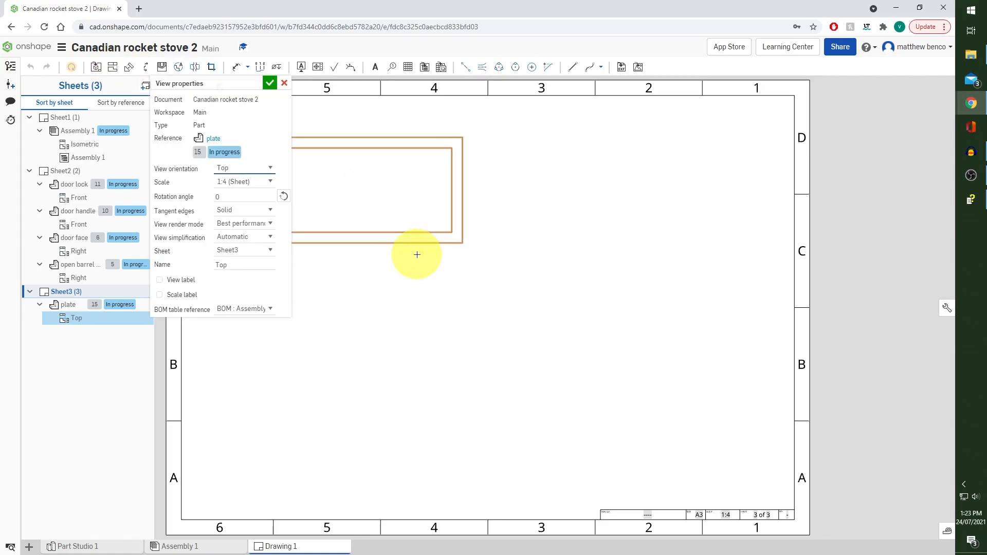
left_click(215, 197)
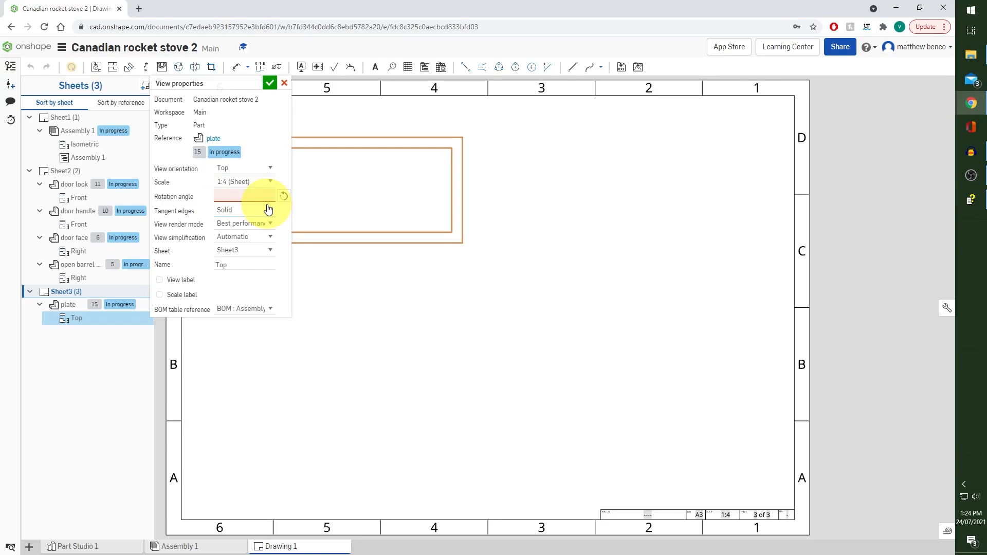
key("Return")
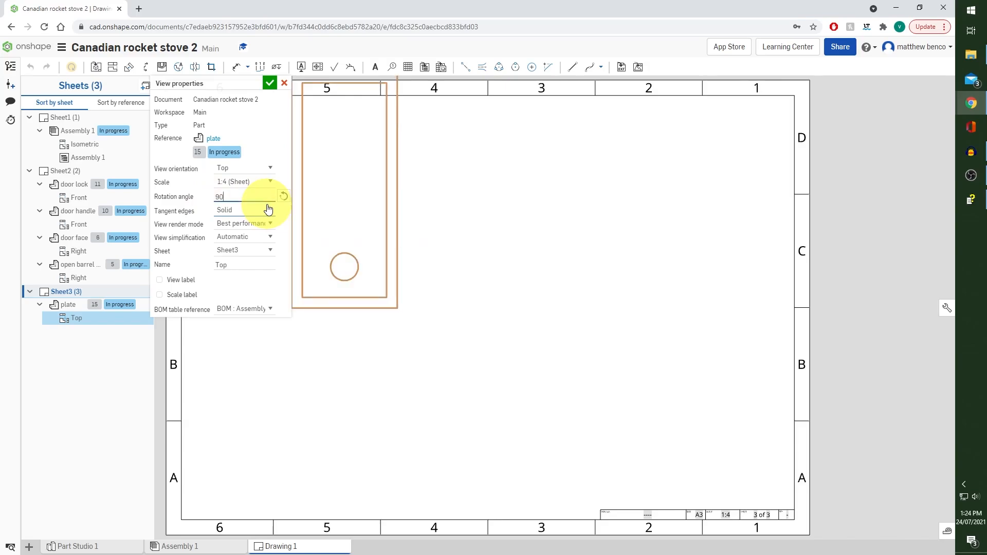
left_click(271, 84)
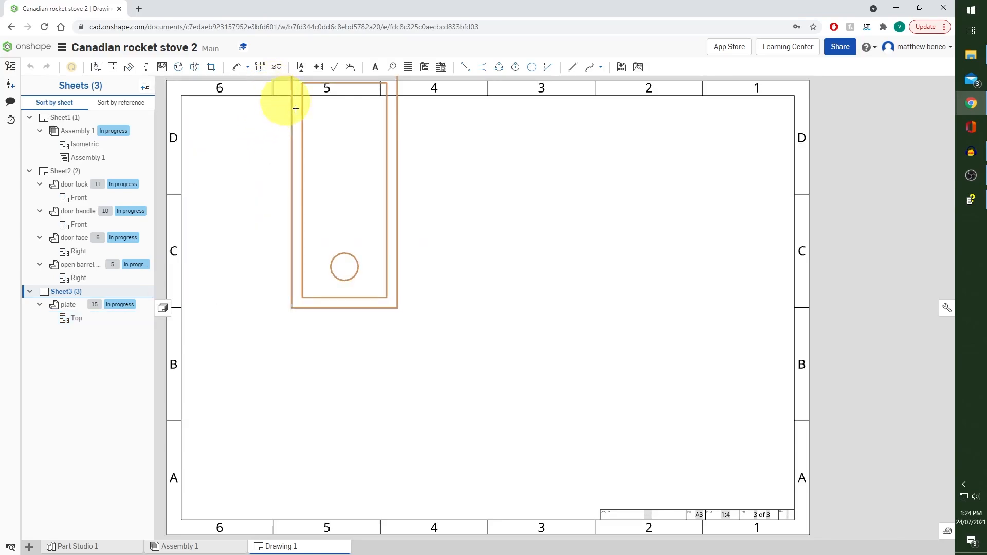
left_click_drag(373, 164, 330, 270)
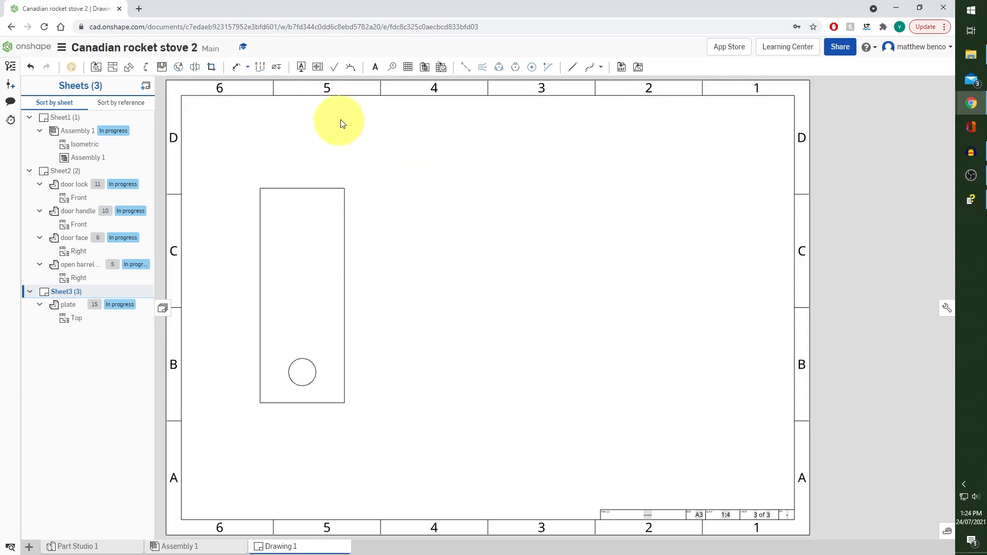
Add a centre mark to the plate's hole and dimension the plate's overall height and width
left_click(531, 67)
left_click(315, 367)
left_click(237, 67)
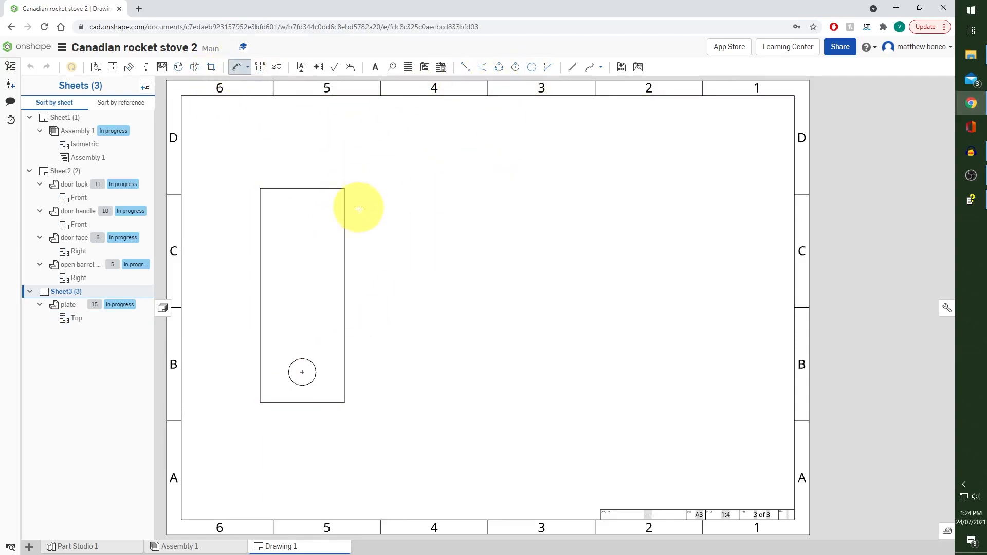
left_click(260, 223)
left_click(242, 293)
left_click(297, 403)
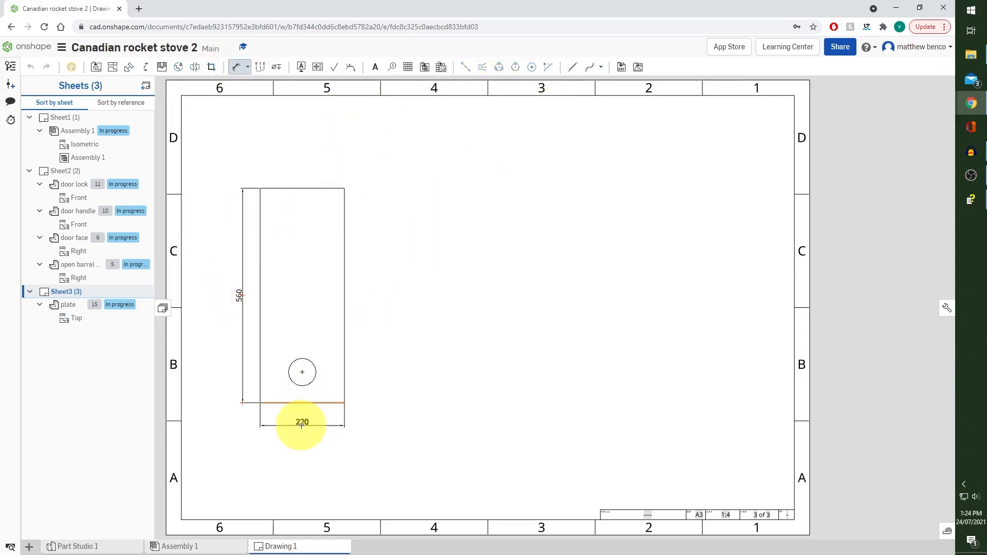
left_click(301, 422)
Dimension the hole's diameter and the distance from its centre to the plate's lower edge
left_click(308, 385)
left_click(321, 342)
left_click(303, 372)
left_click(302, 403)
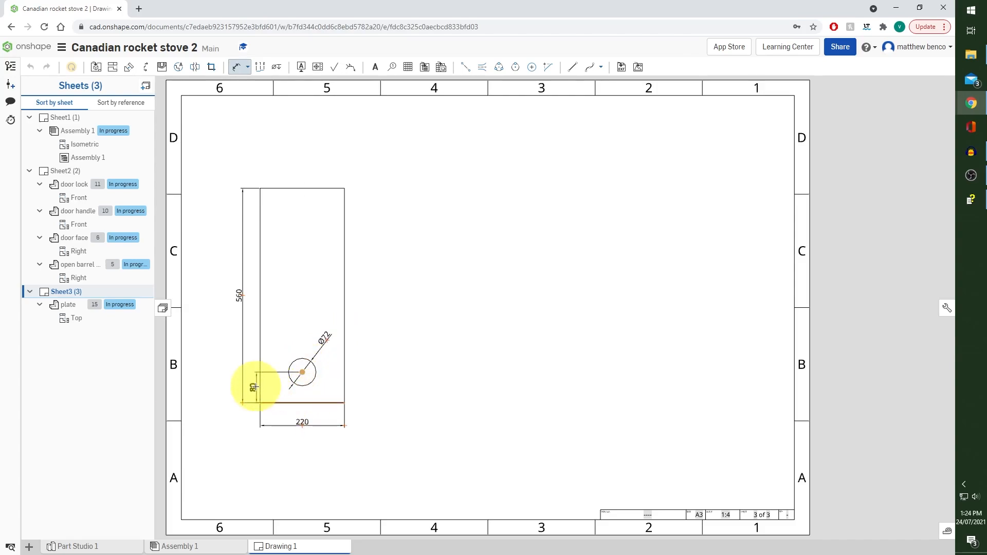
left_click(250, 386)
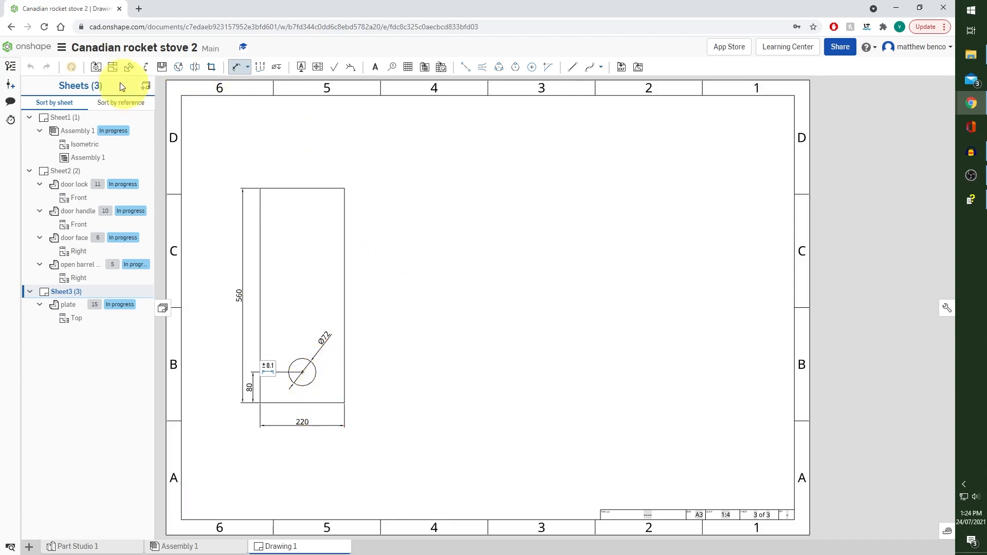
Insert a Front view of the flue part at 1:4 scale in zone 2, spanning rows D and C
left_click(96, 67)
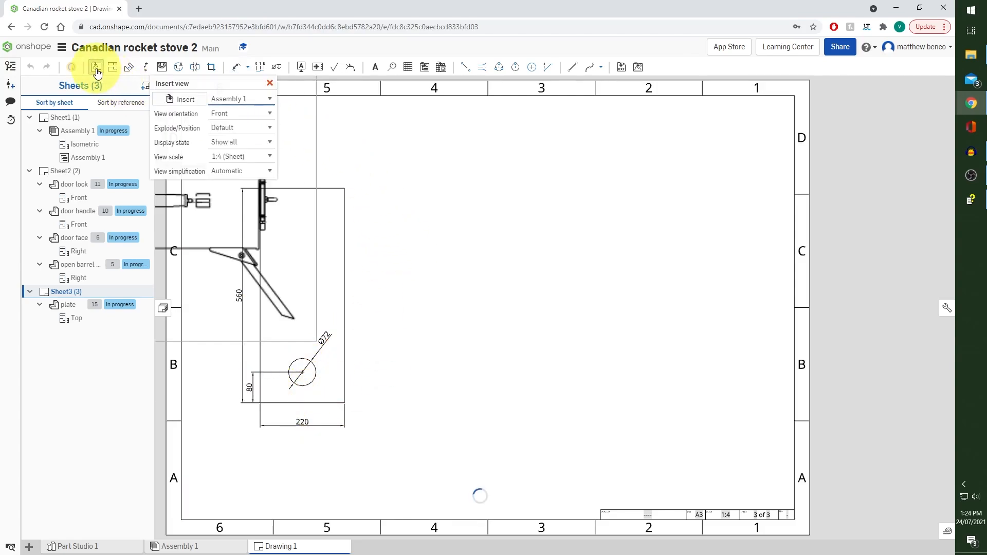
left_click(194, 98)
scroll(211, 218, "down", 3)
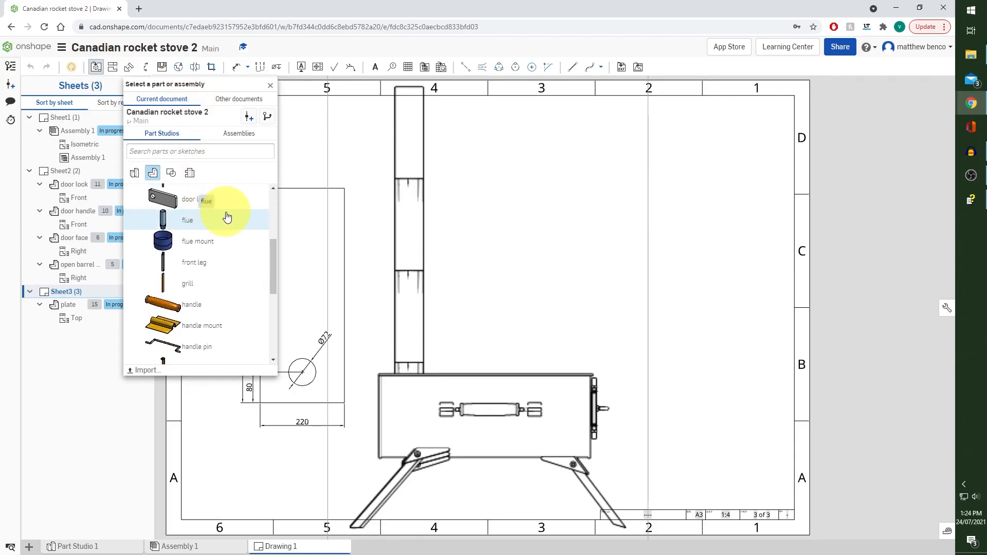
left_click(226, 218)
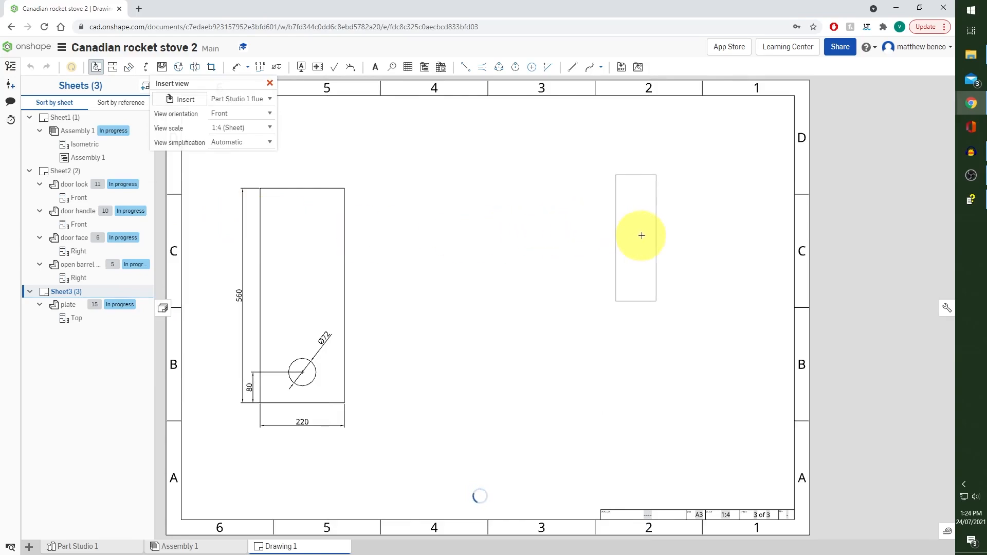
left_click(641, 221)
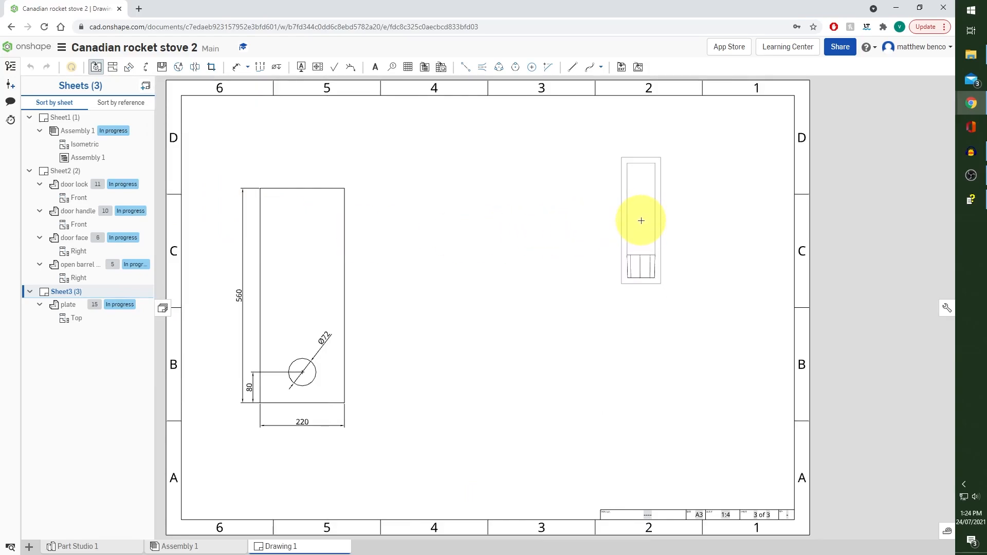
Insert a Front view of the flue mount part at 1:4 scale directly below the flue view
left_click(95, 68)
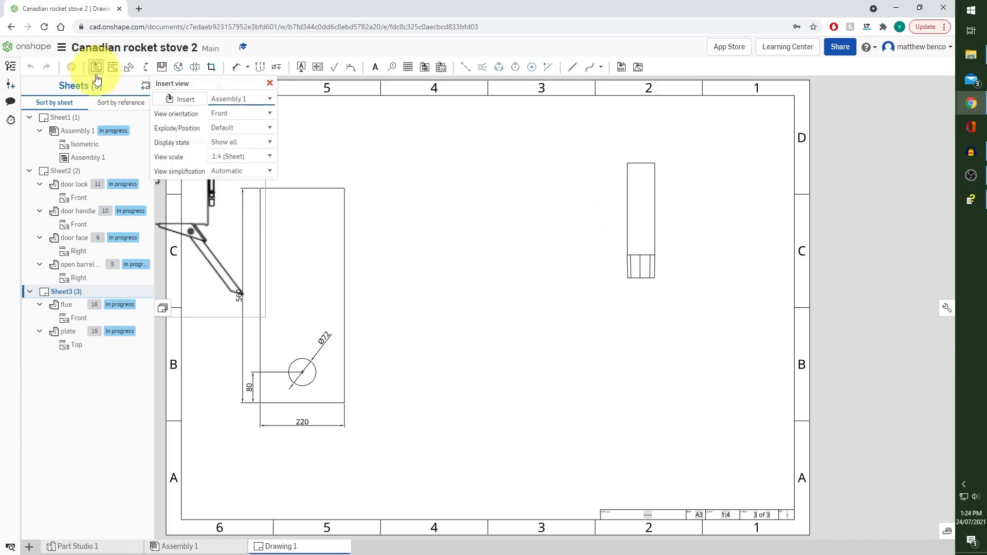
left_click(178, 99)
scroll(210, 242, "down", 2)
scroll(208, 256, "down", 1)
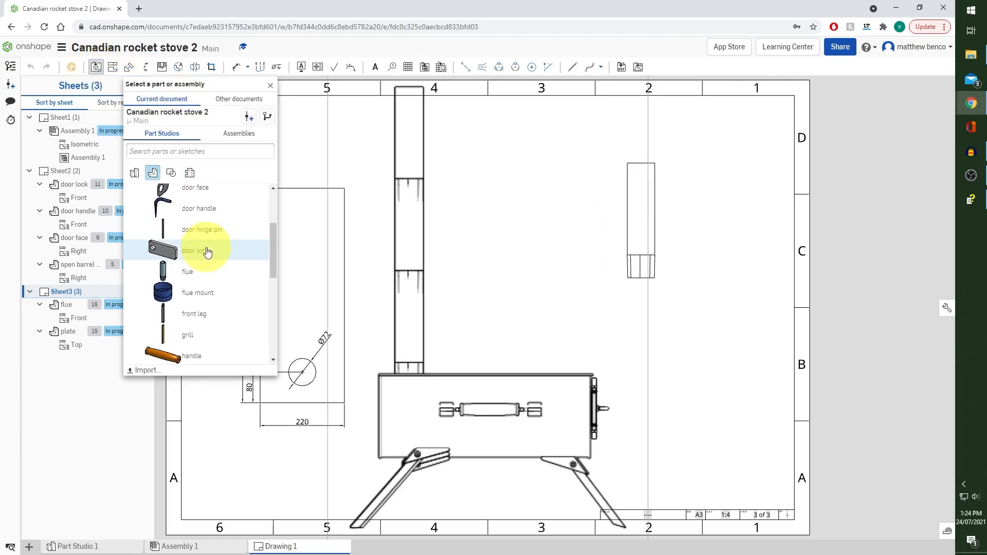
left_click(203, 297)
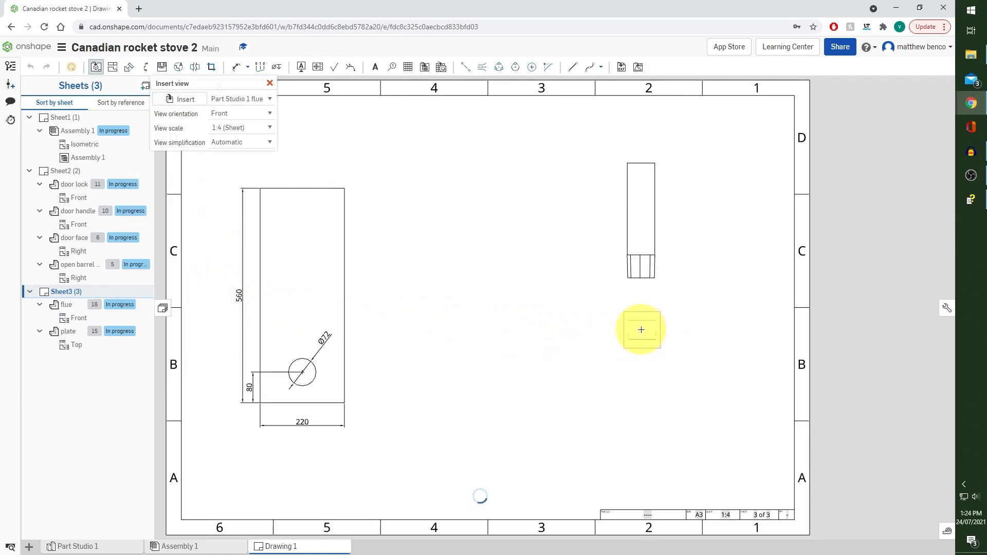
left_click(640, 329)
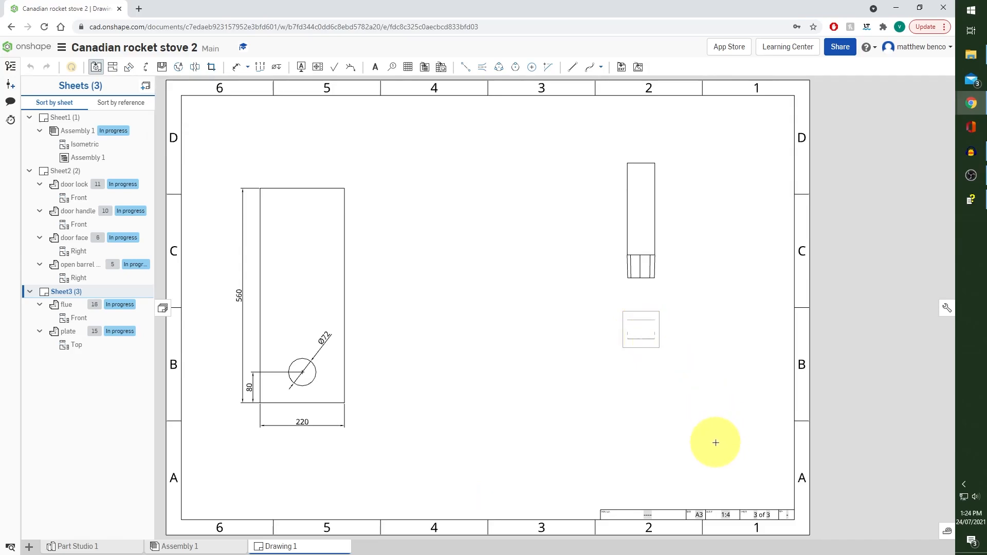
Dimension the flue's width above the view, and its overall height and crimped end length beside it
left_click(236, 67)
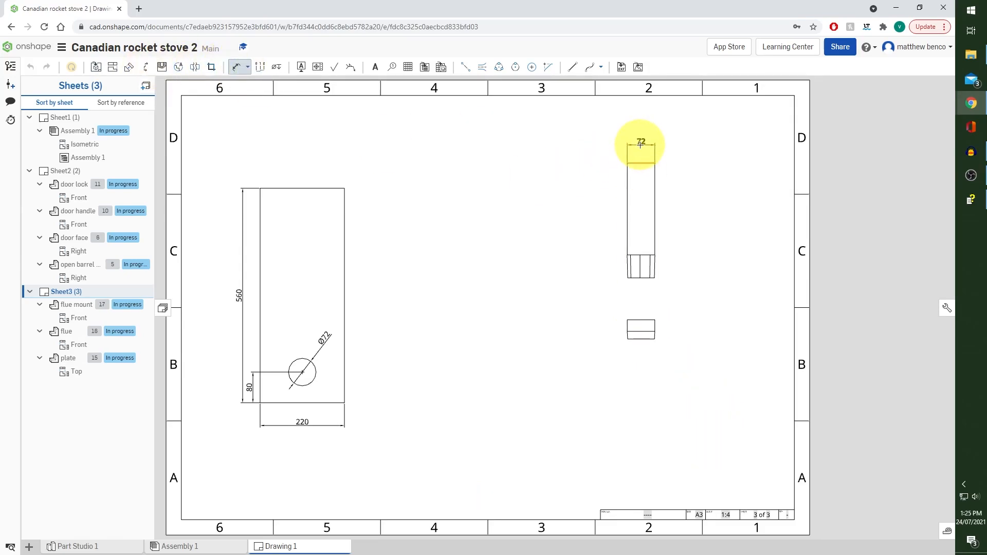
left_click(640, 145)
left_click(628, 164)
left_click(628, 278)
left_click(617, 214)
left_click(630, 255)
left_click(628, 277)
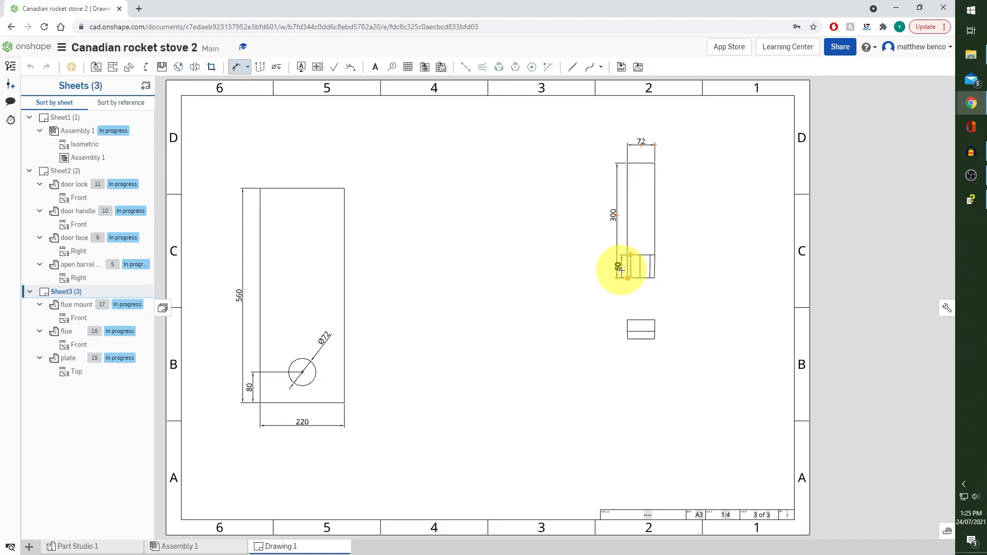
left_click(621, 270)
Dimension the flue mount's width at the middle line and at its lower edge, placing both below the view
scroll(655, 329, "up", 3)
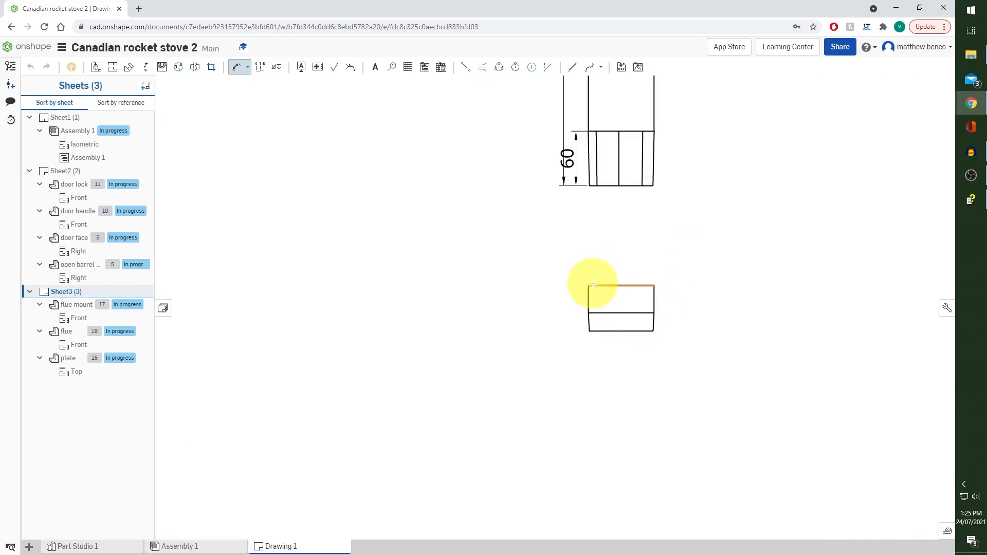
left_click(607, 313)
left_click(623, 416)
left_click(621, 331)
left_click(626, 353)
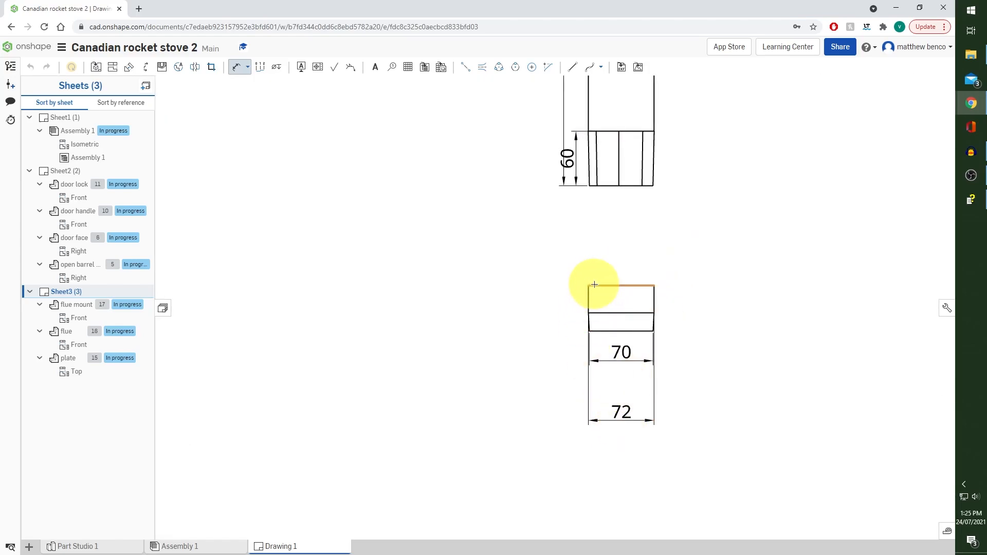
Dimension the heights of the flue mount's upper section and tapered lower section beside the view
left_click(594, 285)
left_click(594, 313)
left_click(562, 295)
left_click(599, 313)
left_click(604, 331)
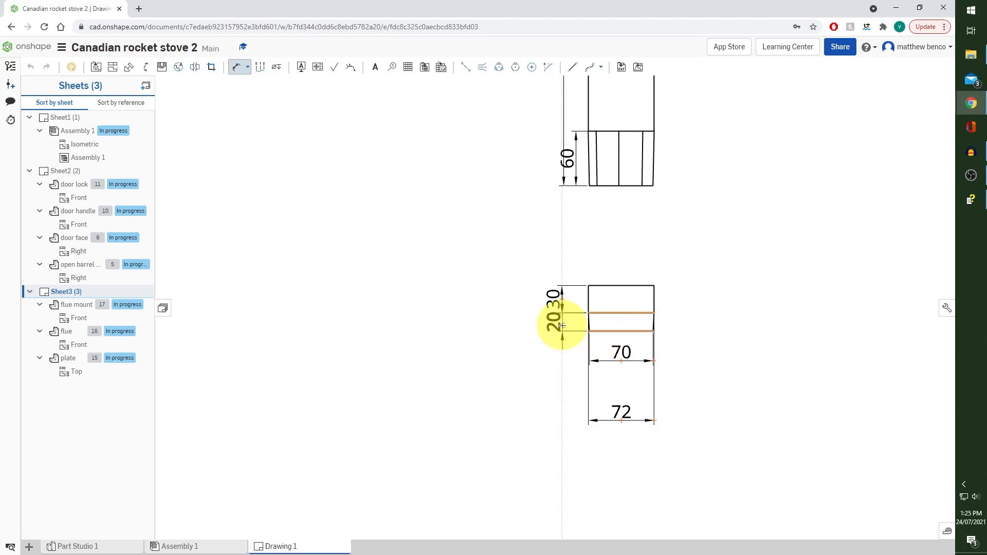
left_click(569, 340)
key("Escape")
Add a leader note reading "Crimp" that points to the fluted lower end of the flue
scroll(734, 249, "down", 3)
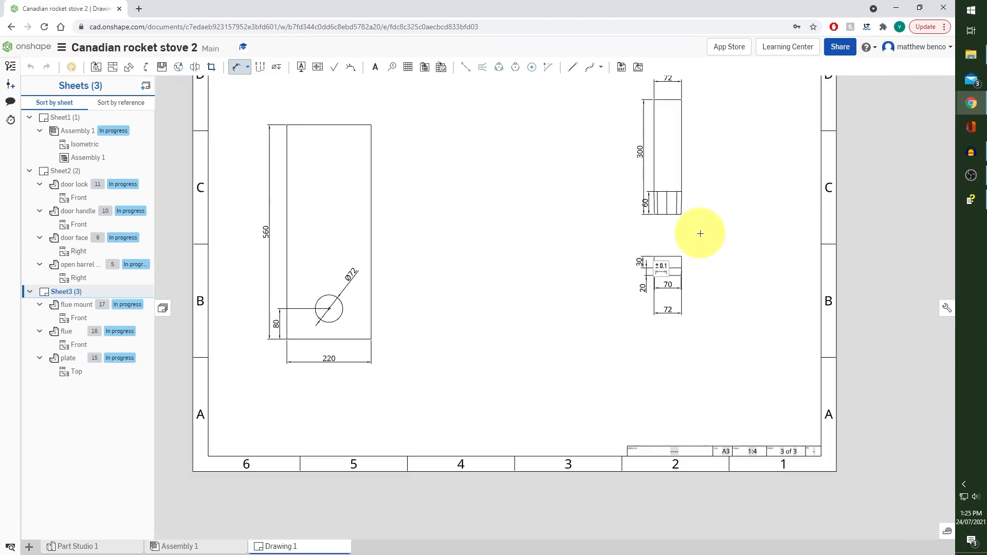
scroll(710, 231, "up", 1)
left_click(374, 67)
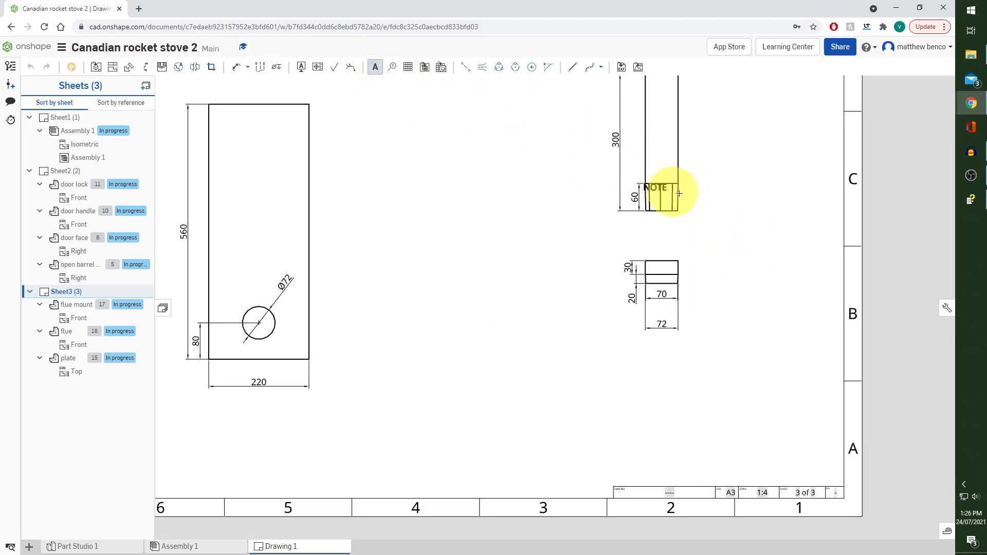
left_click(677, 204)
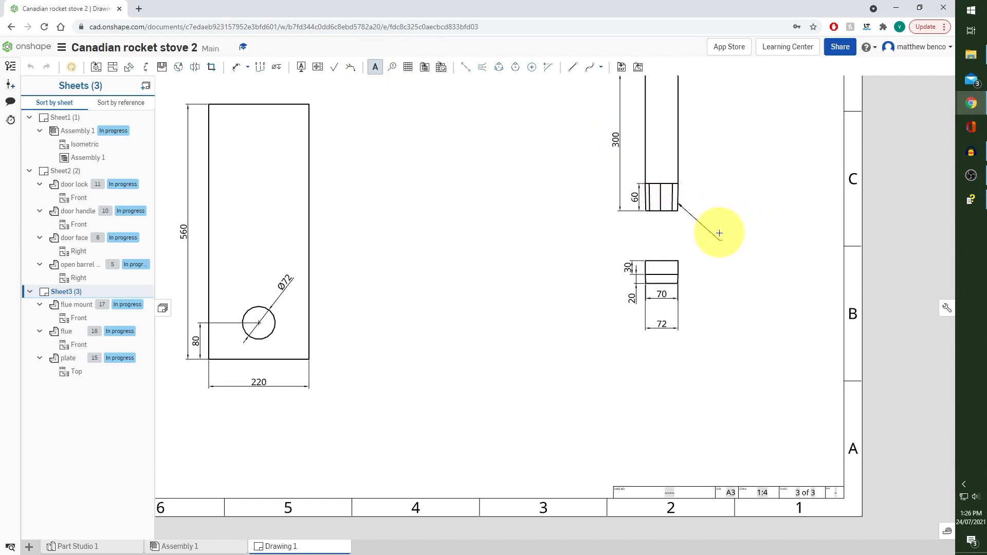
left_click(718, 233)
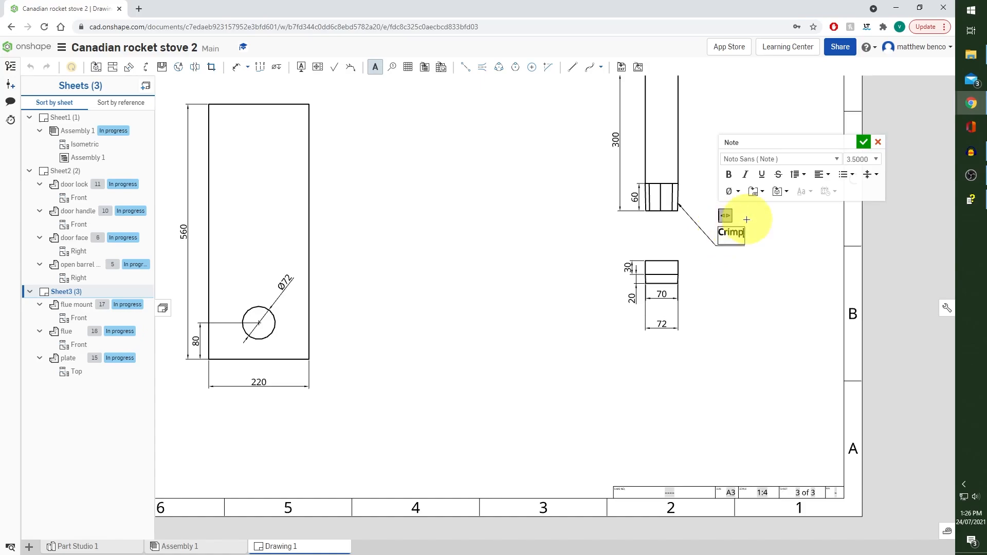
left_click(863, 143)
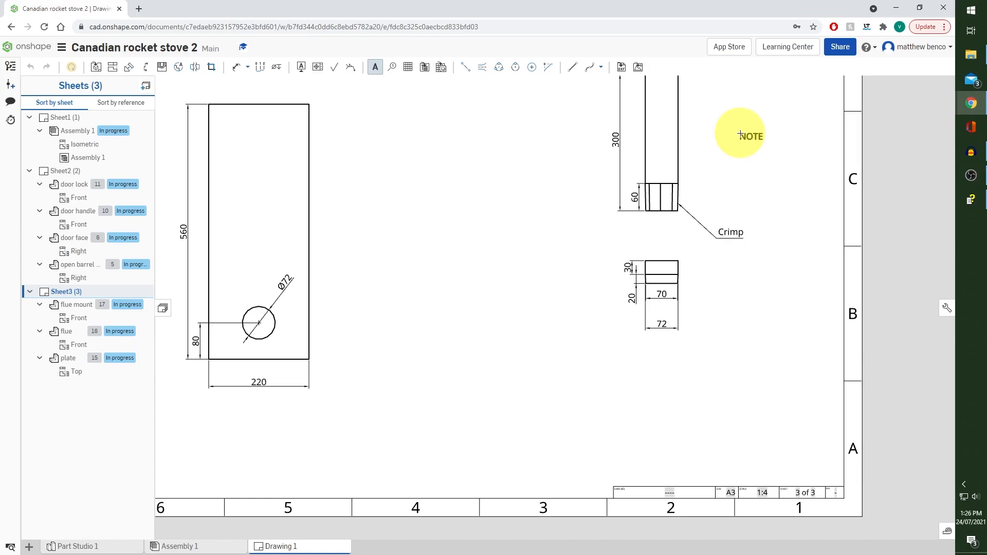
left_click(375, 67)
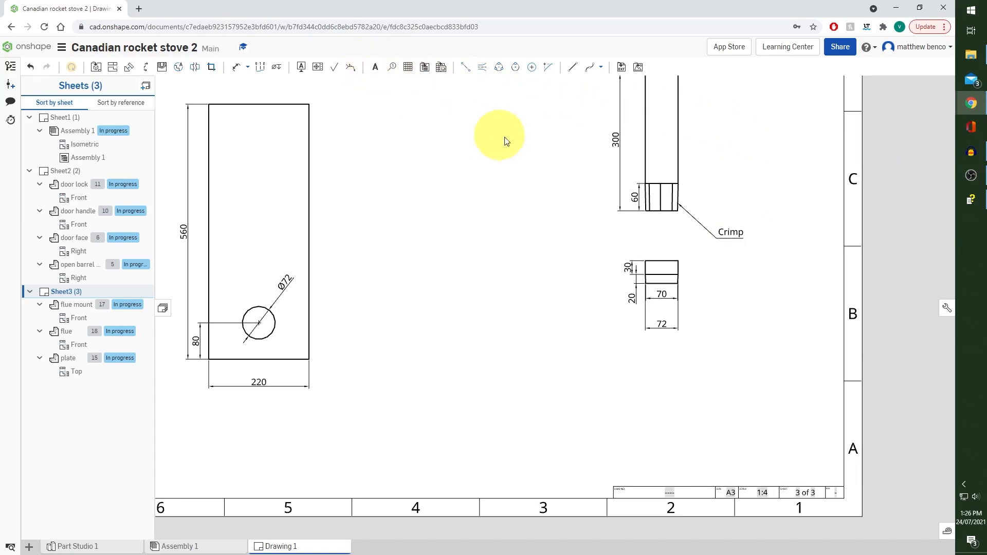
Add a fourth sheet and place a front view of the handle on its upper area at 1:1 scale
key("f")
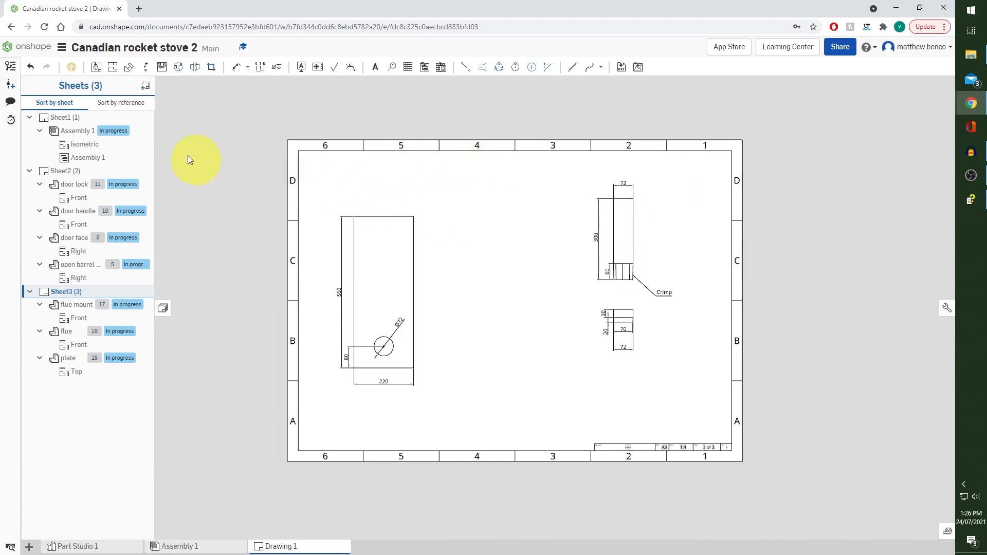
left_click(146, 87)
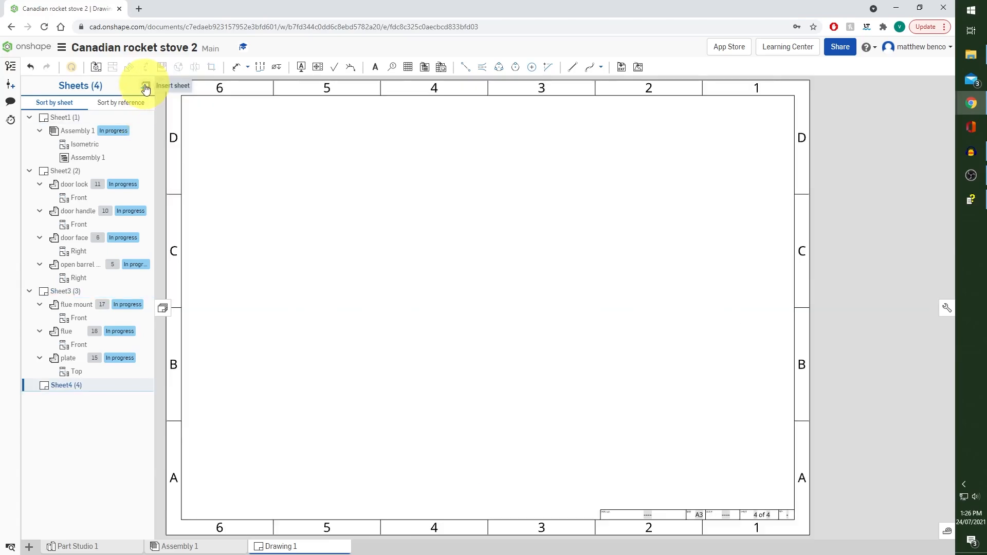
left_click(96, 72)
left_click(257, 98)
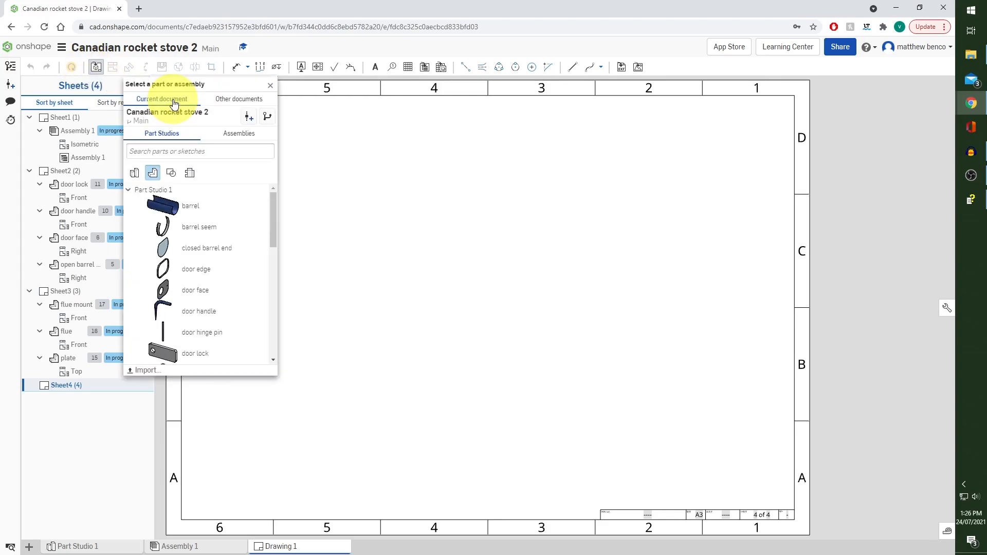
left_click(229, 223)
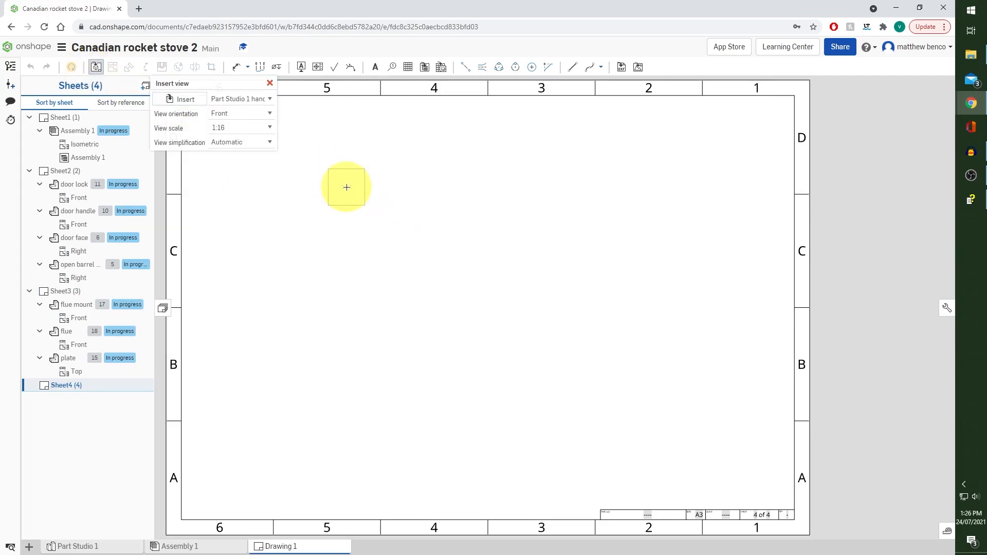
left_click(268, 129)
scroll(255, 167, "up", 3)
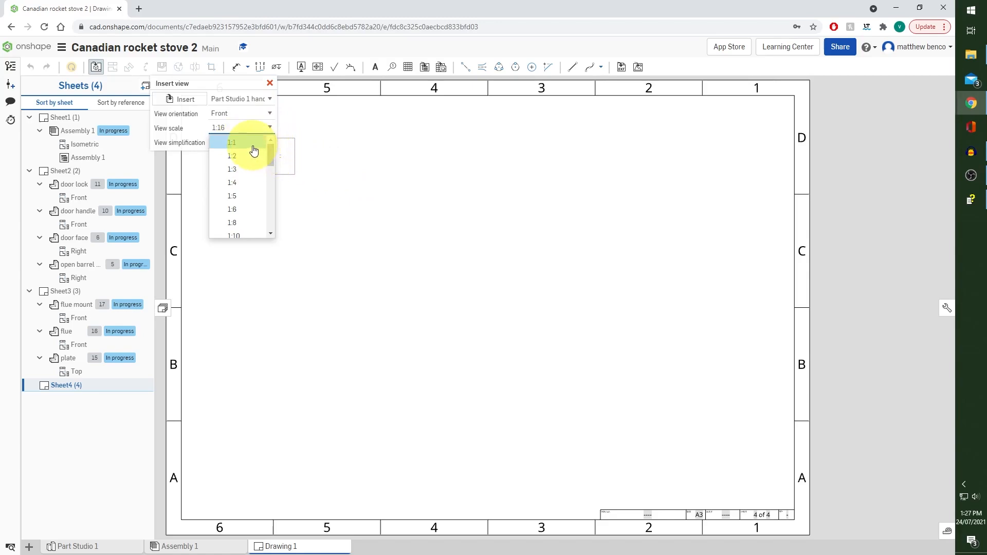
left_click(255, 144)
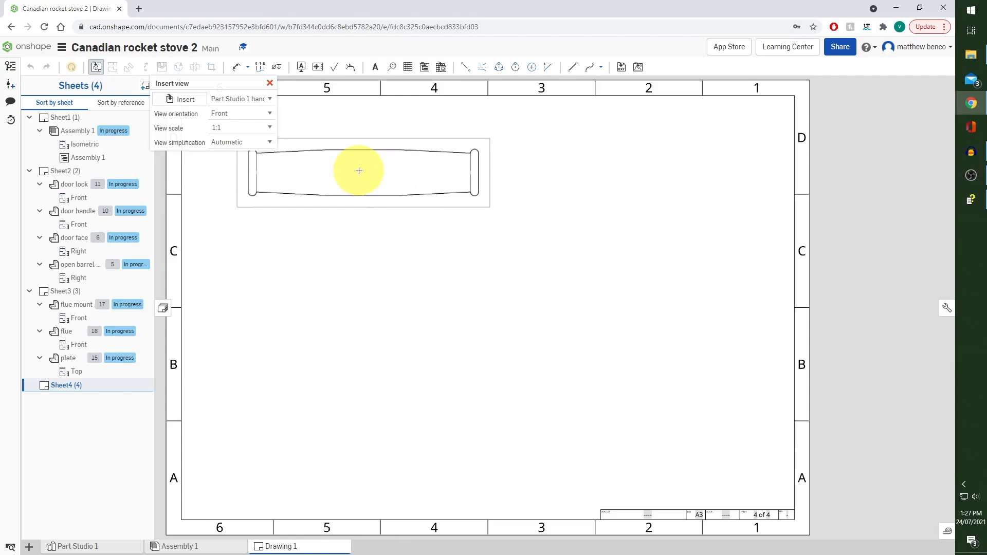
left_click(358, 170)
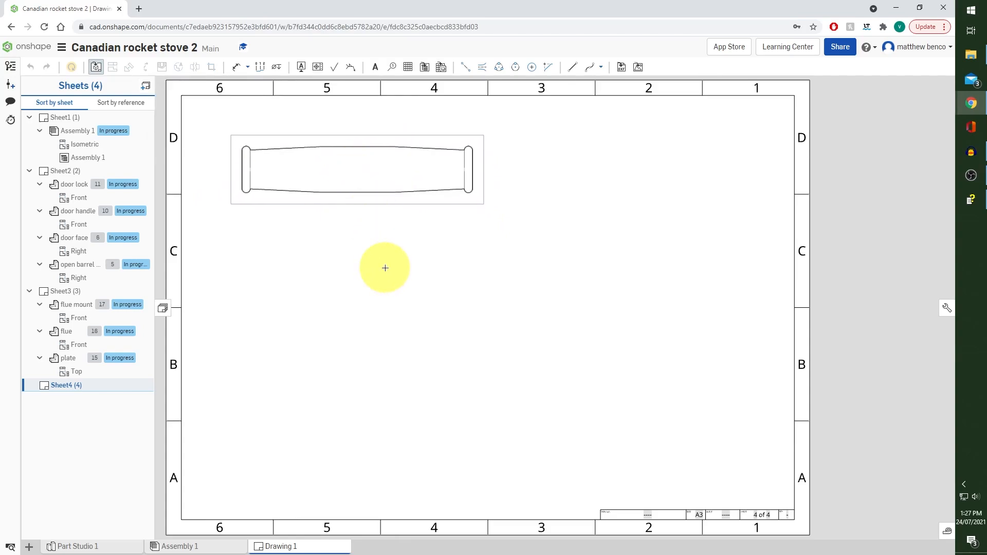
Place a top view of the handle pin at the 1:1 sheet scale below the handle, and centre the handle view above it
left_click(97, 68)
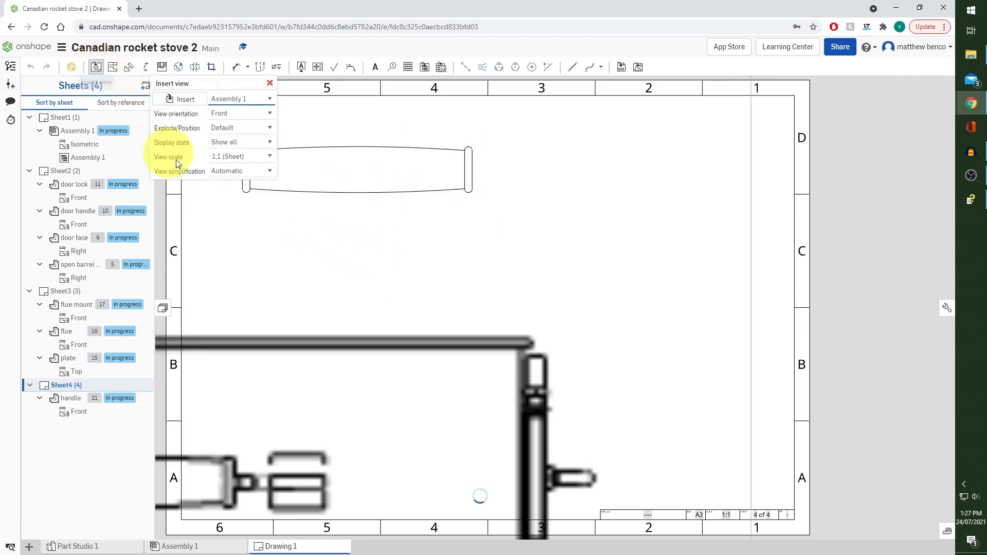
left_click(183, 102)
scroll(198, 196, "down", 5)
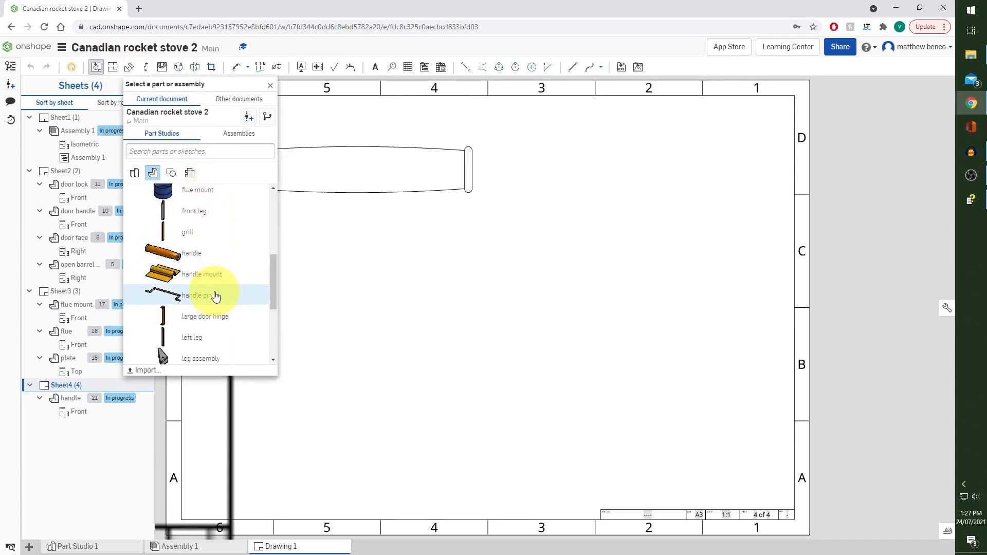
left_click(226, 303)
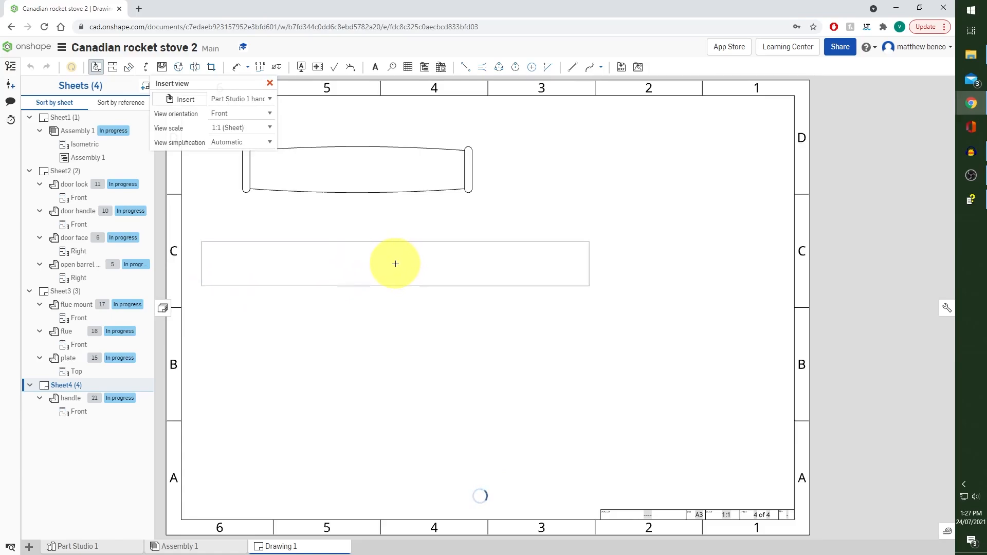
left_click(268, 113)
left_click(262, 146)
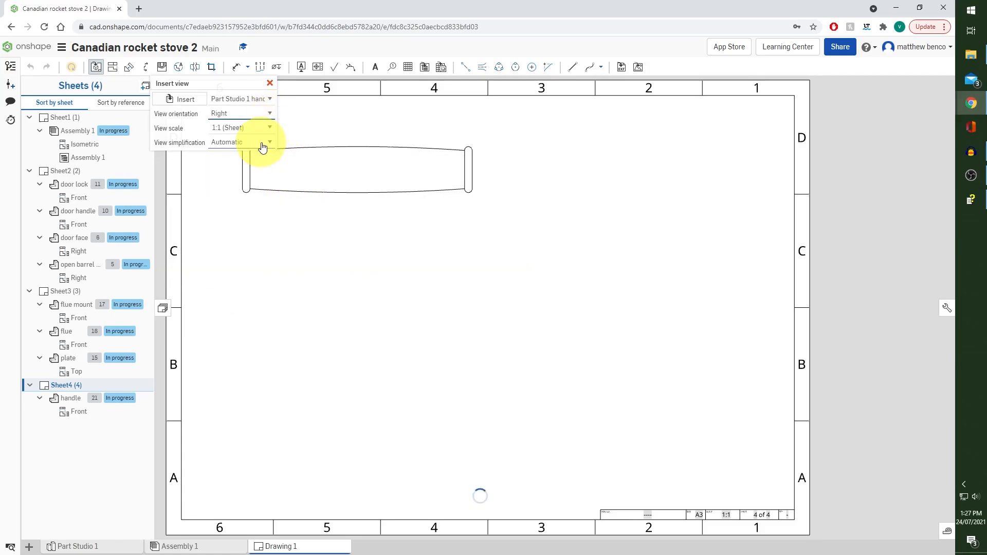
left_click(269, 114)
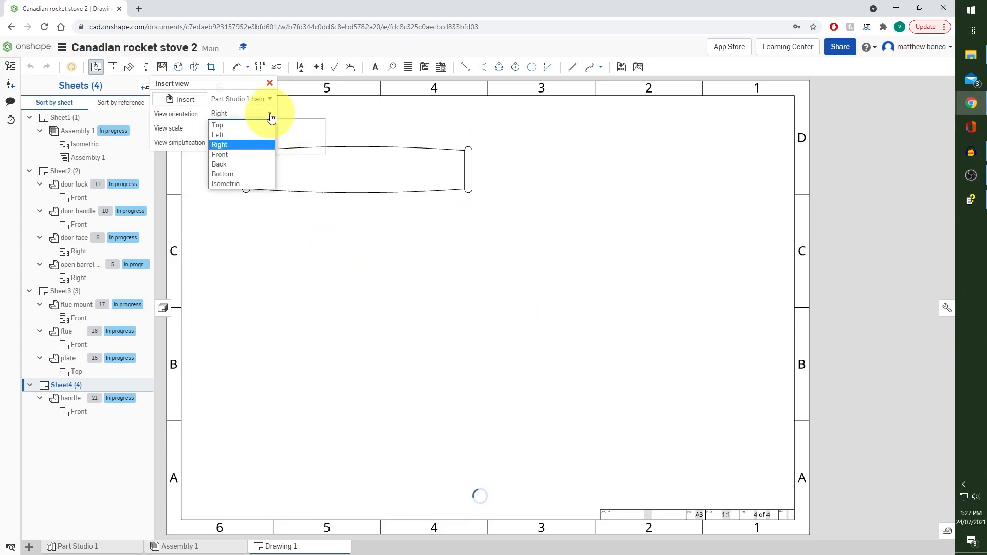
left_click(249, 121)
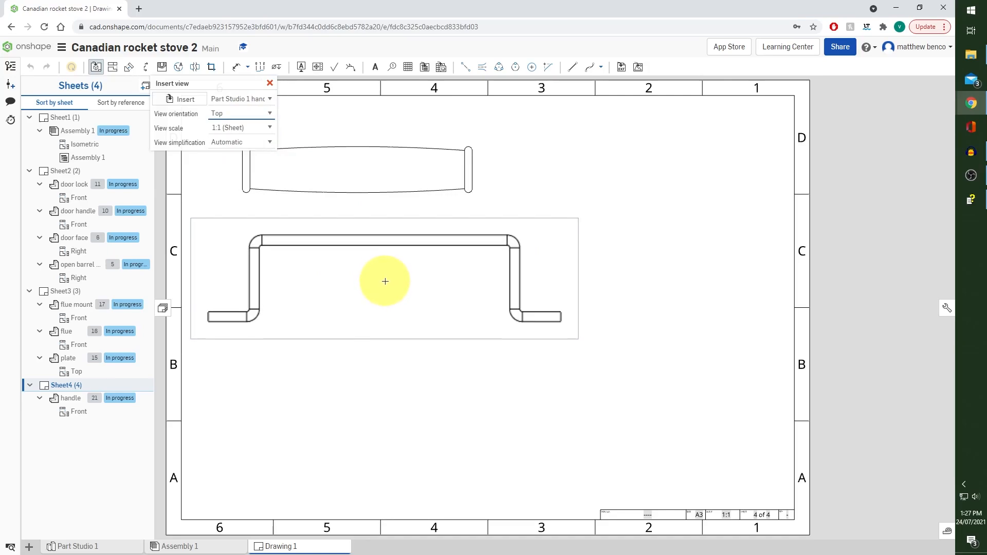
left_click(385, 285)
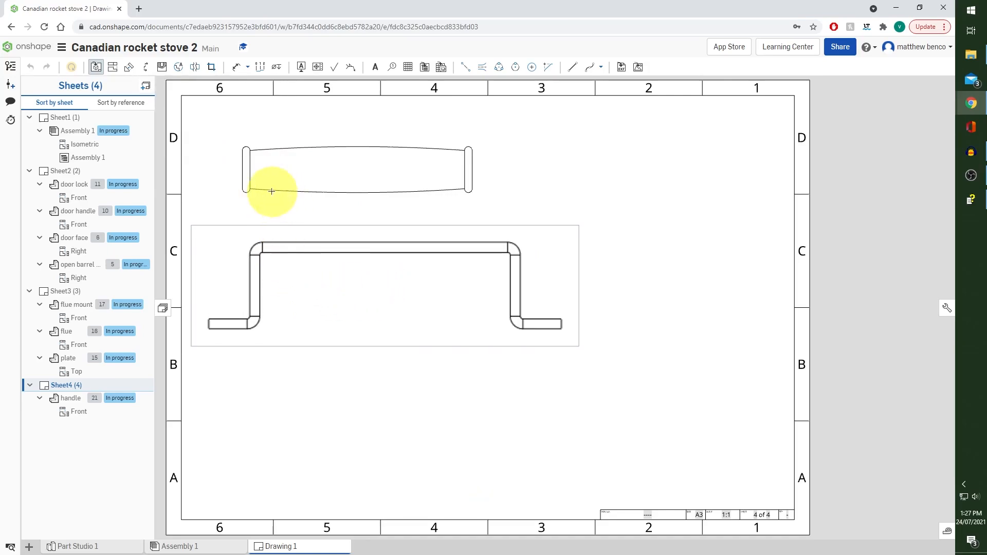
left_click(117, 70)
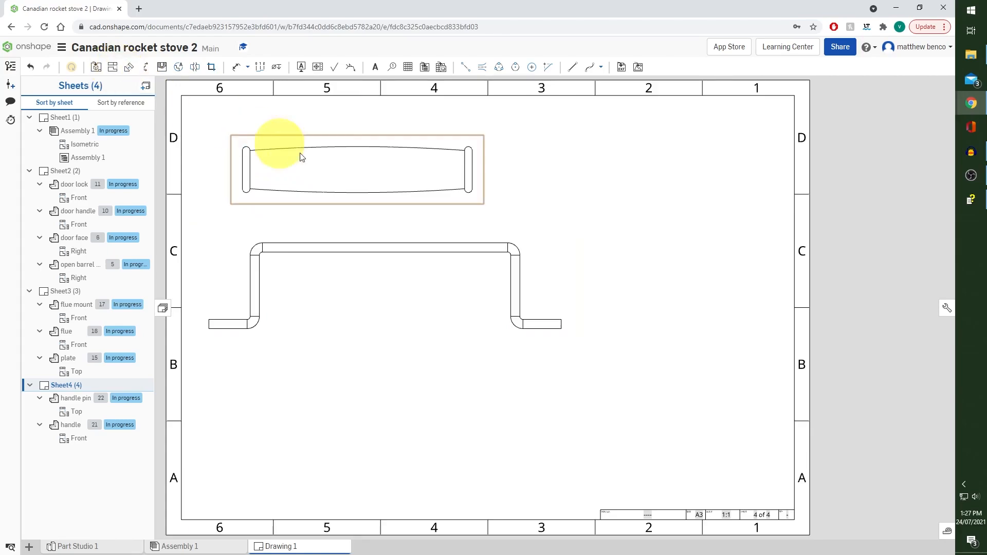
left_click_drag(311, 158, 340, 165)
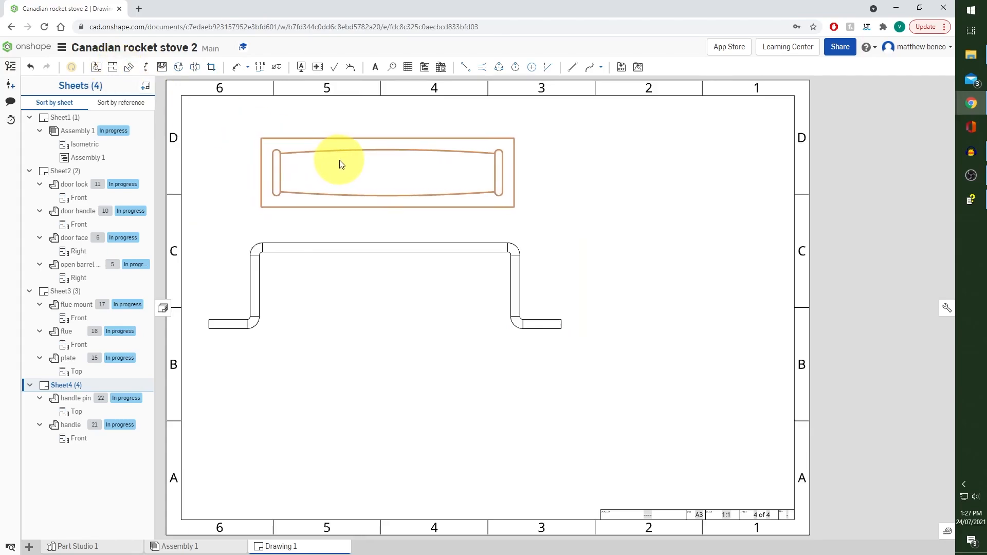
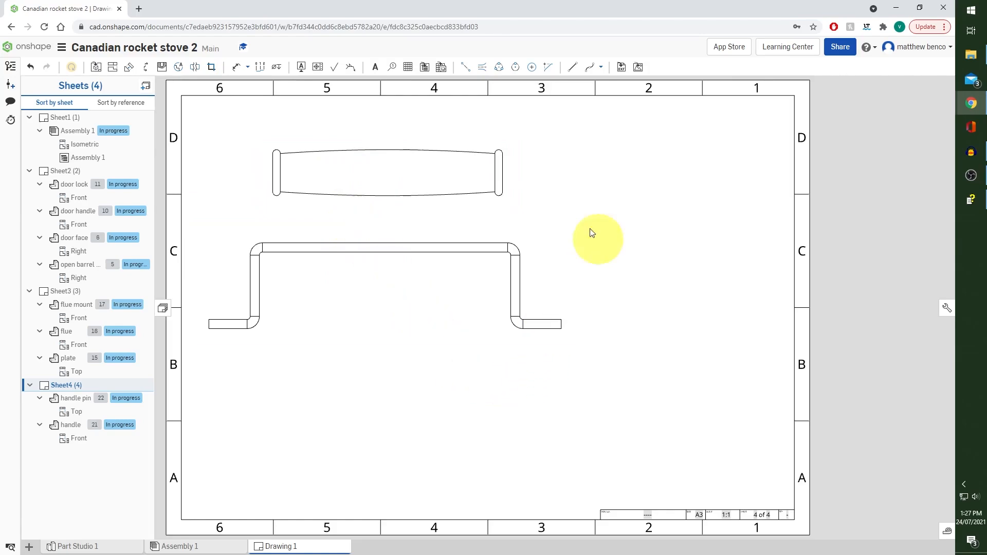
Place a top view of the handle mount at 1:1 sheet scale below the handle pin, and project a right view beside it
left_click(101, 71)
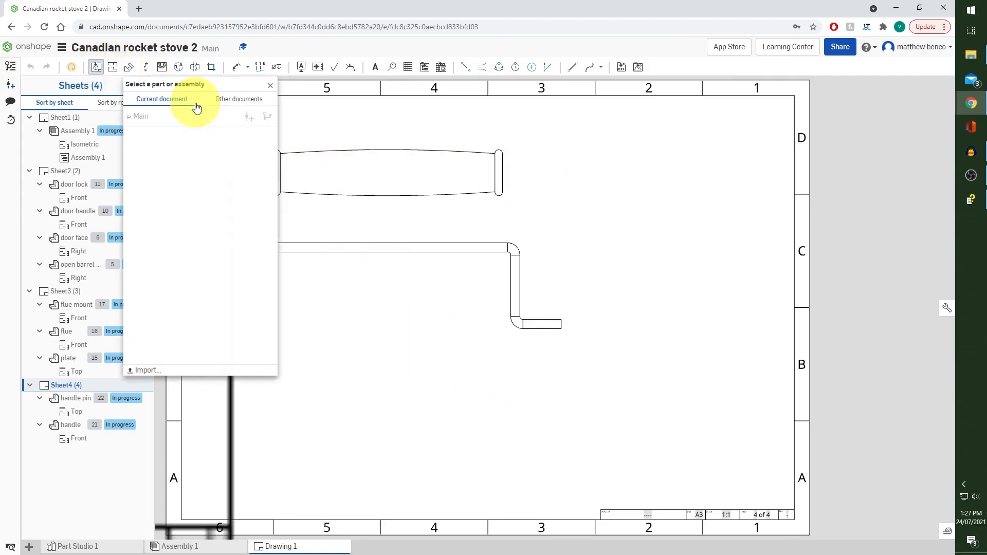
scroll(218, 234, "down", 2)
scroll(218, 234, "down", 4)
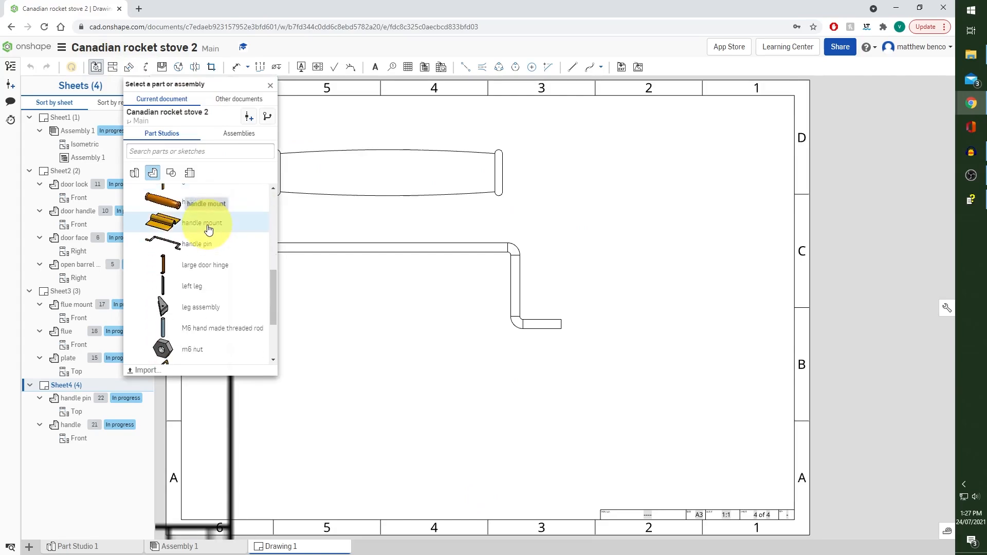
left_click(209, 229)
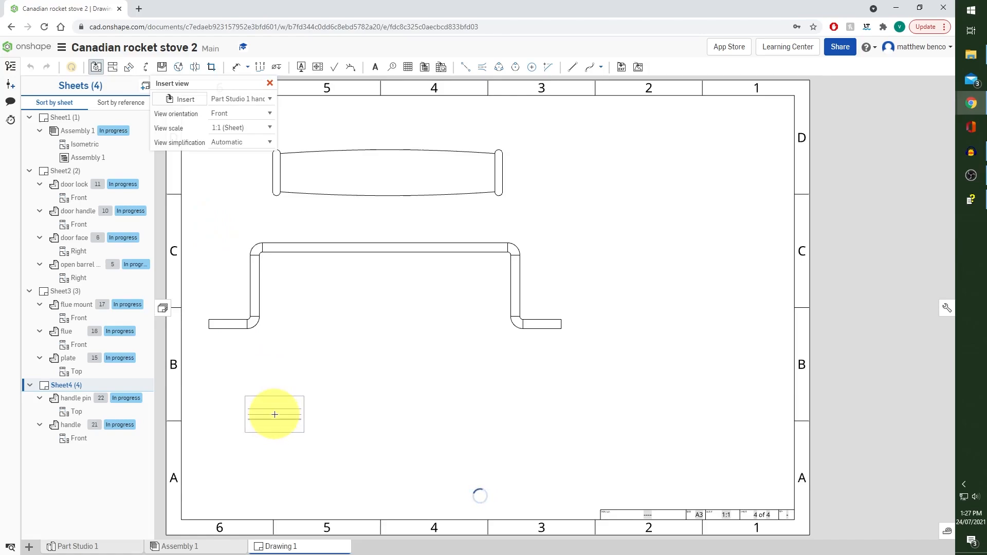
left_click(238, 114)
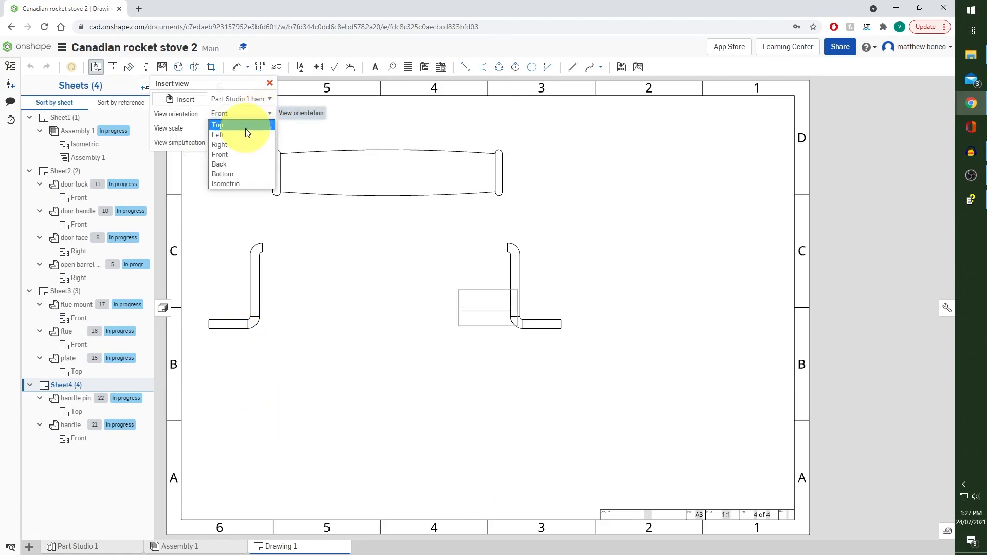
left_click(249, 129)
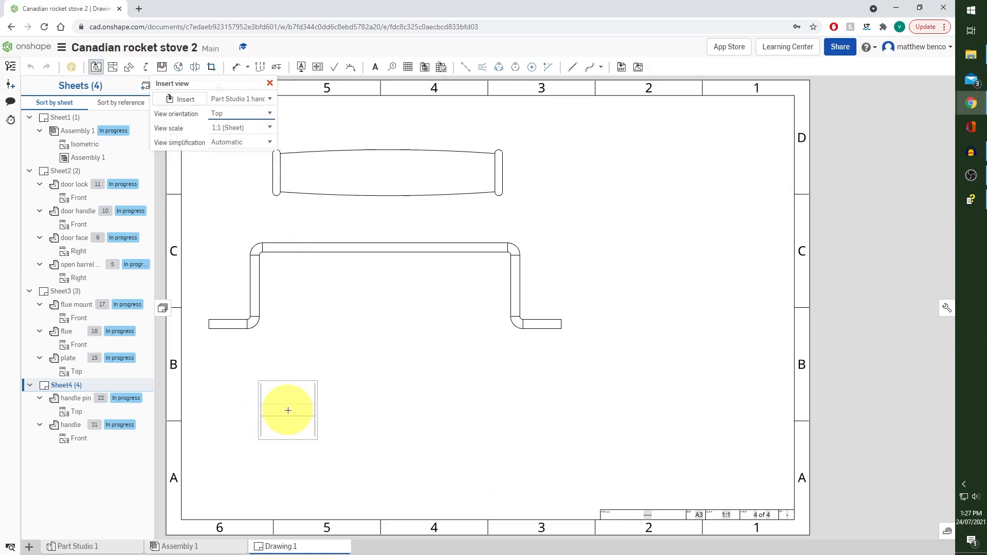
left_click(264, 412)
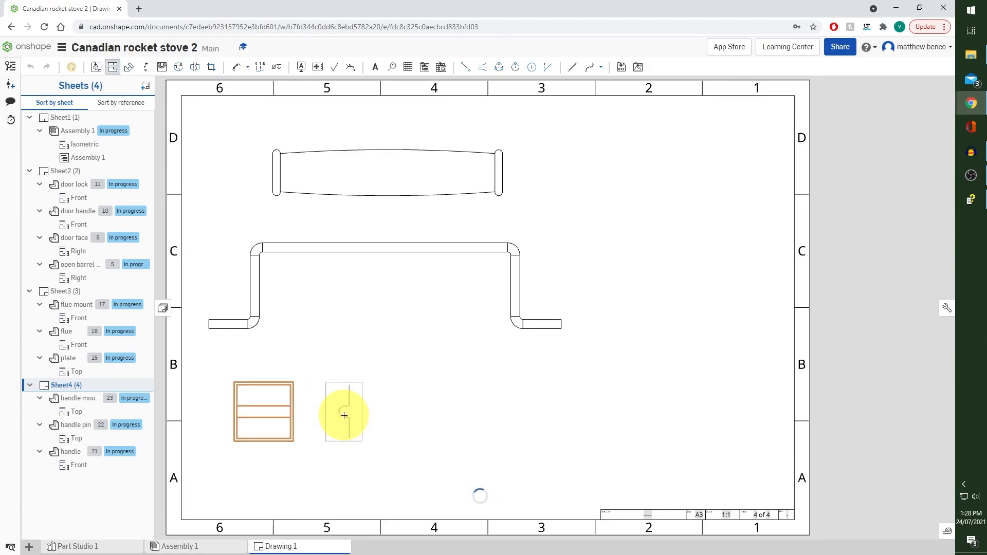
left_click(344, 415)
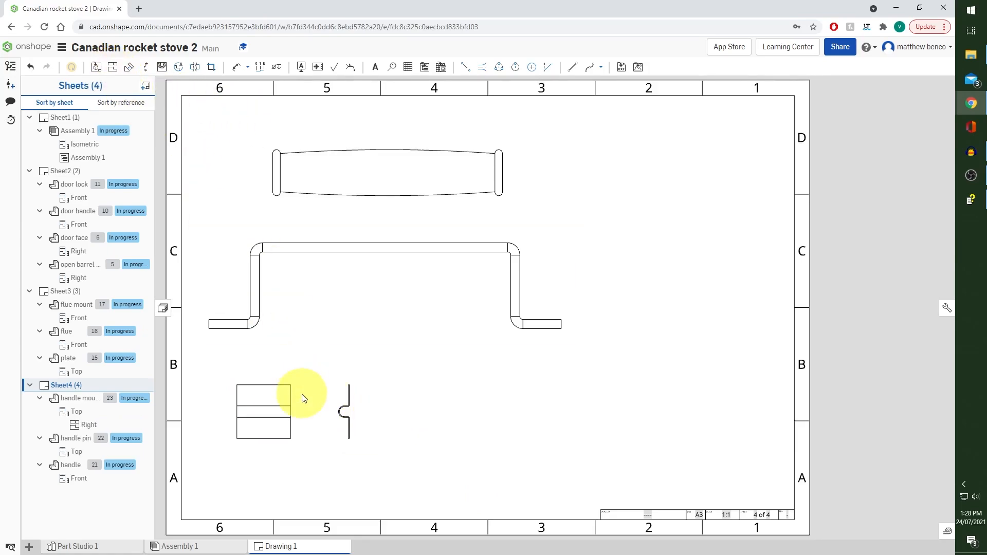
Dimension the handle's overall length and the width of its end collar above the front view
left_click(236, 68)
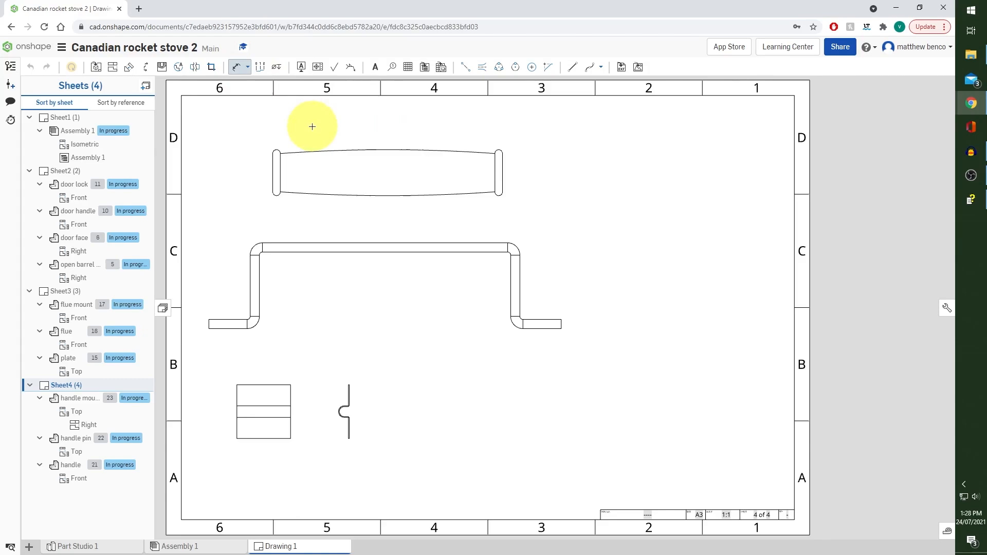
left_click(274, 172)
left_click(502, 172)
left_click(399, 122)
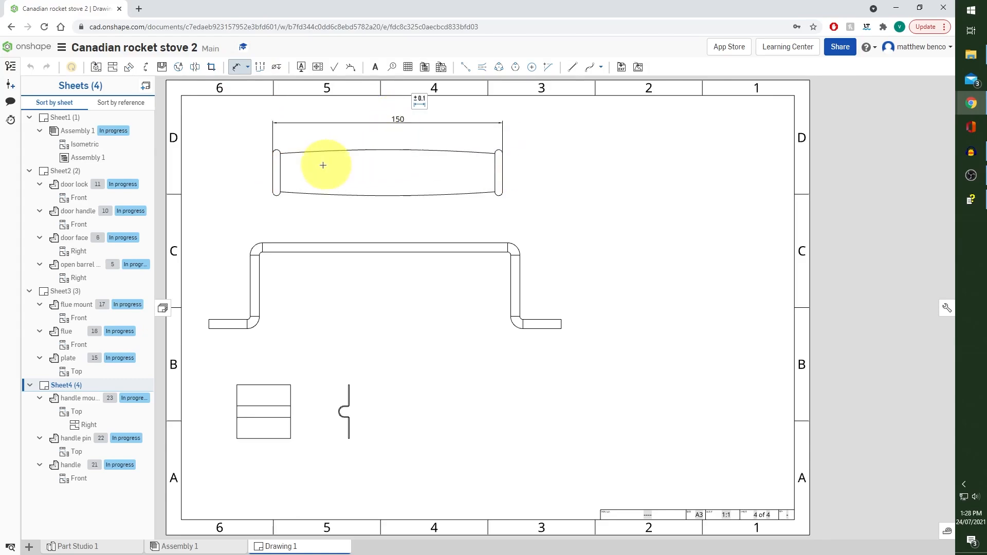
scroll(283, 163, "up", 5)
left_click(309, 98)
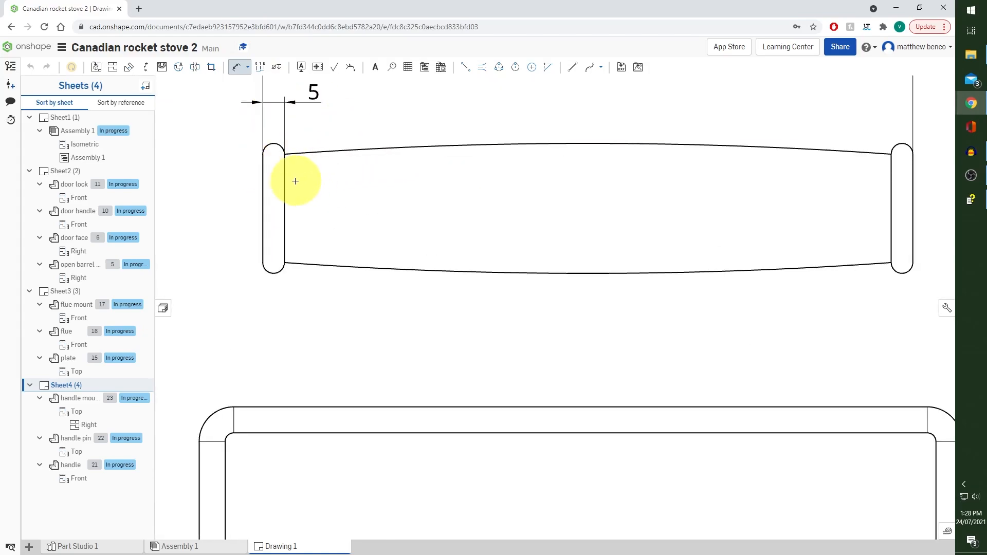
scroll(386, 177, "down", 3)
left_click(530, 155)
left_click(537, 246)
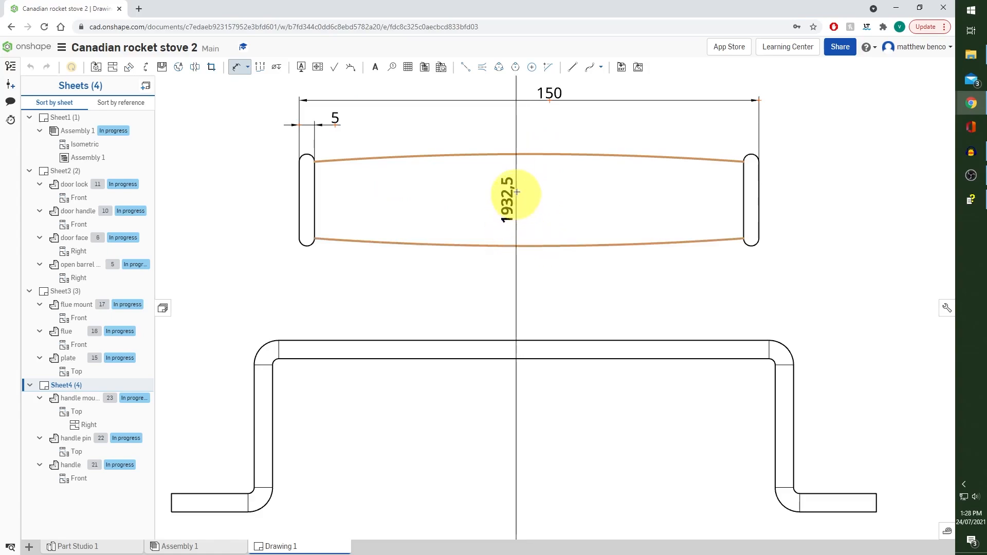
left_click(236, 67)
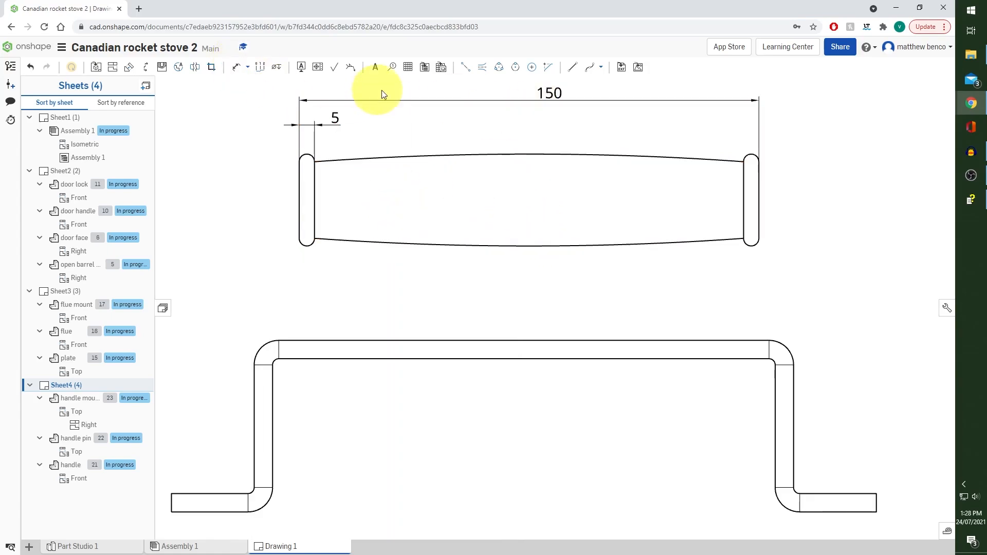
Add a centreline along the length of the handle's front view and show the view's hidden lines
left_click(466, 68)
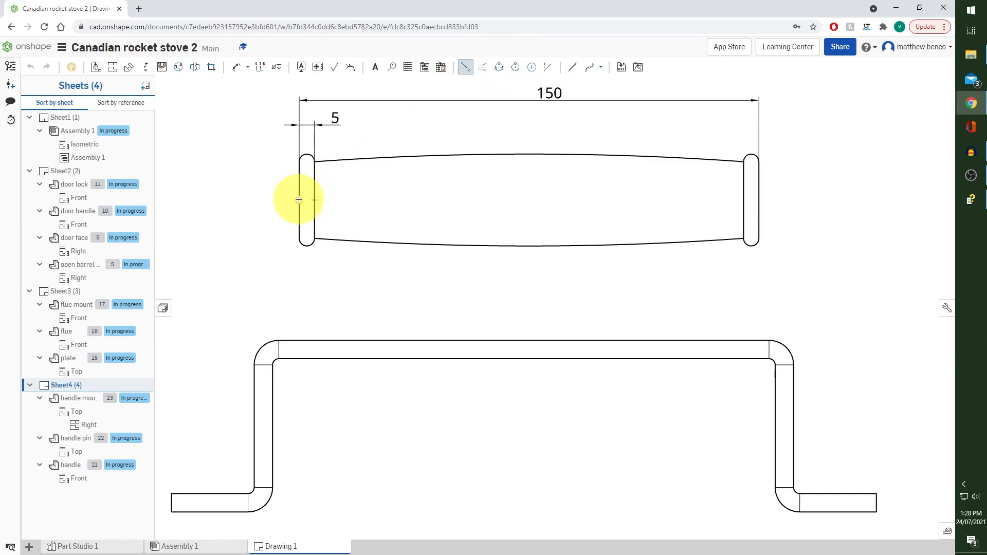
left_click(758, 195)
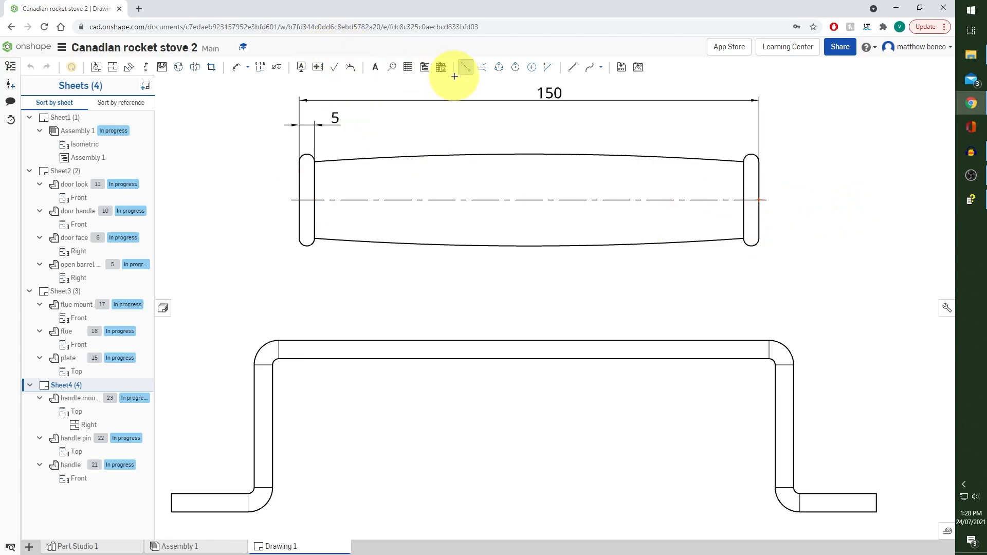
left_click(466, 72)
right_click(517, 172)
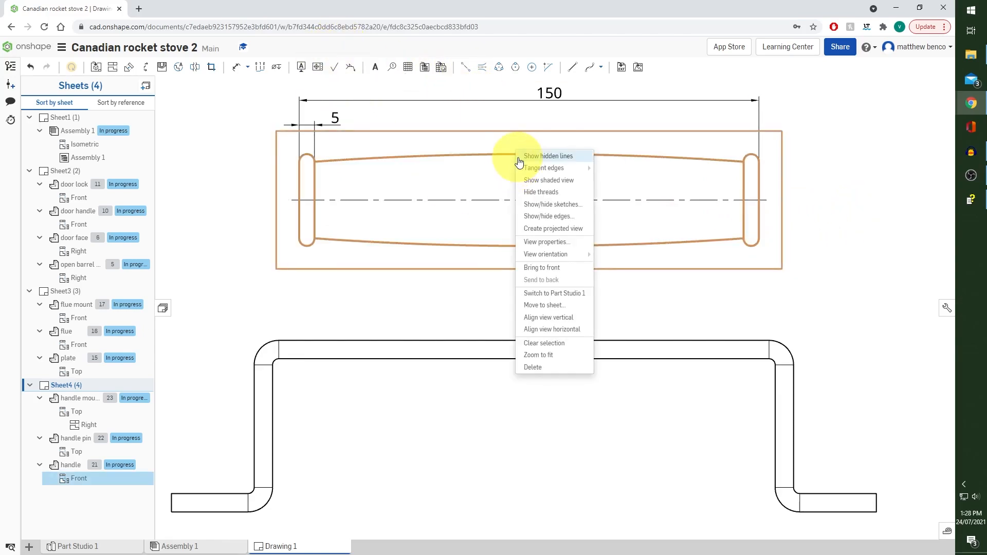
left_click(558, 157)
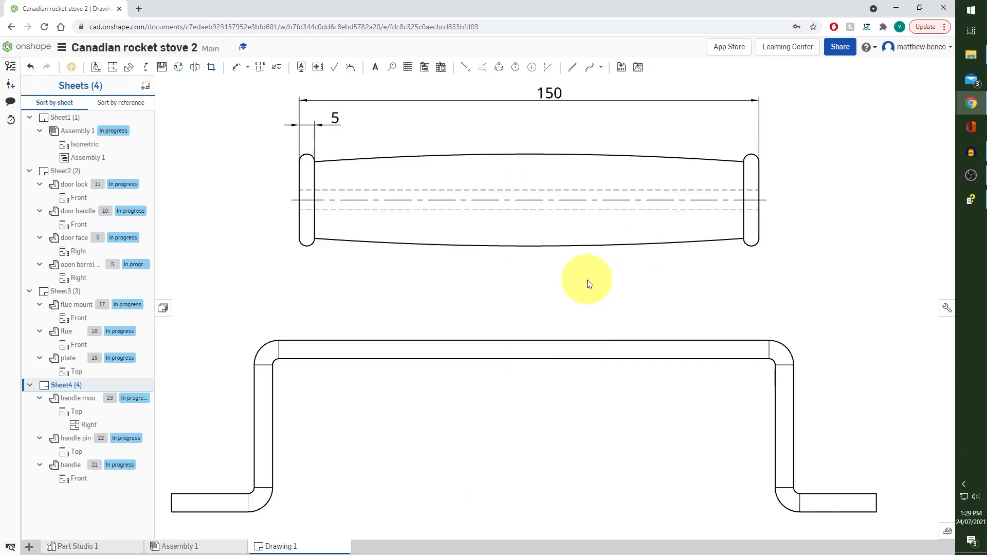
left_click(303, 202)
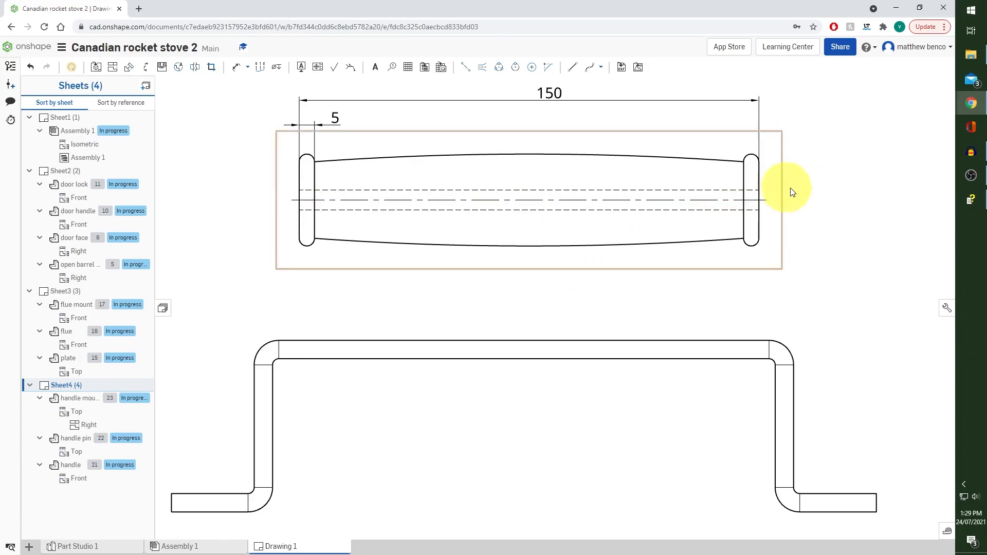
Project a right view from the handle's front view and place it beside the handle
scroll(365, 177, "down", 3)
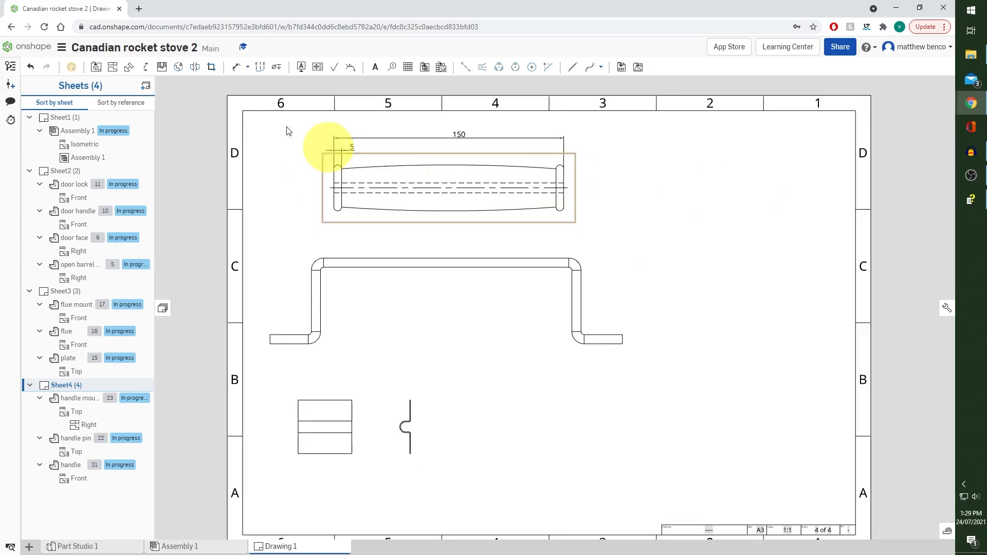
left_click(111, 70)
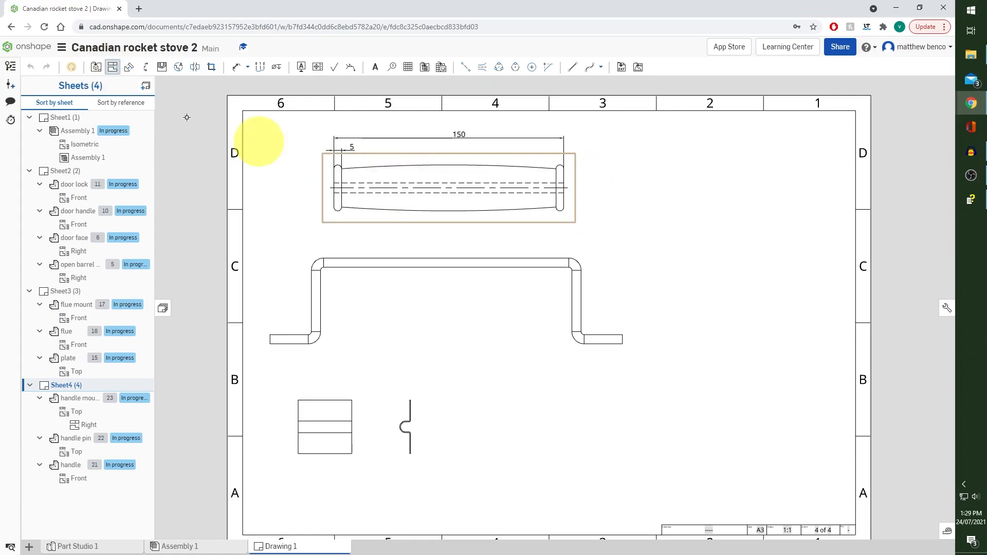
left_click(116, 72)
left_click(427, 176)
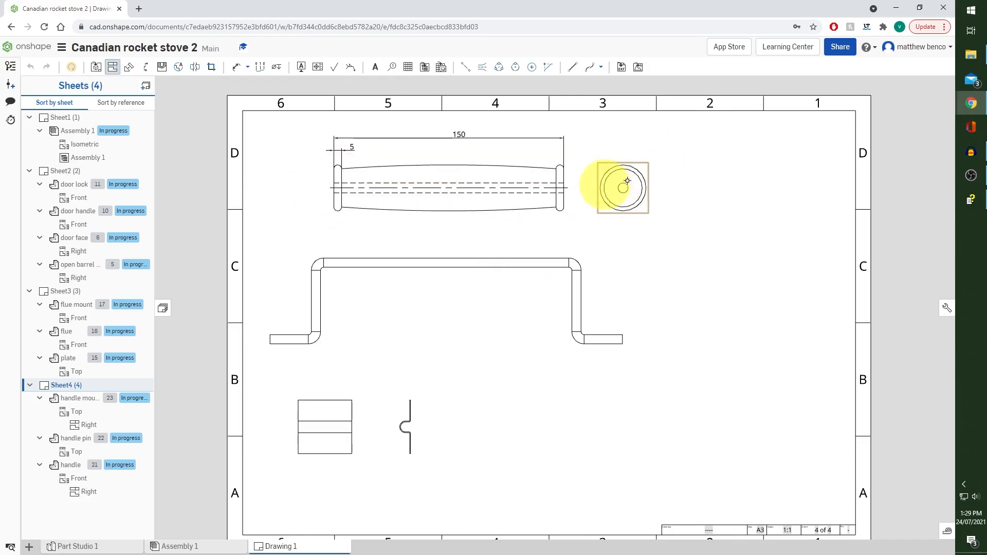
Dimension the outer diameter of the handle in its circular end view
left_click(234, 67)
scroll(584, 196, "up", 3)
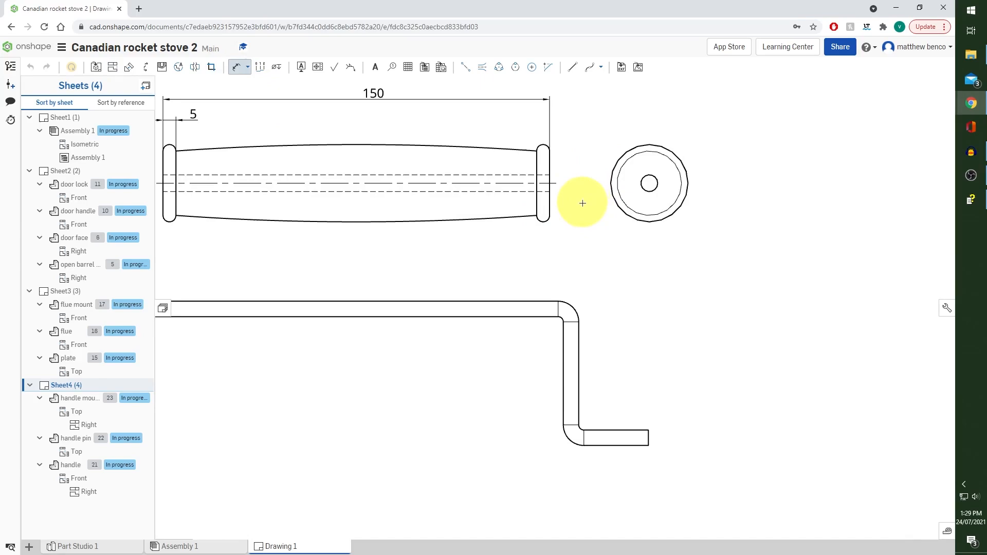
left_click(675, 153)
left_click(715, 147)
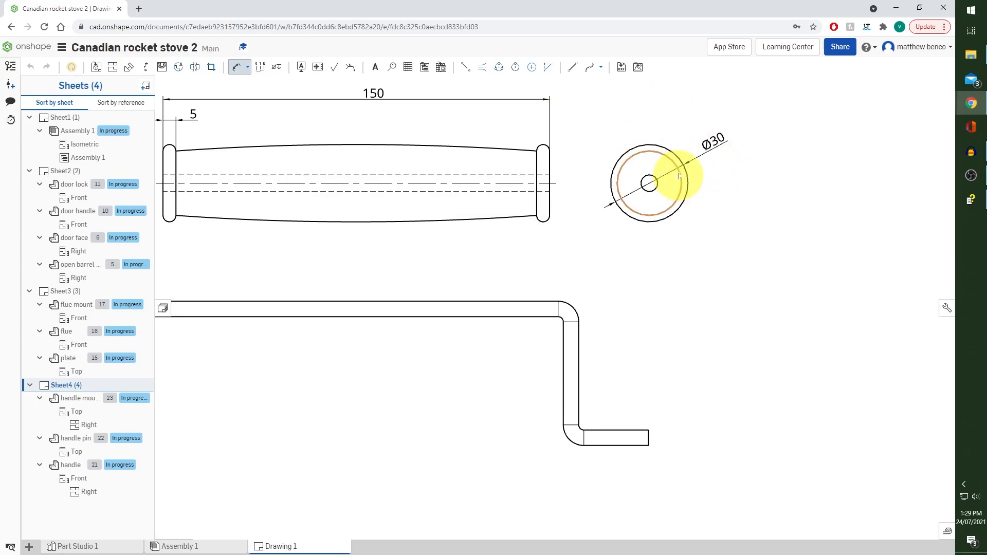
scroll(545, 151, "up", 1)
left_click(539, 138)
key("Escape")
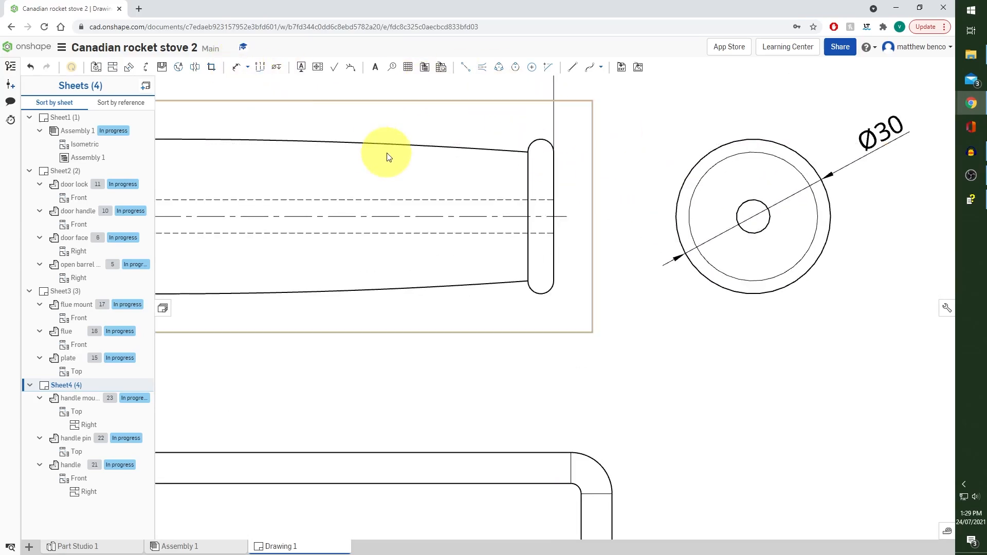
Dimension the handle pin's straight end foot, its vertical leg and its long horizontal bar
scroll(469, 182, "down", 2)
scroll(517, 214, "up", 1)
scroll(568, 235, "down", 2)
left_click(235, 67)
scroll(578, 293, "up", 4)
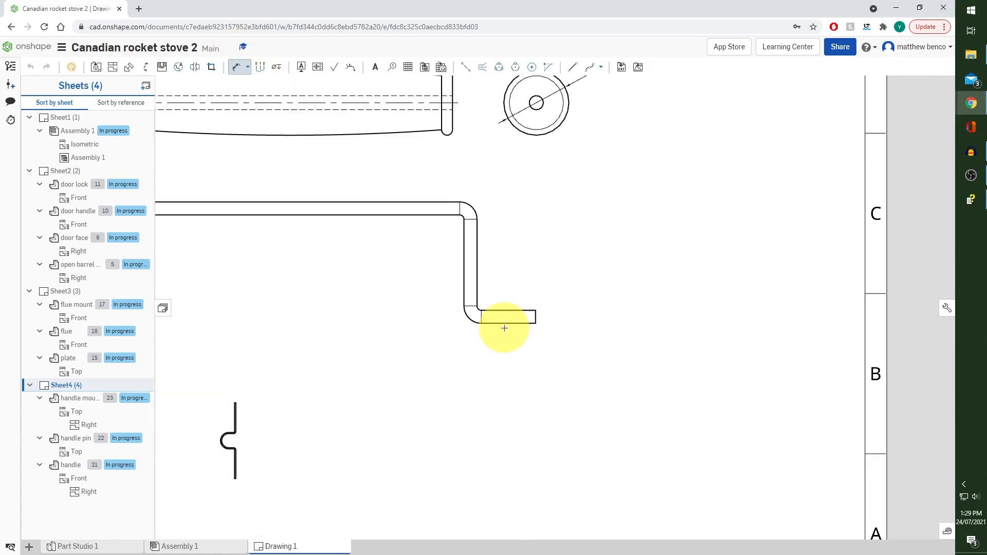
left_click(508, 325)
left_click(508, 350)
left_click(477, 280)
left_click(431, 255)
scroll(390, 256, "down", 2)
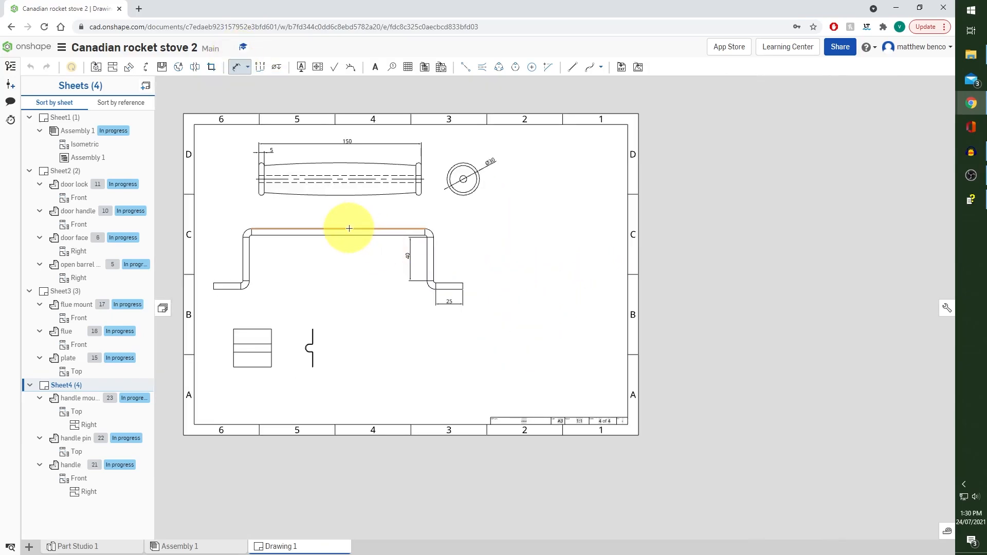
left_click(349, 229)
left_click(339, 216)
Dimension the width and height of the handle mount in its top view
scroll(226, 354, "up", 4)
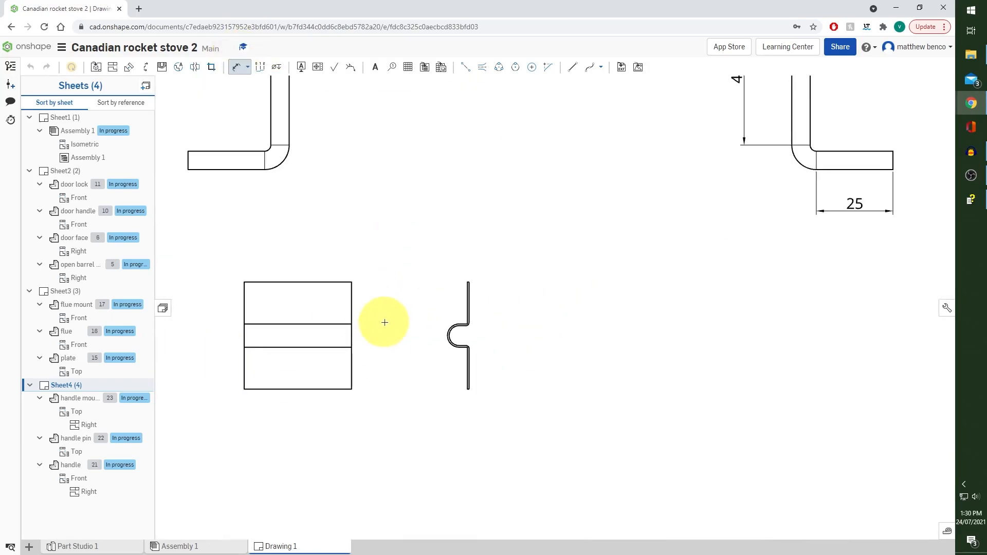
left_click(297, 282)
left_click(281, 257)
left_click(244, 314)
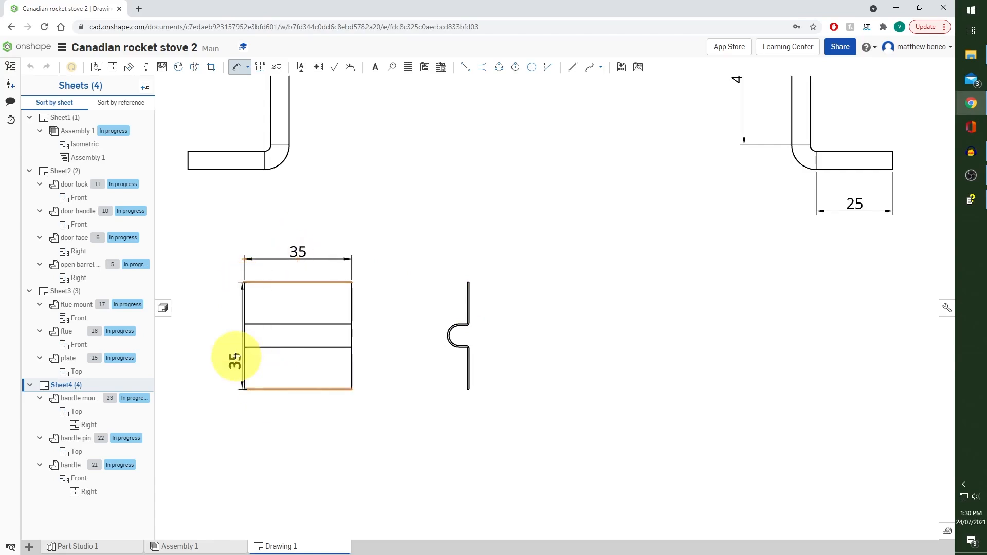
left_click(205, 337)
Add a radius dimension to the inner arc of the channel in the handle mount's side view
left_click(448, 335)
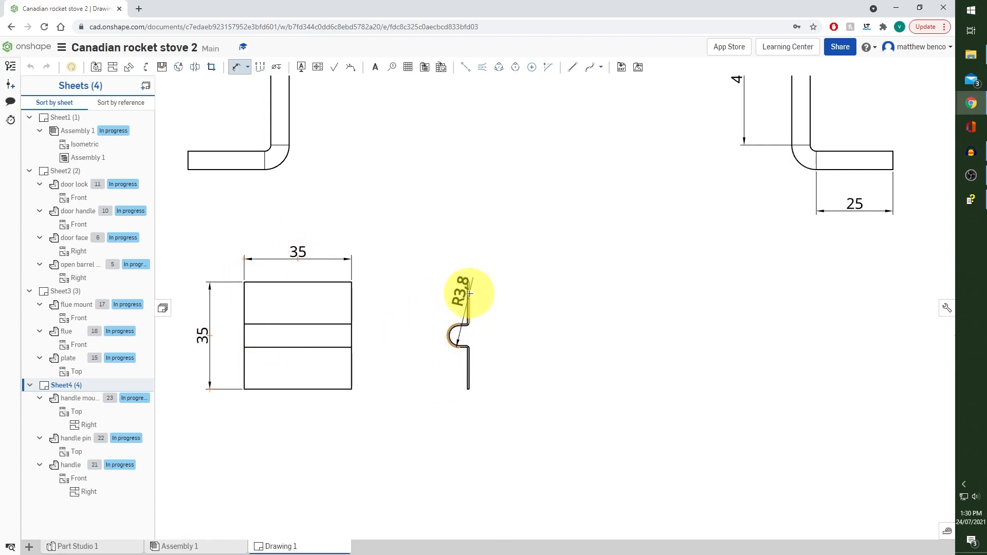
left_click(236, 67)
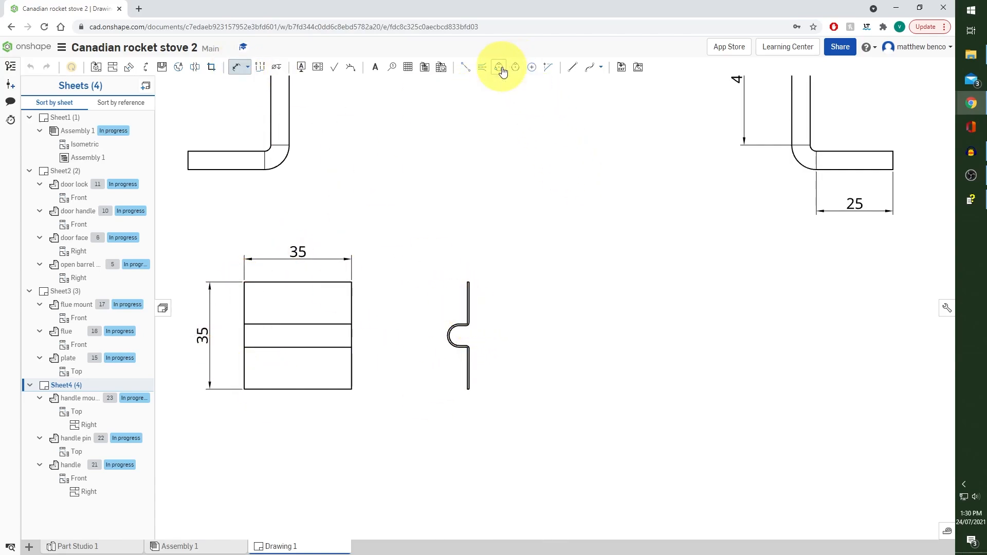
left_click(450, 336)
left_click(509, 345)
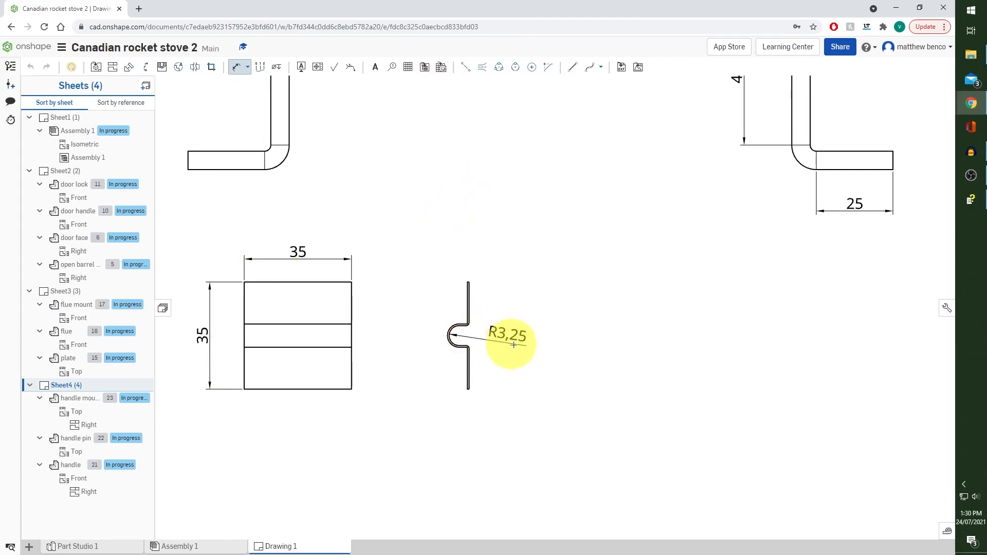
scroll(564, 215, "down", 6)
scroll(564, 215, "up", 2)
key("Escape")
Add a fifth sheet to the drawing and choose the barrel seem part for a new inserted view
scroll(702, 147, "down", 2)
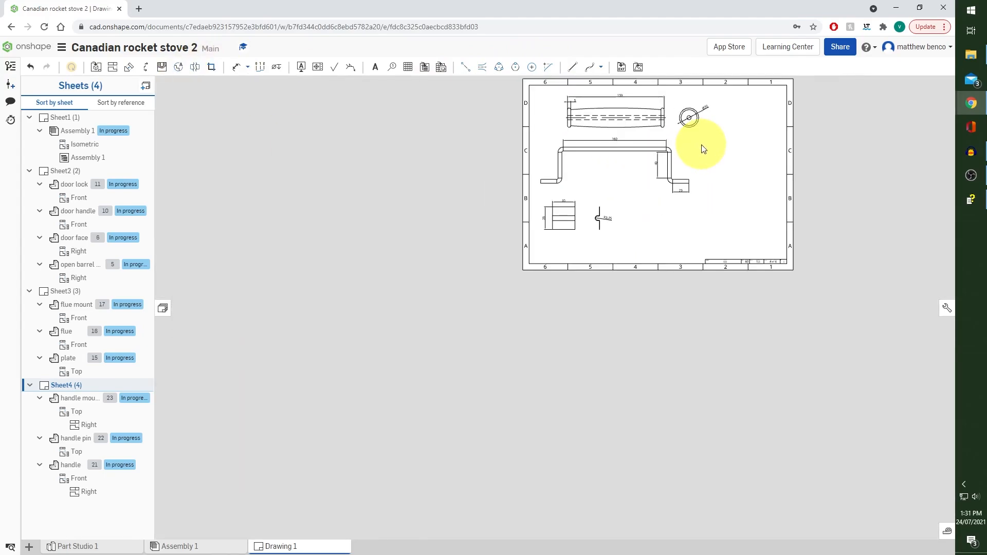
scroll(702, 148, "up", 2)
middle_click_drag(701, 148, 609, 234)
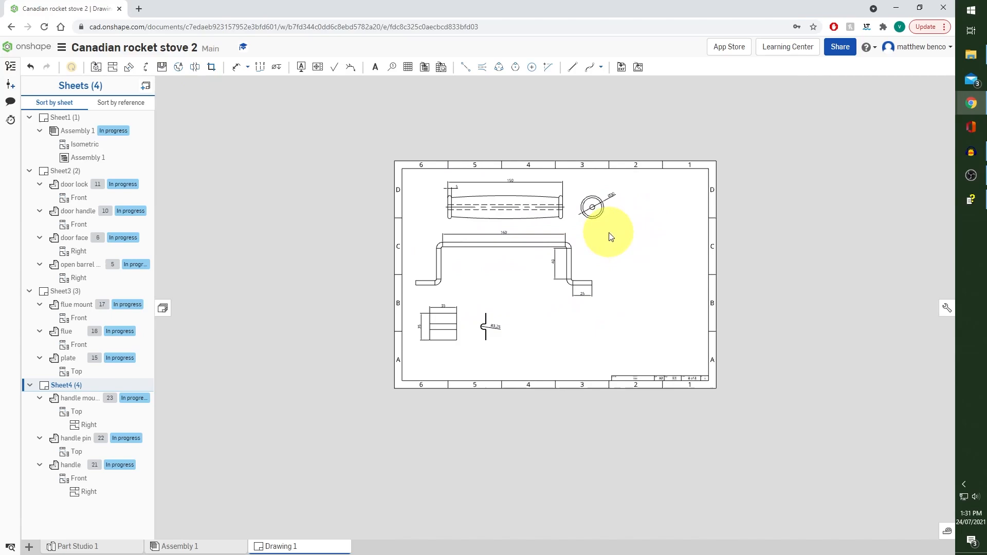
left_click(146, 86)
left_click(96, 68)
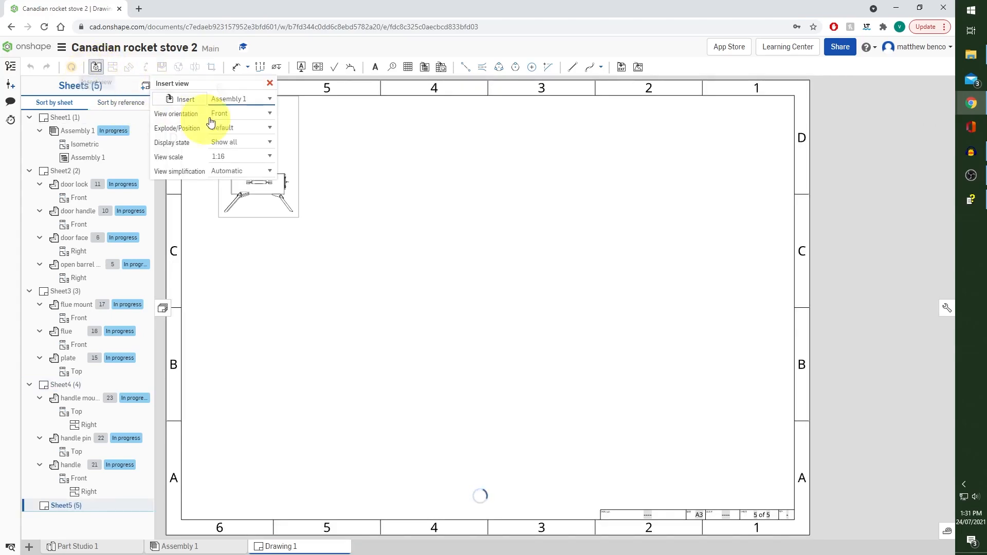
left_click(180, 103)
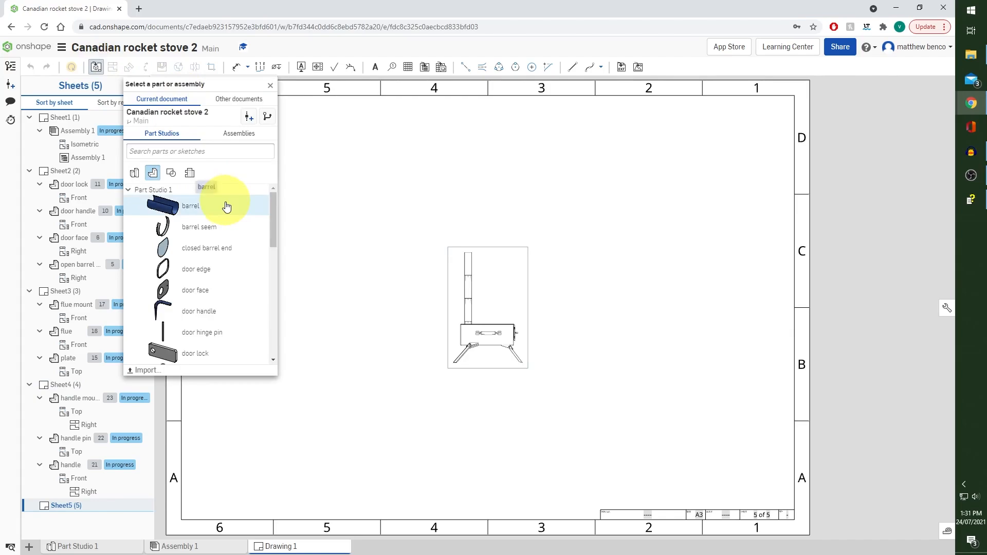
left_click(232, 233)
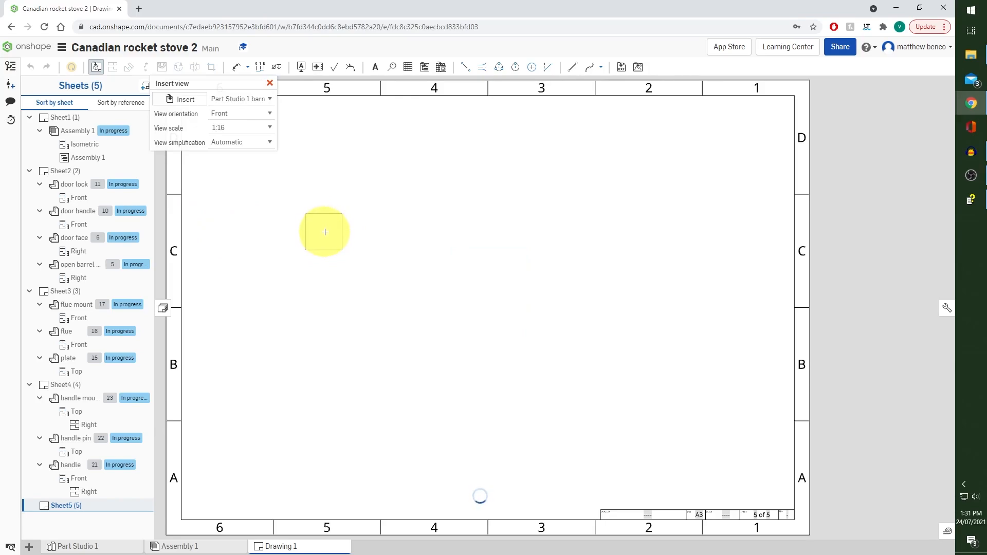
Place the barrel seem's Right view at 1:3 scale in the upper-left area of the sheet
left_click(270, 129)
scroll(261, 175, "up", 3)
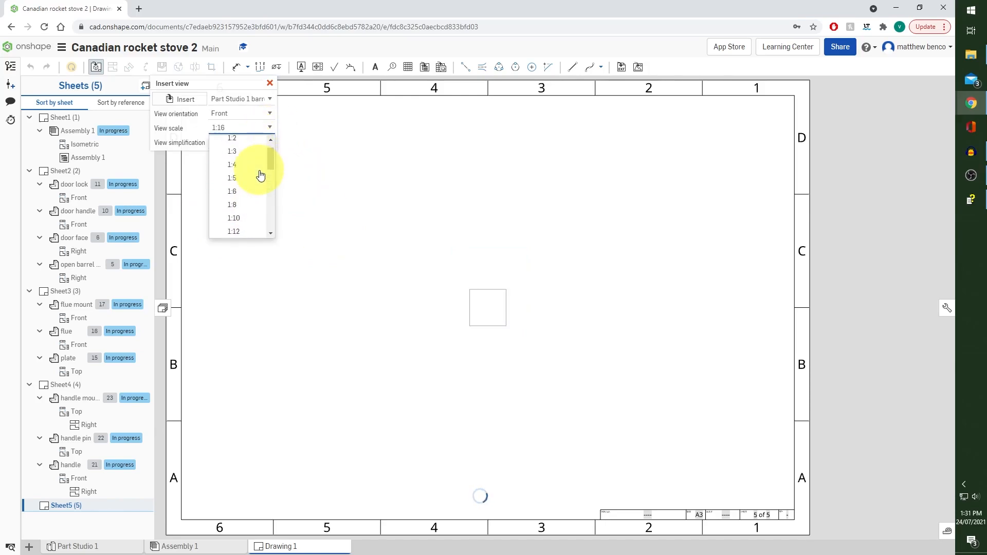
left_click(251, 180)
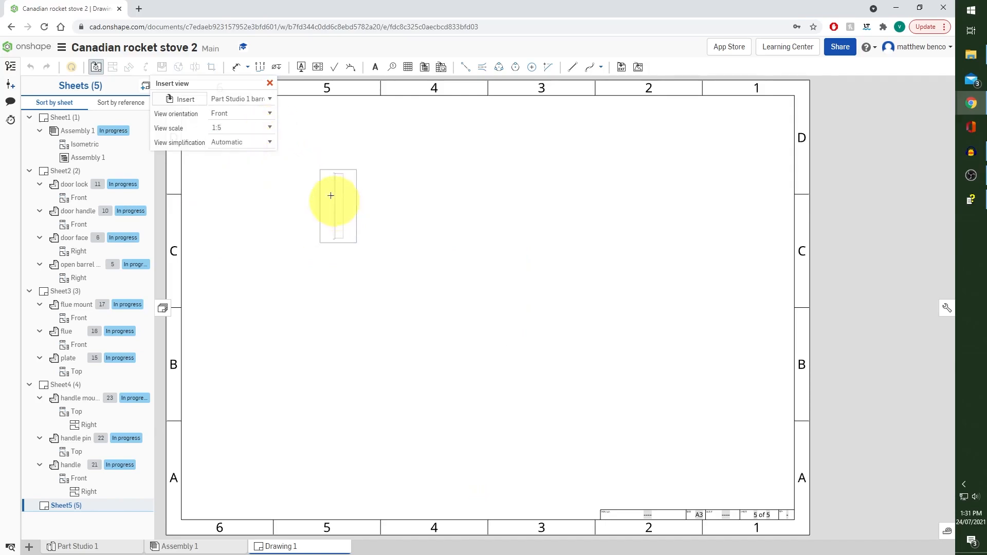
left_click(270, 117)
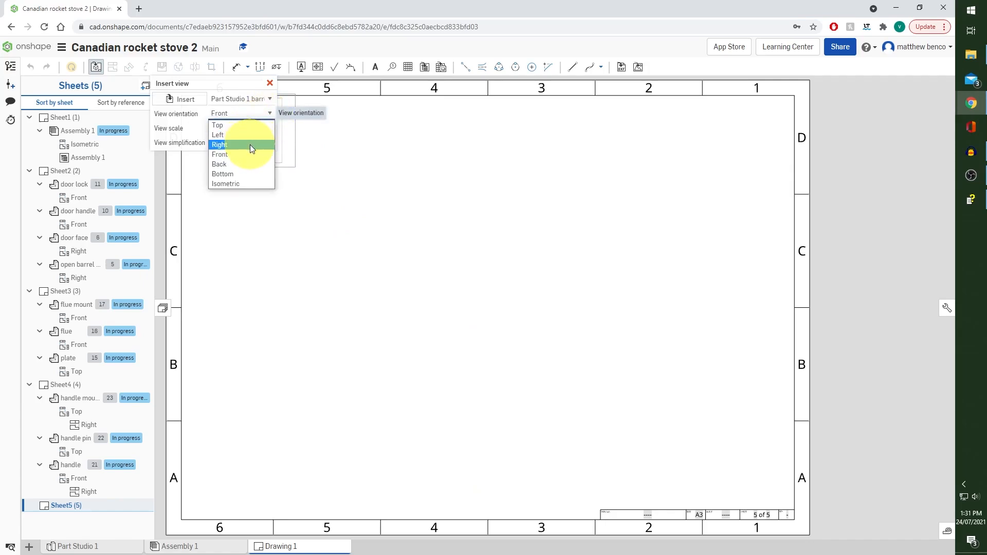
left_click(248, 148)
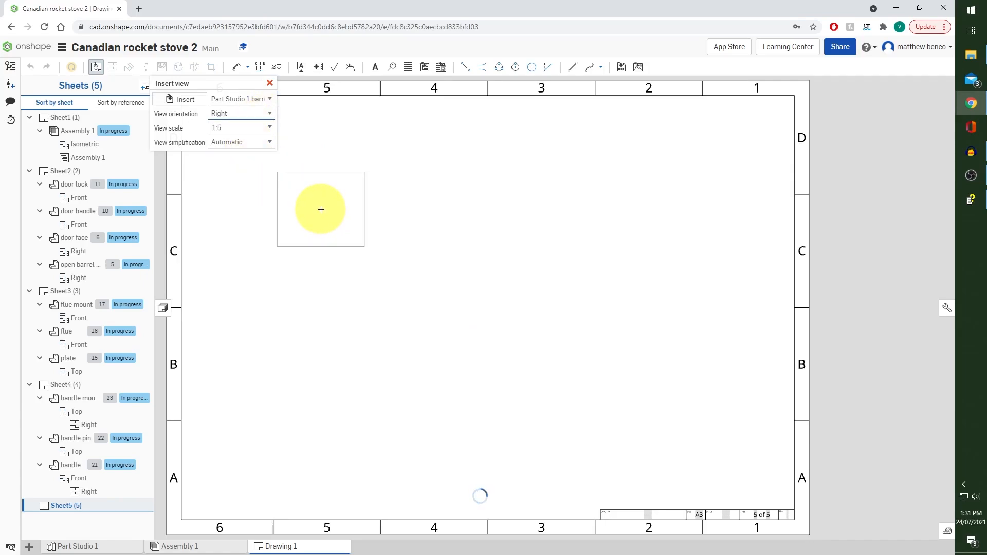
left_click(252, 128)
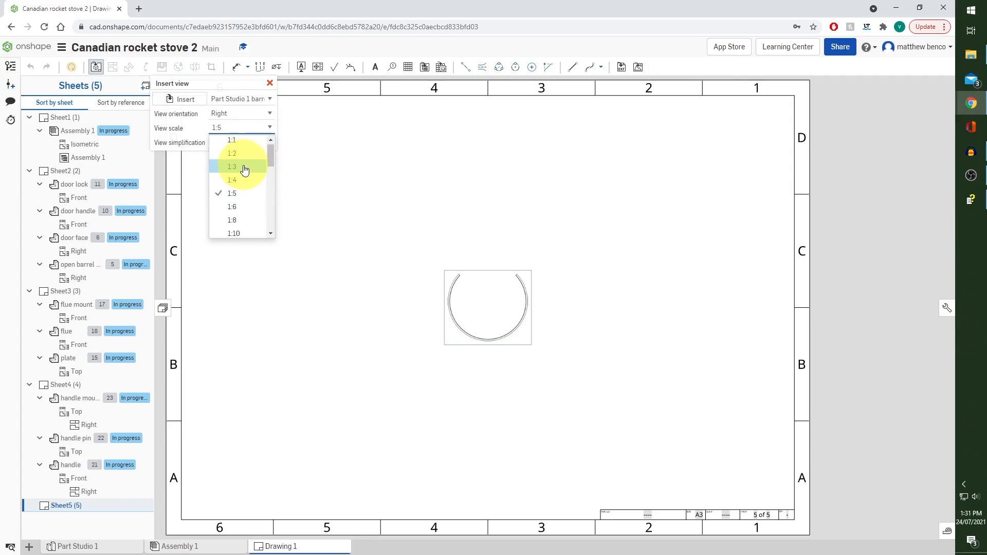
left_click(246, 159)
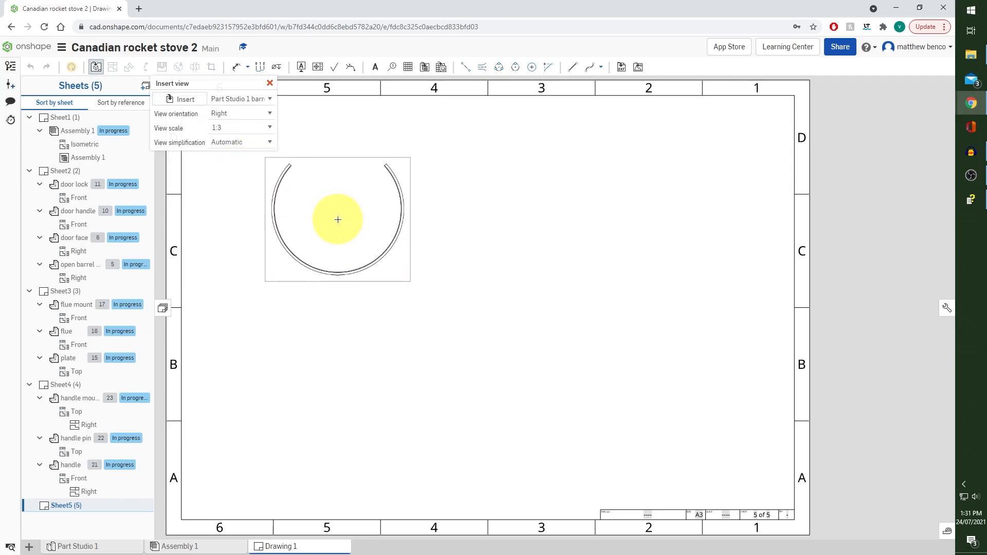
left_click(338, 220)
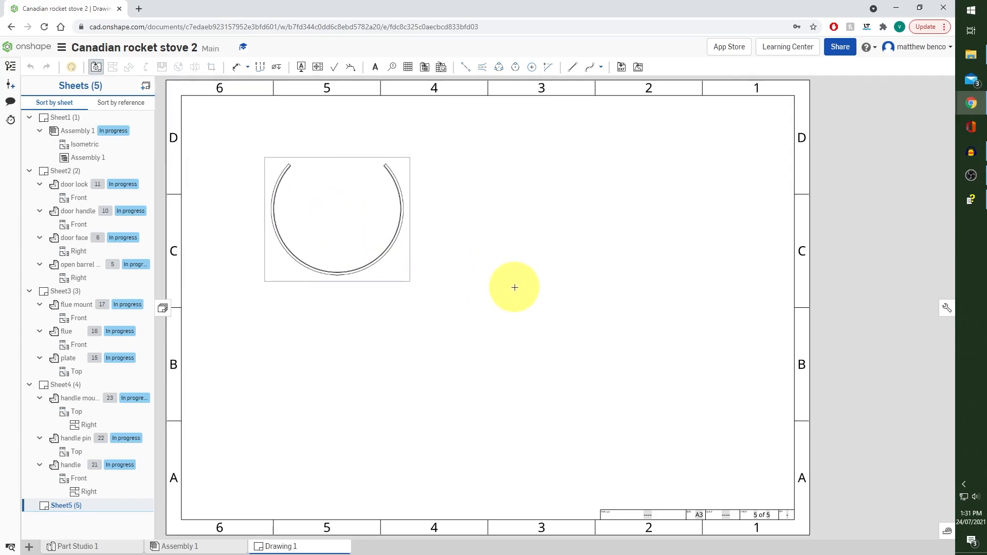
Create a vertical section view A-A through the lowest point of the barrel seem, place it beside the ring, and shorten its cutting line
middle_click_drag(440, 242, 441, 295)
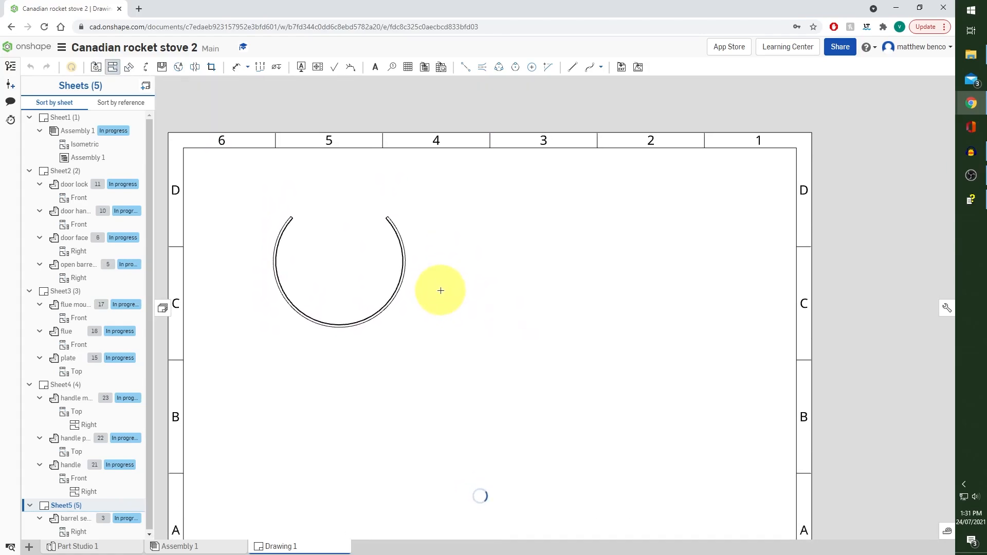
left_click(145, 67)
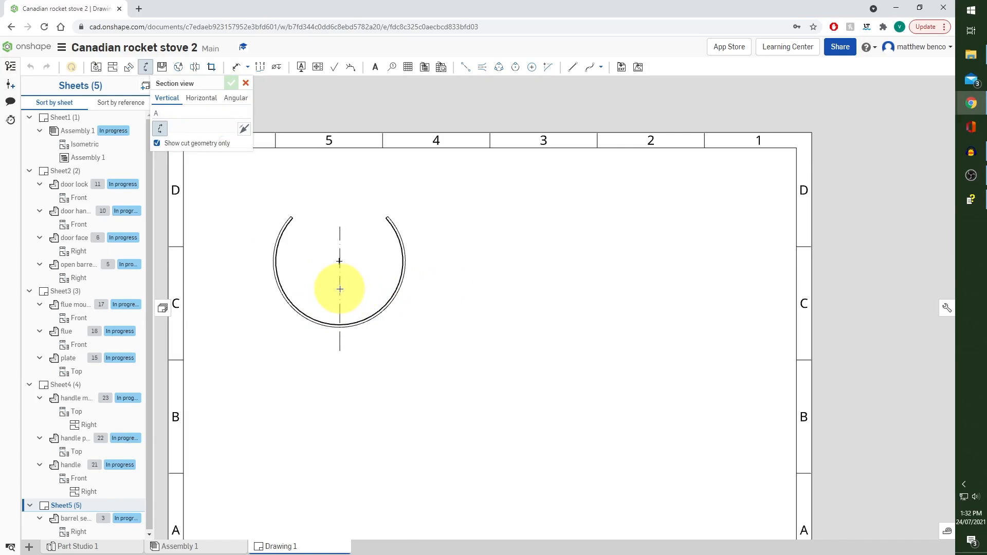
left_click(342, 324)
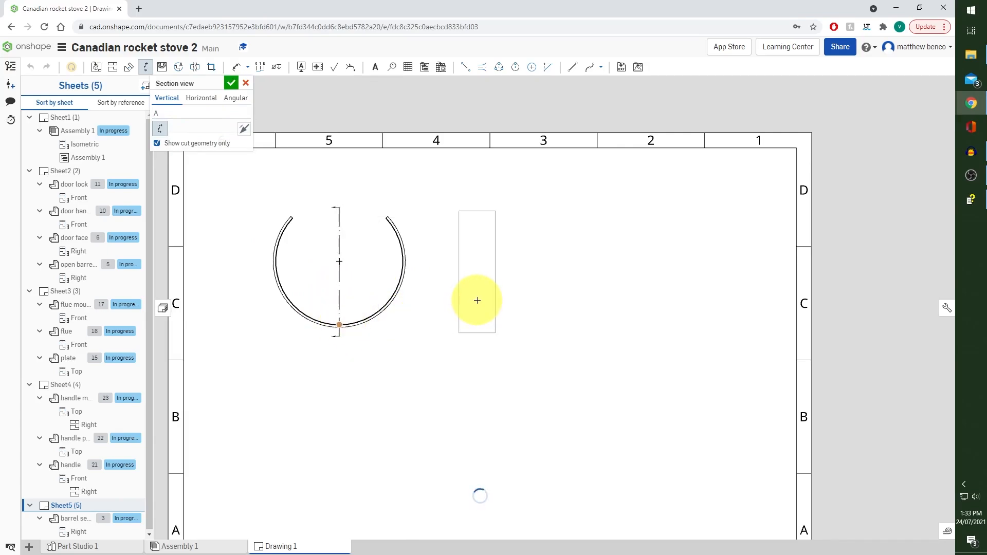
left_click(437, 308)
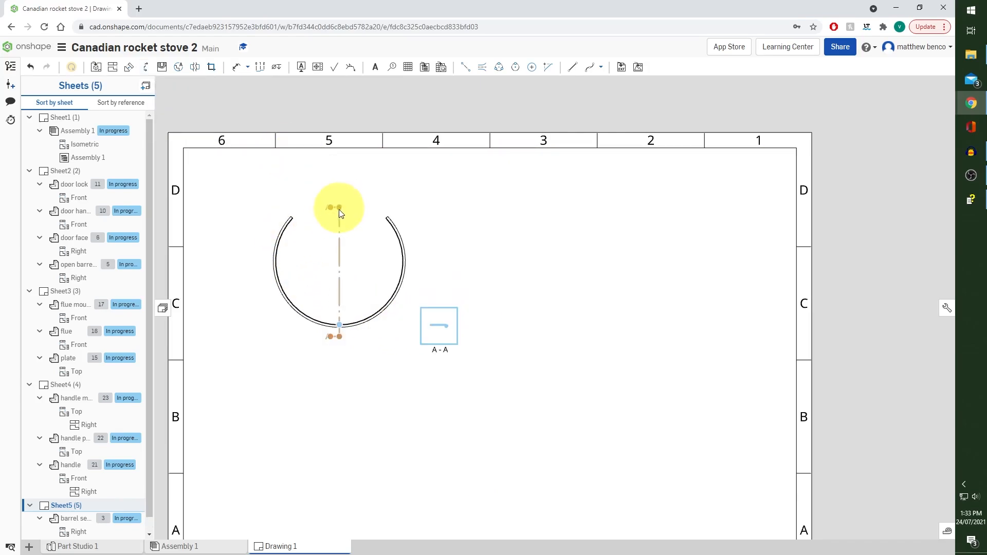
left_click_drag(338, 208, 337, 295)
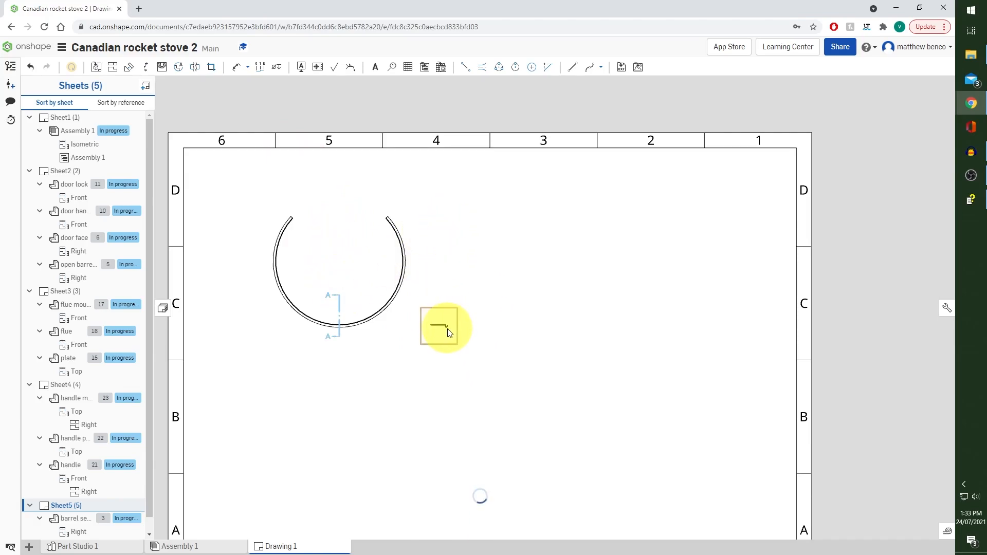
Set the scale of section view A-A to 2:1
scroll(447, 332, "up", 3)
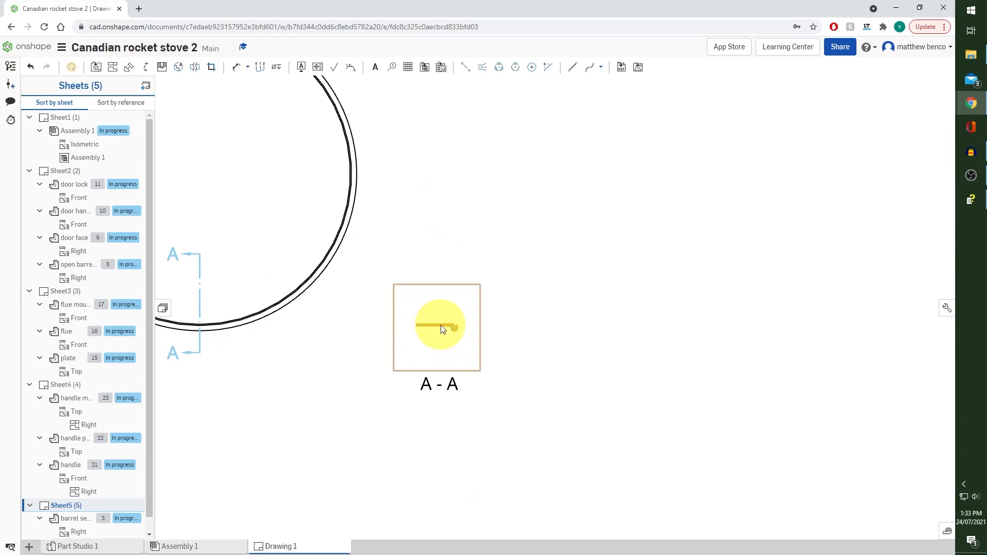
double_click(443, 329)
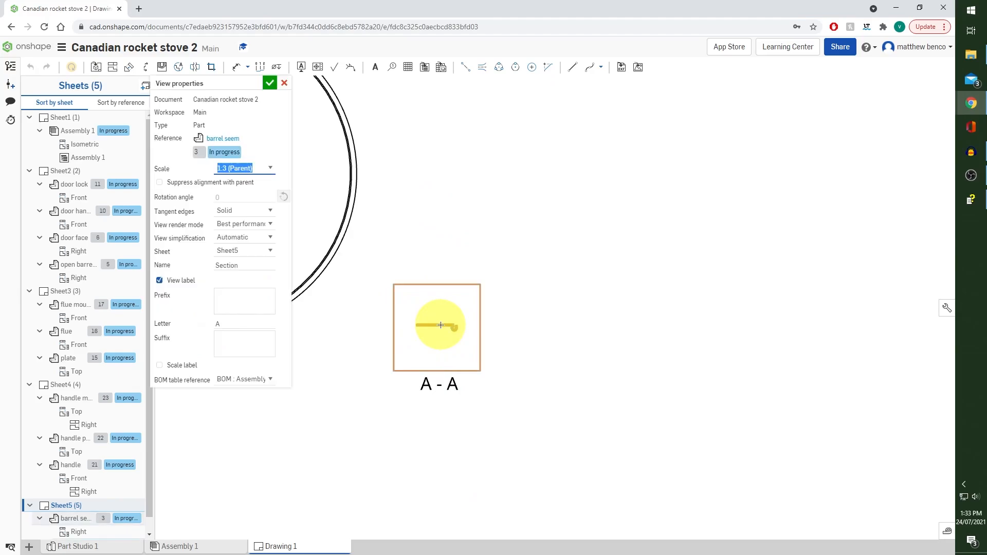
left_click(273, 170)
left_click(259, 209)
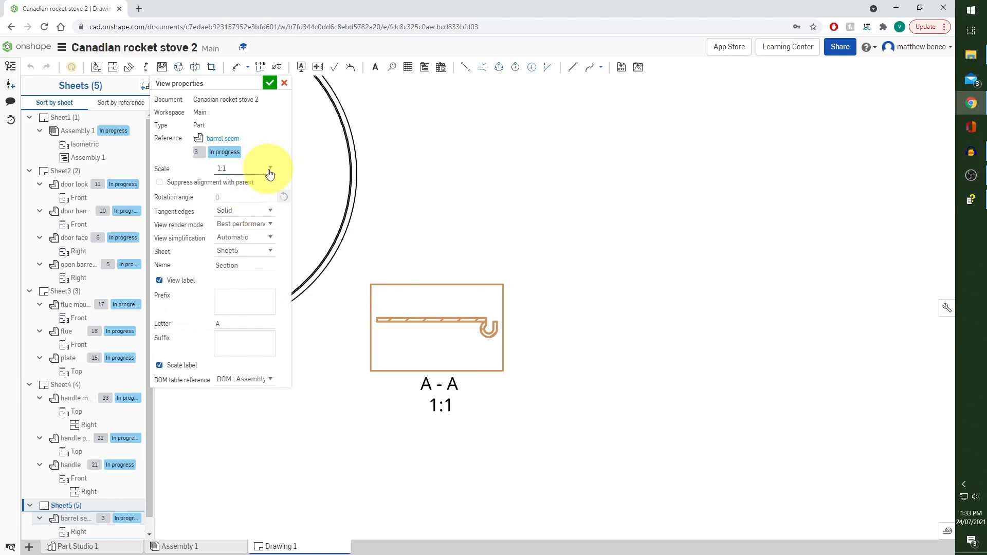
left_click(270, 173)
left_click(257, 201)
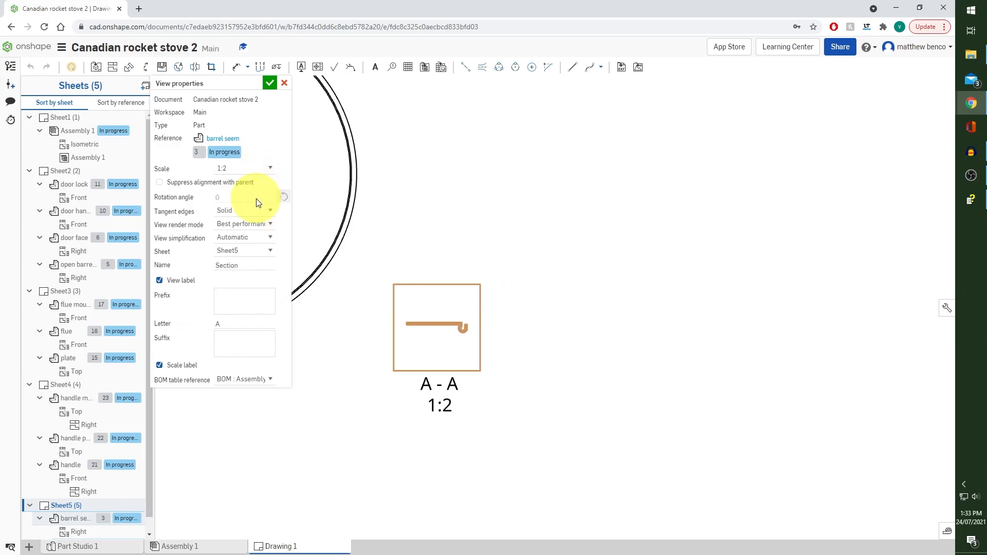
left_click(264, 173)
scroll(254, 206, "up", 1)
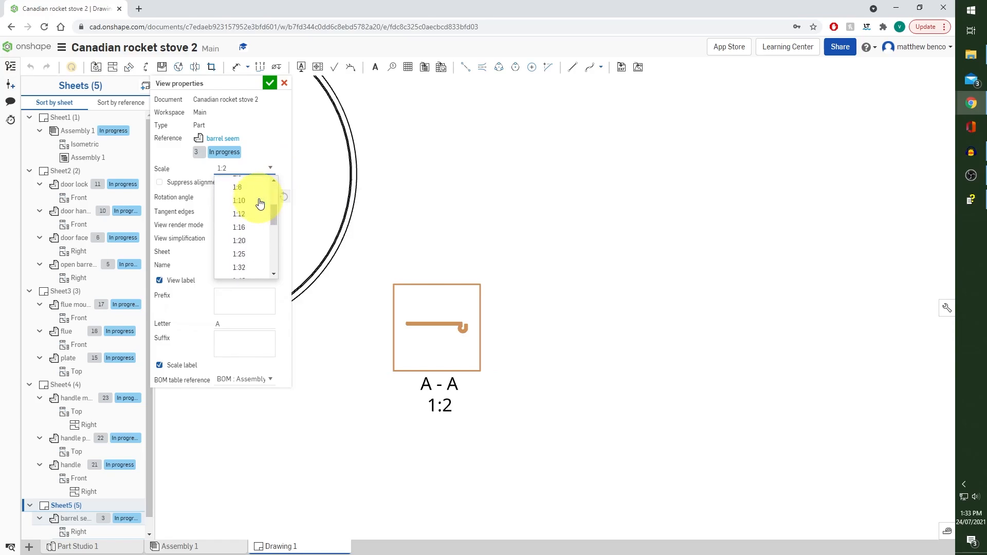
left_click(252, 231)
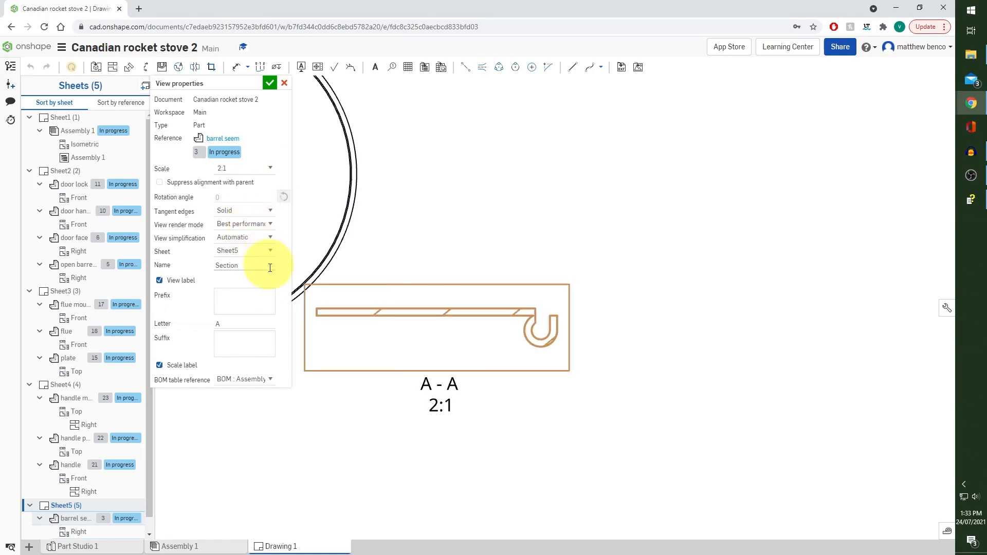
left_click(269, 83)
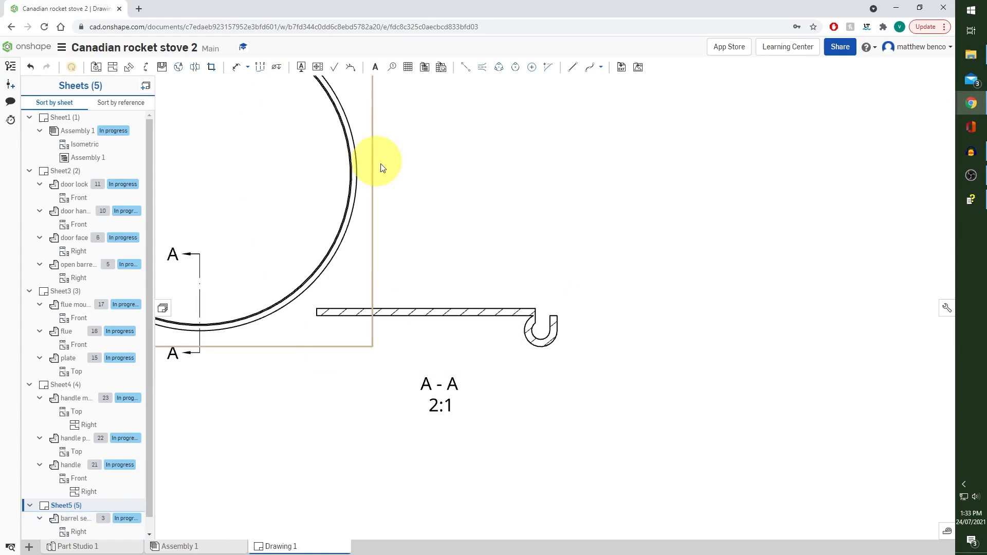
Dimension the length of the straight flange and the radius of the curled hook in section view A-A
scroll(379, 165, "down", 3)
mouse_move(476, 177)
left_mouse_down()
mouse_move(473, 161)
mouse_move(481, 168)
left_mouse_up()
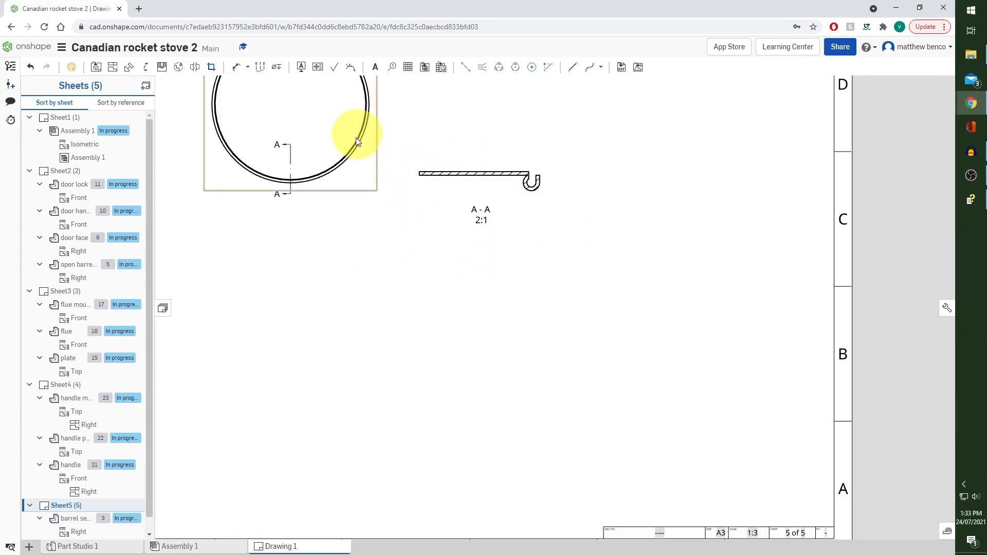
left_click_drag(355, 135, 336, 180)
scroll(379, 181, "down", 3)
scroll(380, 181, "up", 3)
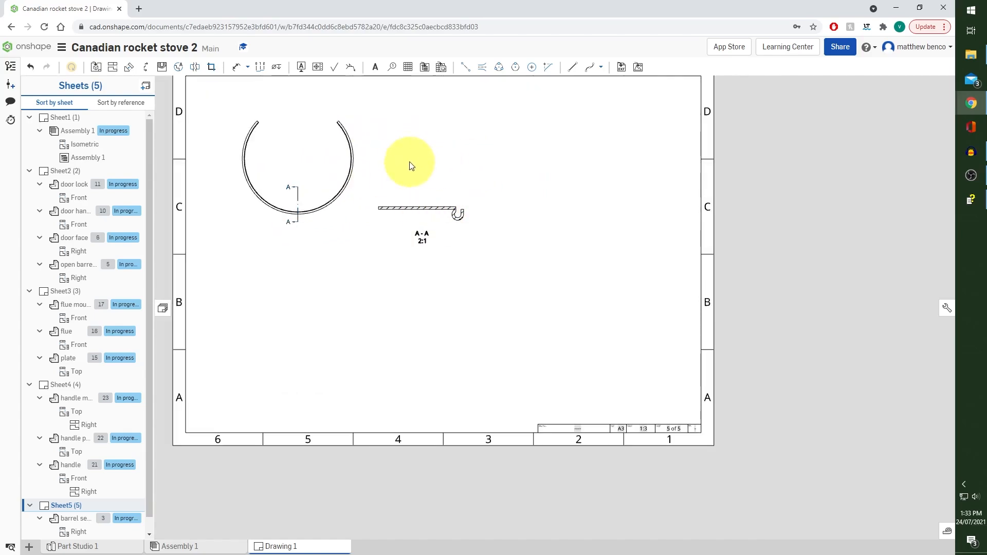
middle_click_drag(410, 159, 421, 234)
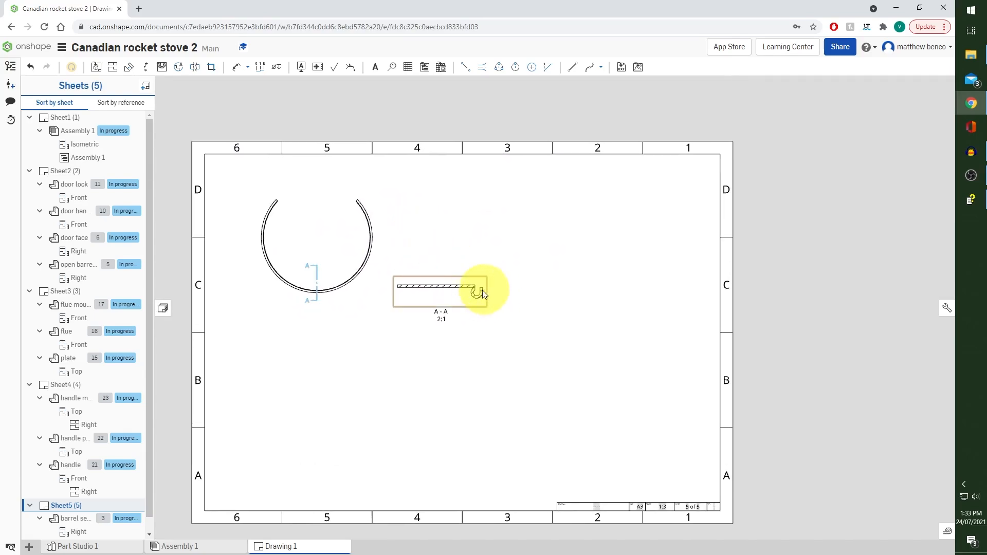
left_click(236, 67)
scroll(437, 255, "up", 1)
scroll(437, 255, "up", 1)
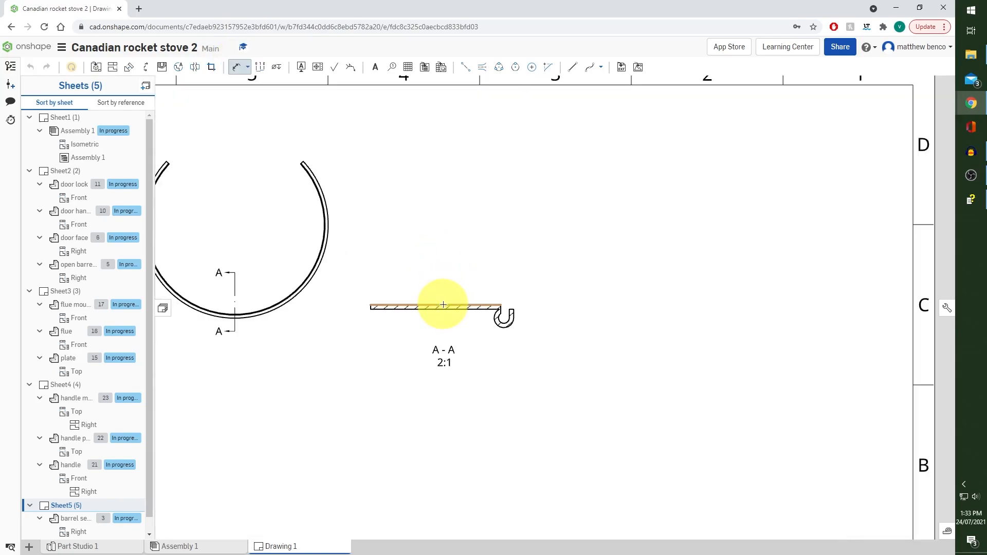
left_click(443, 305)
left_click(445, 283)
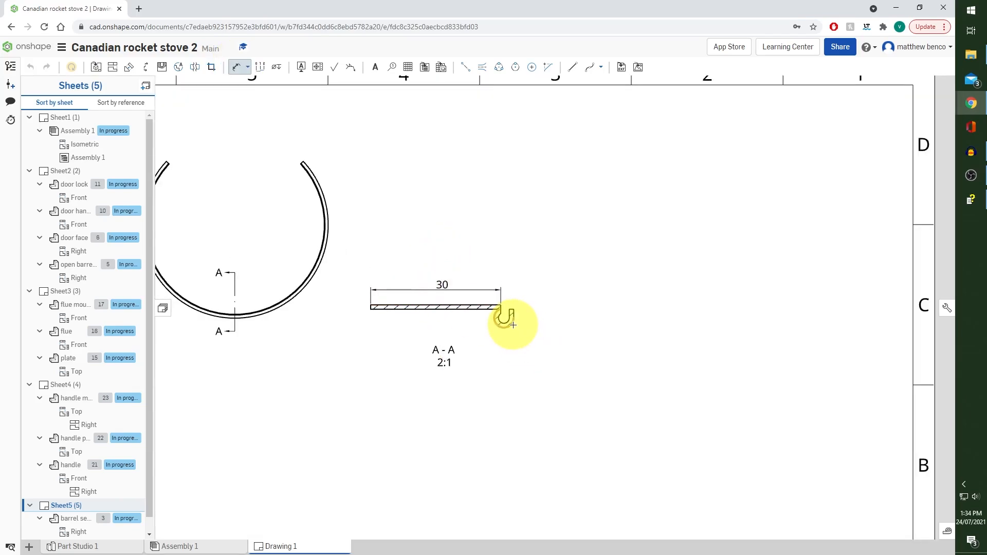
left_click(510, 323)
left_click(546, 349)
Add a radius dimension to the barrel seem's arc in the Right view and set its precision to 0 decimal places
scroll(564, 247, "down", 2)
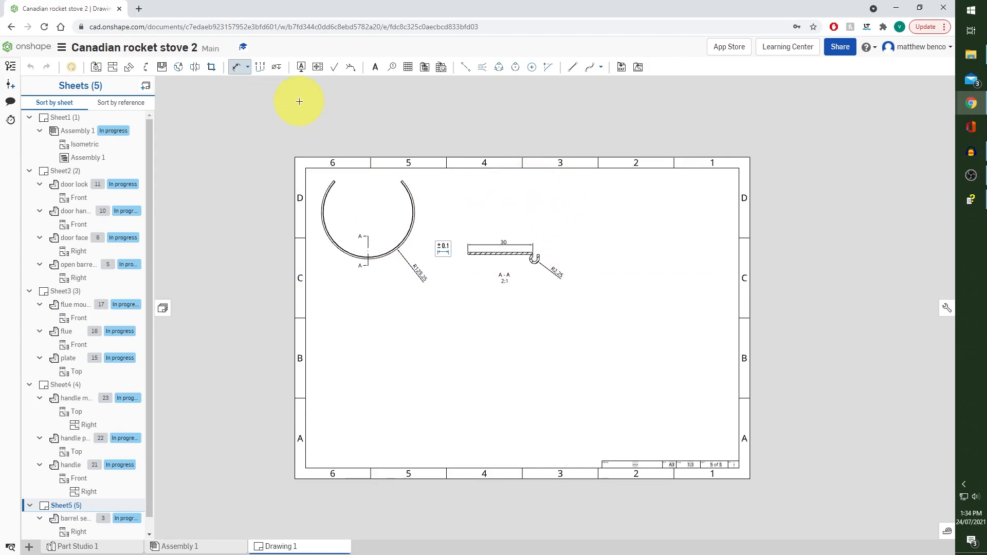
left_click(443, 249)
left_click(503, 274)
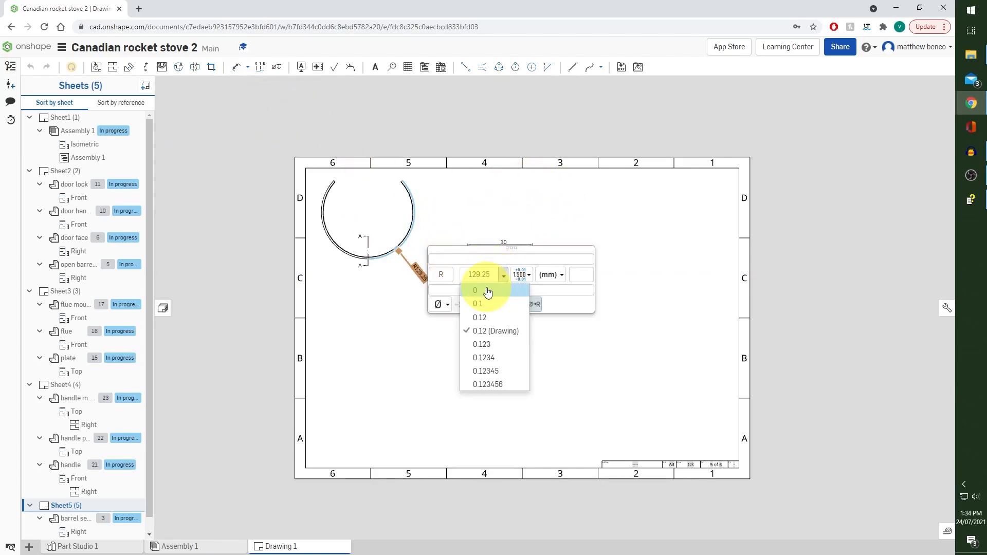
left_click(487, 290)
left_click(448, 201)
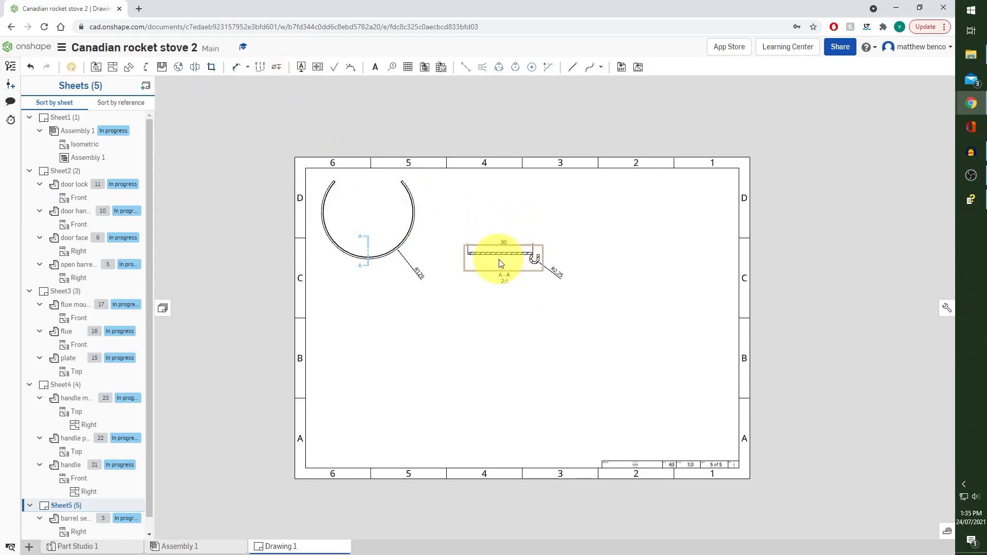
Reposition section view A-A closer beside the ring view and shift the ring view slightly down the sheet
left_click_drag(499, 262, 487, 293)
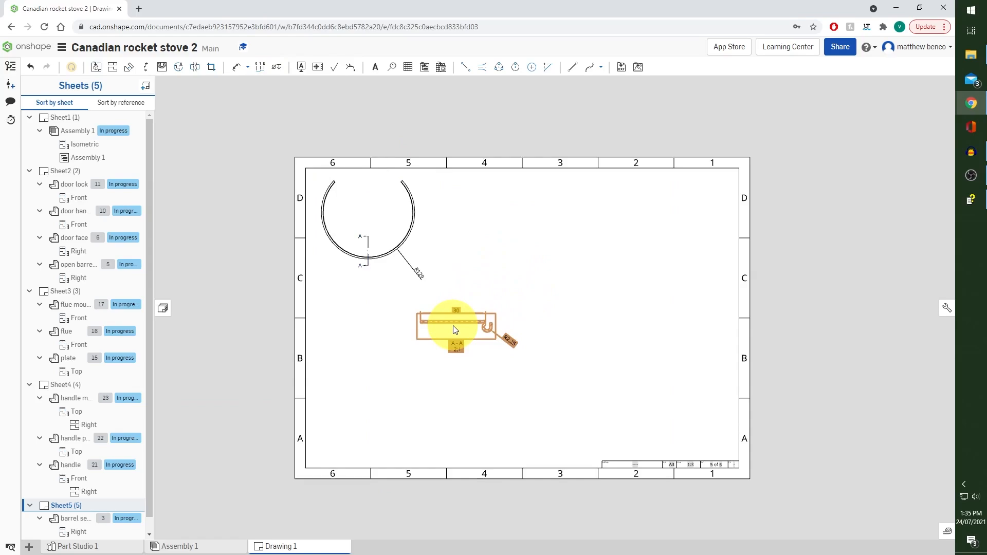
left_click_drag(455, 329, 483, 212)
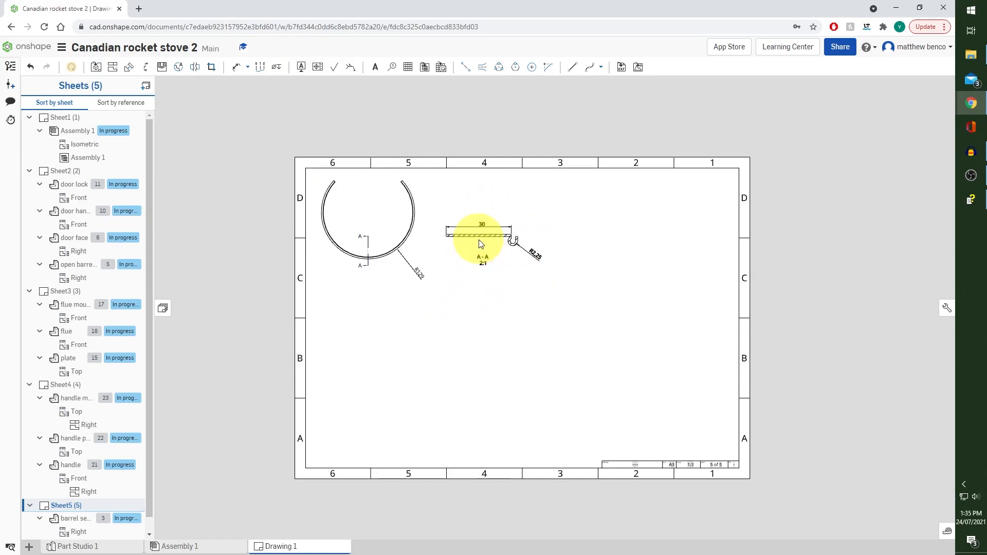
left_click_drag(413, 213, 412, 235)
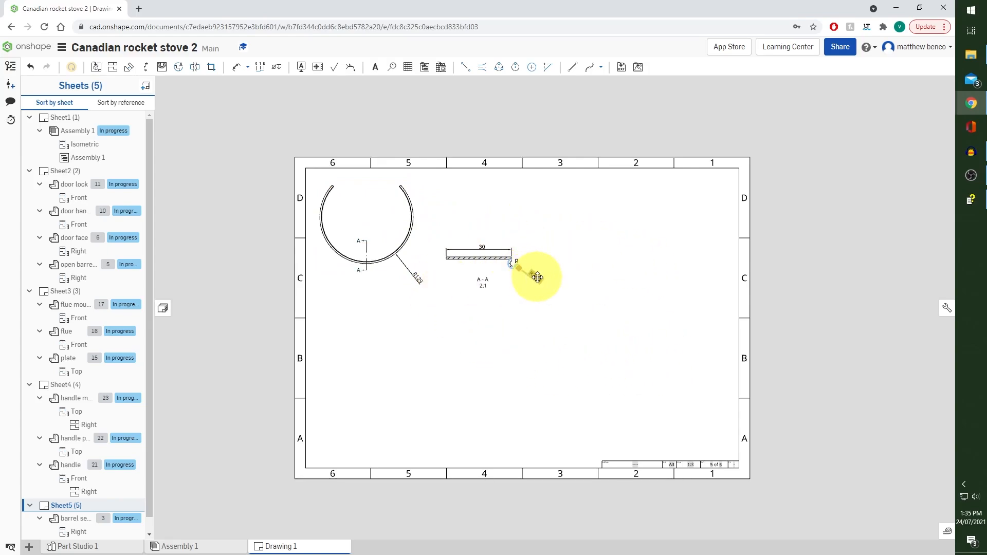
Move the hook's radius dimension below the flange in section view A-A and draw a vertical line dividing the sheet in half
left_click_drag(537, 277, 491, 270)
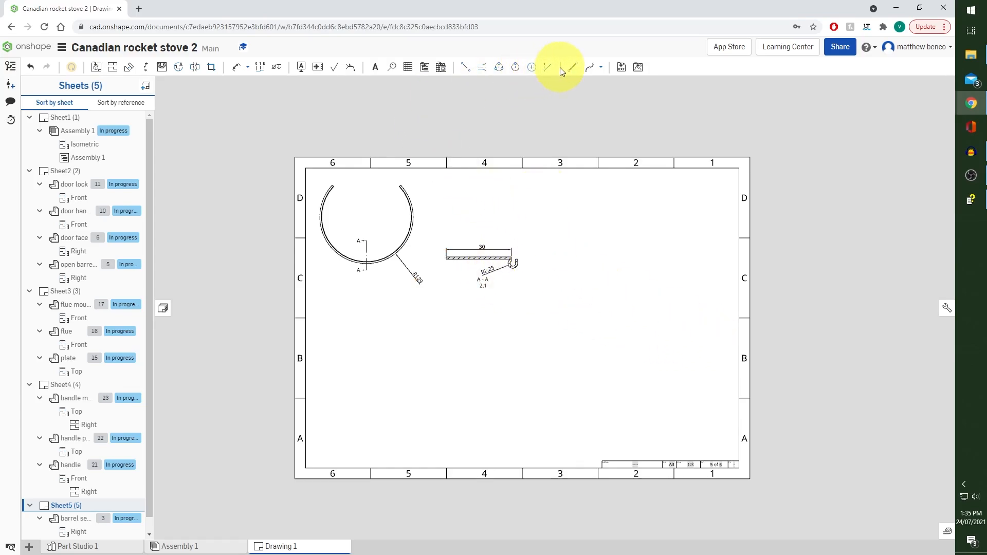
left_click(522, 168)
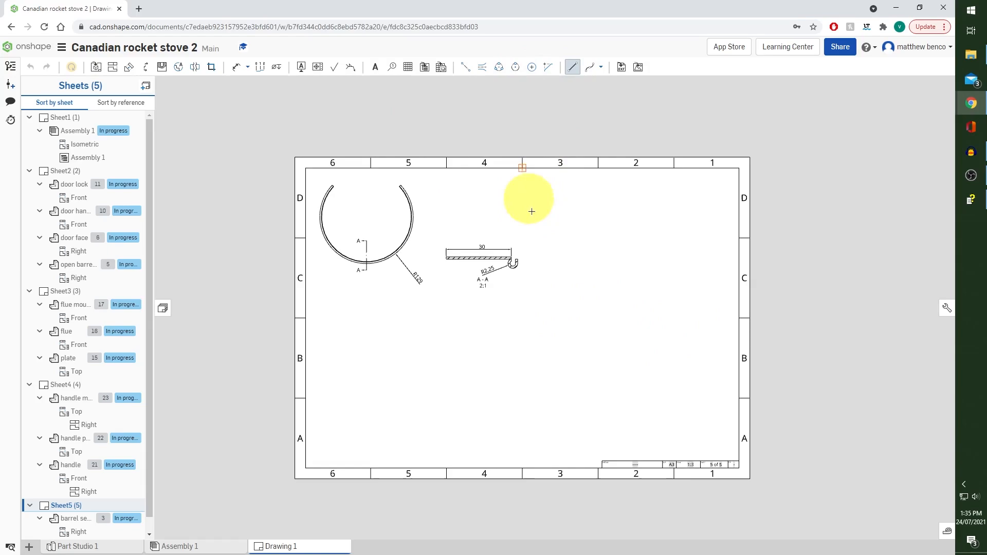
left_click(522, 468)
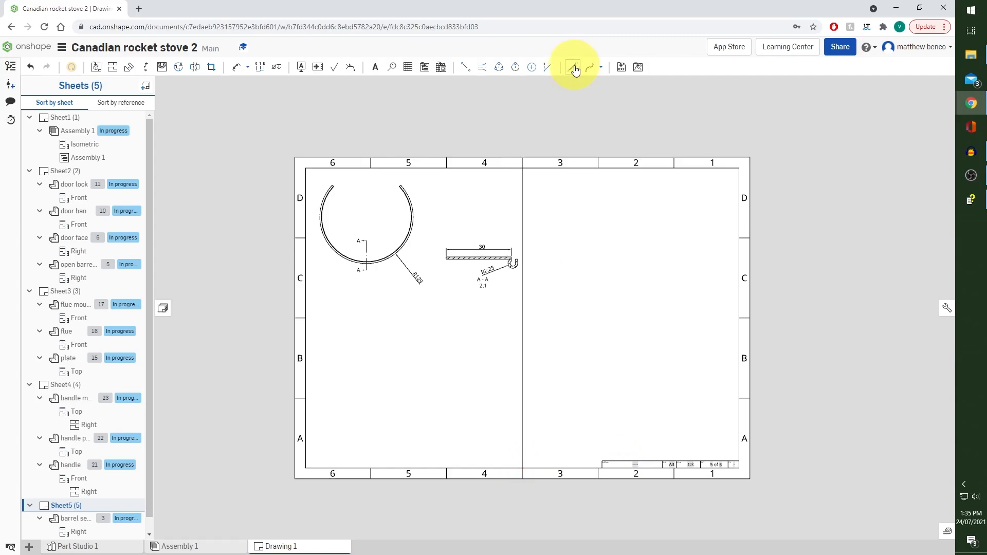
Insert a Top view of the flat pattern of the leg assembly at 1:1 scale in the right half of the sheet
left_click(102, 72)
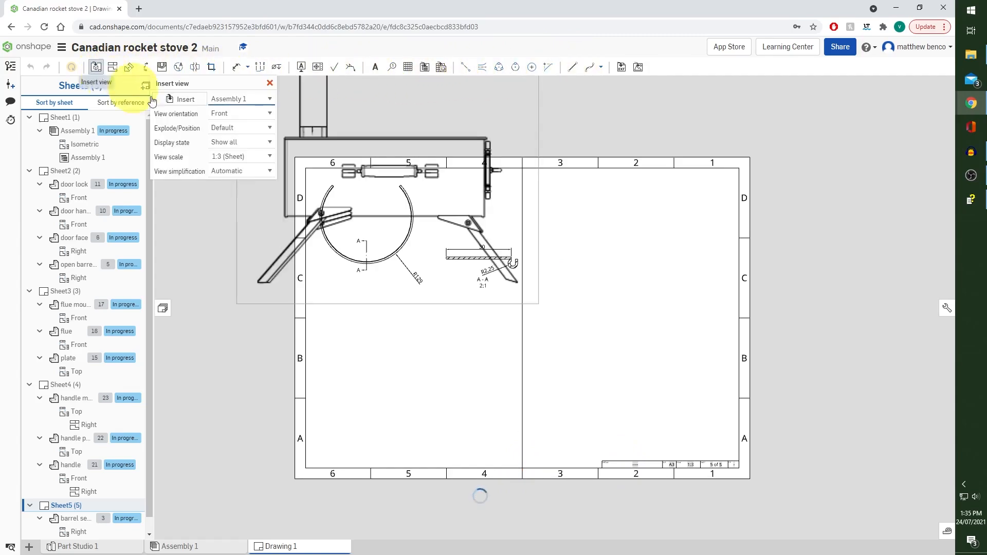
left_click(196, 99)
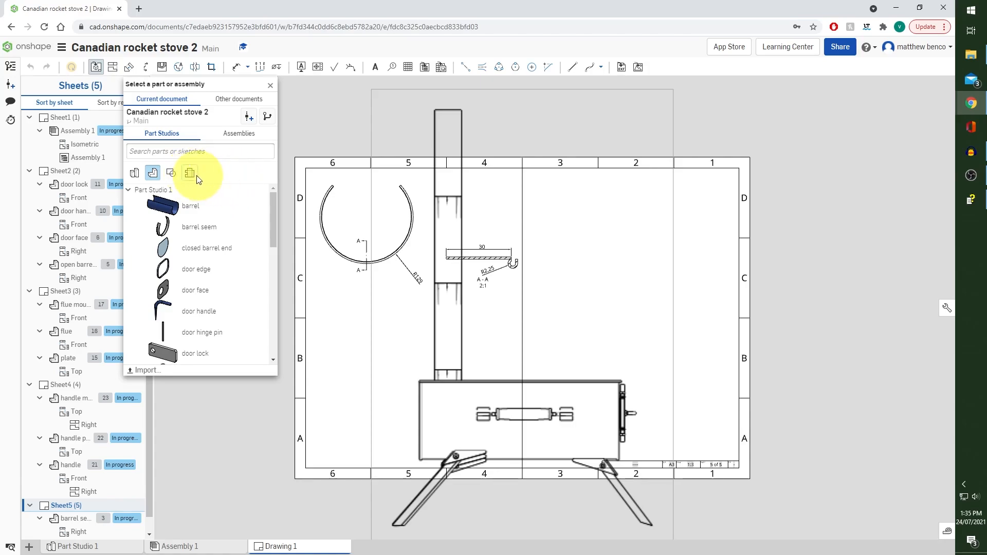
left_click(189, 175)
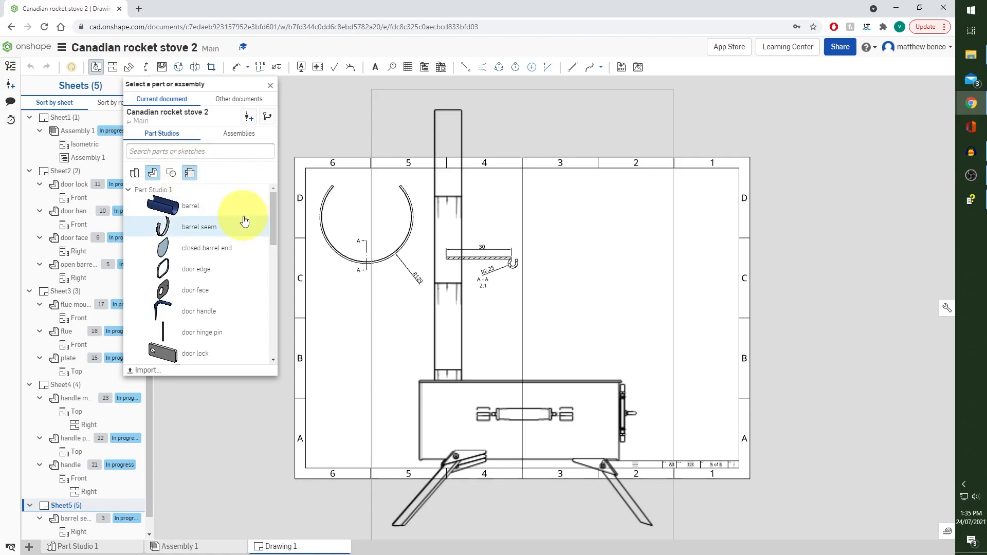
scroll(242, 213, "down", 2)
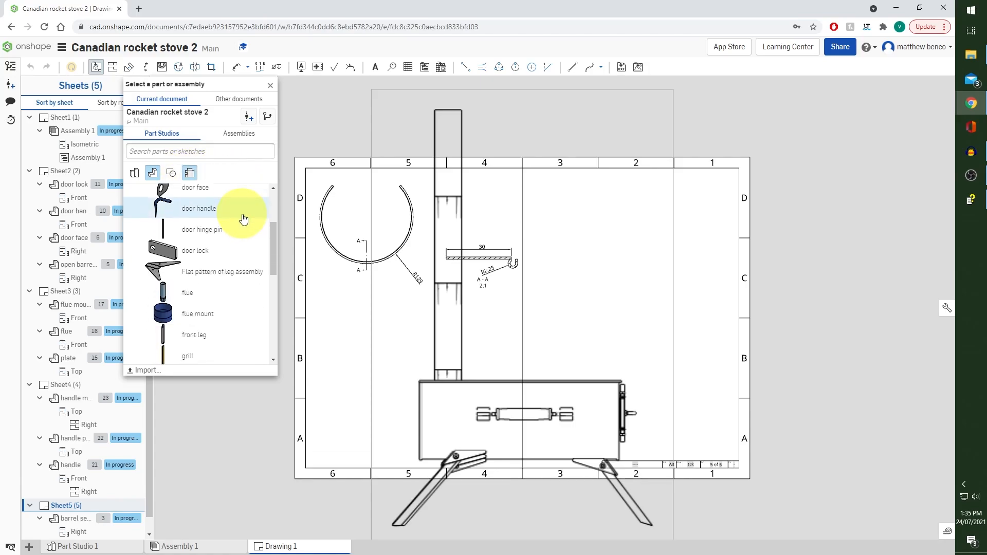
left_click(224, 277)
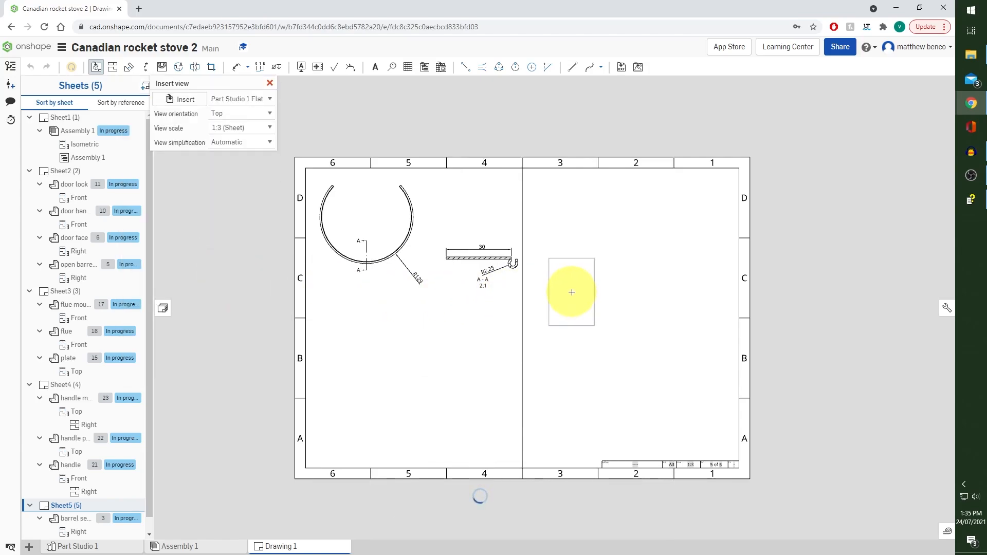
left_click(269, 128)
left_click(244, 156)
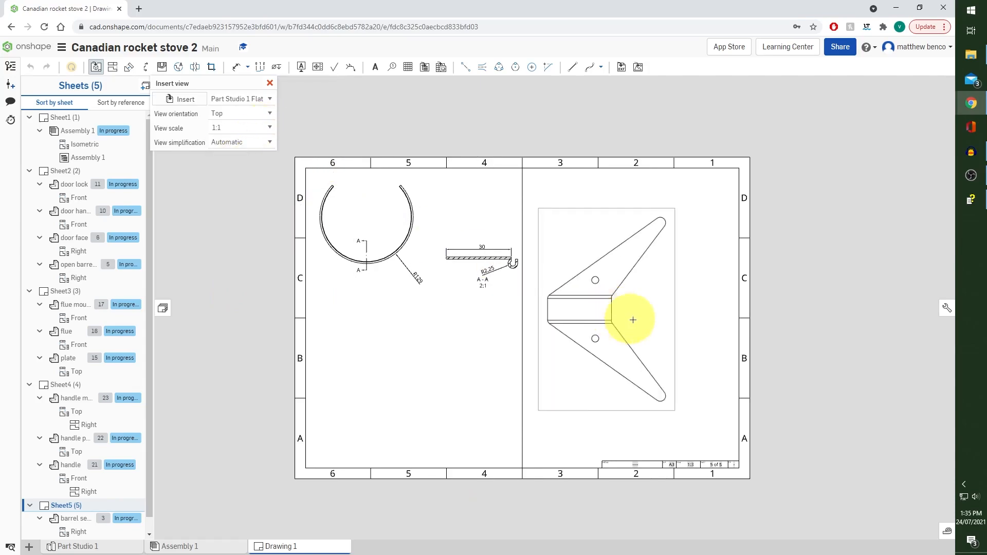
left_click(639, 309)
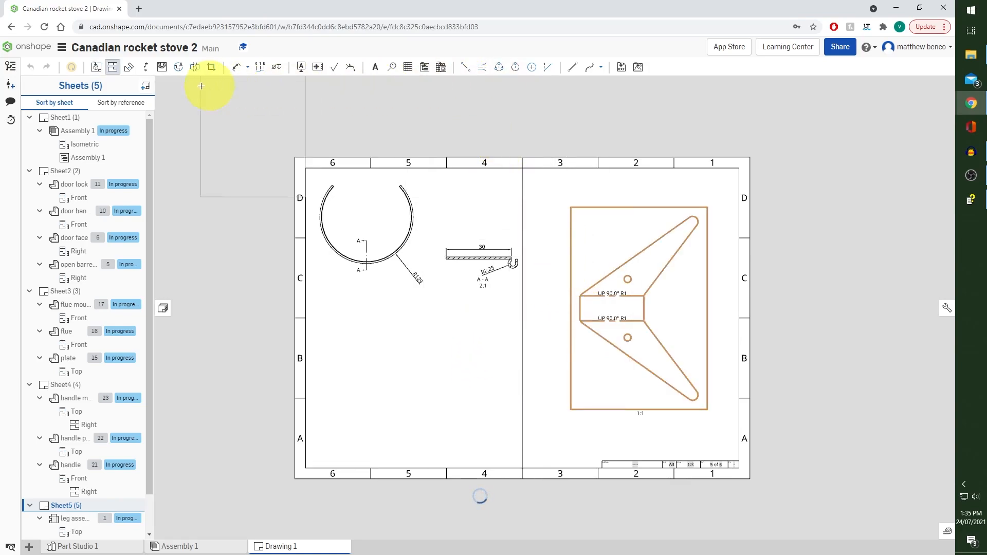
left_click(114, 67)
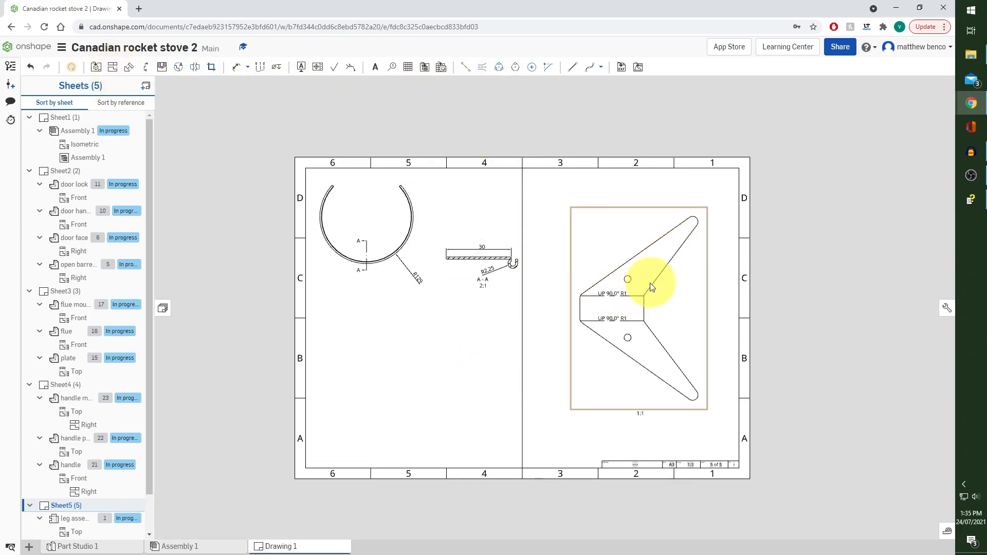
Add centre marks to the two holes and both rounded tips of the leg flat pattern
scroll(641, 303, "up", 3)
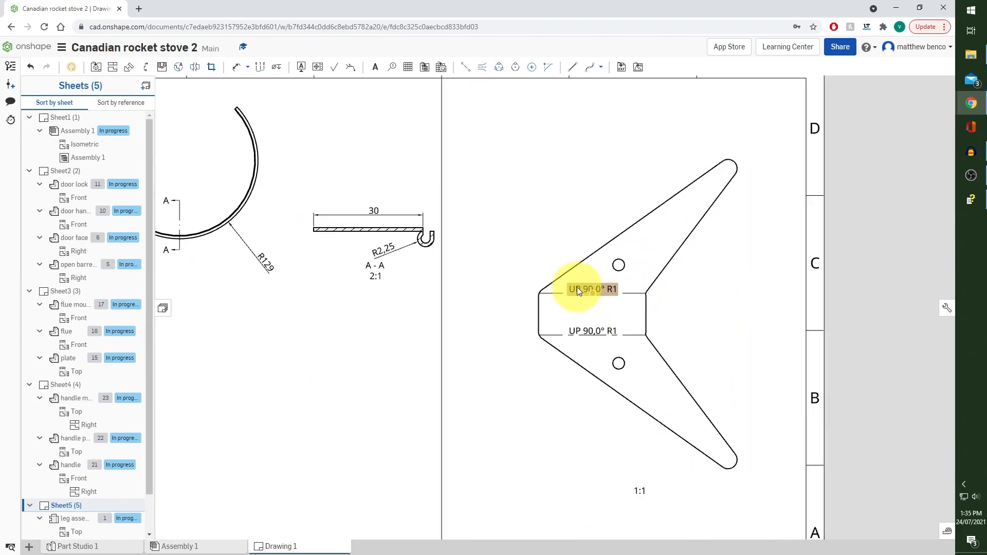
scroll(633, 337, "up", 1)
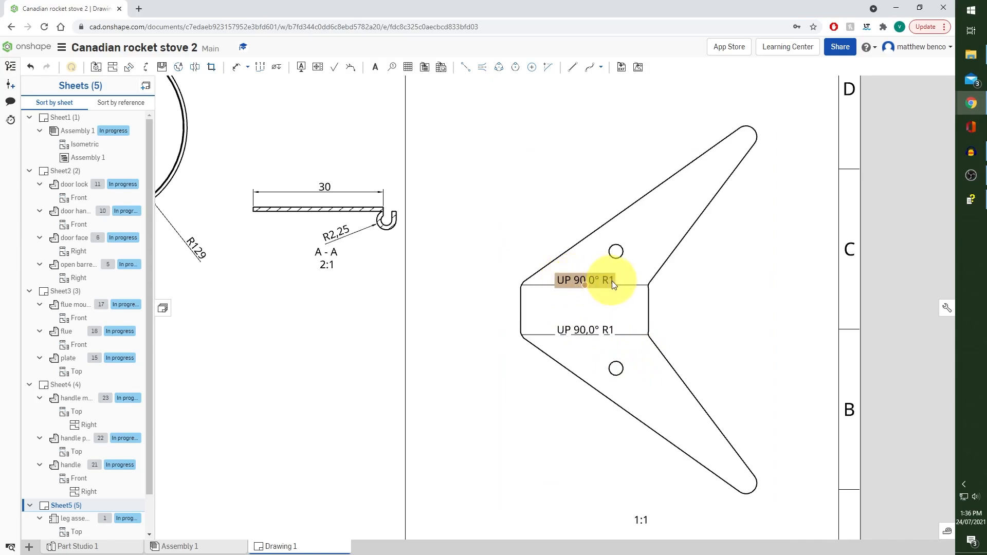
left_click(531, 72)
left_click(616, 252)
left_click(616, 369)
left_click(746, 483)
left_click(746, 136)
Add a horizontal centreline midway between the two bend lines, spanning the flat pattern's short vertical edges
left_click(465, 67)
left_click(649, 310)
left_click(521, 310)
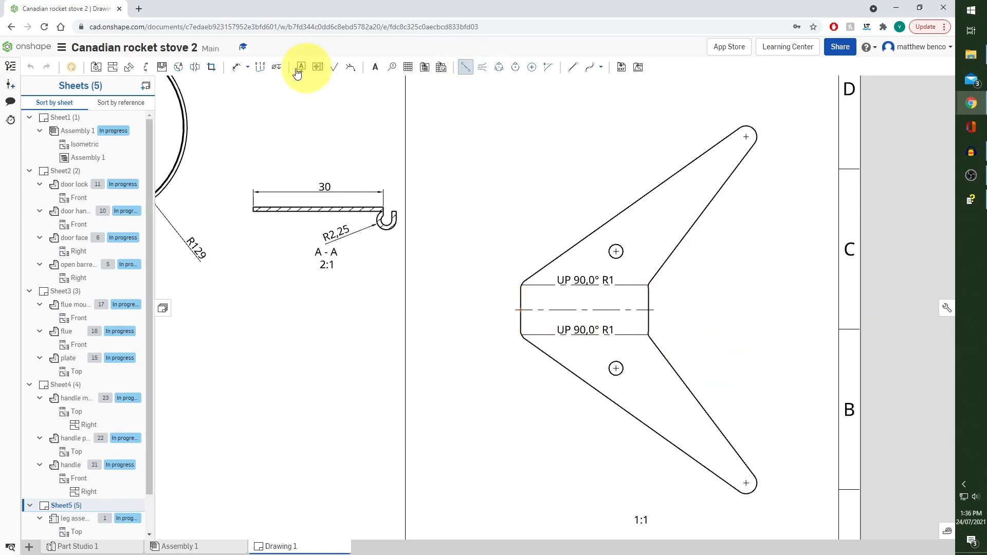
Dimension the distance from the centreline to the upper bend line and set its precision to 0 decimal places
left_click(236, 67)
left_click(645, 310)
left_click(635, 285)
left_click(485, 298)
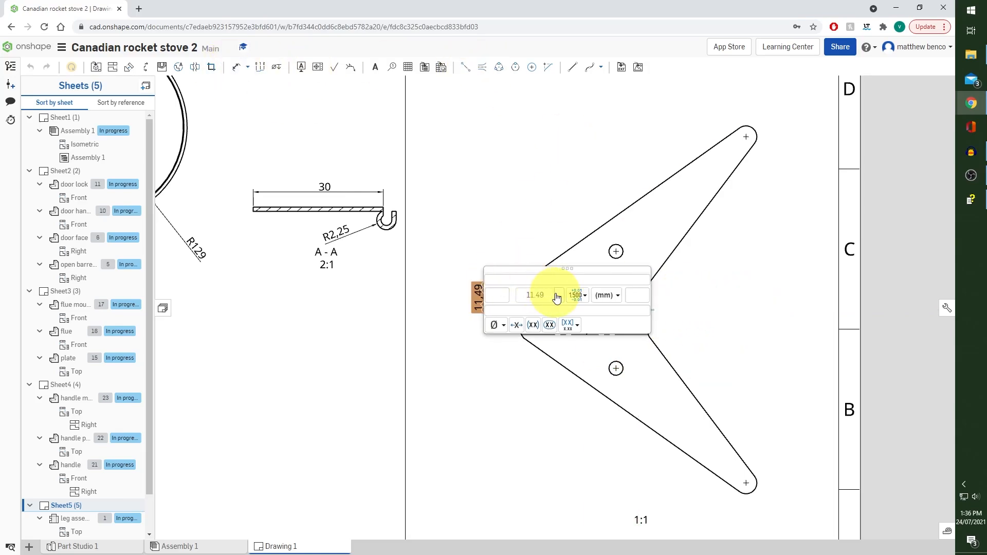
left_click(576, 239)
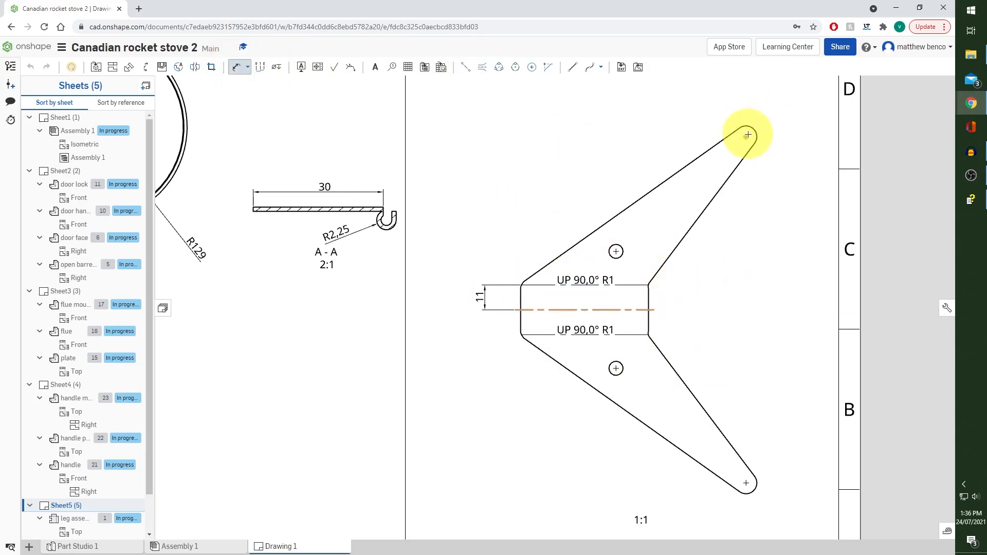
Dimension the vertical distance from the centreline to the upper tip's centre, shown to 0 decimal places
left_click(746, 136)
left_click(460, 209)
left_click(535, 210)
left_click(532, 223)
left_click(573, 167)
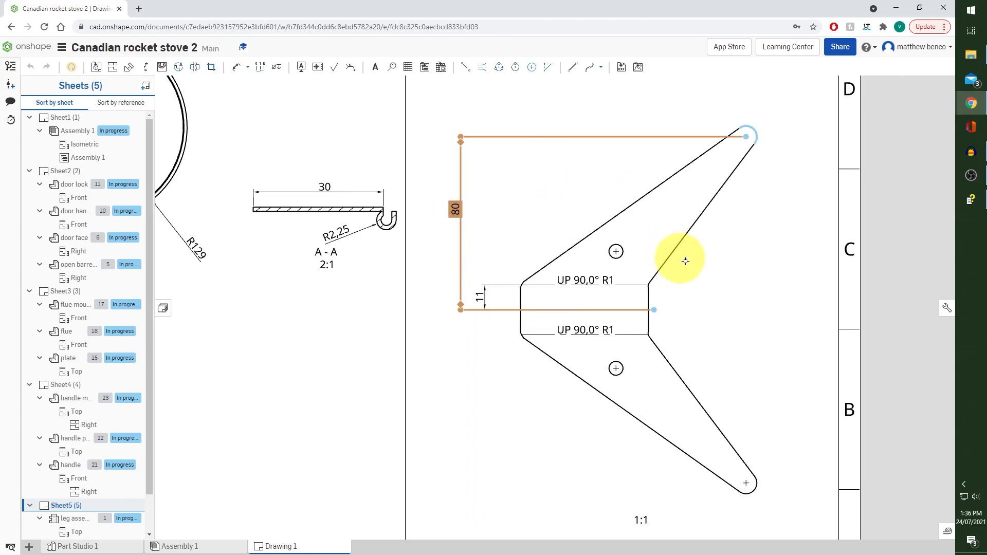
Dimension the horizontal distance between the flat pattern's two short vertical edges and place it below the part
key("d")
left_click(521, 297)
left_click(649, 298)
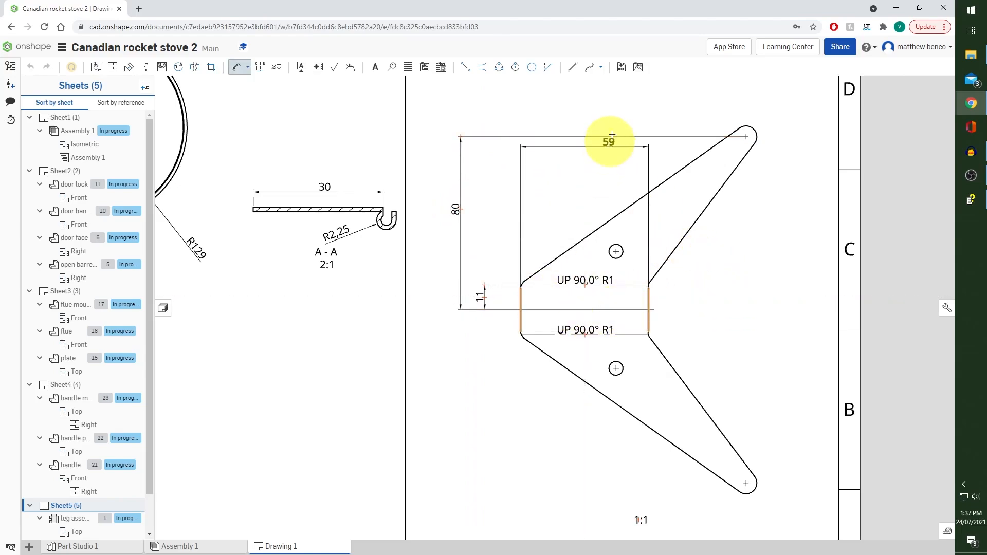
left_click(583, 471)
Dimension the horizontal distance from the left vertical edge to the lower tip's centre, with precision set to 0 decimal places
left_click(648, 309)
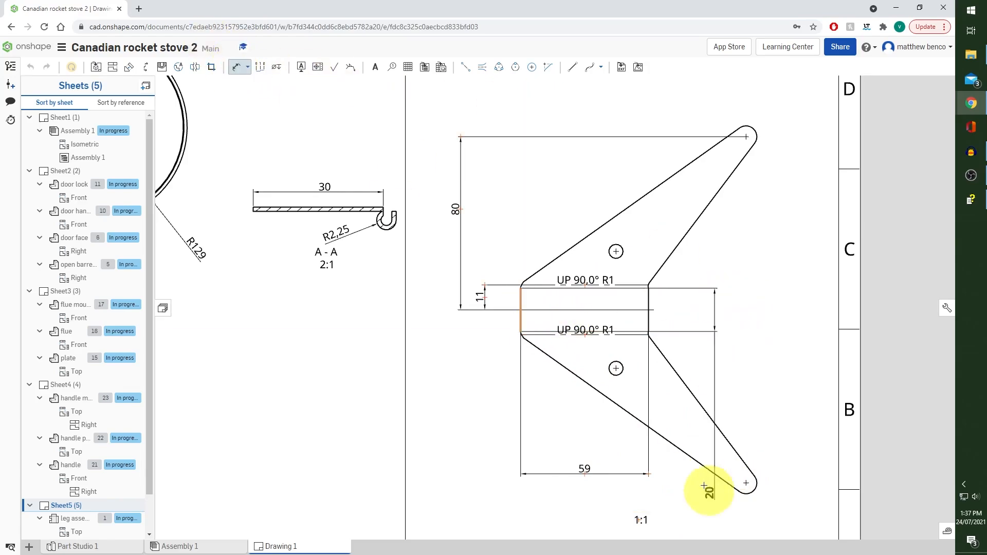
scroll(749, 485, "up", 6)
left_click(810, 478)
scroll(724, 483, "down", 5)
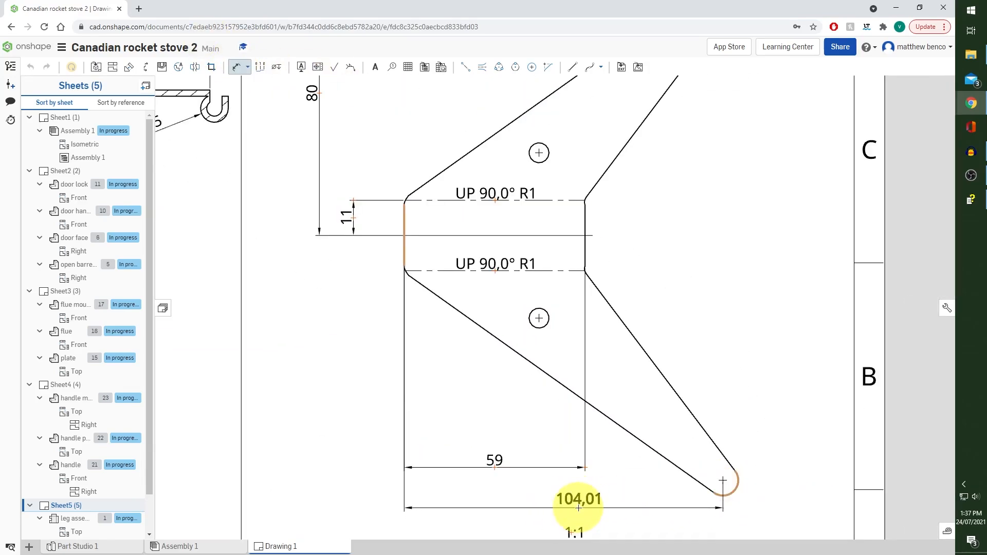
left_click(579, 508)
mouse_move(614, 485)
left_click(690, 505)
left_click(651, 397)
Dimension the horizontal distance from the left vertical edge to the lower hole's centre
left_click(238, 67)
left_click(405, 216)
left_click(538, 318)
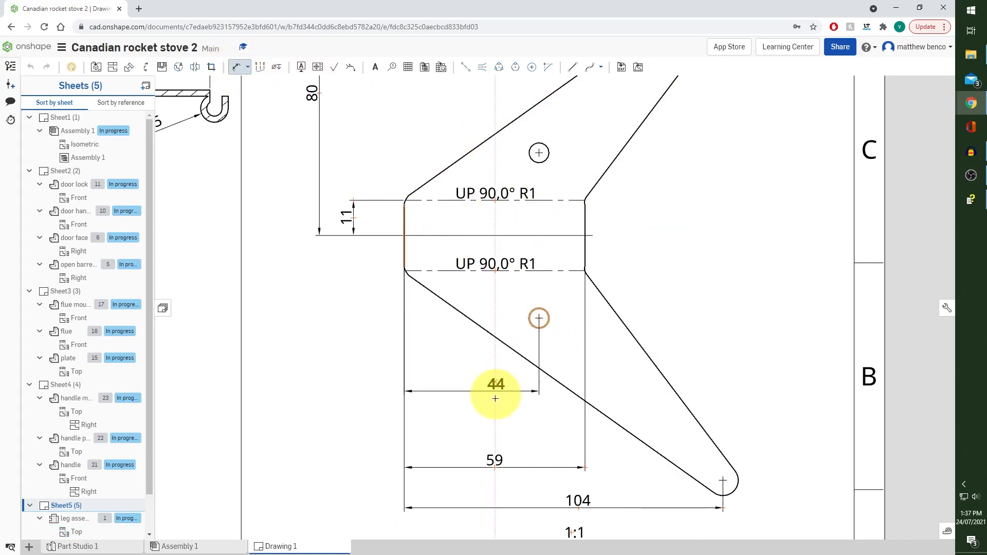
left_click(469, 420)
Dimension the centreline to the upper hole's centre at 0 decimal places and space out the vertical dimensions beside the part
scroll(649, 232, "down", 1)
scroll(648, 229, "up", 1)
left_click(565, 236)
left_click(547, 156)
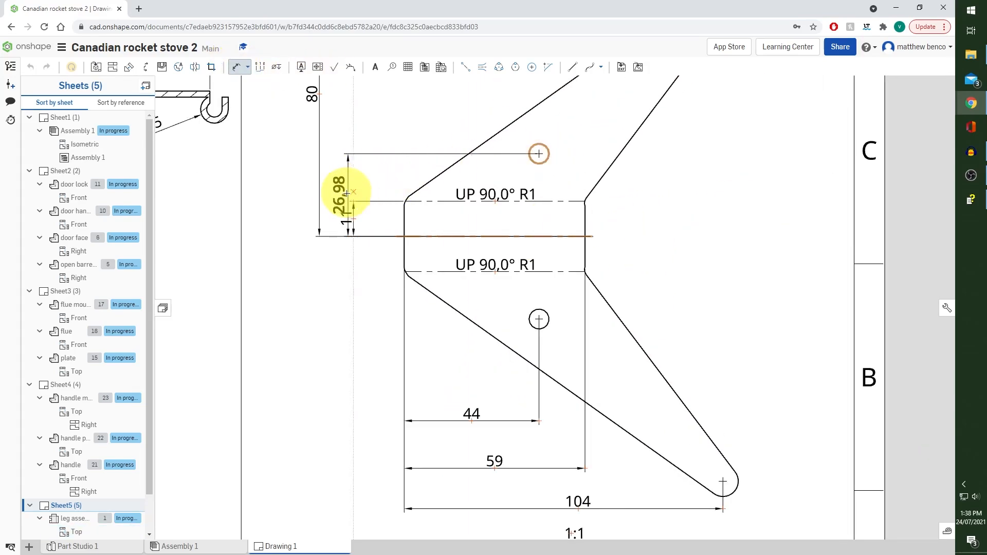
left_click(335, 195)
mouse_move(397, 180)
left_click(419, 216)
left_click(413, 230)
left_click(381, 132)
scroll(385, 335, "down", 2)
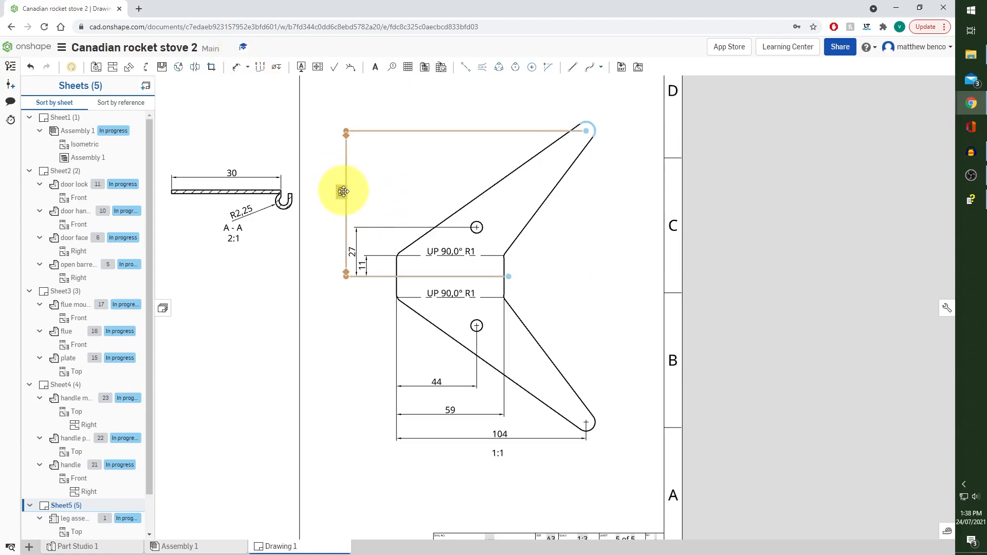
left_click_drag(344, 191, 334, 194)
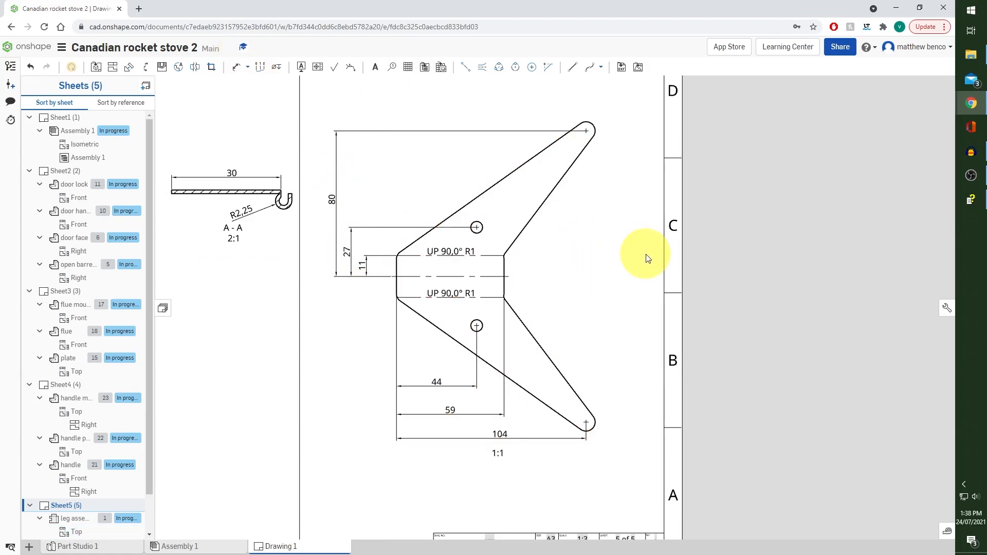
Add a radius dimension to the rounded upper tip of the leg flat pattern
left_click(237, 68)
left_click(592, 123)
left_click(608, 114)
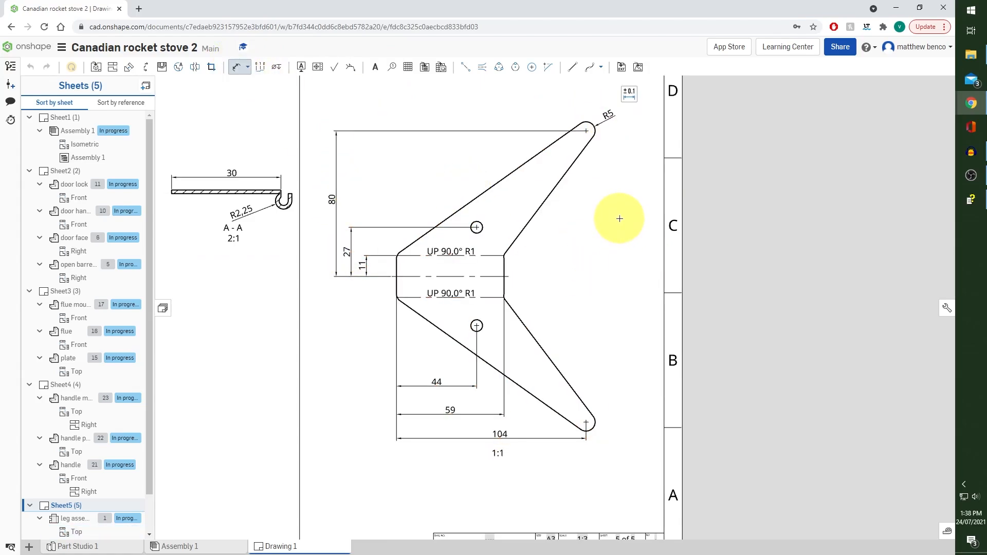
Insert a Right view of the small door hinge at 1:1 scale in the lower area of the sheet's left half
scroll(619, 219, "down", 2)
left_click(96, 67)
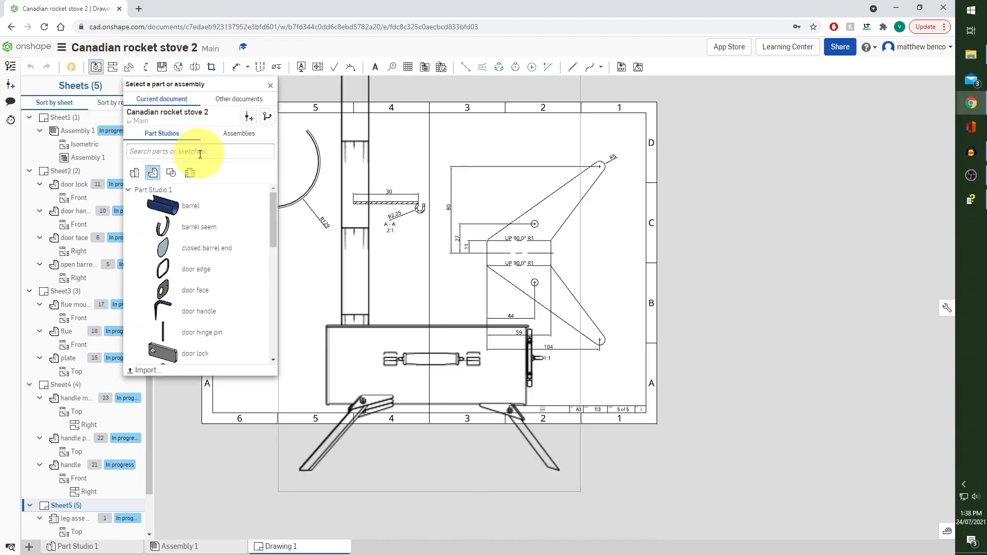
scroll(214, 216, "down", 5)
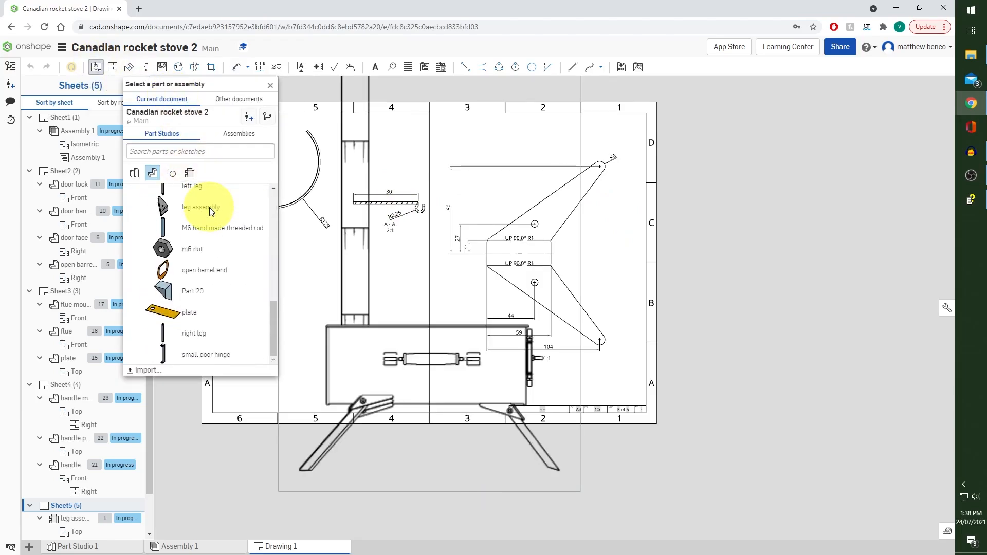
left_click(214, 360)
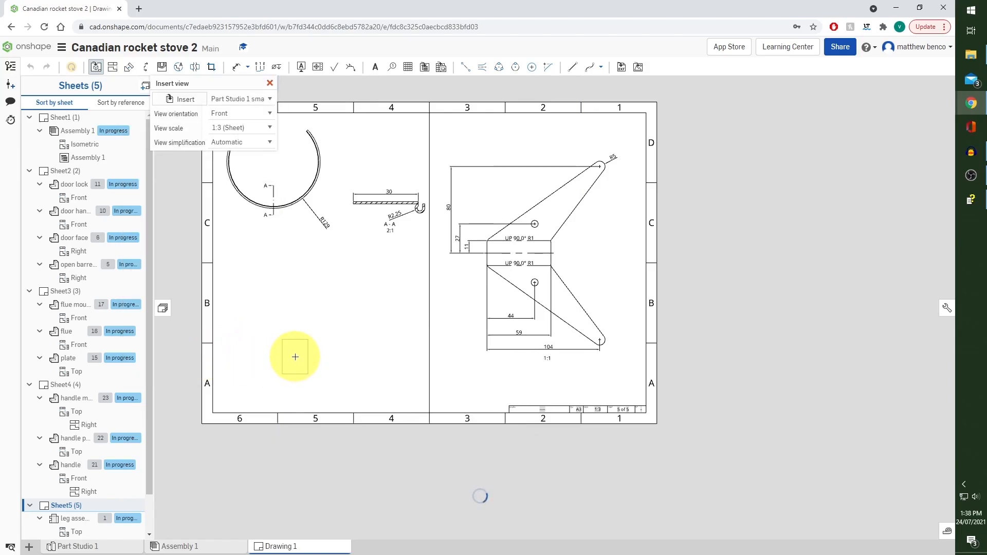
left_click(268, 127)
left_click(247, 154)
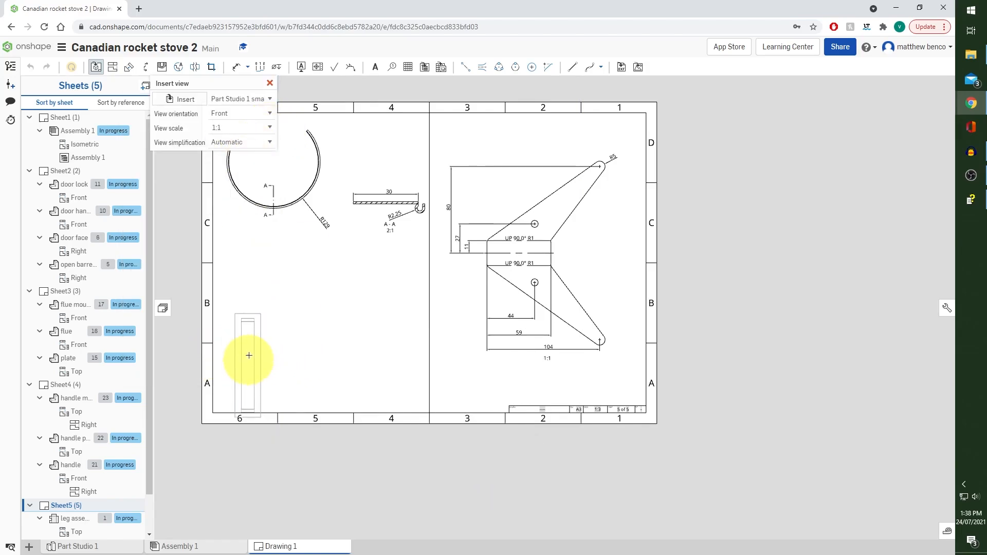
left_click(262, 113)
left_click(232, 131)
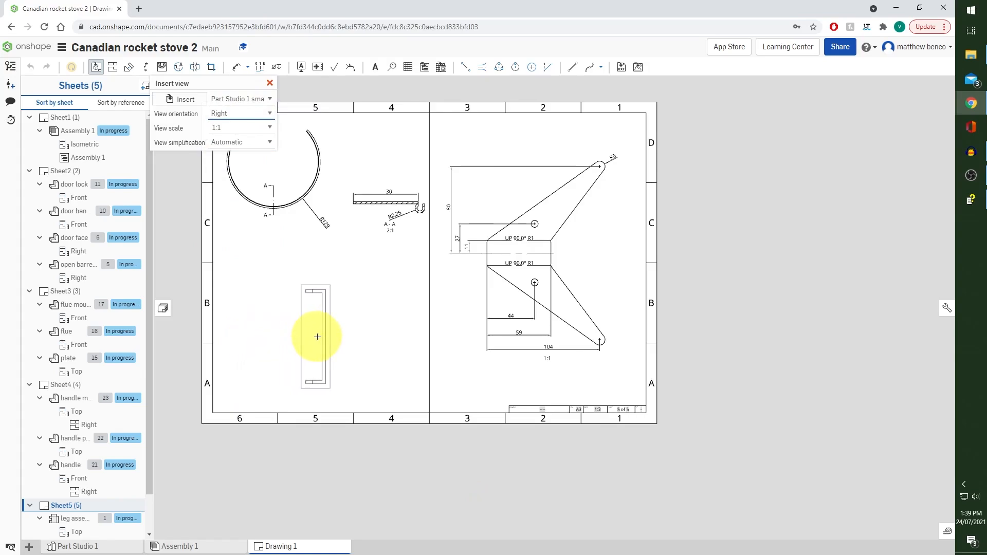
left_click(318, 337)
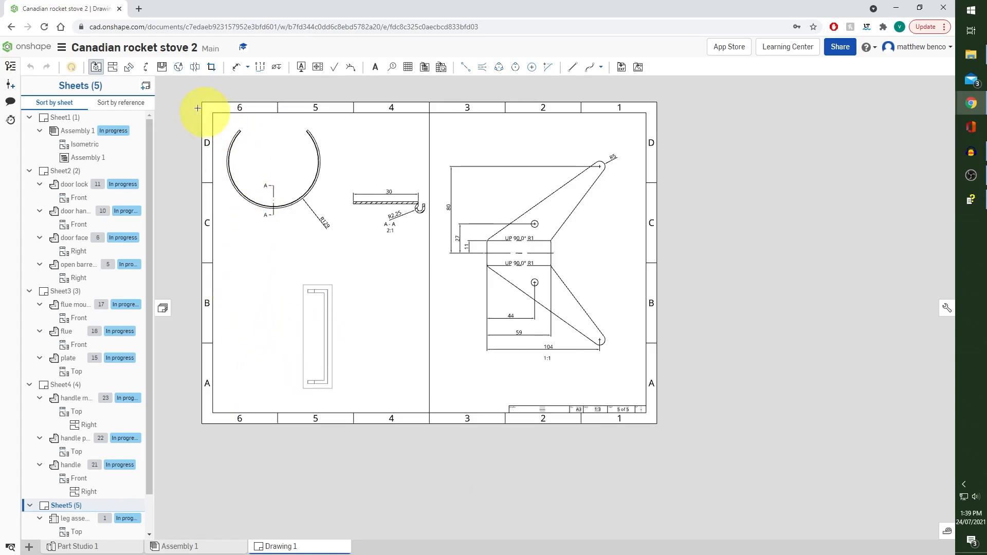
Insert a Left view of the large door hinge at 1:1 scale, facing the small door hinge view
left_click(98, 70)
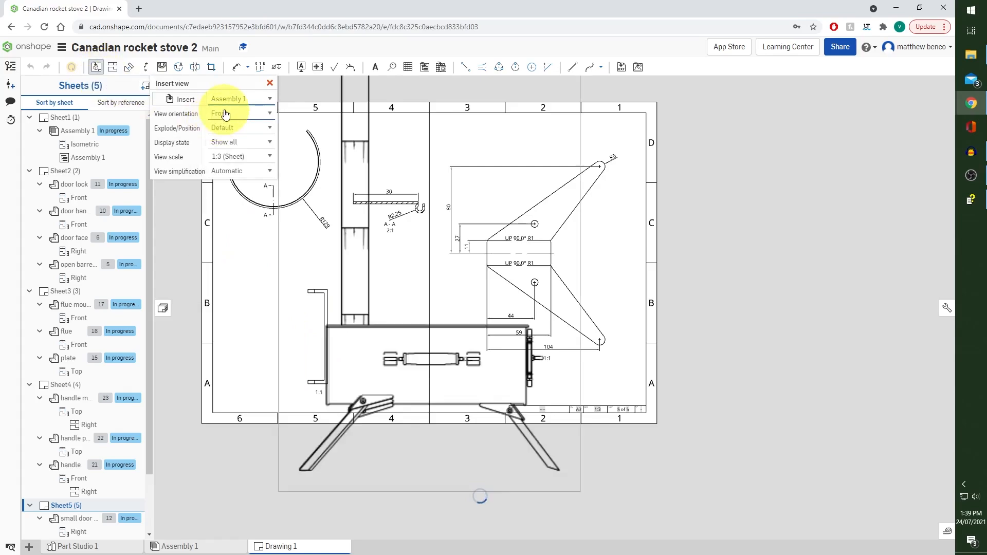
left_click(193, 103)
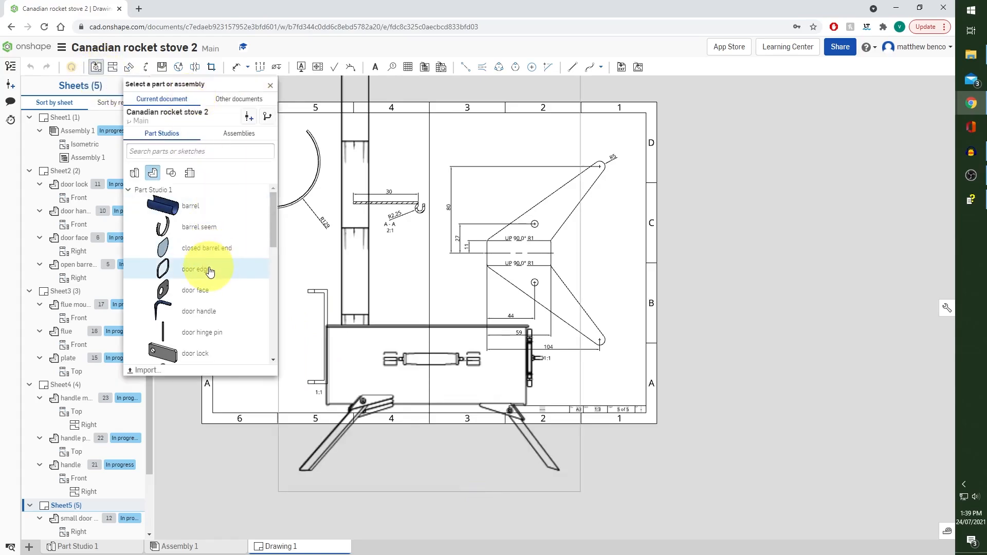
scroll(210, 272, "down", 5)
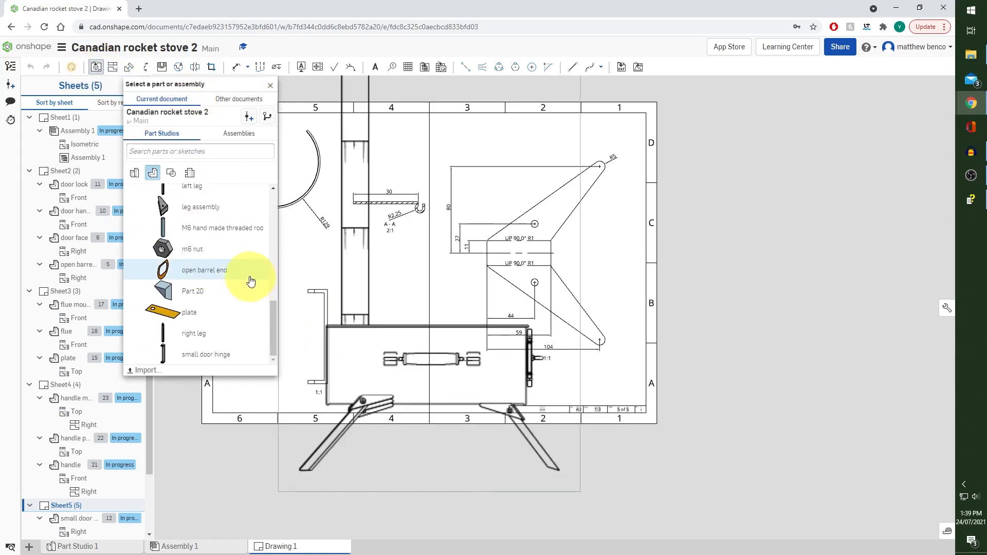
scroll(250, 280, "up", 2)
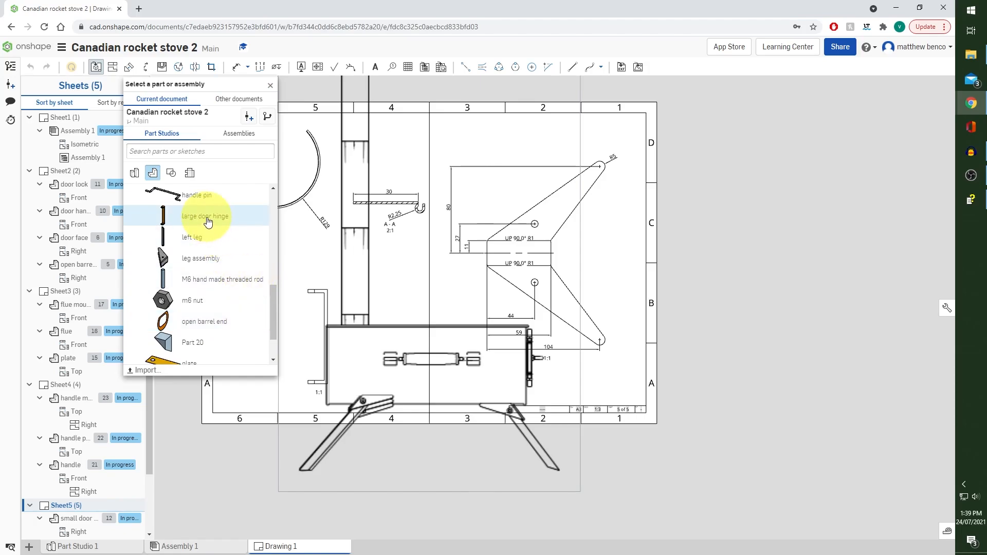
left_click(207, 197)
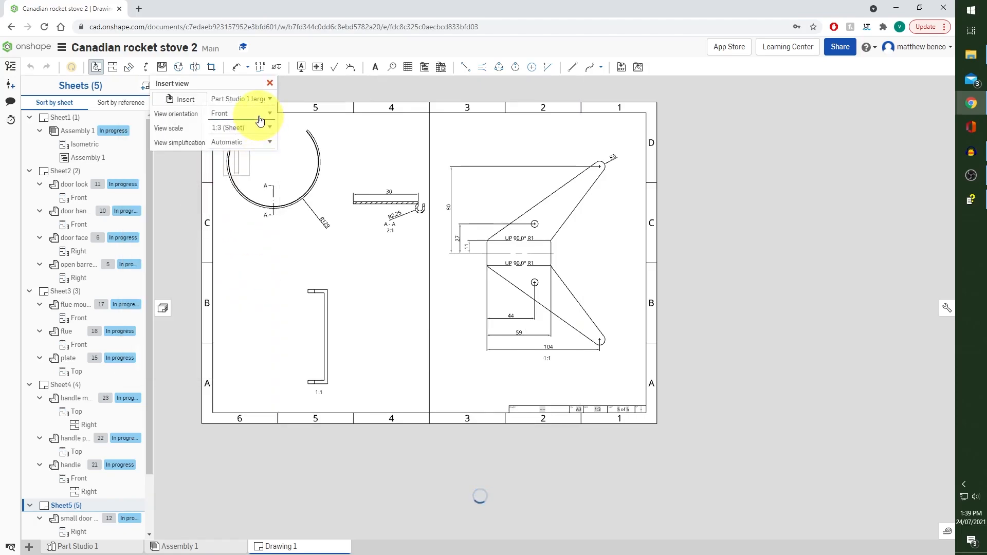
left_click(259, 113)
left_click(239, 144)
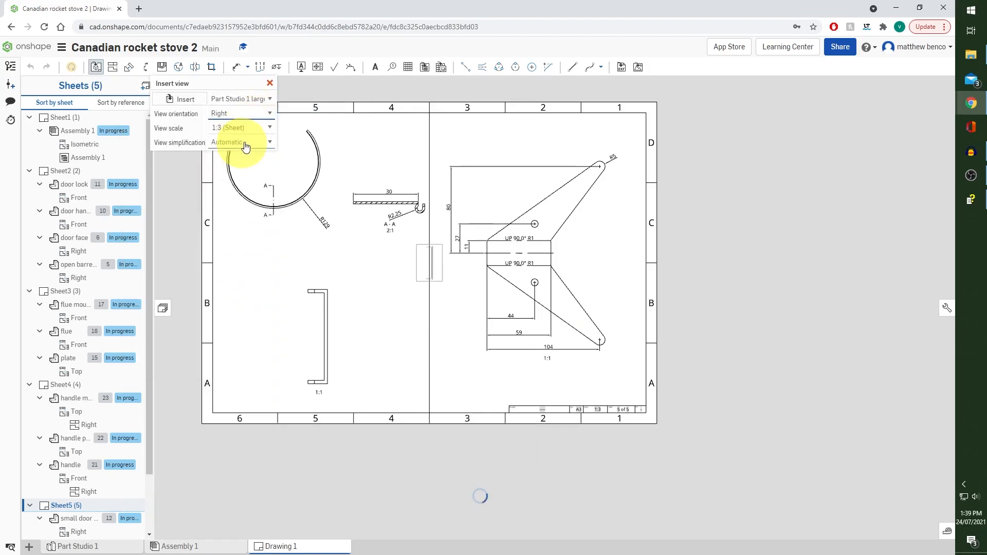
left_click(256, 130)
left_click(266, 134)
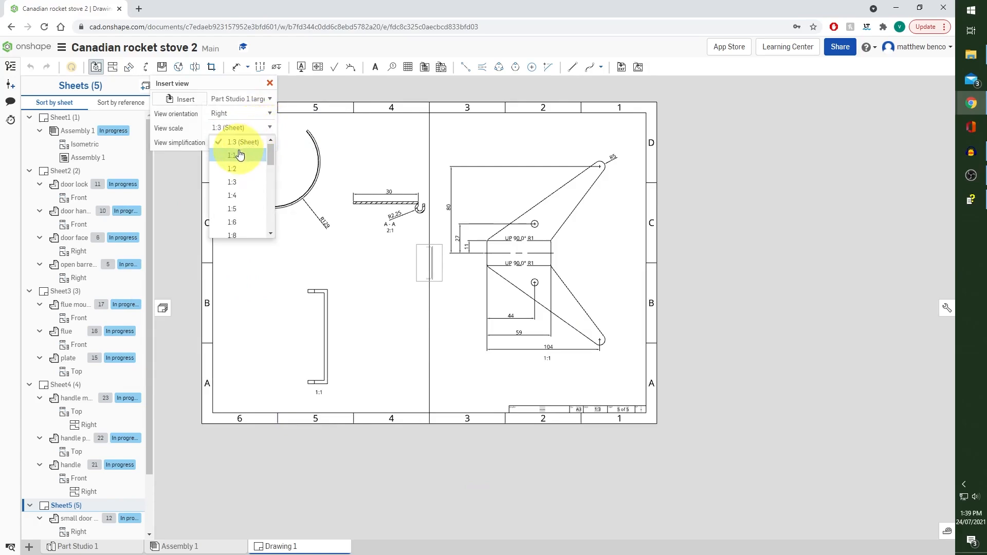
left_click(245, 137)
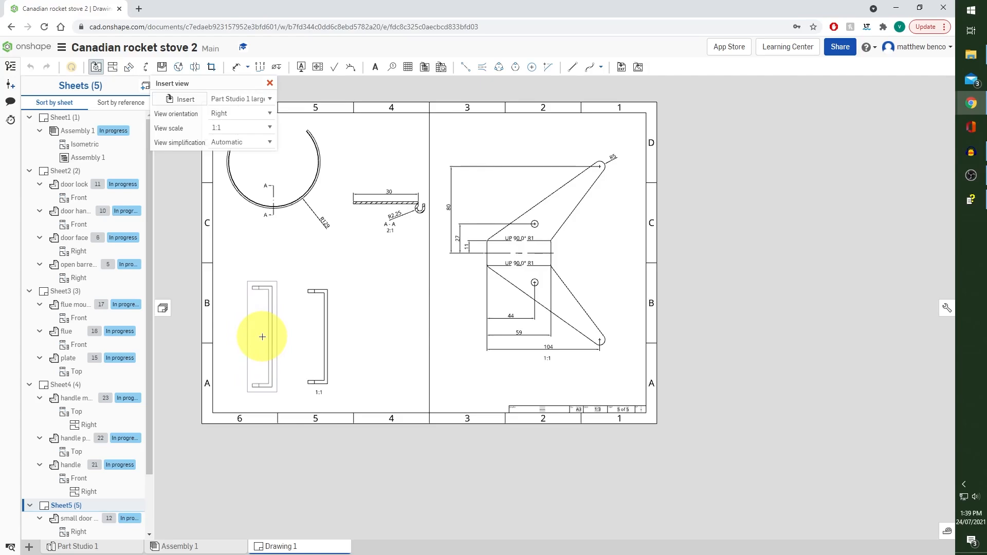
left_click(262, 114)
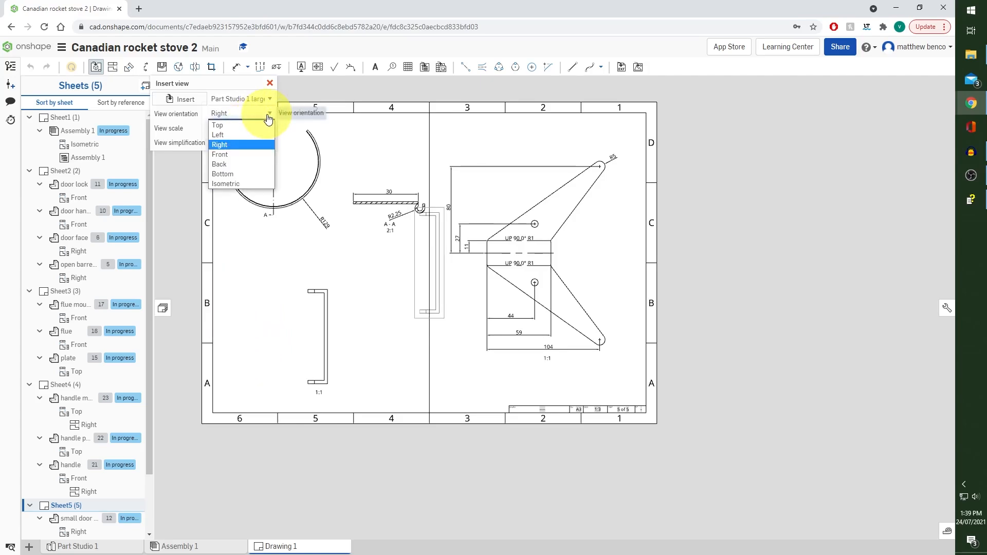
left_click(234, 136)
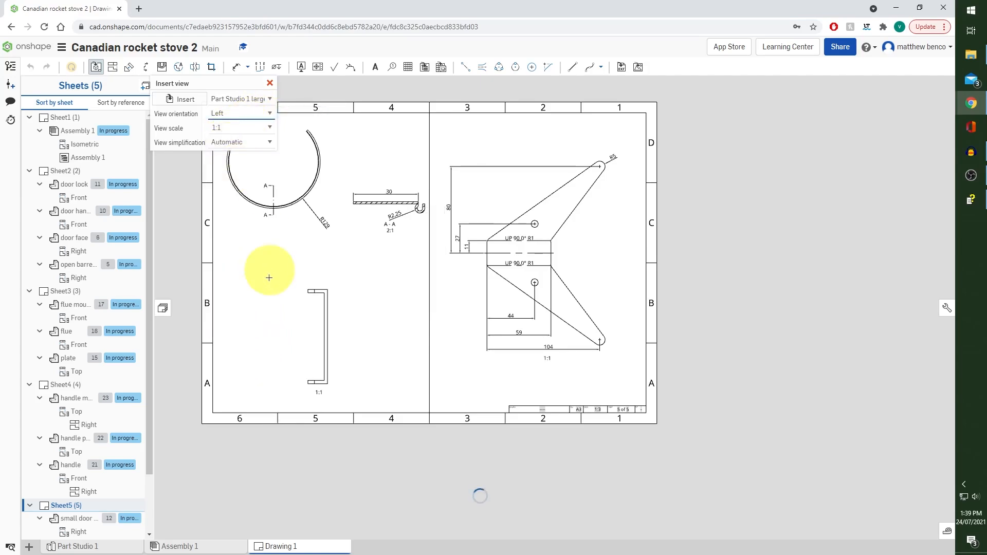
left_click(272, 336)
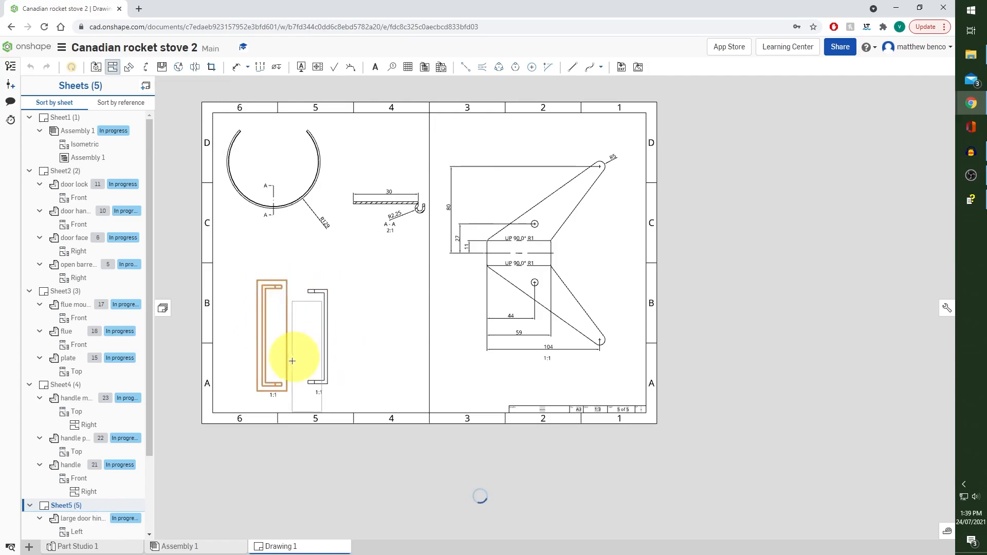
Insert a Front view of the door hinge pin at 1:1 scale between the two hinge views
left_click(95, 68)
left_click(189, 101)
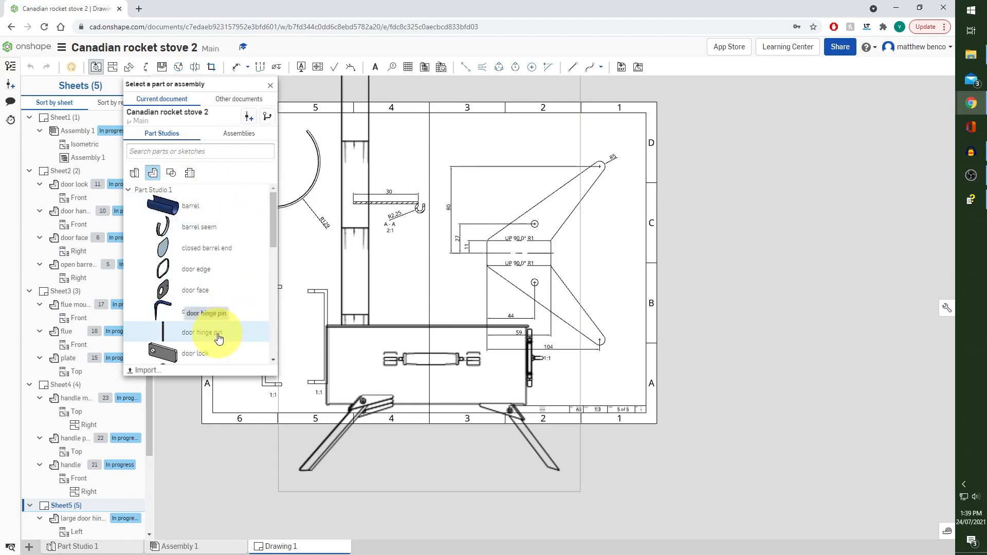
left_click(220, 335)
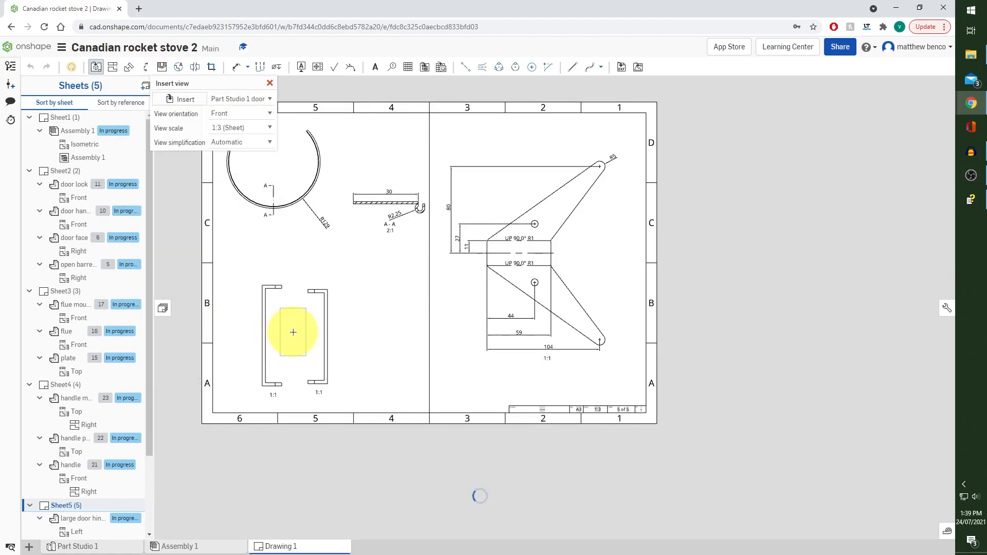
left_click(265, 128)
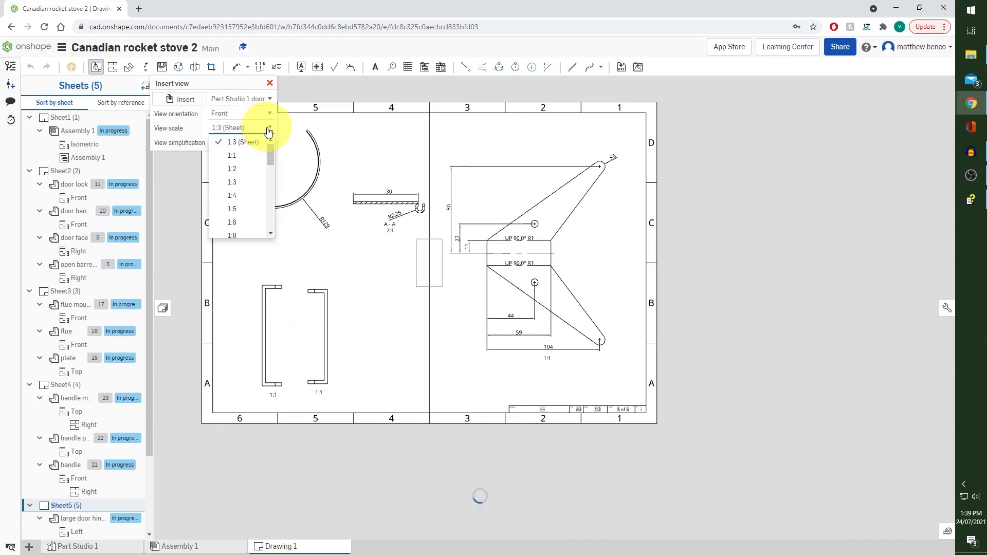
left_click(246, 154)
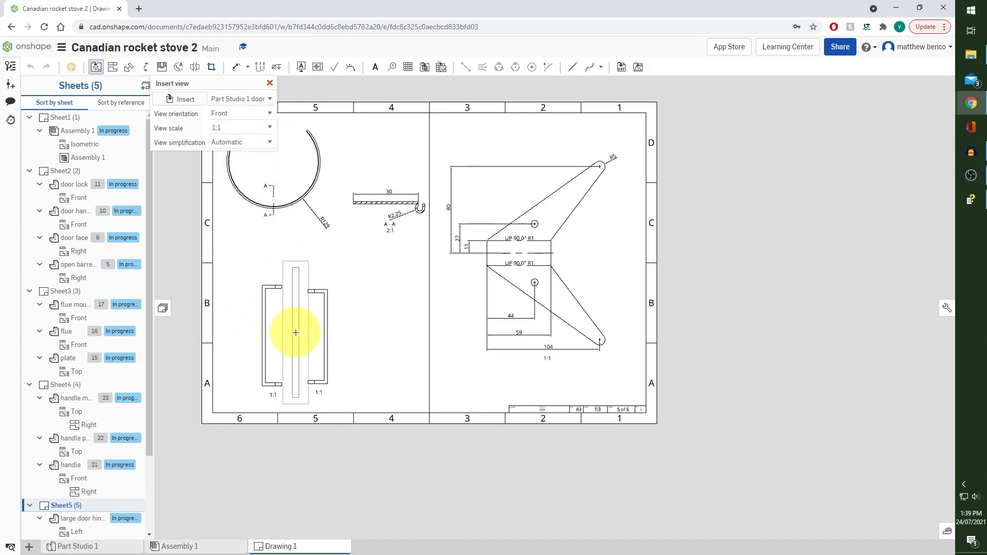
left_click(296, 332)
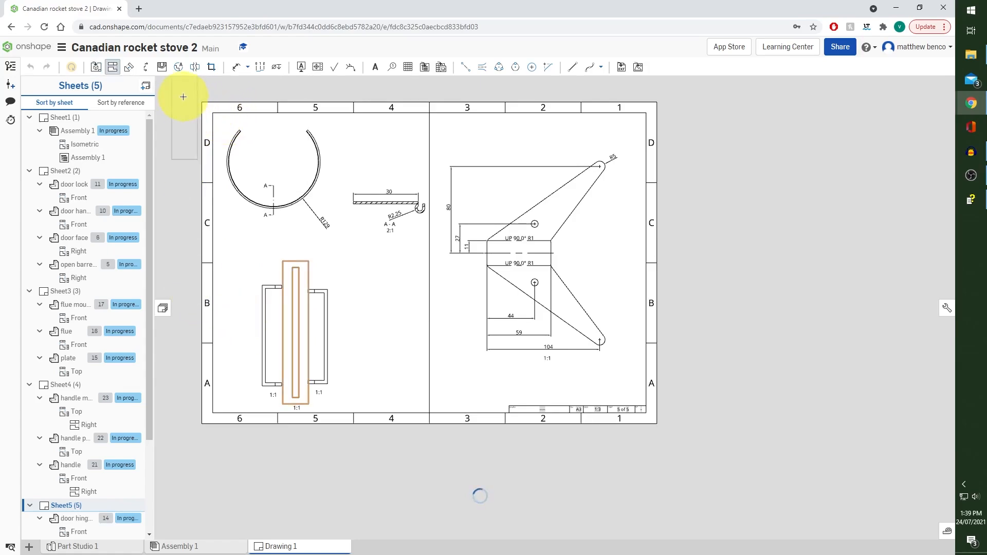
Insert Top views of the m6 nut above and below the door hinge pin
left_click(100, 69)
left_click(195, 103)
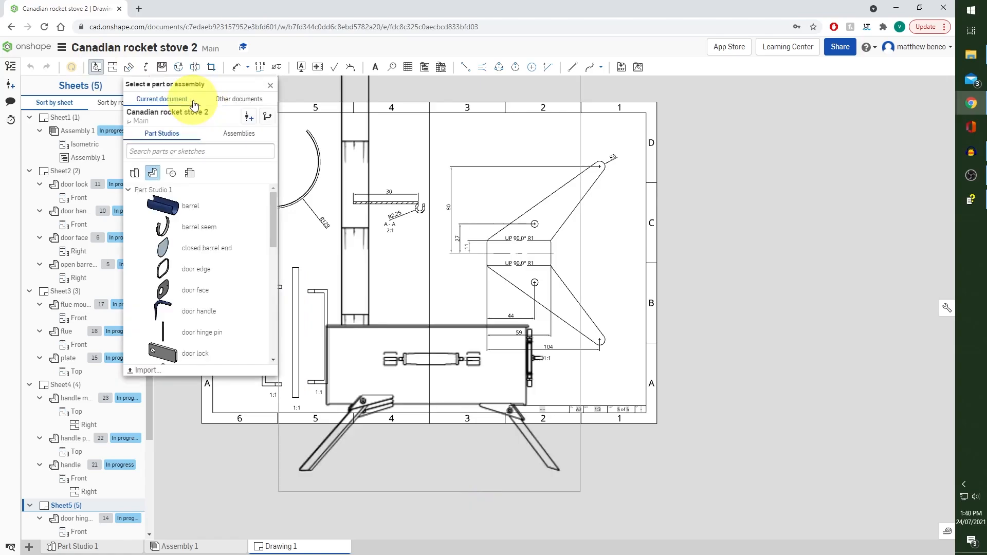
scroll(226, 227, "down", 3)
scroll(225, 227, "down", 5)
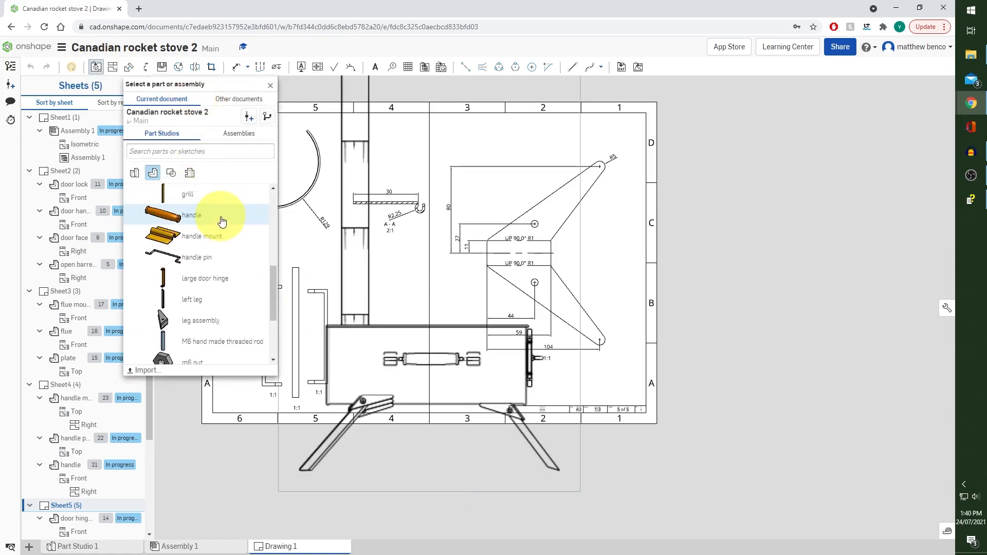
left_click(207, 297)
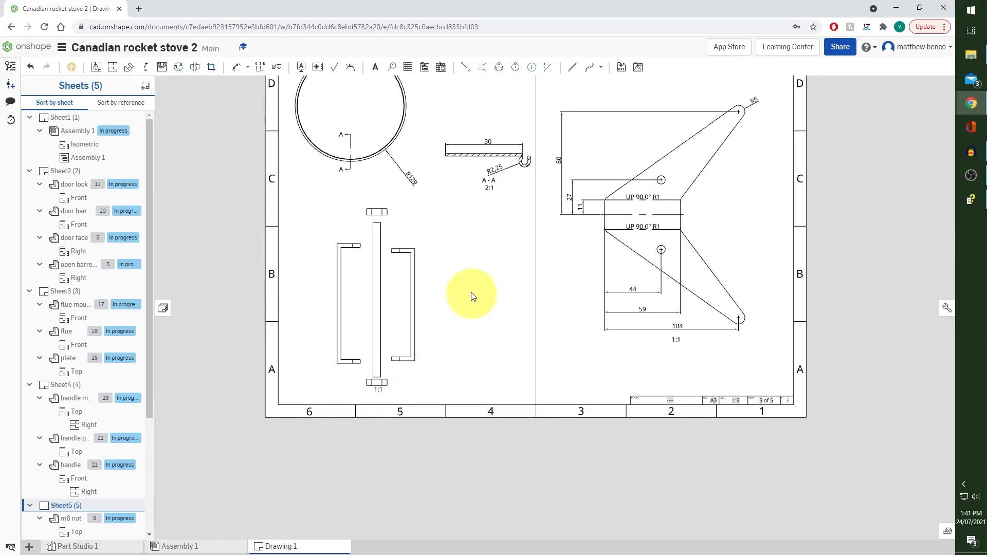
Draw a horizontal dividing line from the sheet's left border to the vertical divider, between the ring view and the hinge views
middle_click_drag(469, 293, 525, 329)
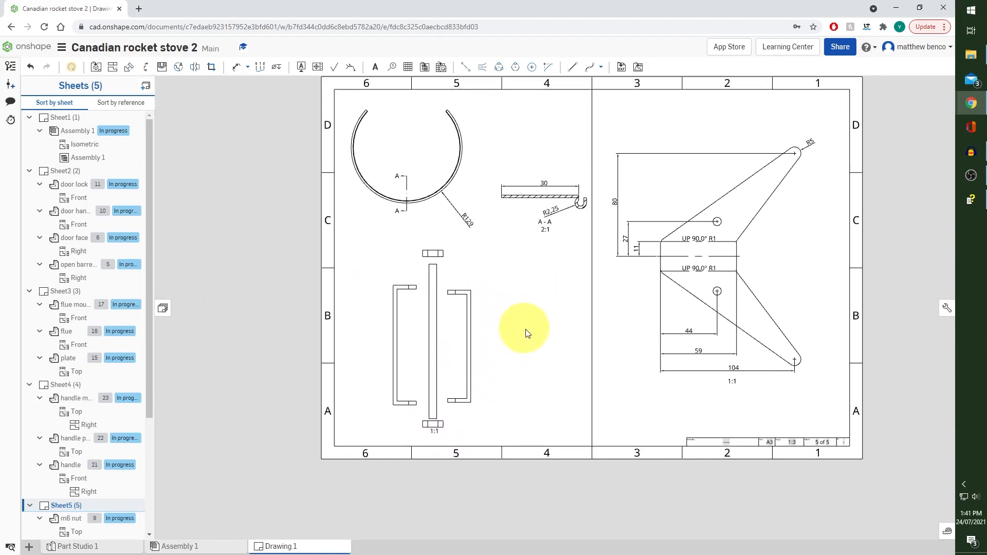
left_click(572, 67)
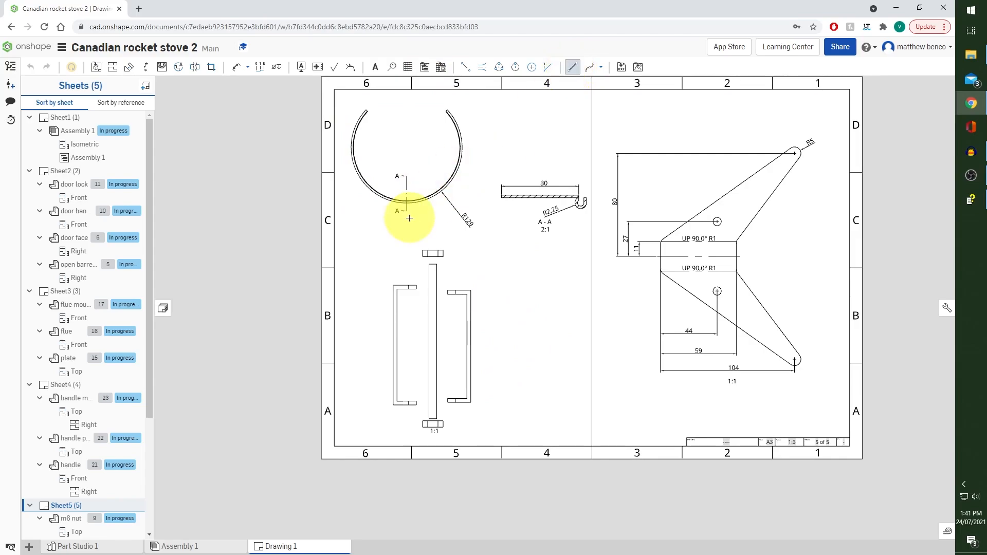
left_click(334, 239)
left_click(591, 238)
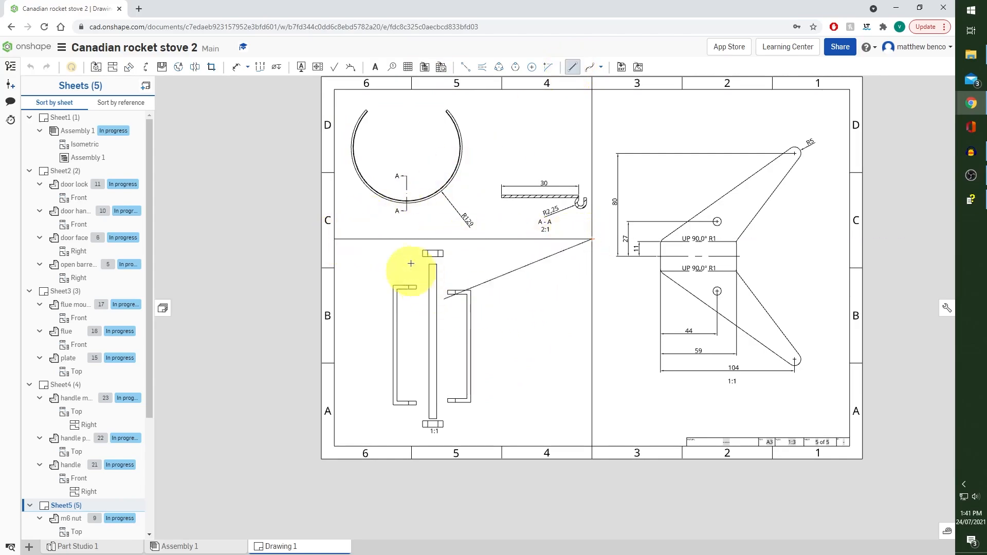
left_click(576, 67)
Dimension the small door hinge's inner height, outer height and flange width
key("d")
scroll(506, 337, "up", 2)
scroll(505, 338, "up", 1)
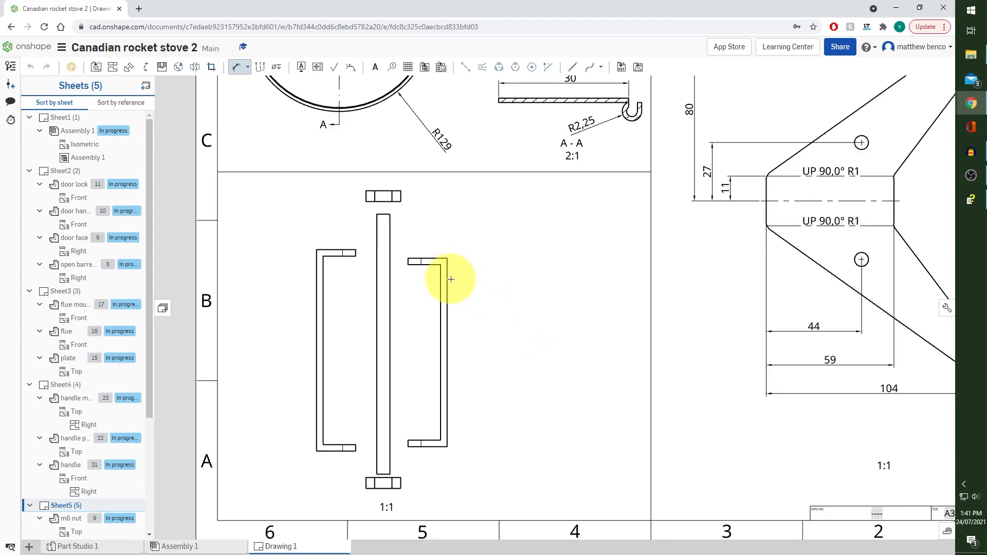
left_click(450, 288)
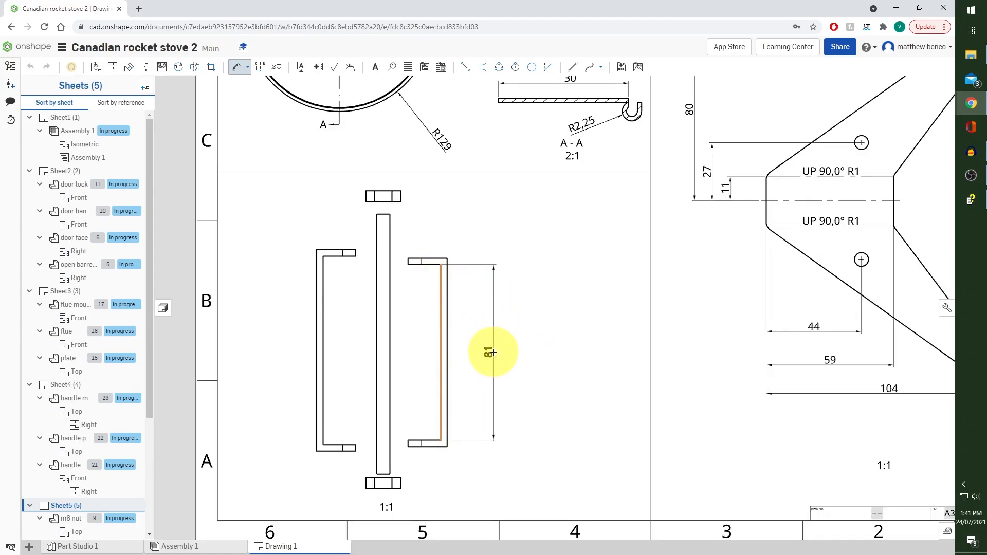
left_click(464, 352)
left_click(447, 282)
left_click(493, 352)
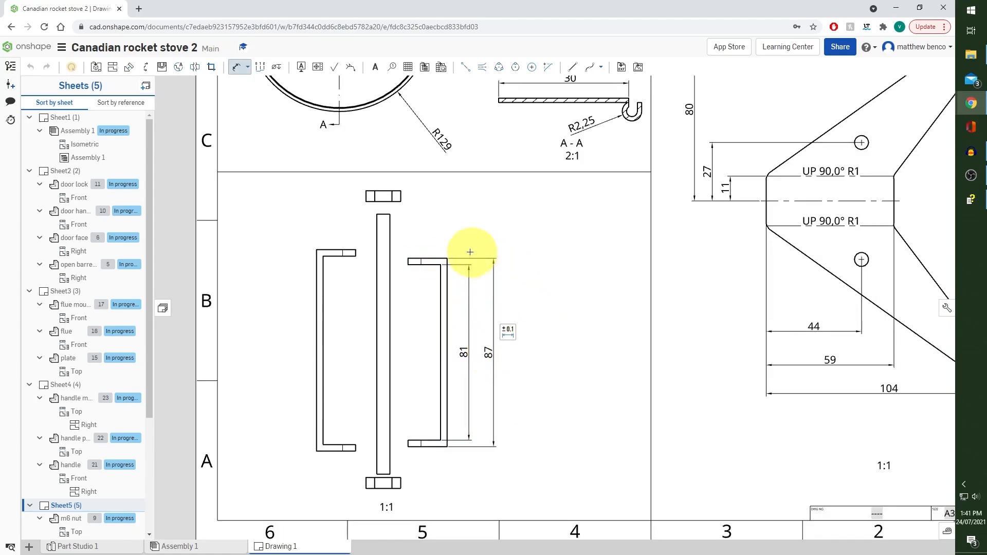
left_click(408, 264)
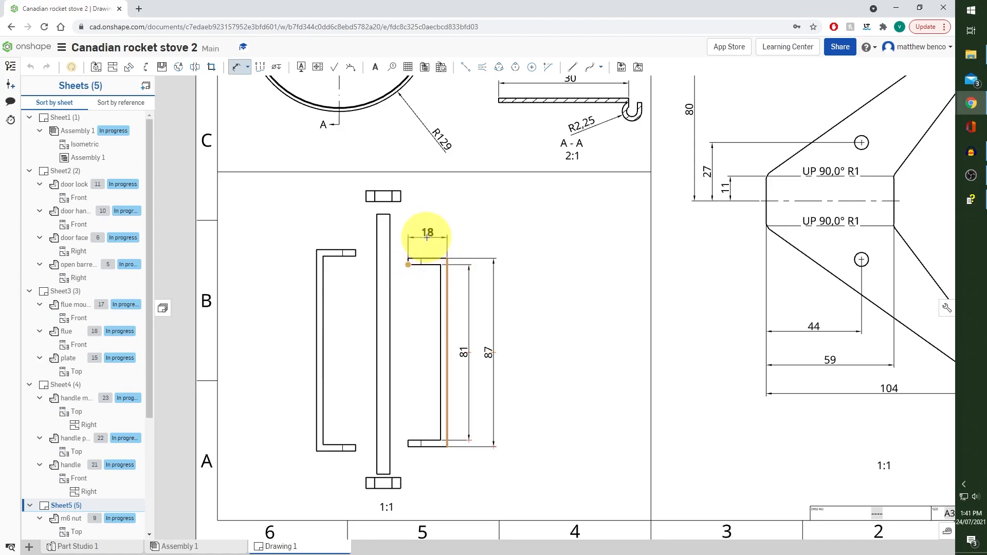
left_click(427, 234)
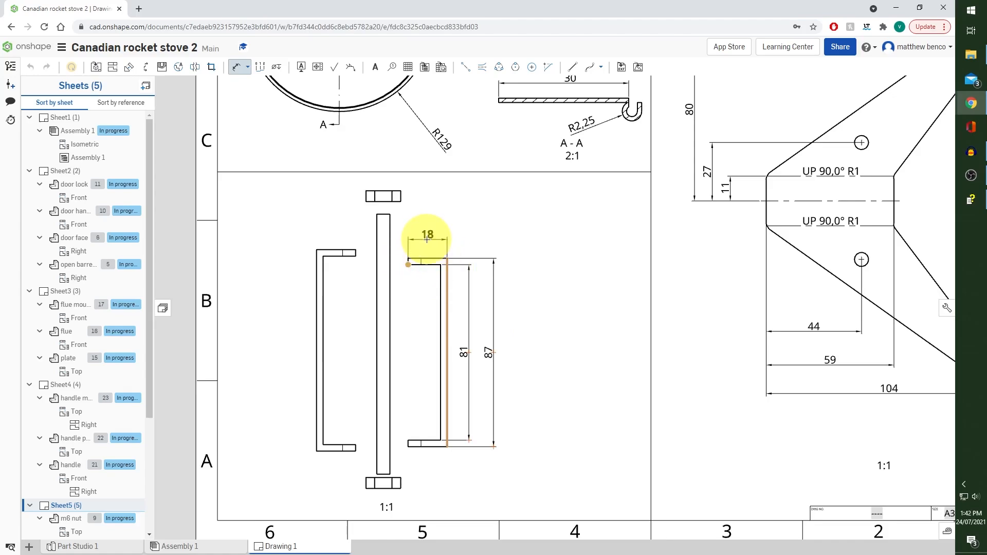
Dimension the large door hinge's overall height and flange width, and the door hinge pin's length
left_click(324, 279)
left_click(286, 297)
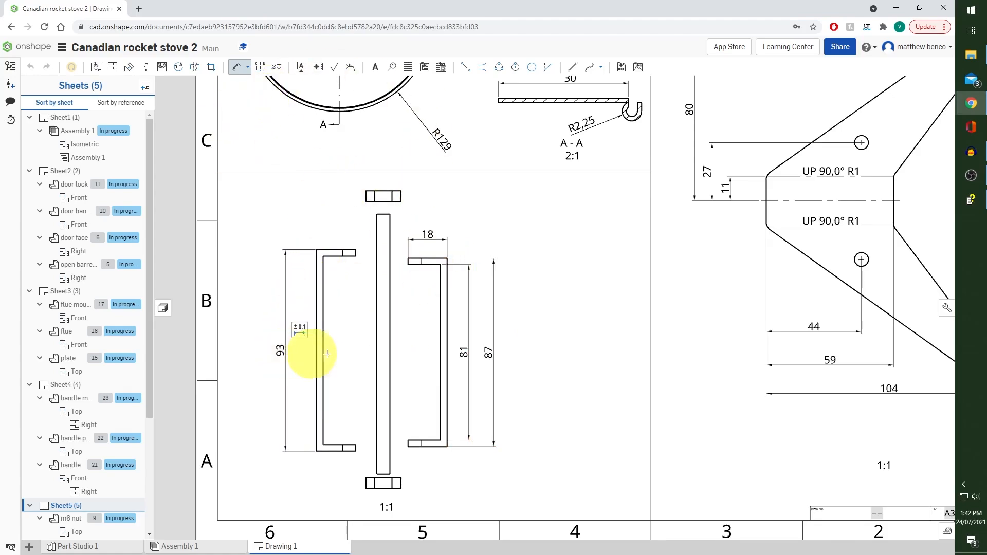
left_click(355, 250)
left_click(332, 230)
left_click(378, 316)
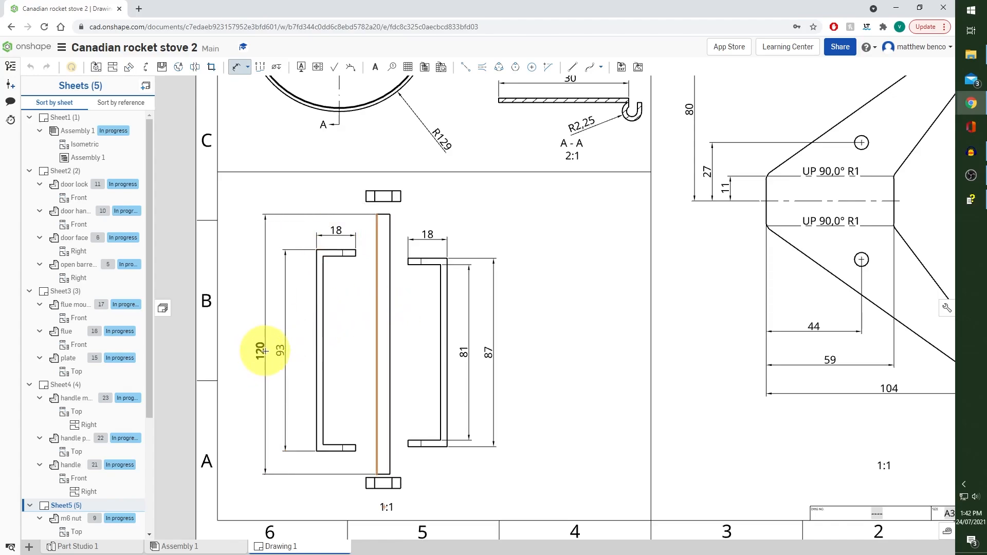
left_click(265, 351)
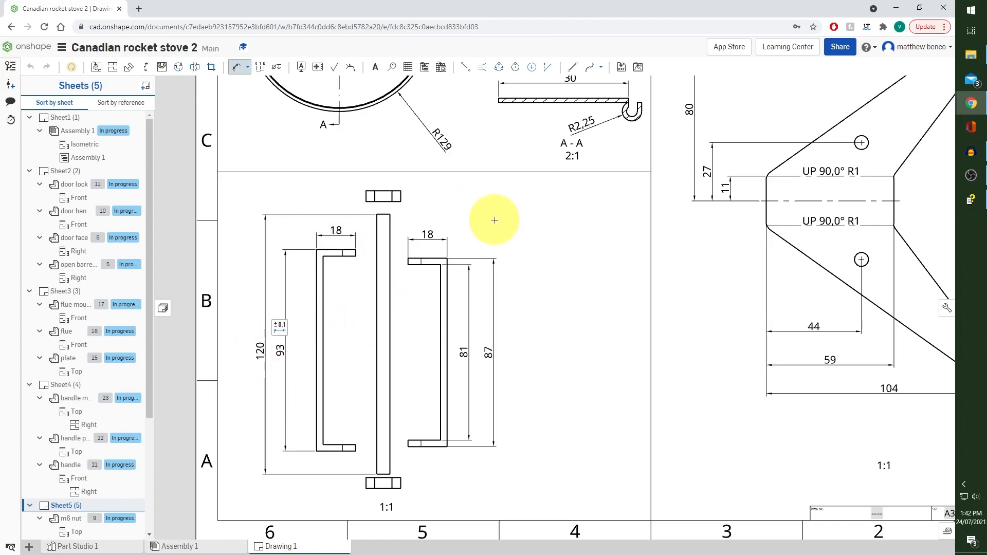
Add a leader note reading "m6 tap both ends" to the upper end of the door hinge pin
left_click(375, 66)
left_click(390, 221)
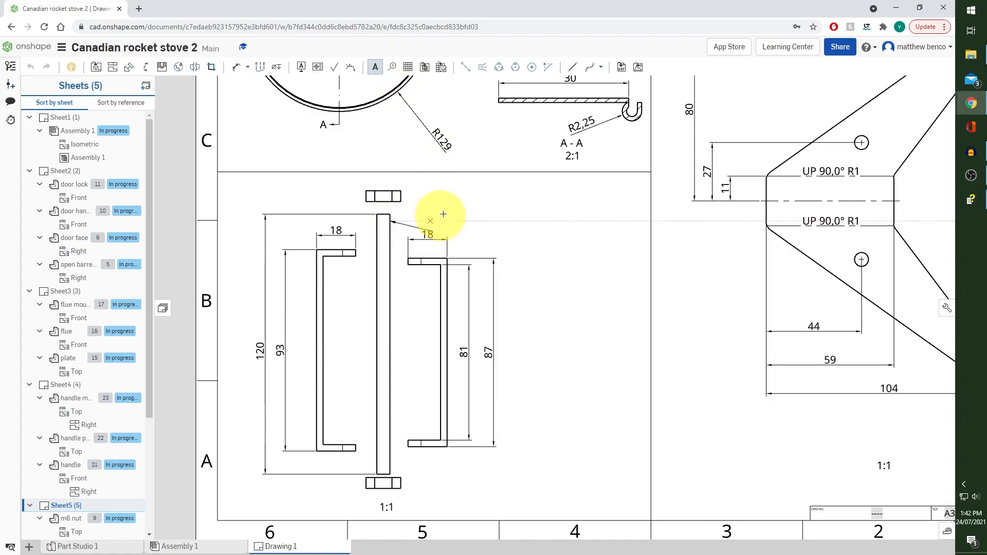
left_click(453, 192)
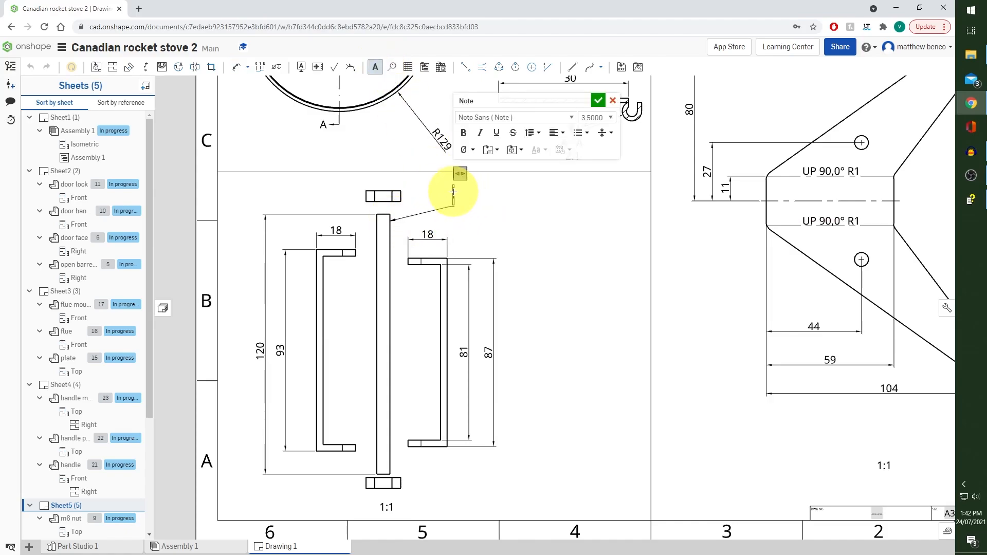
type("m6 tap bo")
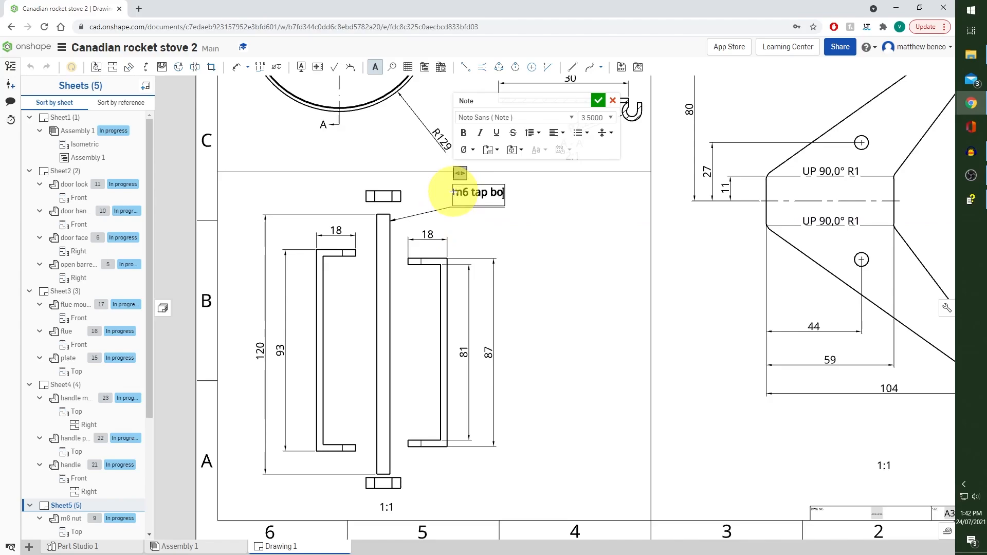
type("th")
key("BackSpace")
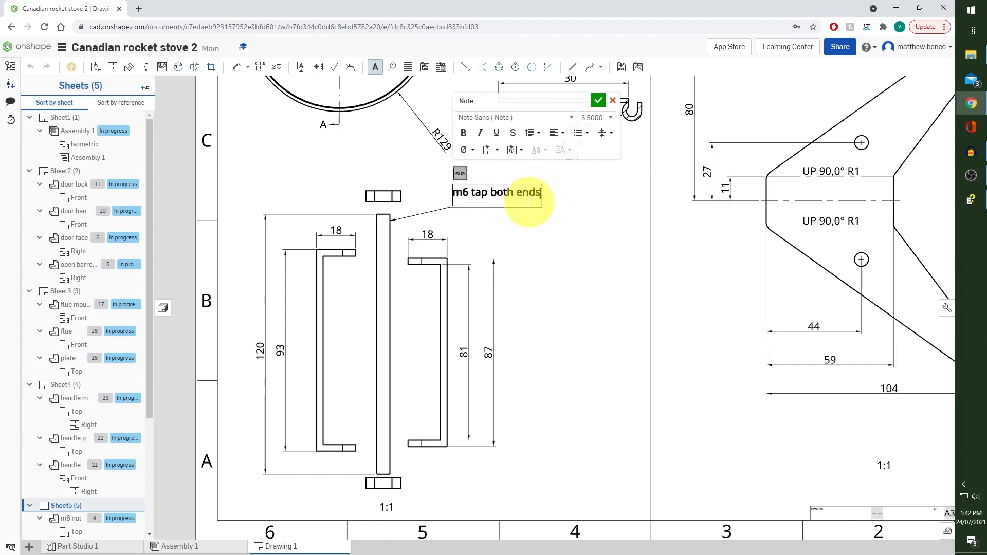
left_click(598, 100)
Print the drawing to the PDF file Drawing 1.pdf
scroll(570, 247, "down", 3)
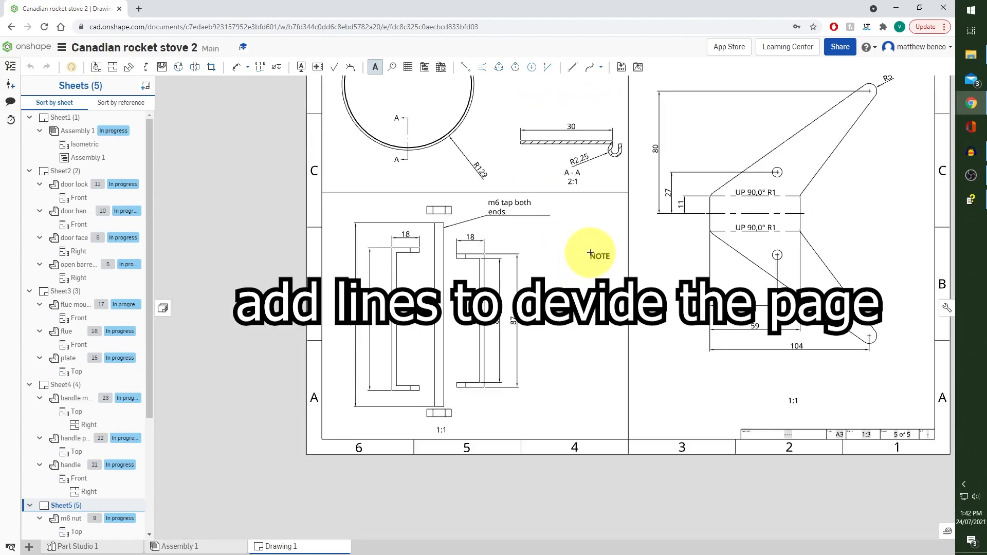
scroll(511, 293, "down", 3)
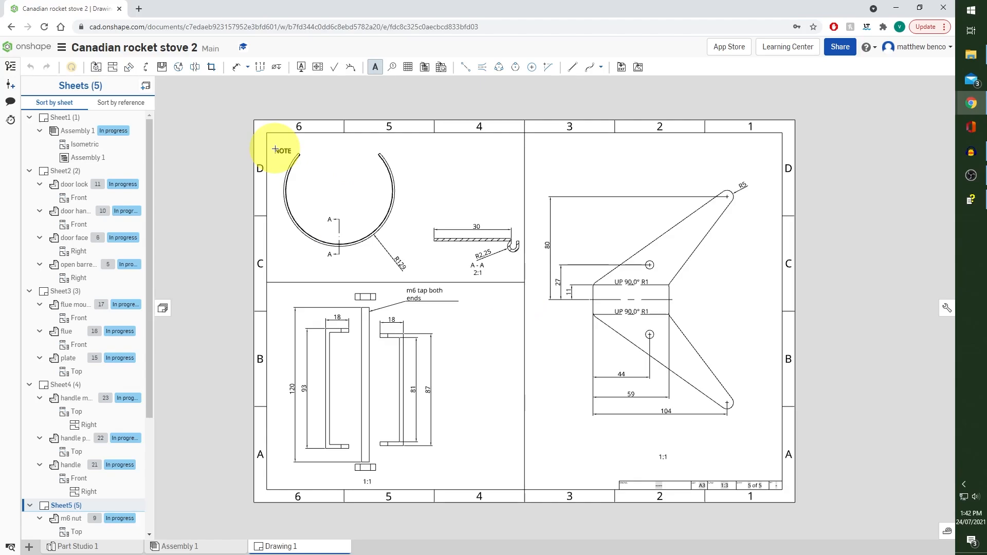
left_click(62, 48)
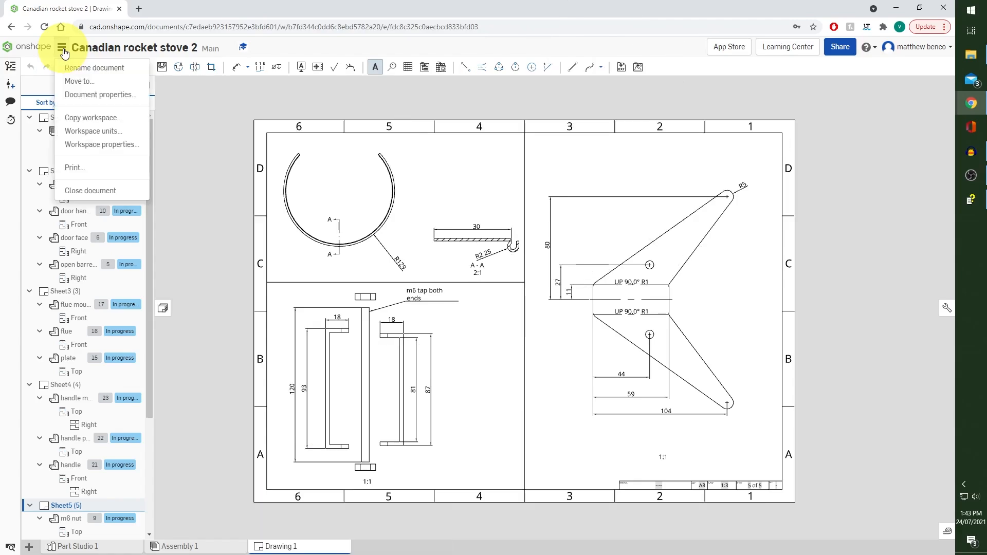
left_click(85, 167)
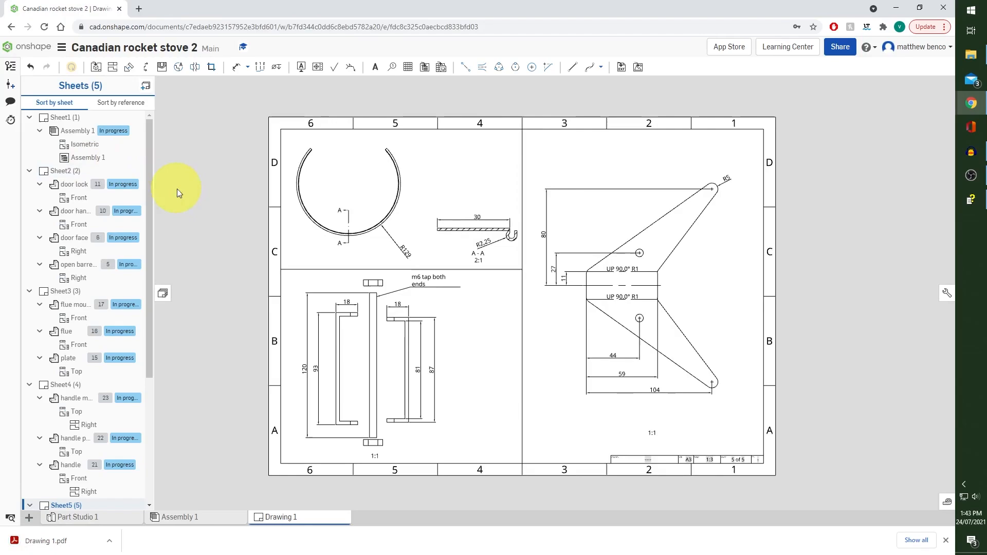